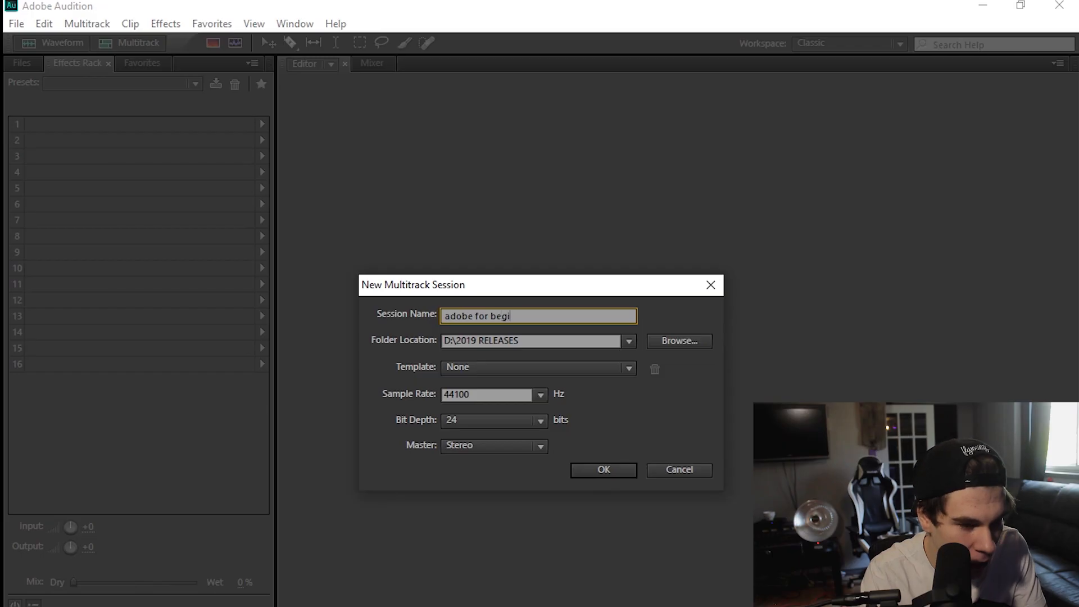
# Create the multitrack session "adobe for beginners" in D:\mixng tutorials with no template, 44100 Hz, 24 bits and a stereo master.
pyautogui.click(628, 341)
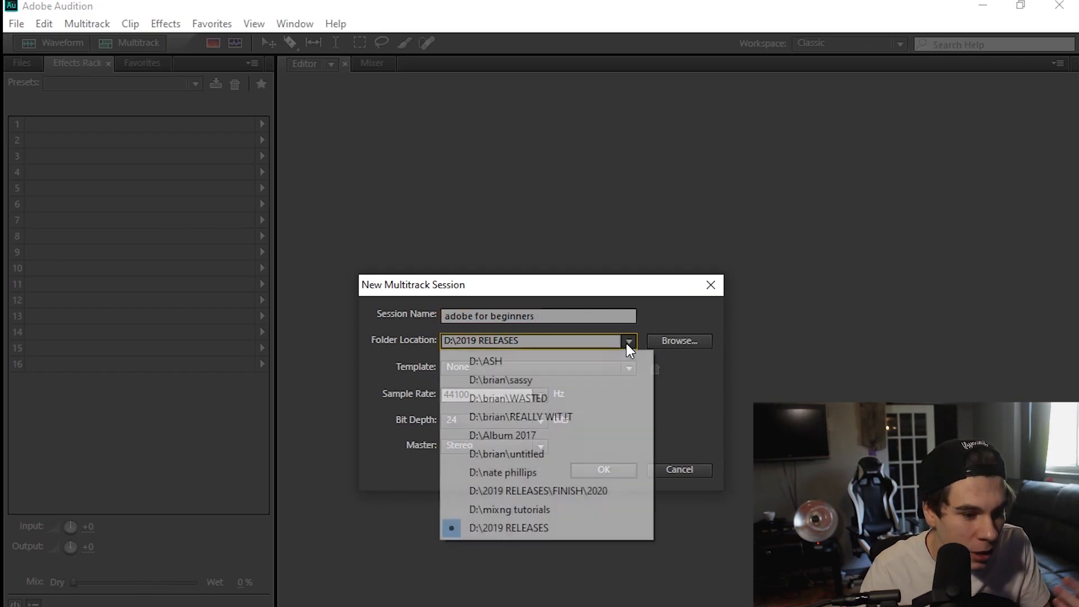
pyautogui.click(541, 510)
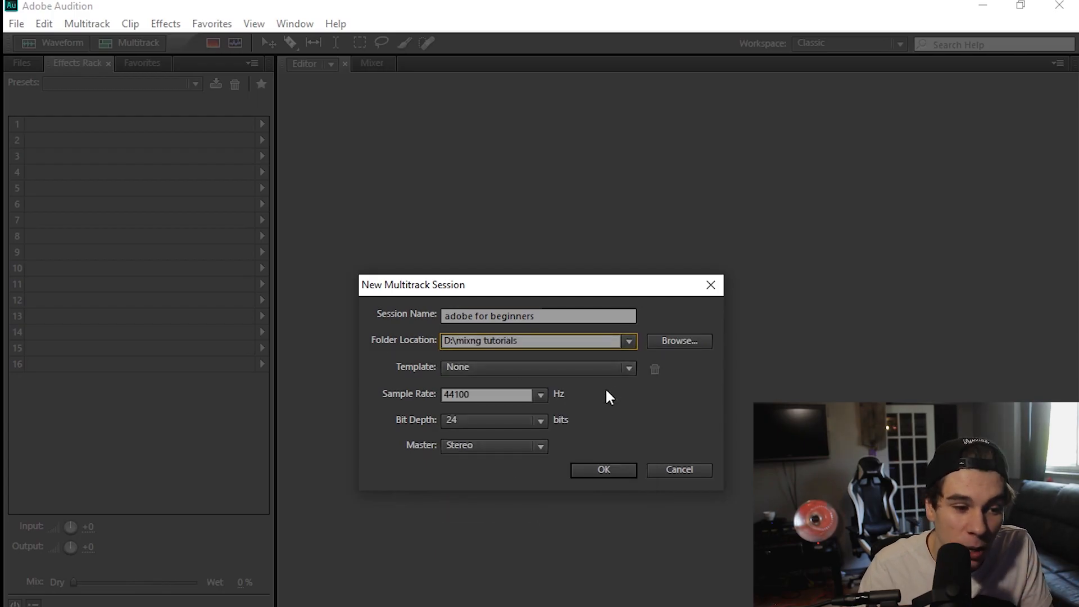
pyautogui.click(532, 372)
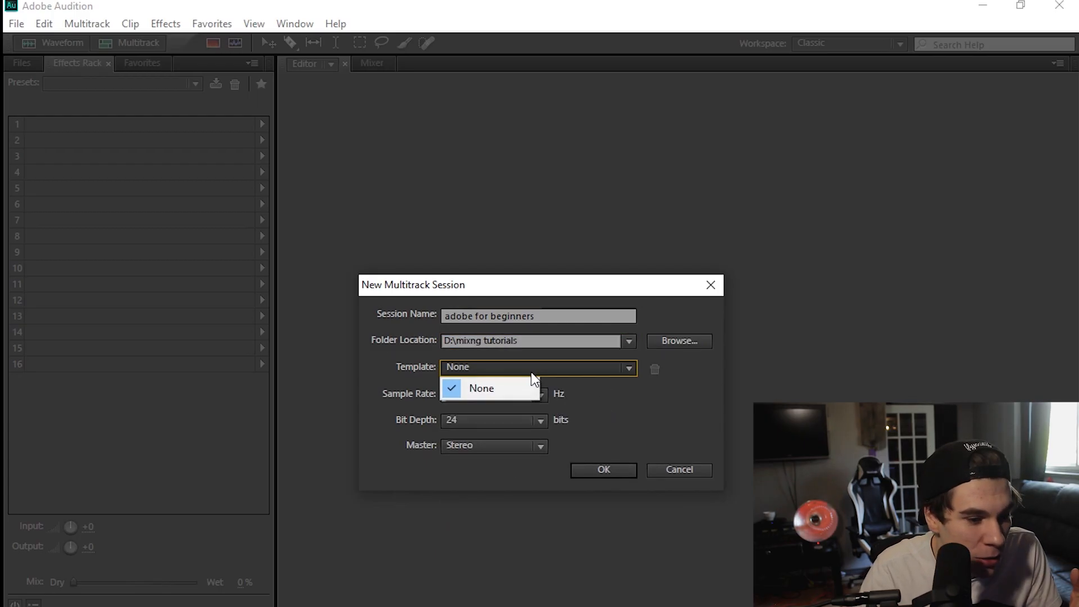
pyautogui.click(631, 392)
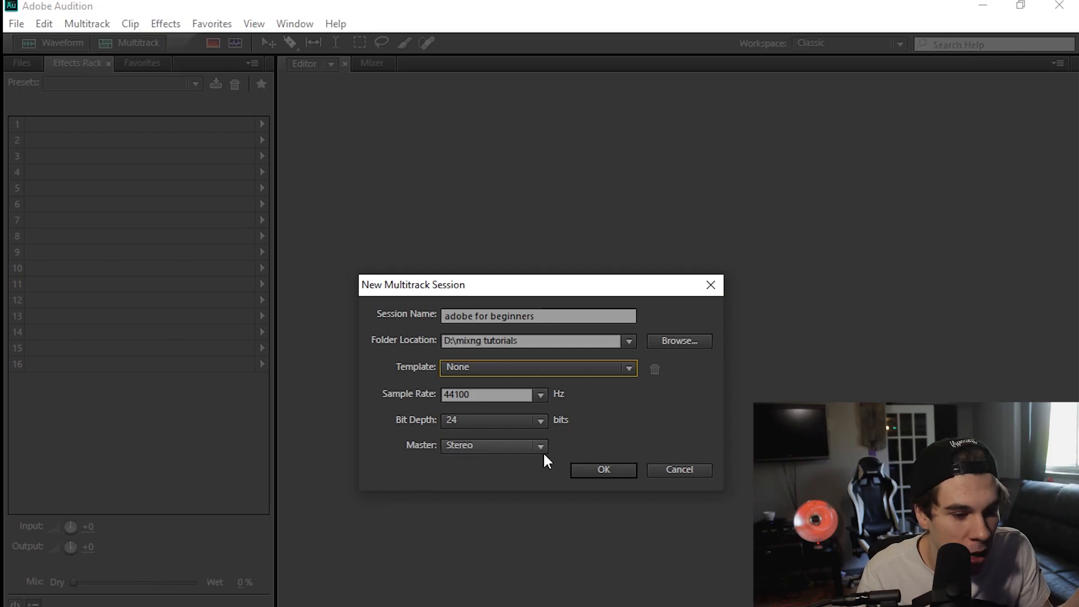
pyautogui.click(595, 469)
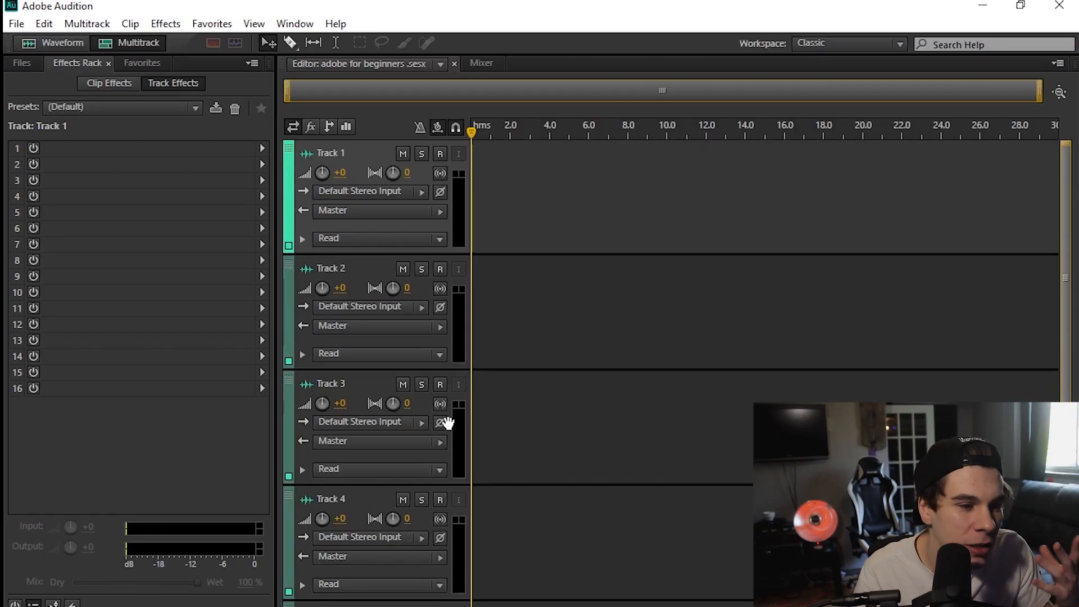
pyautogui.click(140, 62)
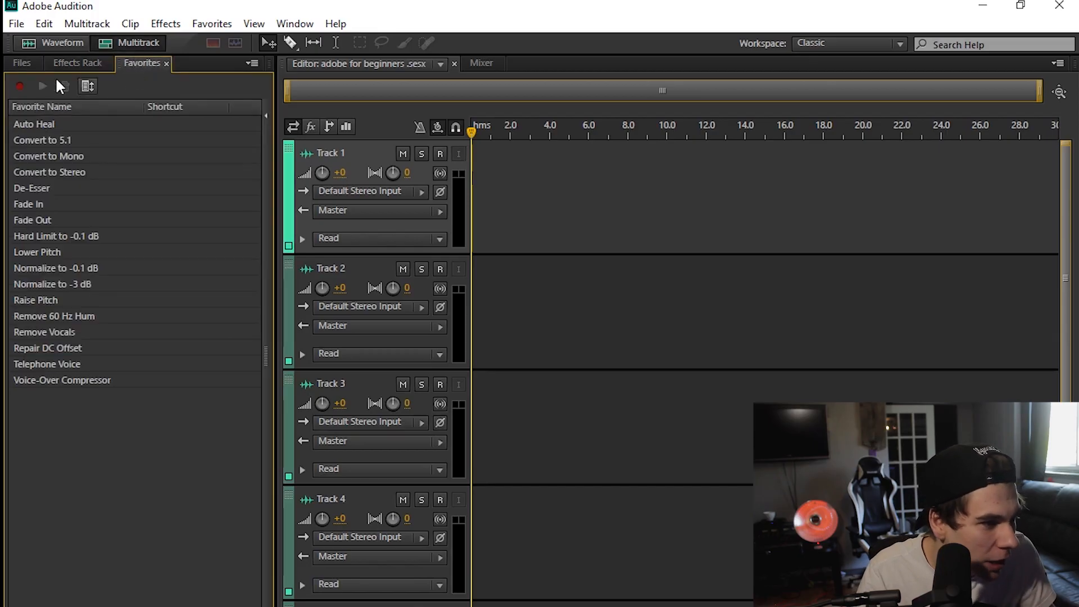
pyautogui.click(492, 65)
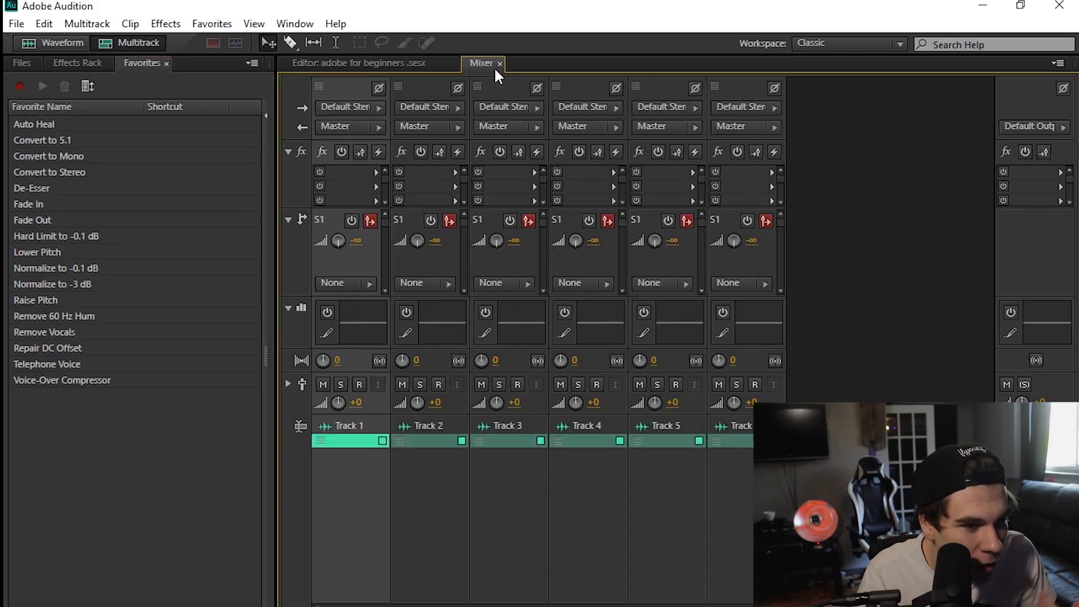
pyautogui.click(425, 68)
# Reset the Classic workspace to its original layout and show the Effects Rack for Track 1.
pyautogui.click(295, 24)
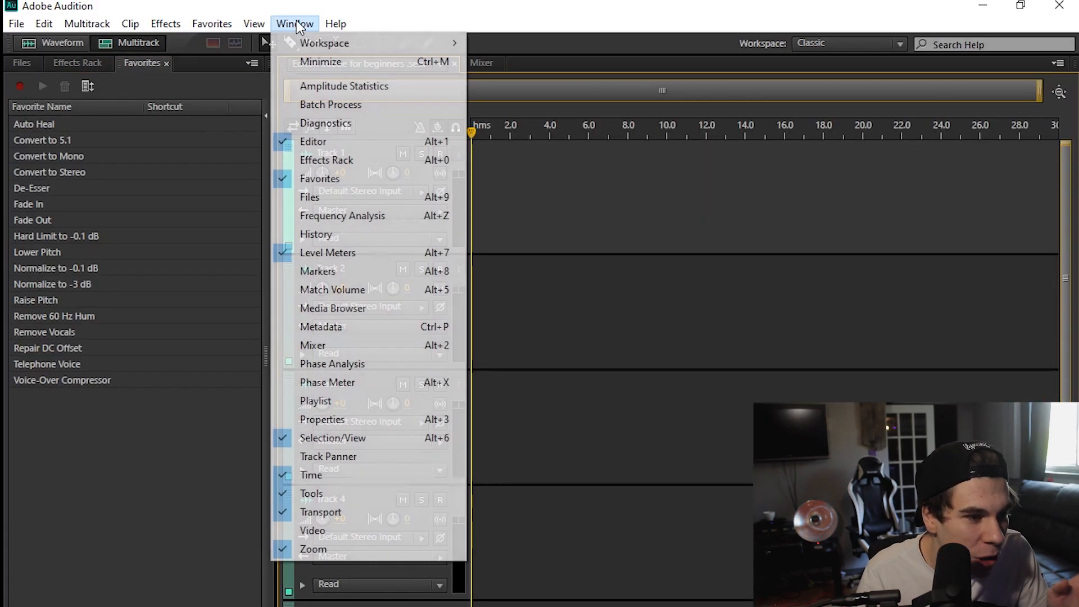
pyautogui.moveTo(306, 43)
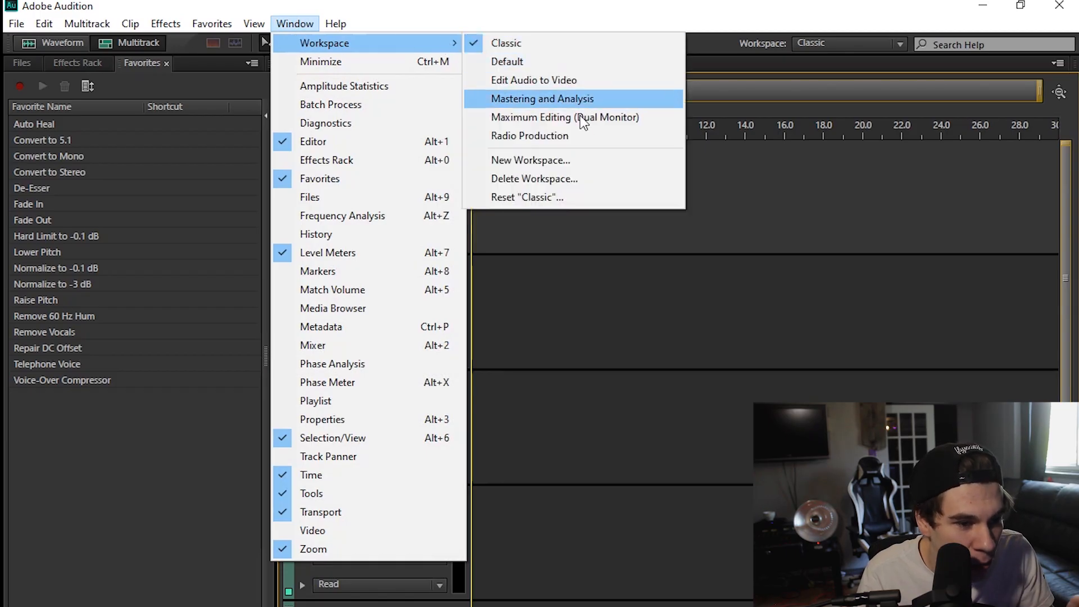
pyautogui.click(573, 198)
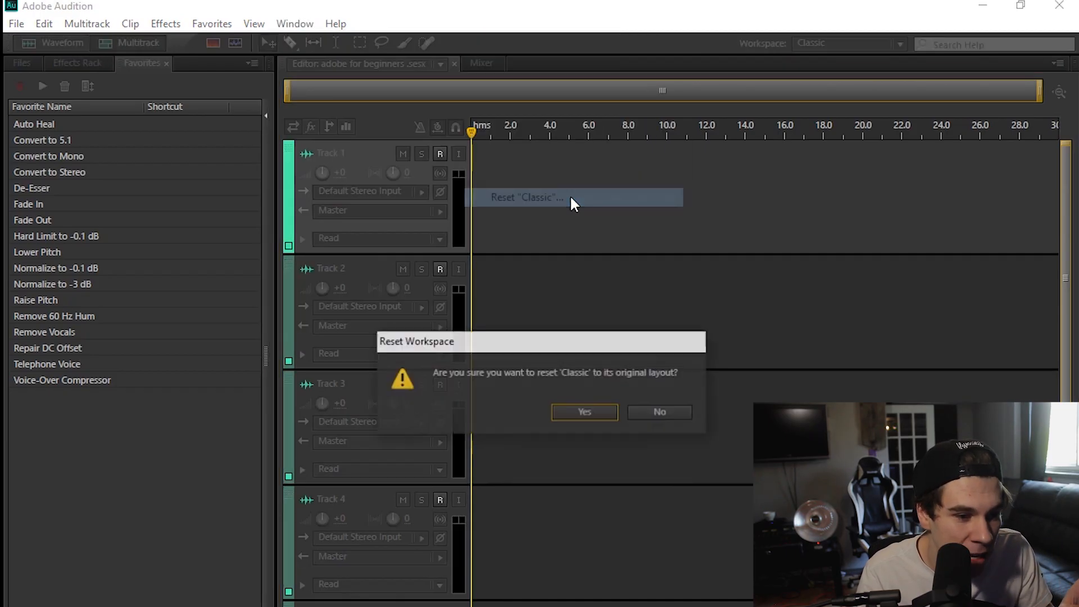
pyautogui.click(578, 416)
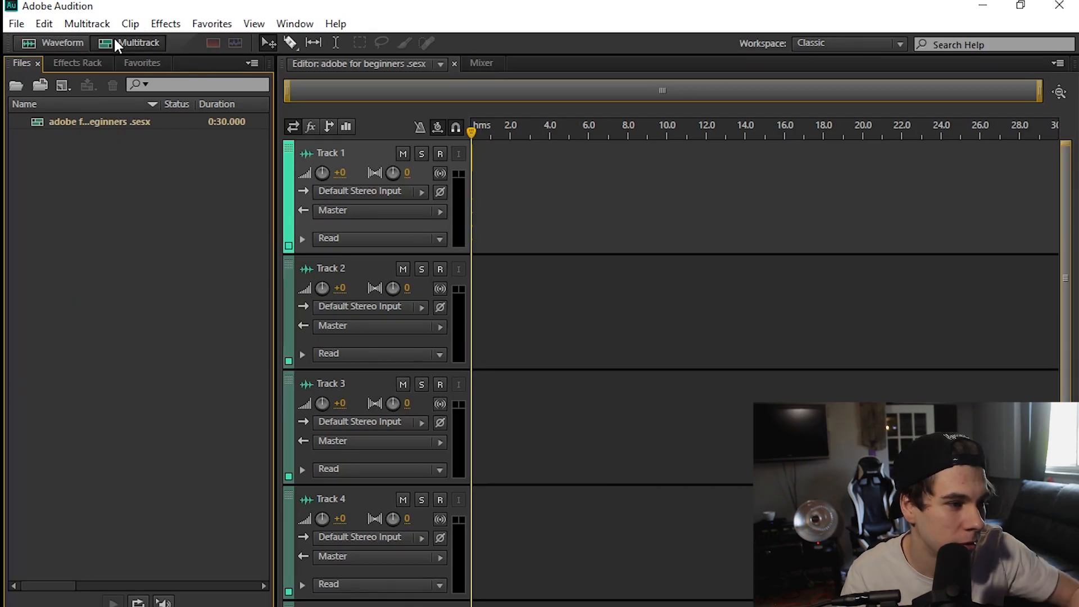
pyautogui.click(73, 58)
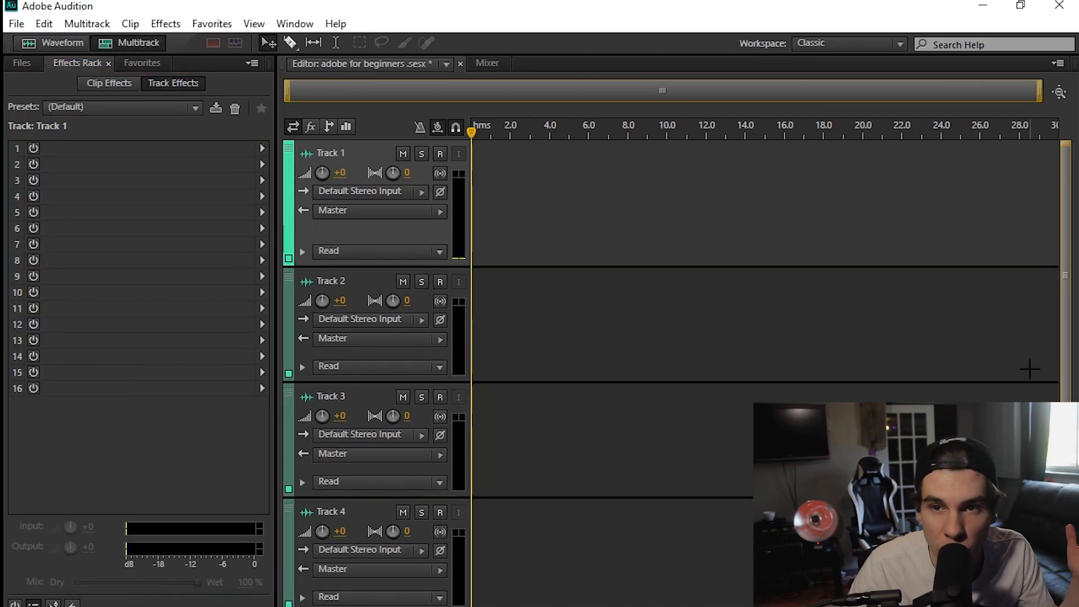
# Set the audio hardware to the Universal Audio Apollo Twin USB device in the ASIO device class.
pyautogui.click(396, 192)
pyautogui.moveTo(578, 228)
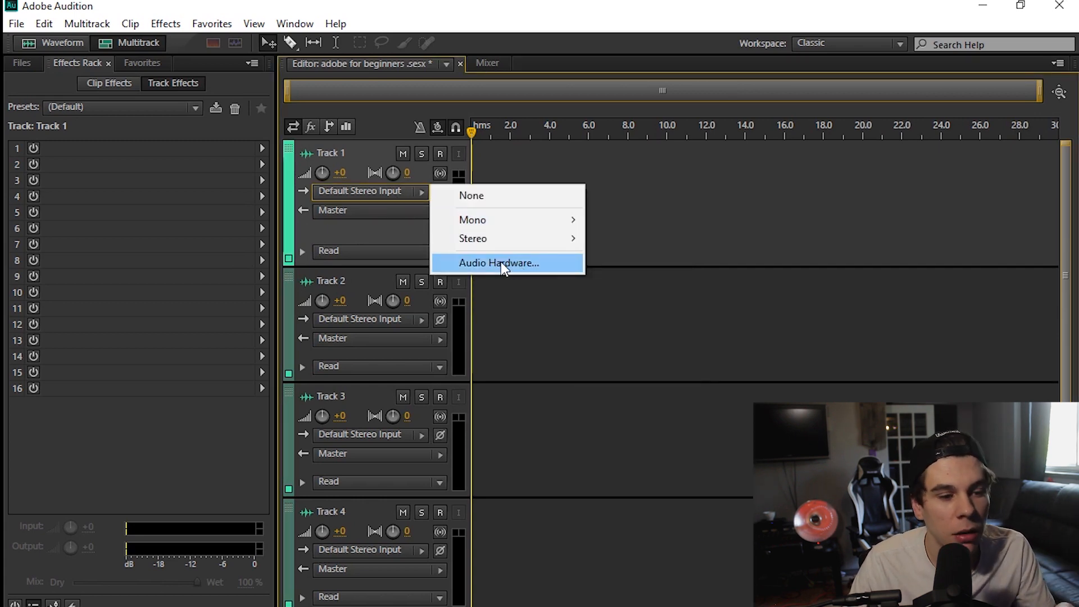
pyautogui.click(500, 263)
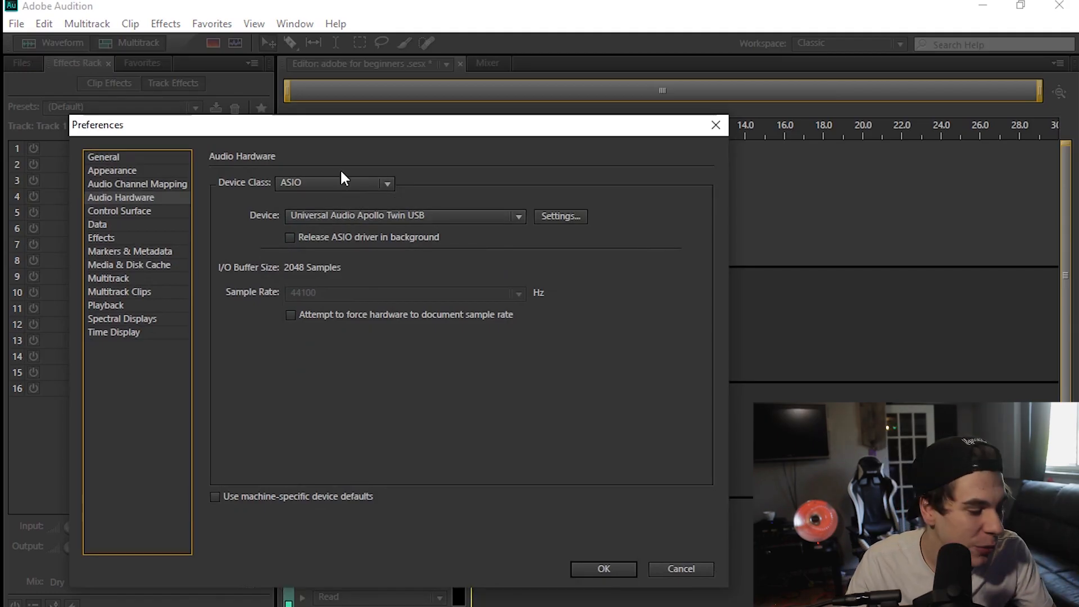
pyautogui.click(331, 213)
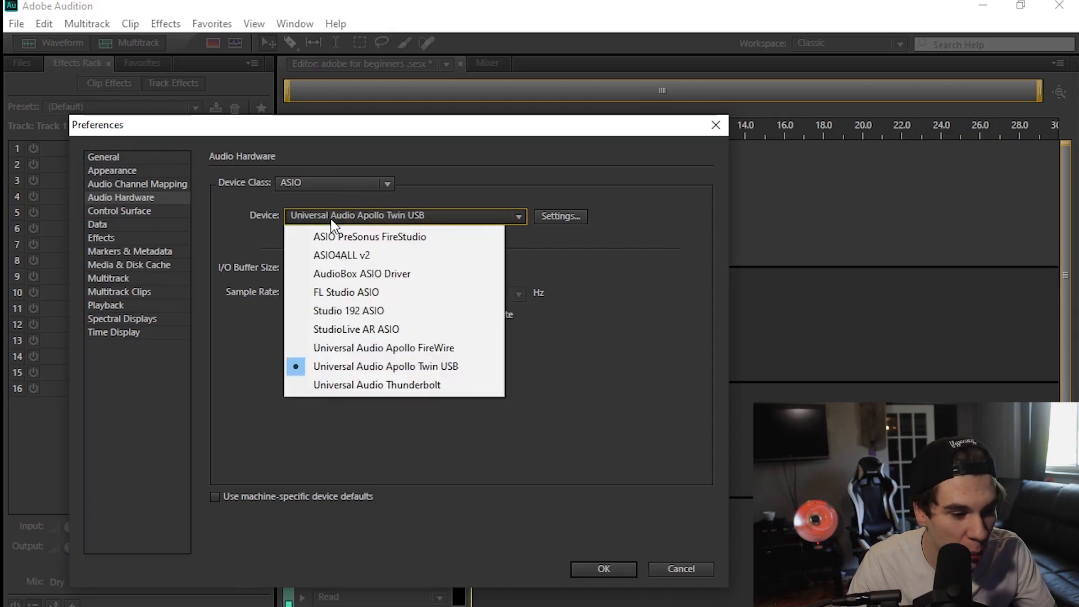
pyautogui.click(402, 366)
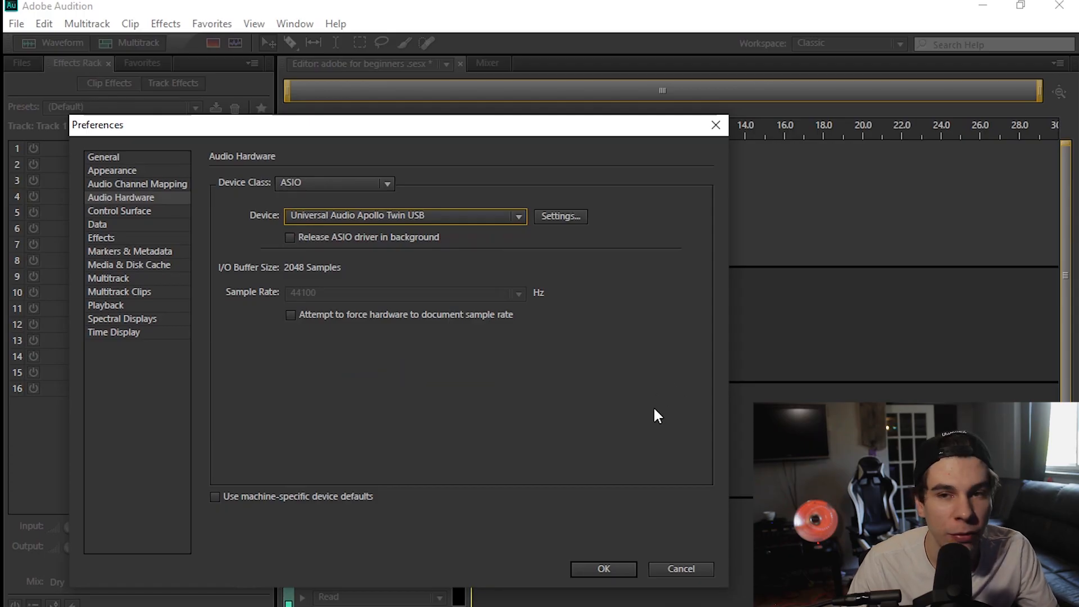
pyautogui.click(576, 572)
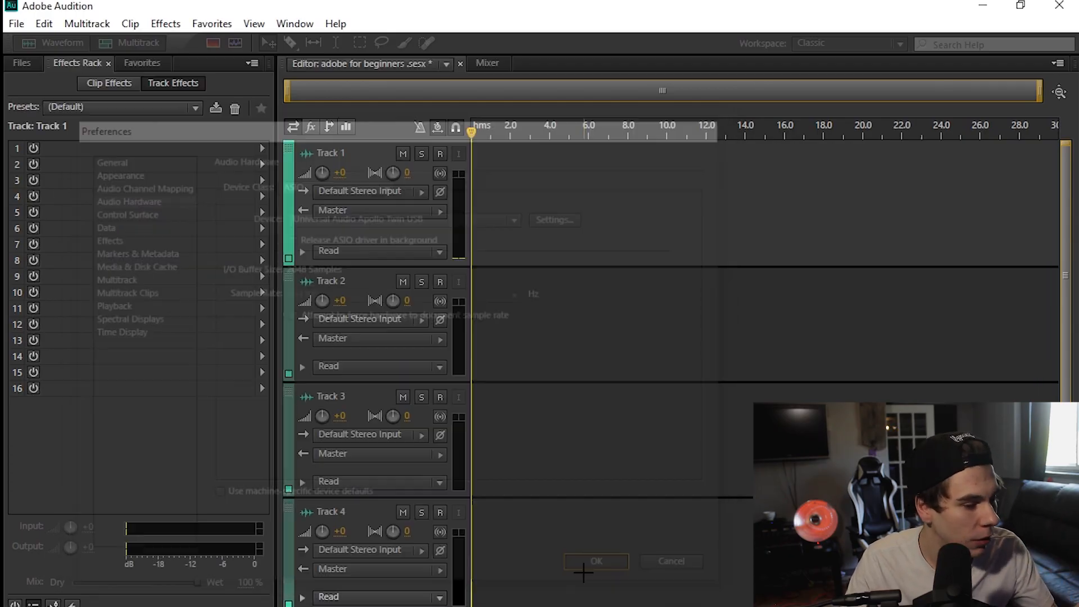
# Set Track 1's input to the mono source [02M] MIC/LINE 2 and arm the track for recording.
pyautogui.click(406, 197)
pyautogui.moveTo(497, 221)
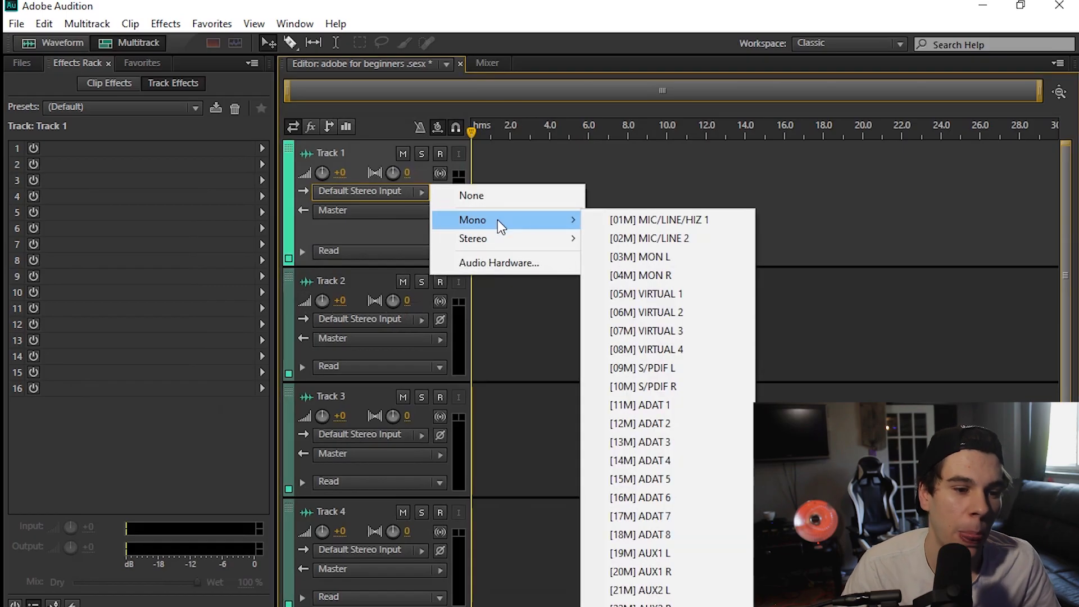
pyautogui.click(727, 244)
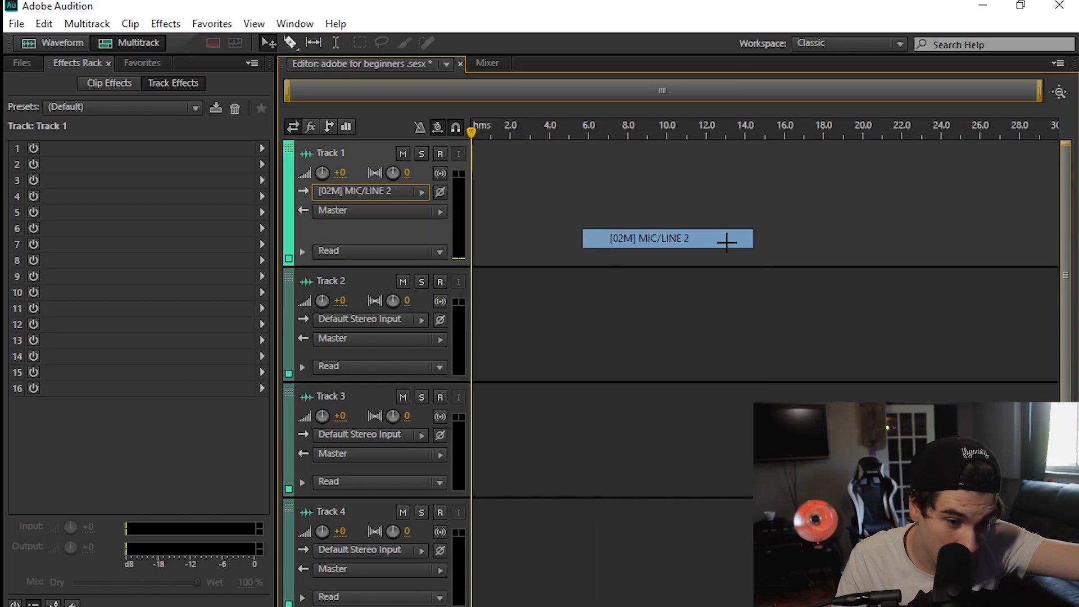
pyautogui.click(440, 155)
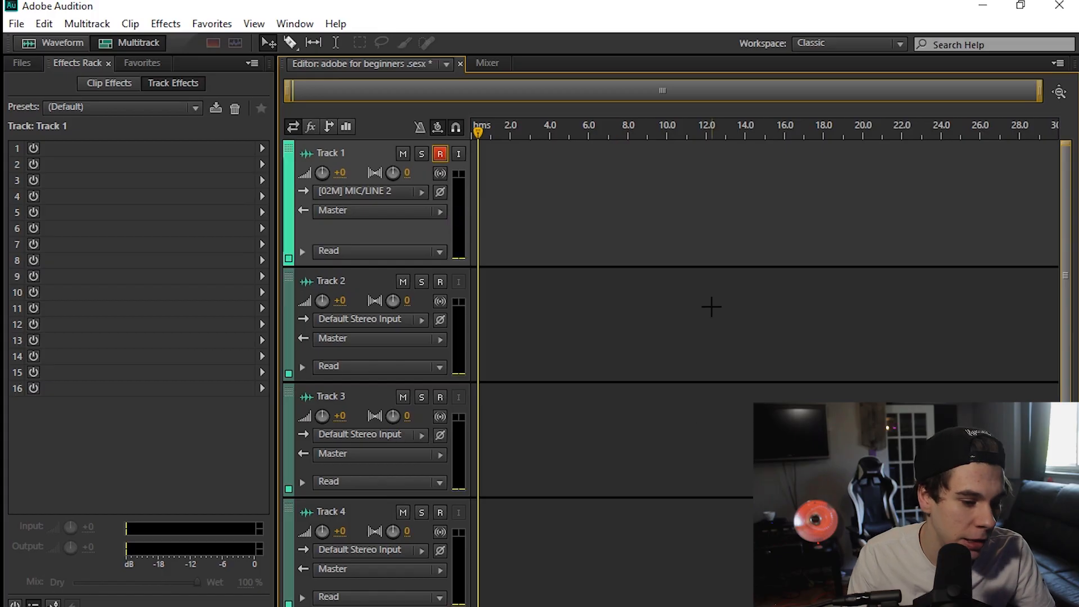
# Bring the "[FREE] Marshmello Type Beat - Marshmello Dance Beat" MP3 into Track 1 from the session start and audition it.
pyautogui.press('super+e')
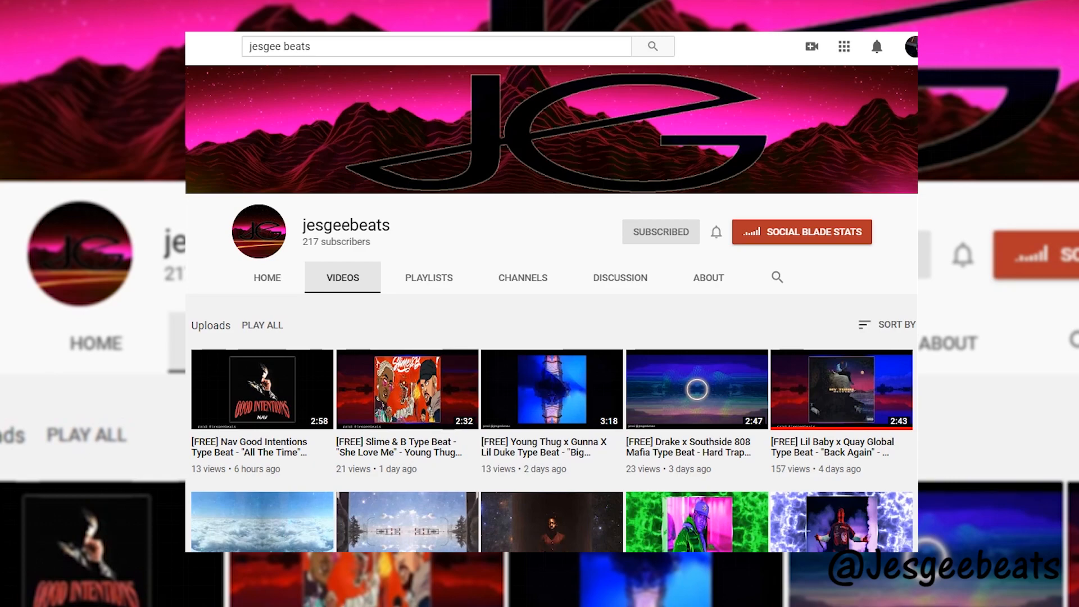
pyautogui.scroll(-5, 551, 337)
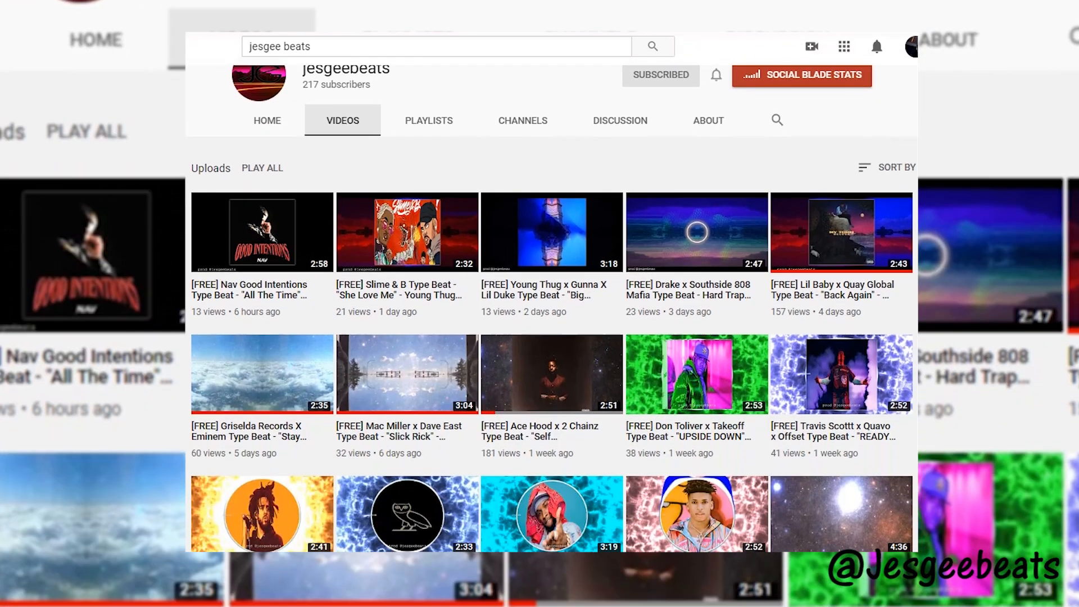
pyautogui.scroll(-3, 551, 337)
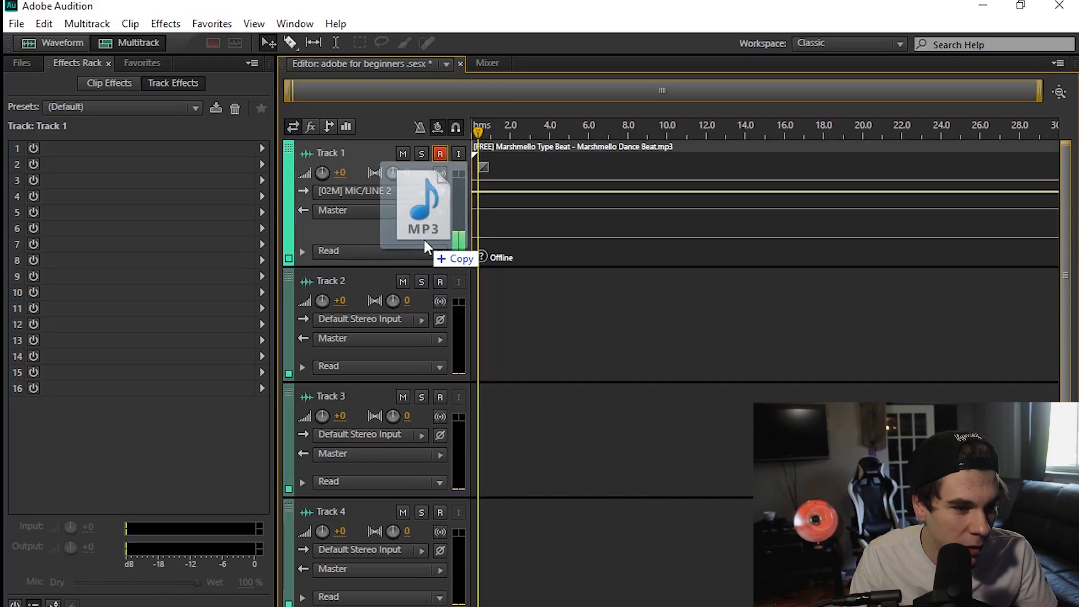
pyautogui.moveTo(424, 239); pyautogui.dragTo(422, 200)
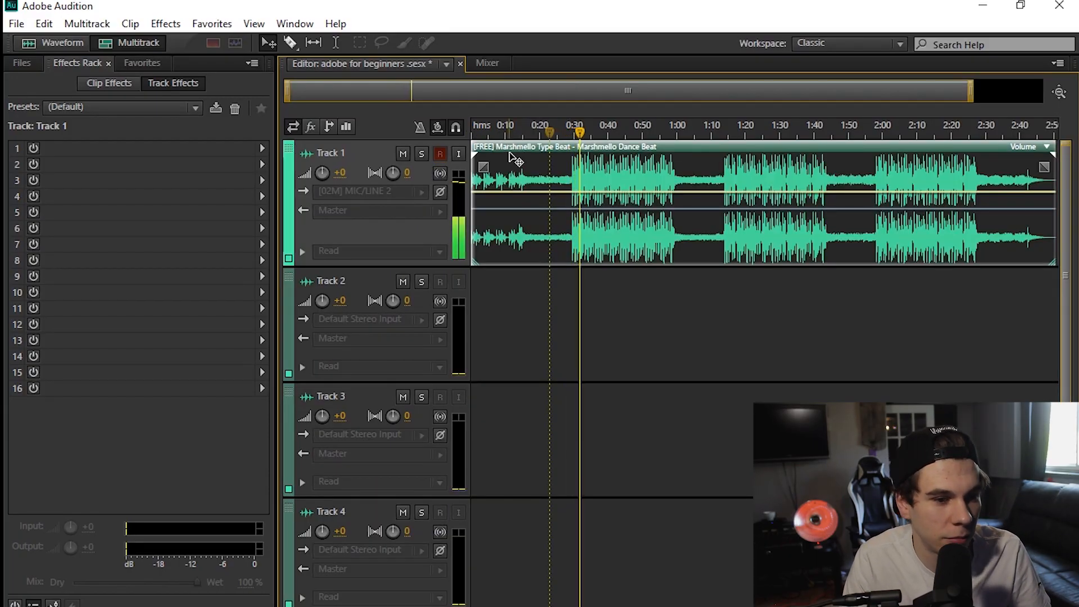
pyautogui.press('space')
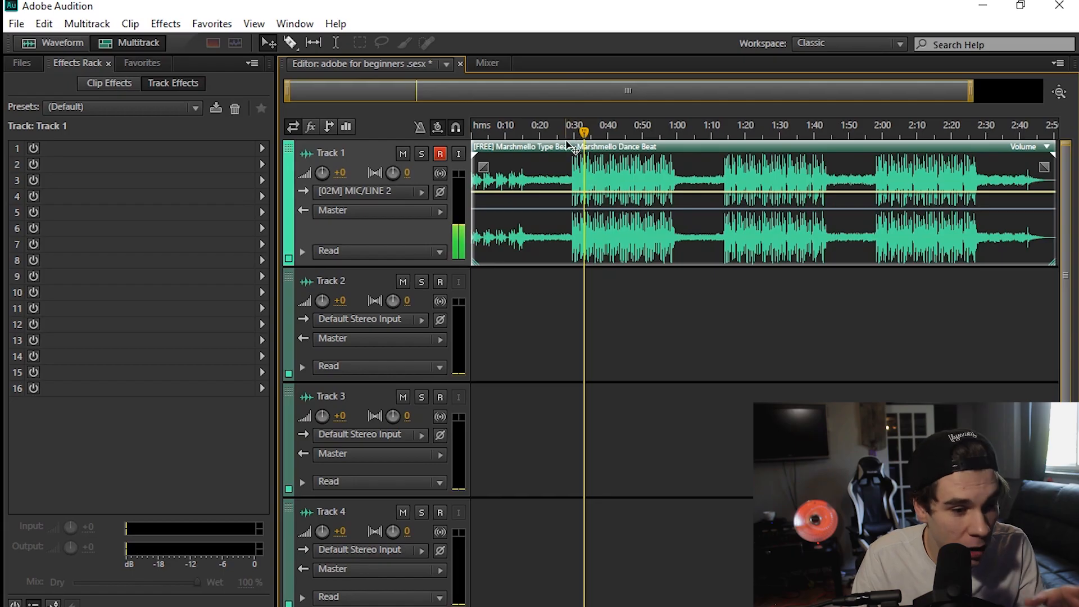
# Disarm Track 1, arm Track 2 for recording and set its input to the mono source [02M] MIC/LINE 2.
pyautogui.click(437, 149)
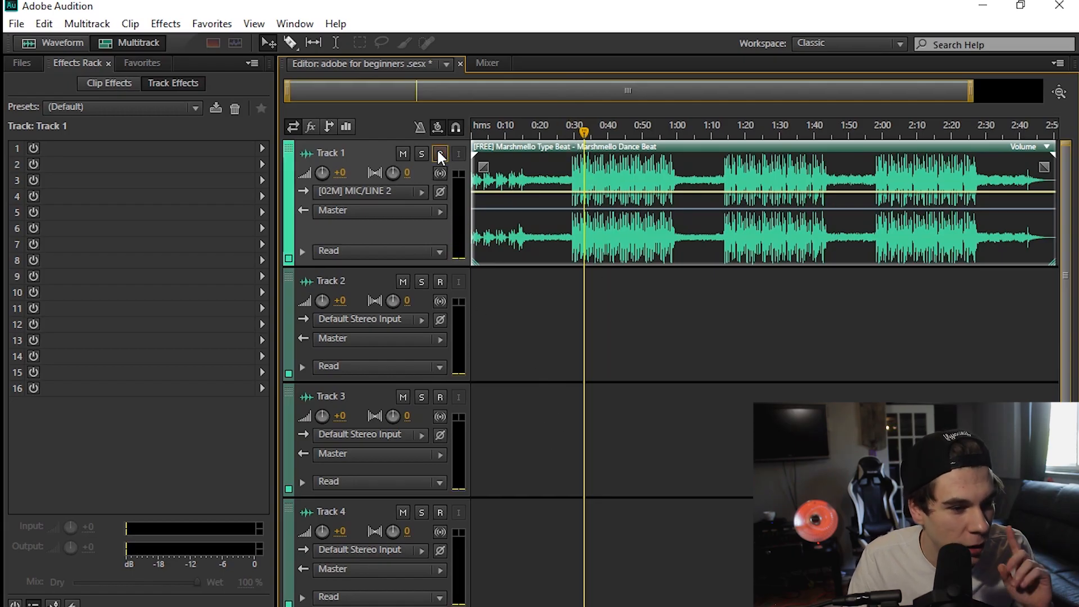
pyautogui.click(438, 282)
pyautogui.click(421, 324)
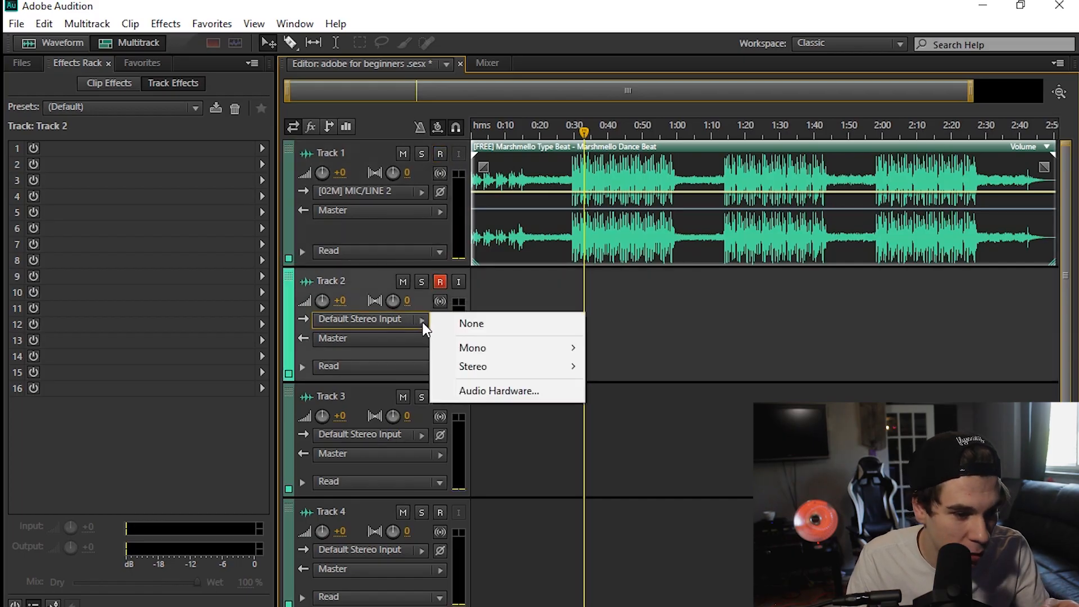
pyautogui.moveTo(498, 349)
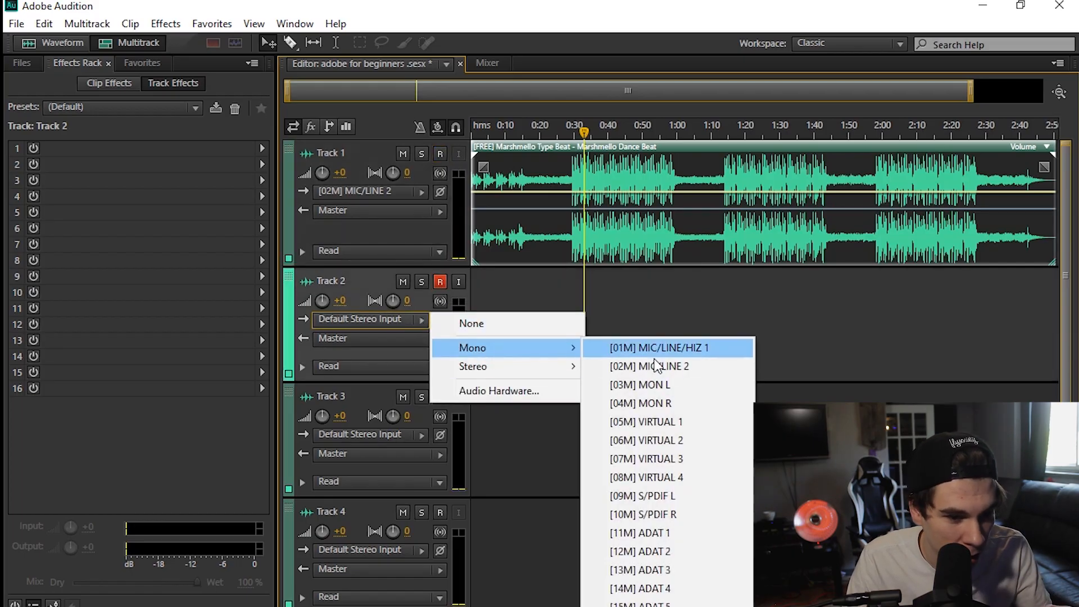
pyautogui.click(703, 371)
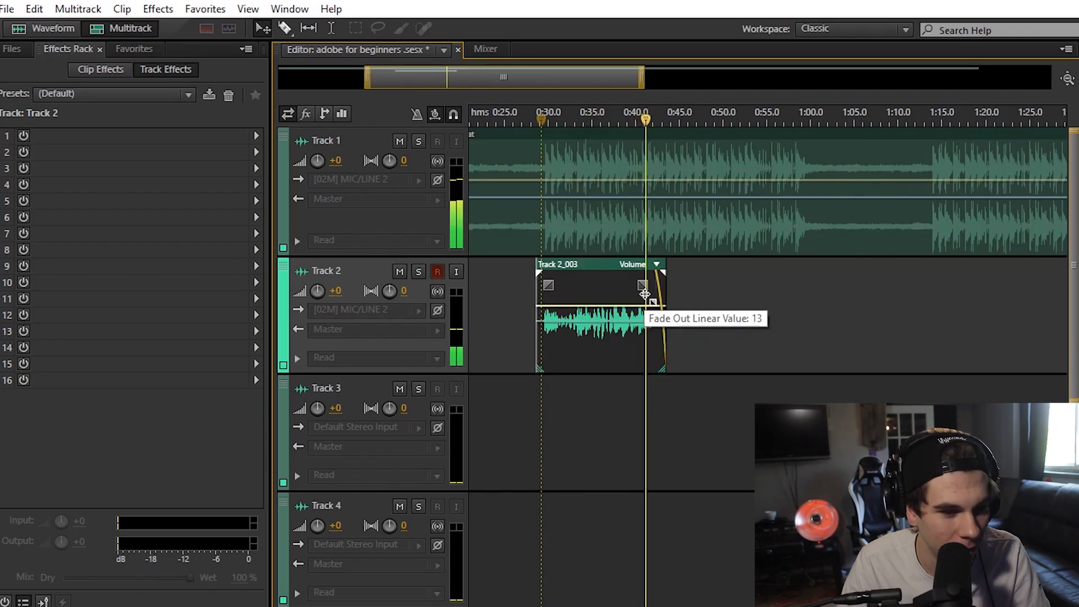
# Play back the recorded vocal clip on Track 2 together with the beat from about 0:29.
pyautogui.press('space')
pyautogui.click(540, 115)
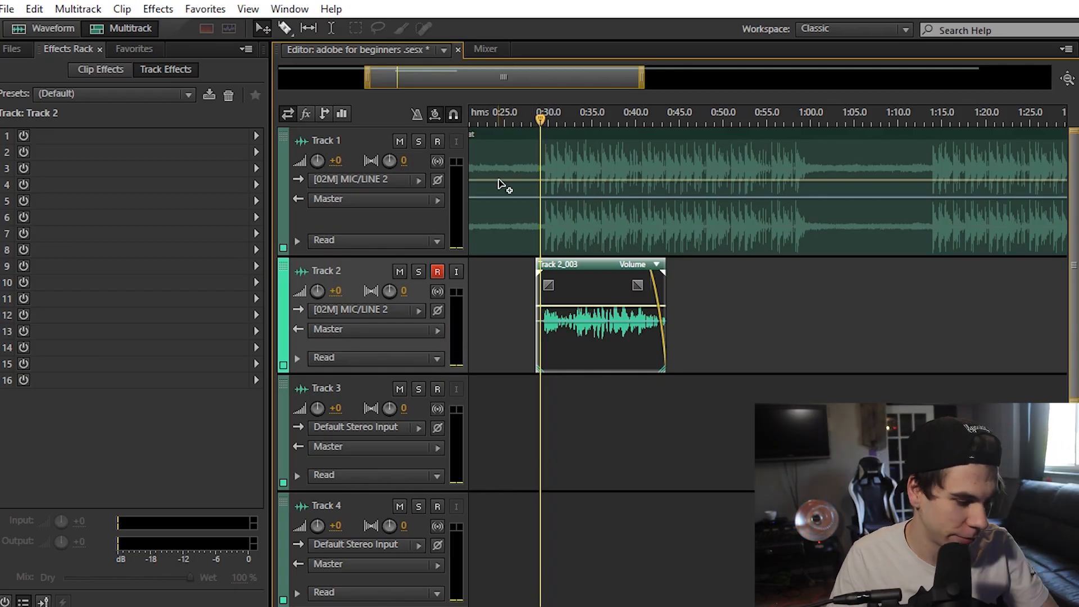
pyautogui.press('space')
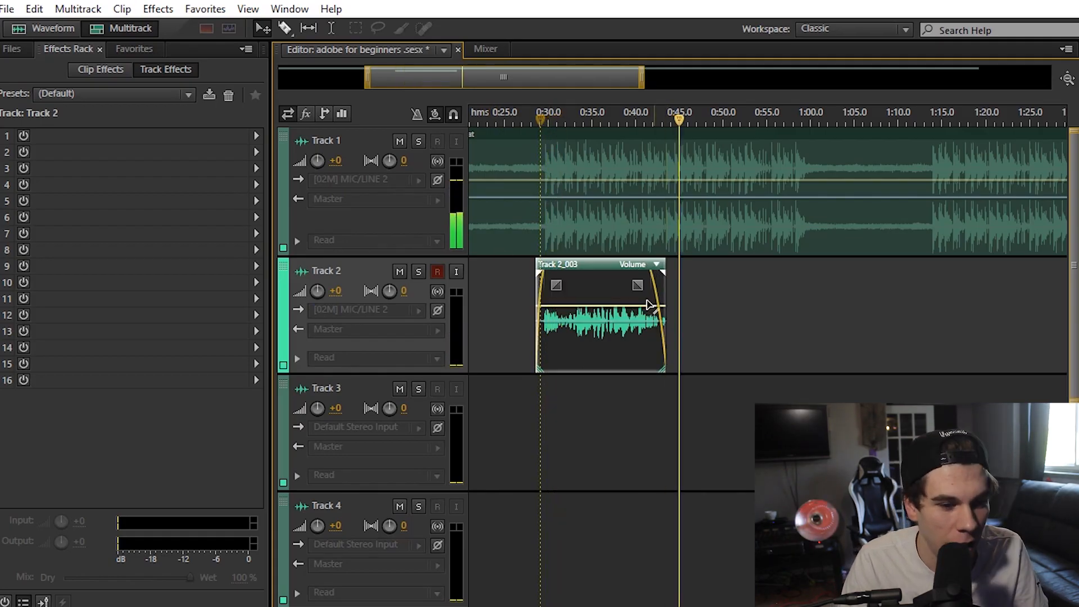
pyautogui.press('space')
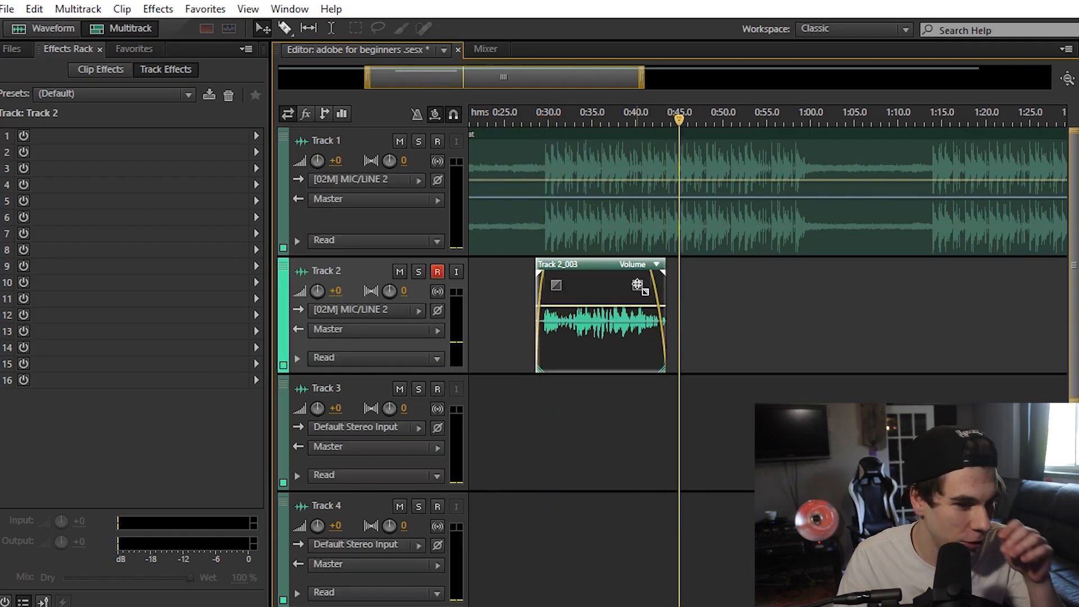
# Remove the fade-out and the fade-in from the vocal clip on Track 2.
pyautogui.moveTo(640, 288)
pyautogui.moveTo(640, 288); pyautogui.dragTo(677, 295)
pyautogui.moveTo(557, 287); pyautogui.dragTo(460, 290)
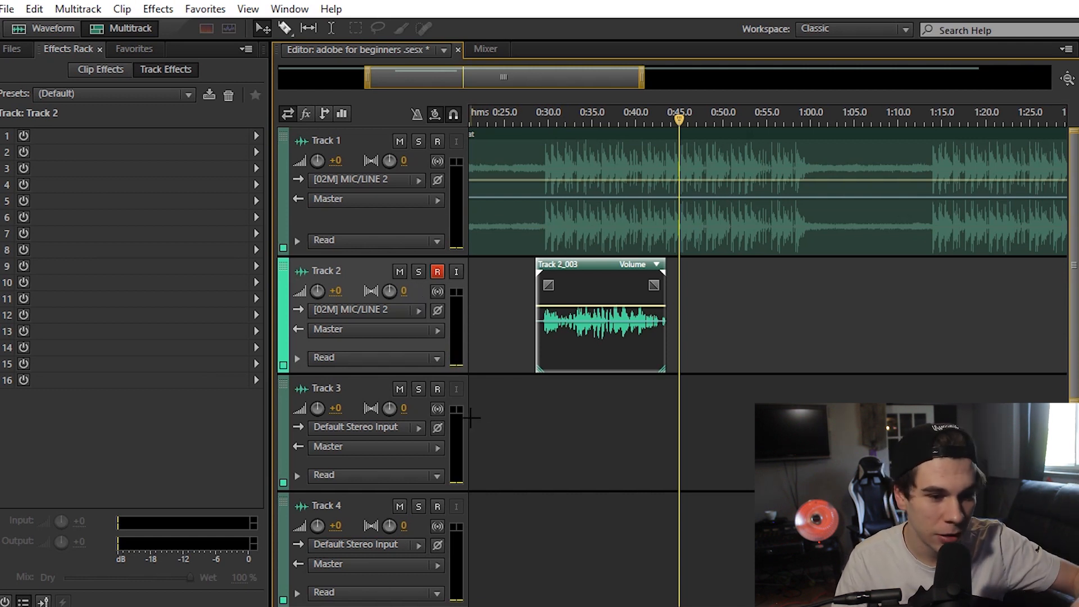
# Record two short test takes over Track 2's vocal clip, from about 0:28 and about 0:29, undoing each one.
pyautogui.click(531, 112)
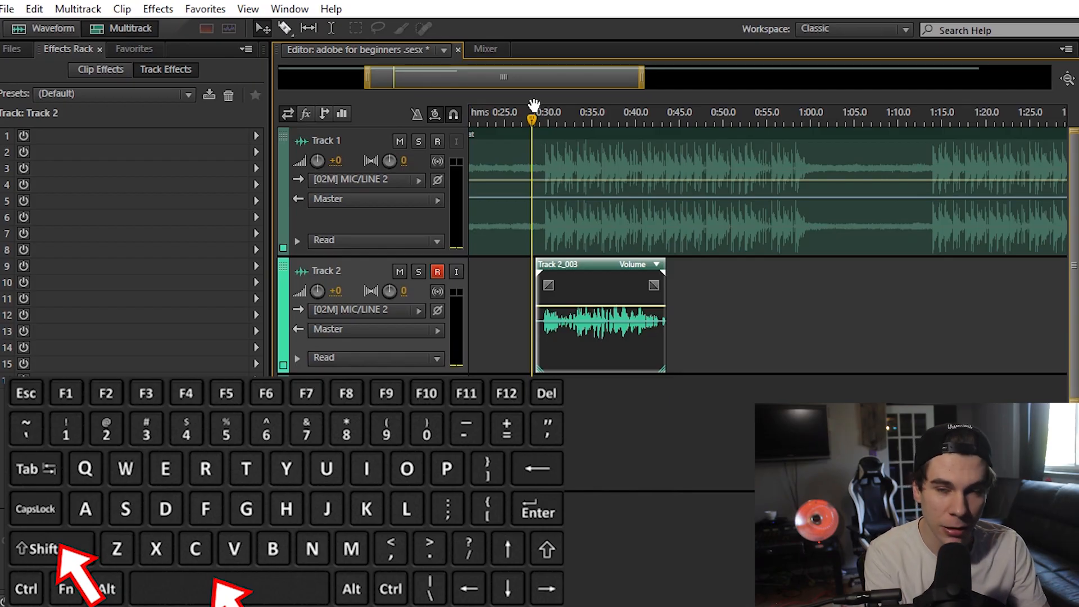
pyautogui.hotkey('shift', 'space')
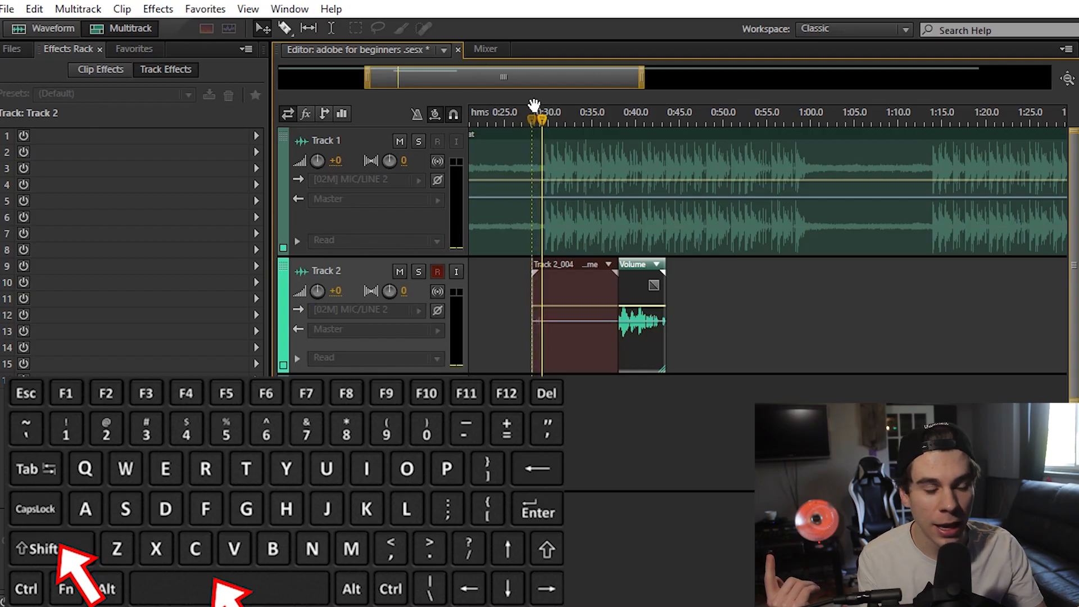
pyautogui.press('space')
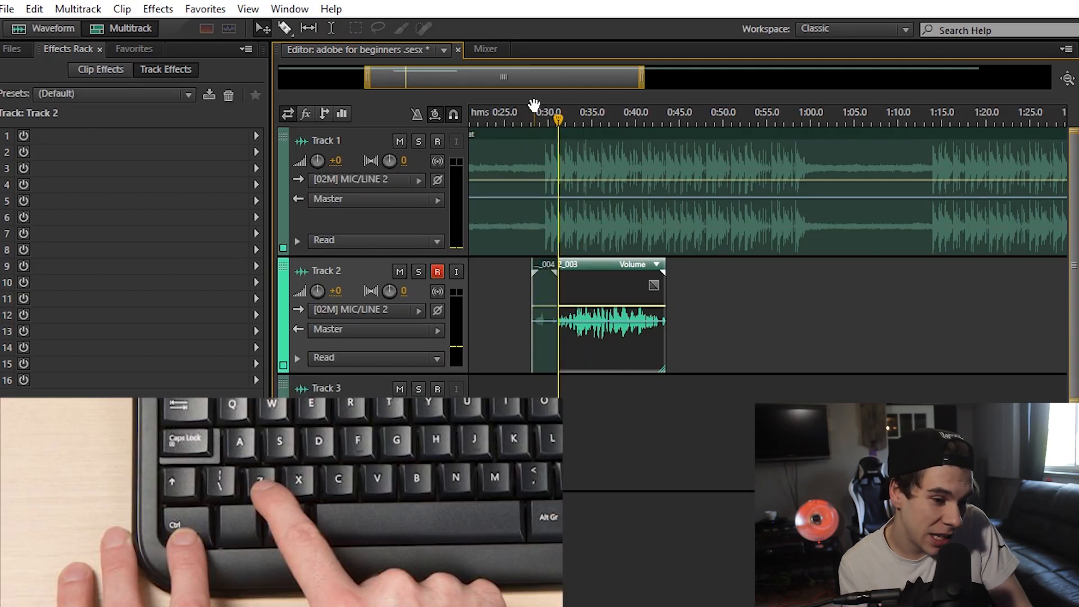
pyautogui.hotkey('ctrl', 'z')
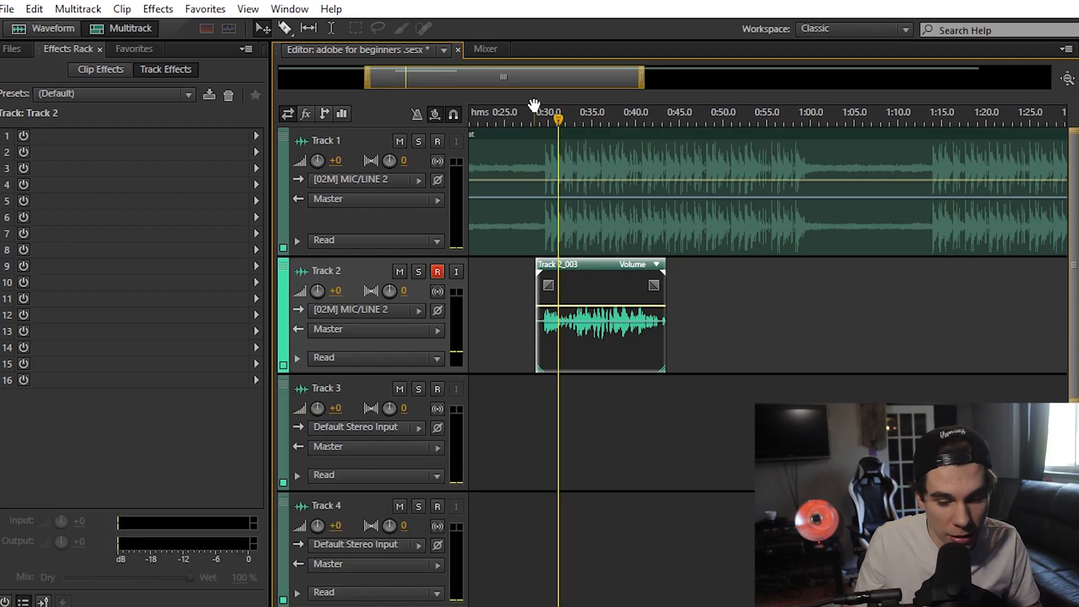
pyautogui.click(538, 116)
pyautogui.hotkey('shift', 'space')
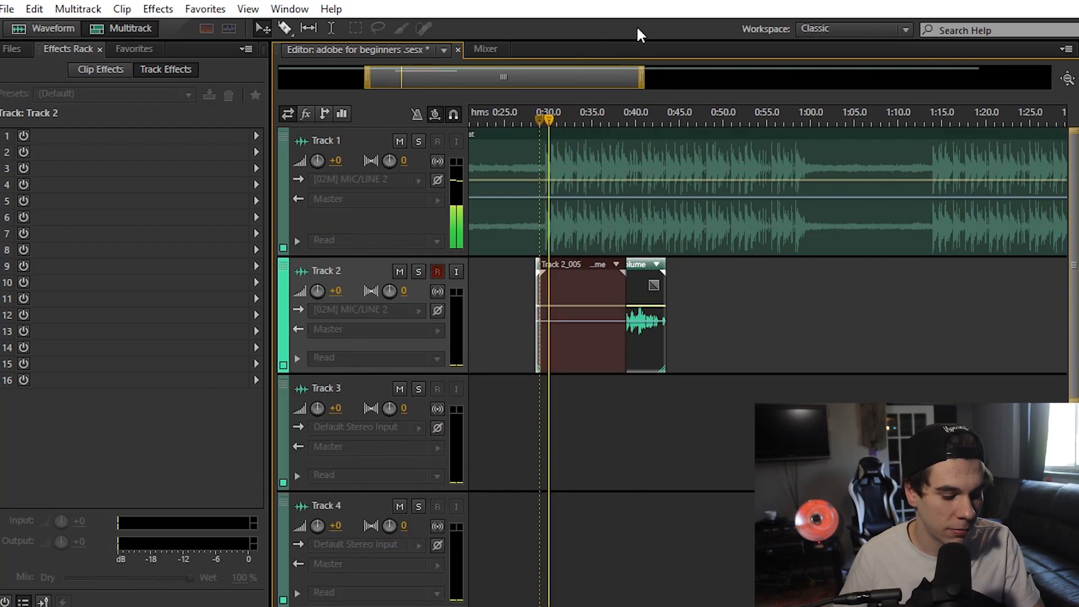
pyautogui.press('space')
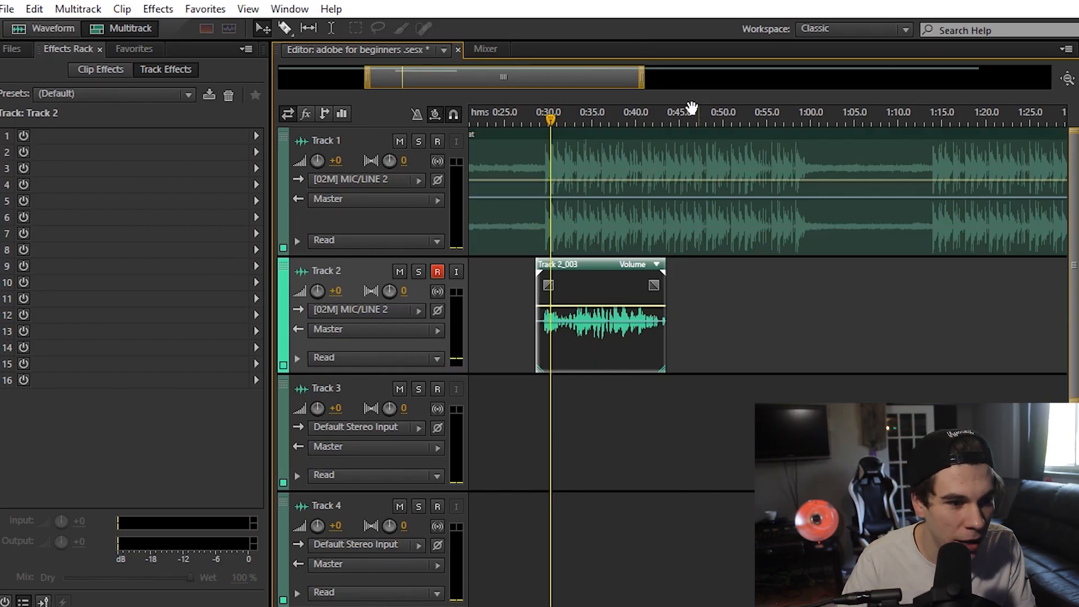
# Trim the end of the Track 2 vocal clip to about 0:42.7 and add a very short fade-out.
pyautogui.click(500, 112)
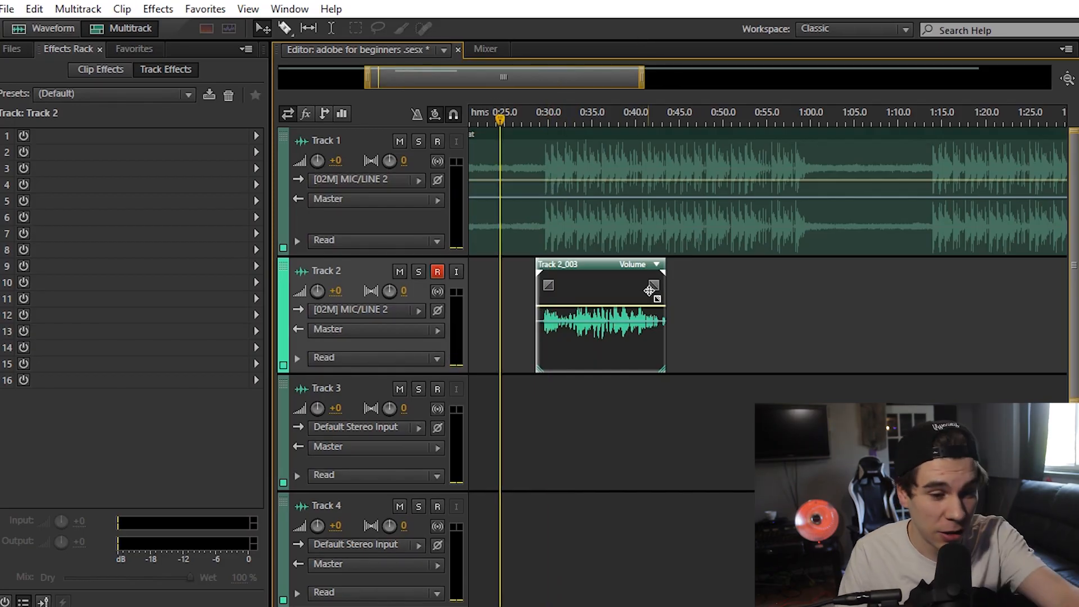
pyautogui.moveTo(648, 86); pyautogui.dragTo(493, 89)
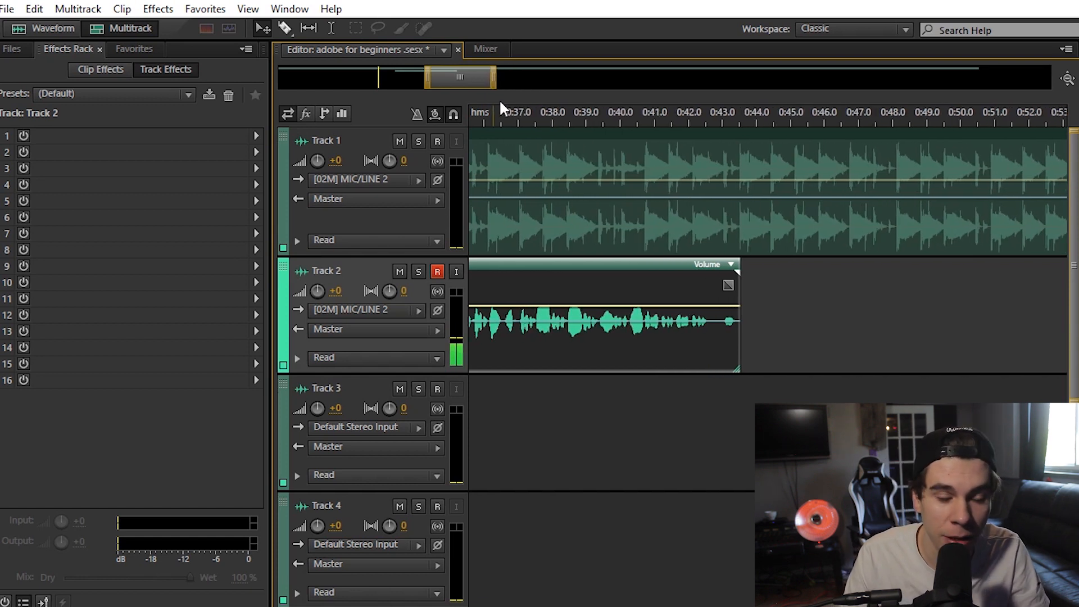
pyautogui.moveTo(738, 343); pyautogui.dragTo(711, 353)
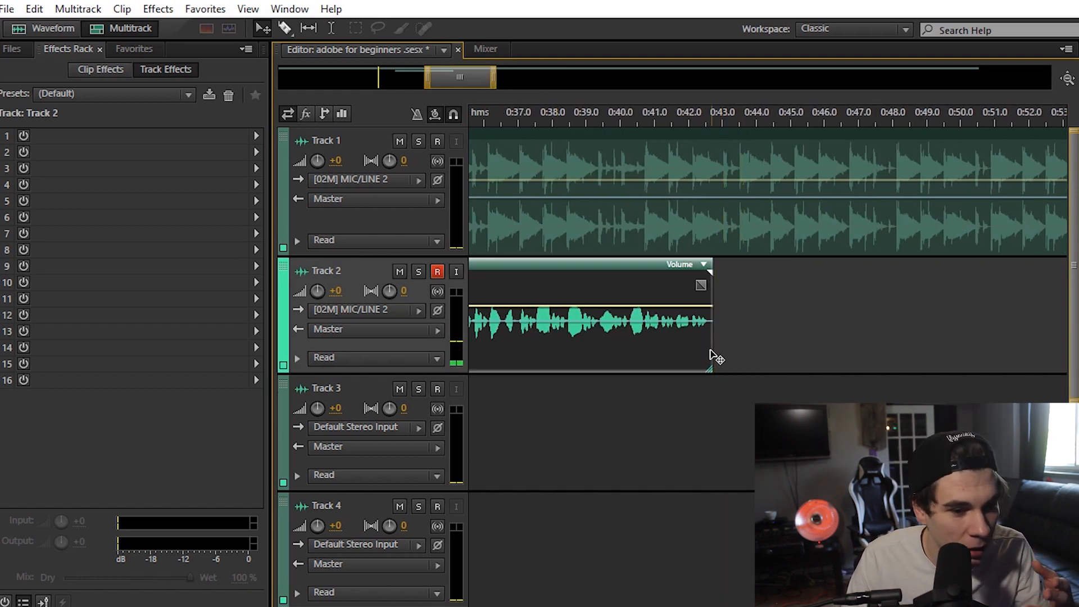
pyautogui.moveTo(704, 287); pyautogui.dragTo(696, 321)
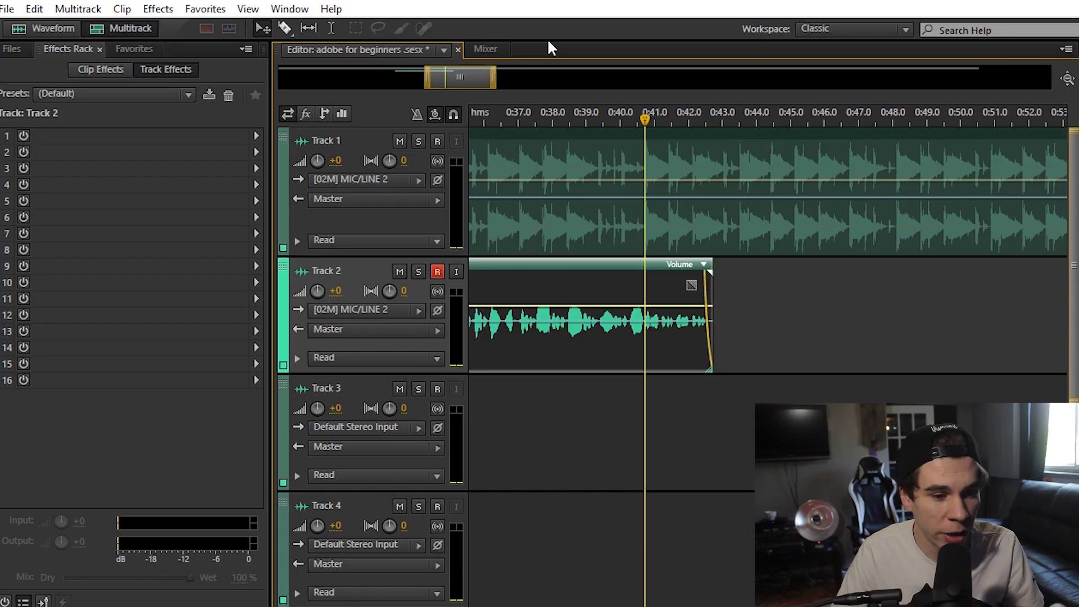
# Trim the start of the Track 2 vocal clip to about 0:29.5, add a short fade-in and audition it soloed.
pyautogui.moveTo(443, 79); pyautogui.dragTo(393, 82)
pyautogui.moveTo(622, 366); pyautogui.dragTo(644, 362)
pyautogui.moveTo(656, 284); pyautogui.dragTo(668, 383)
pyautogui.click(661, 112)
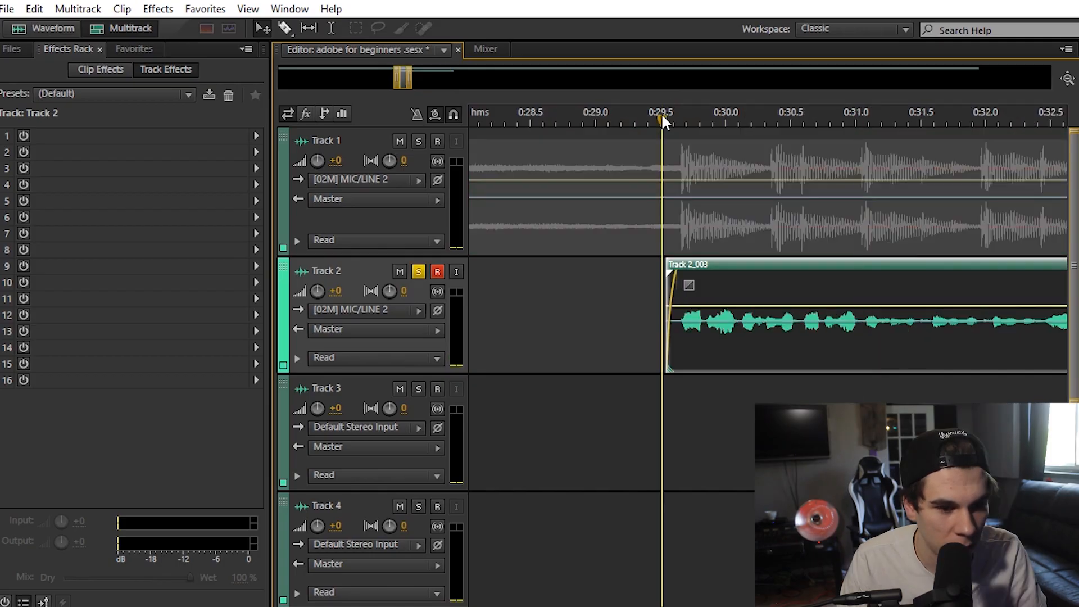
pyautogui.press('space')
pyautogui.press('space')
# Extend the vocal clip's start back to about 0:29.4, readjust its fade-in and audition the opening.
pyautogui.moveTo(666, 336); pyautogui.dragTo(645, 337)
pyautogui.moveTo(689, 286); pyautogui.dragTo(672, 286)
pyautogui.click(650, 225)
pyautogui.press('space')
pyautogui.press('space')
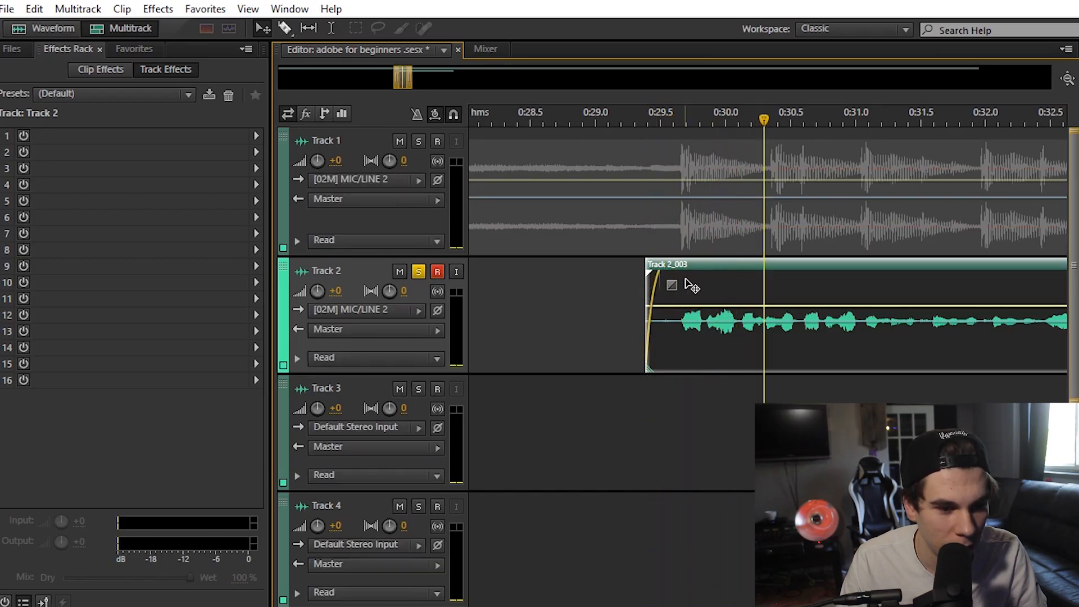
pyautogui.moveTo(671, 286); pyautogui.dragTo(672, 334)
# Switch Track 2's solo off and back on and play back the trimmed vocal clip.
pyautogui.moveTo(411, 79); pyautogui.dragTo(658, 135)
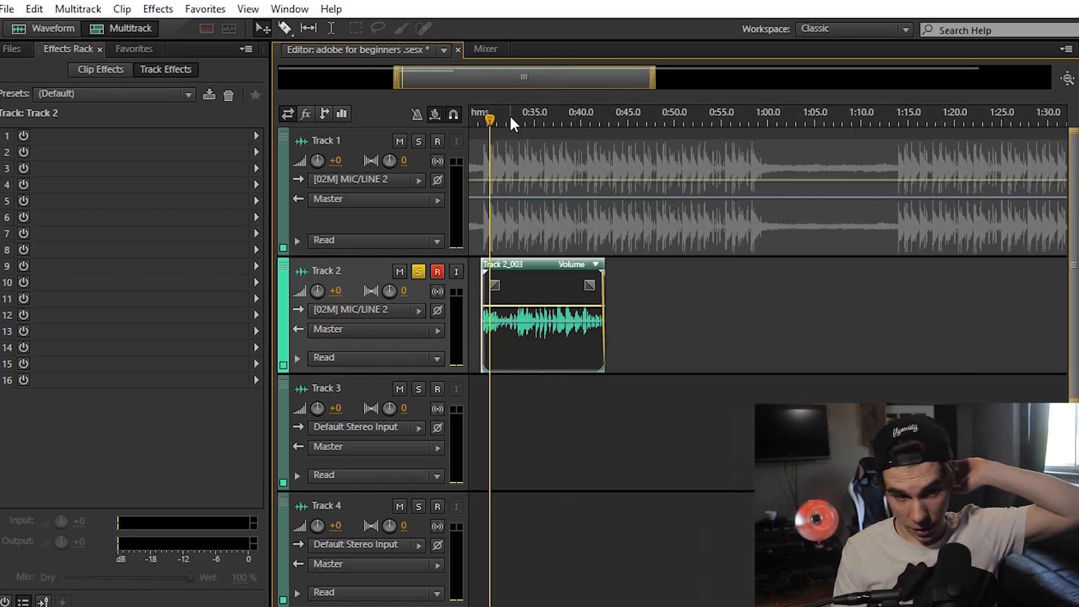
pyautogui.moveTo(657, 79); pyautogui.dragTo(528, 85)
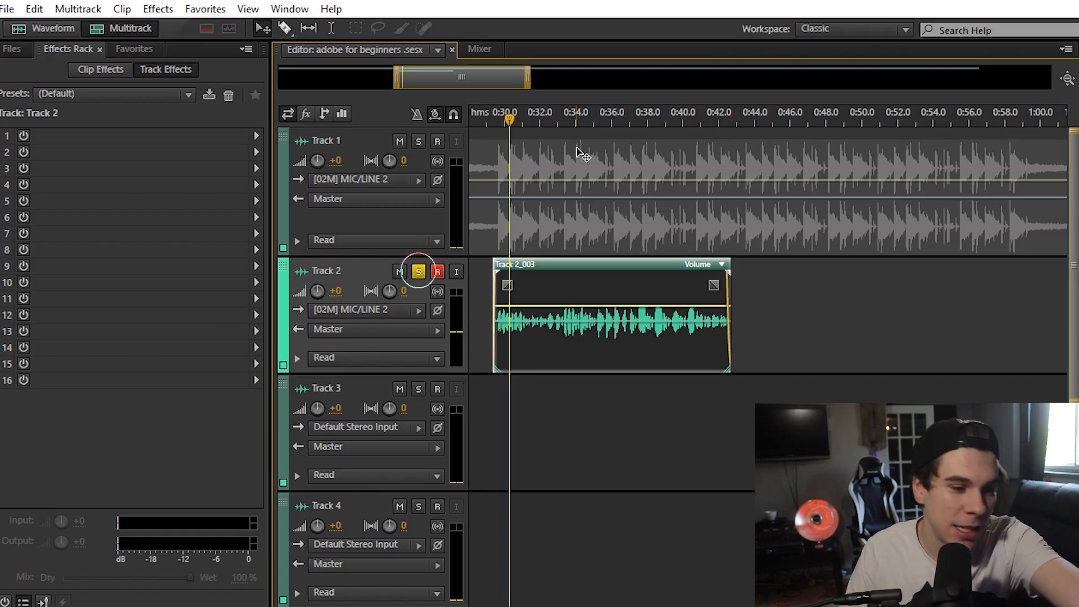
pyautogui.click(418, 273)
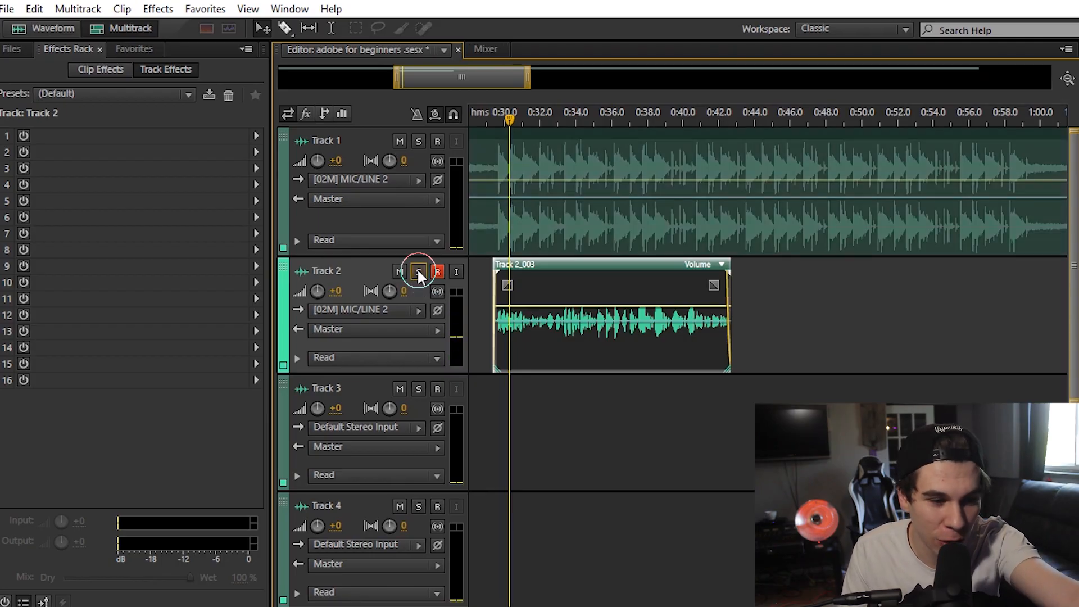
pyautogui.click(418, 273)
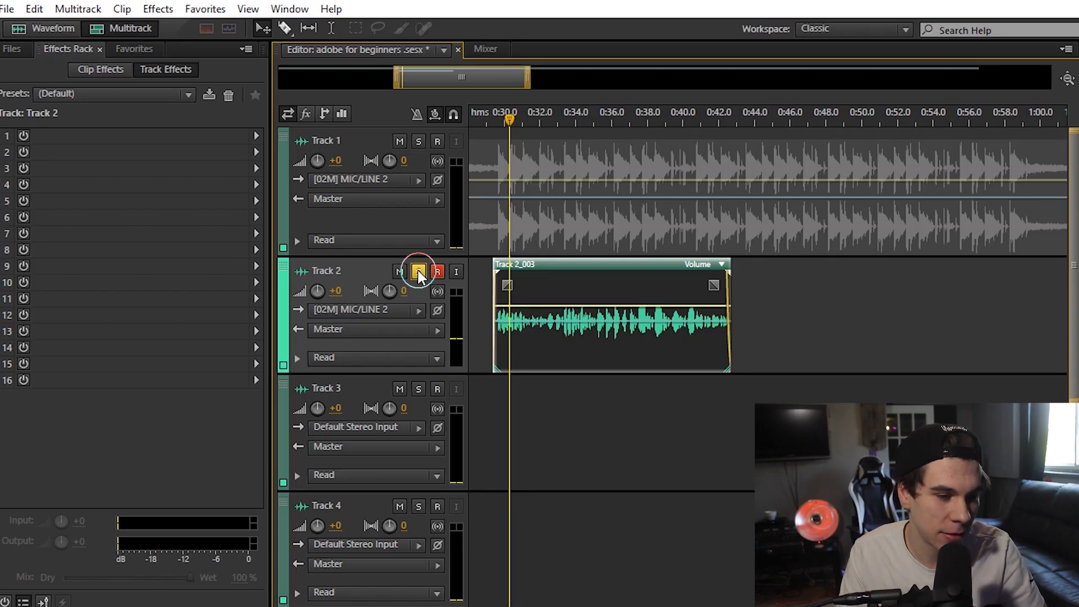
pyautogui.press('space')
pyautogui.press('space')
pyautogui.moveTo(529, 85); pyautogui.dragTo(601, 90)
pyautogui.moveTo(564, 88); pyautogui.dragTo(533, 88)
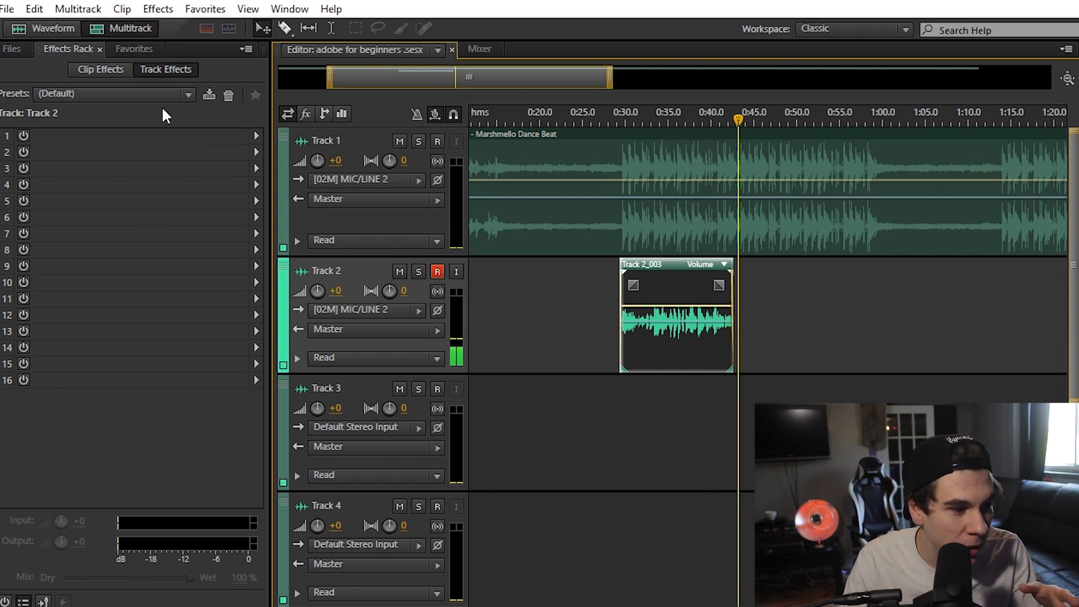
# Try the "111 ADOBE STOCK EFFECT" rack preset on Track 2, audition it and reset the rack to (Default).
pyautogui.click(170, 93)
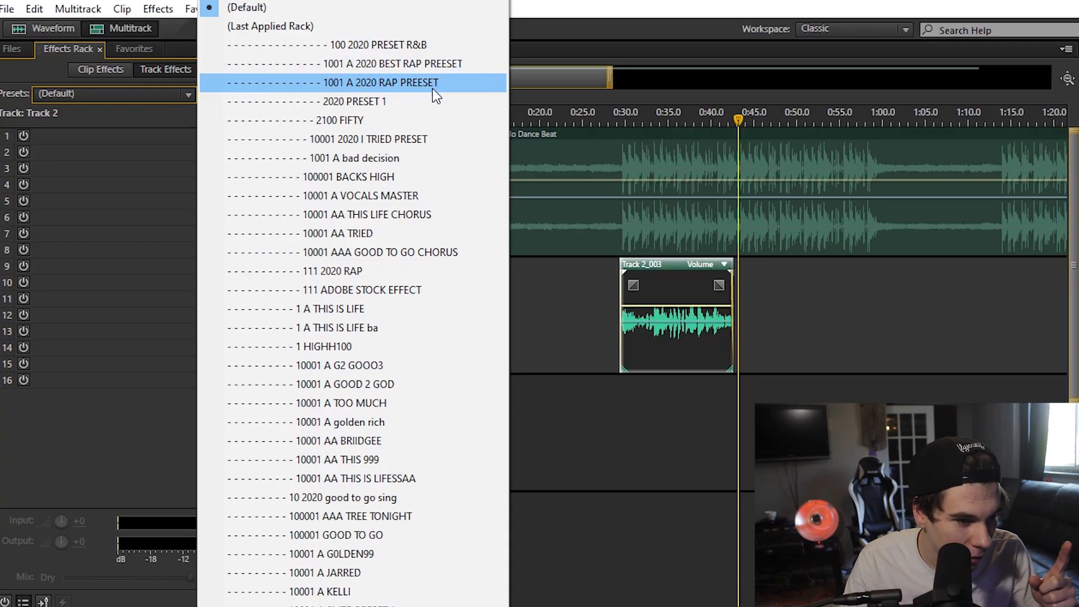
pyautogui.click(390, 297)
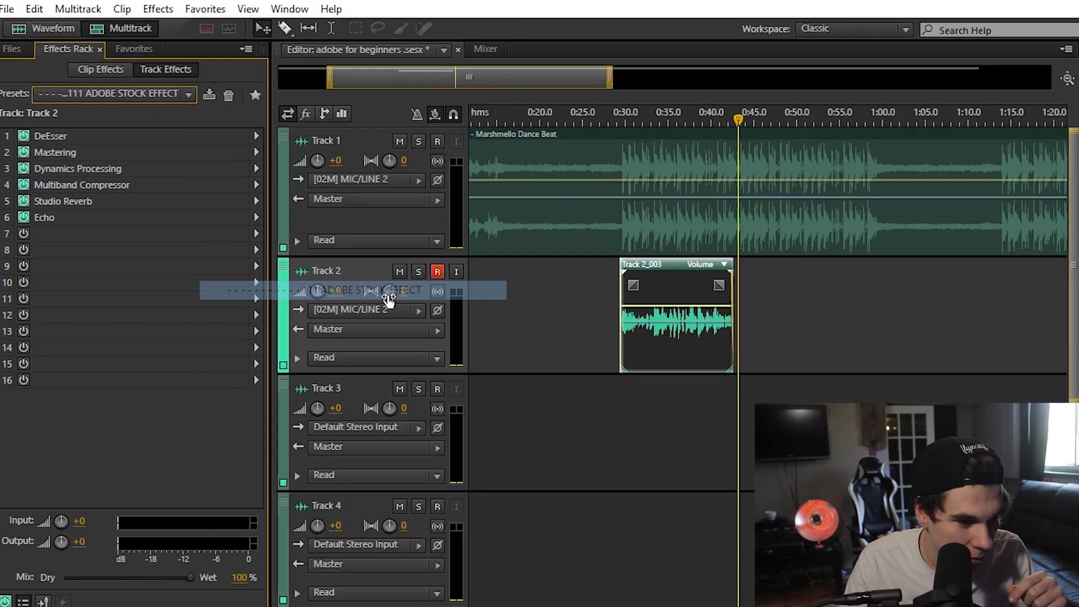
pyautogui.press('space')
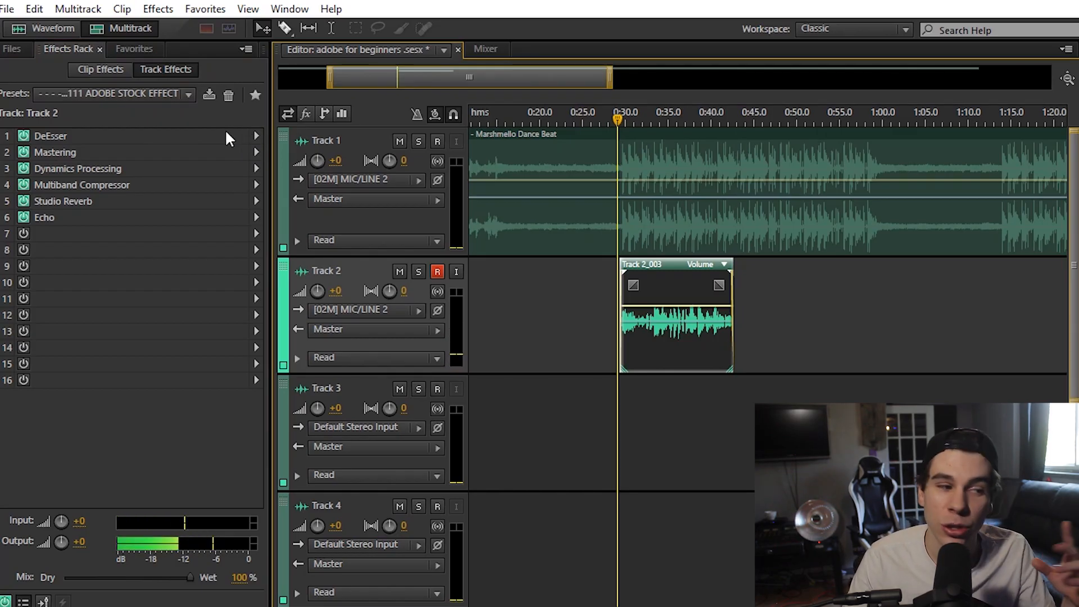
pyautogui.click(158, 93)
pyautogui.click(297, 7)
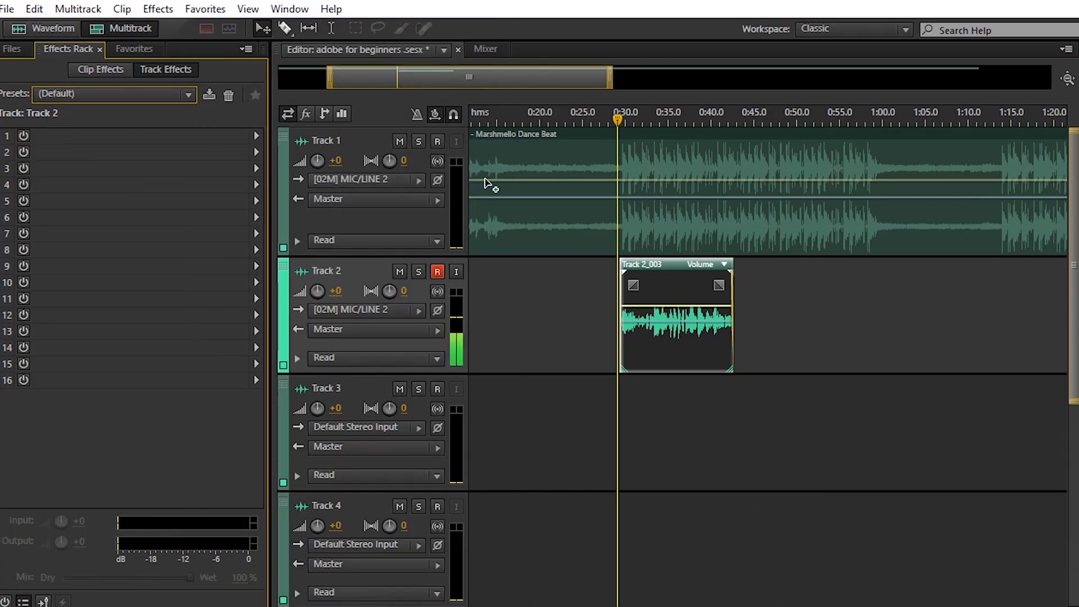
# Open the Track 2 vocal clip in the waveform editor and apply Dynamics Processing to the entire clip.
pyautogui.doubleClick(653, 360)
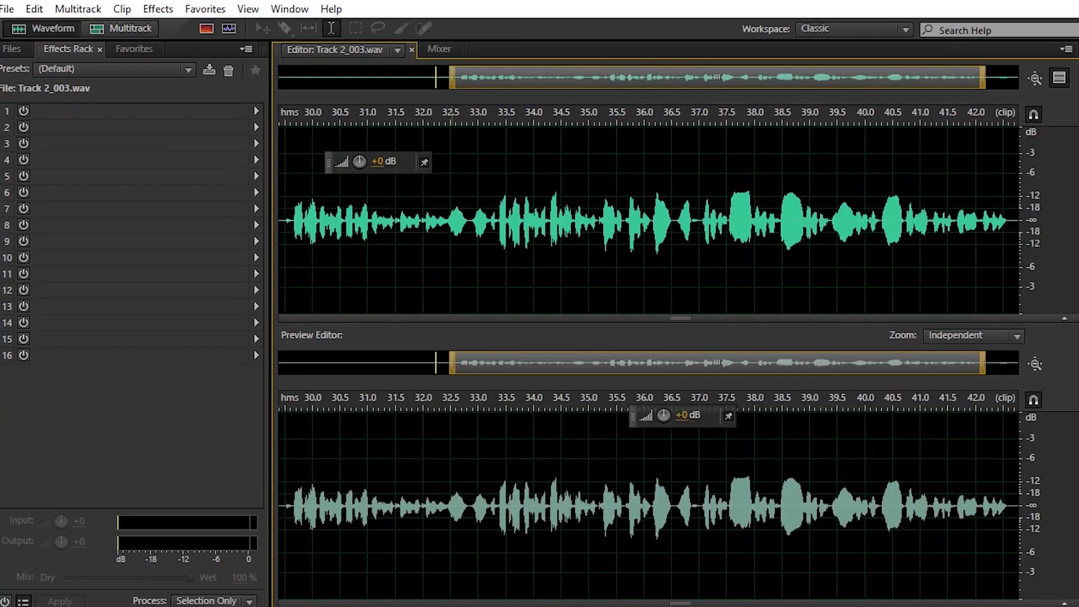
pyautogui.hotkey('ctrl', 'a')
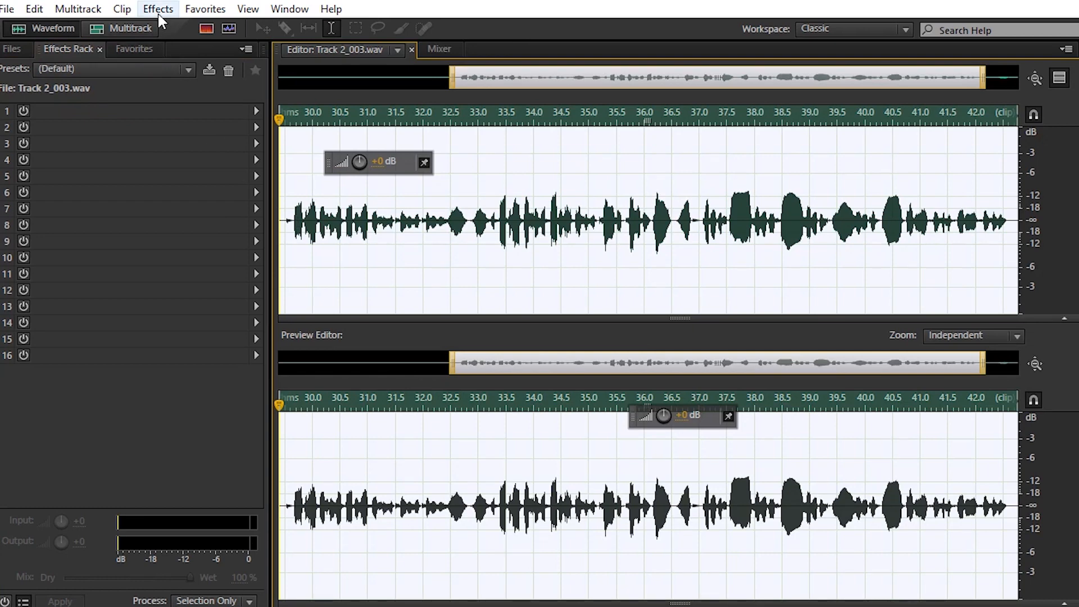
pyautogui.click(159, 13)
pyautogui.moveTo(341, 230)
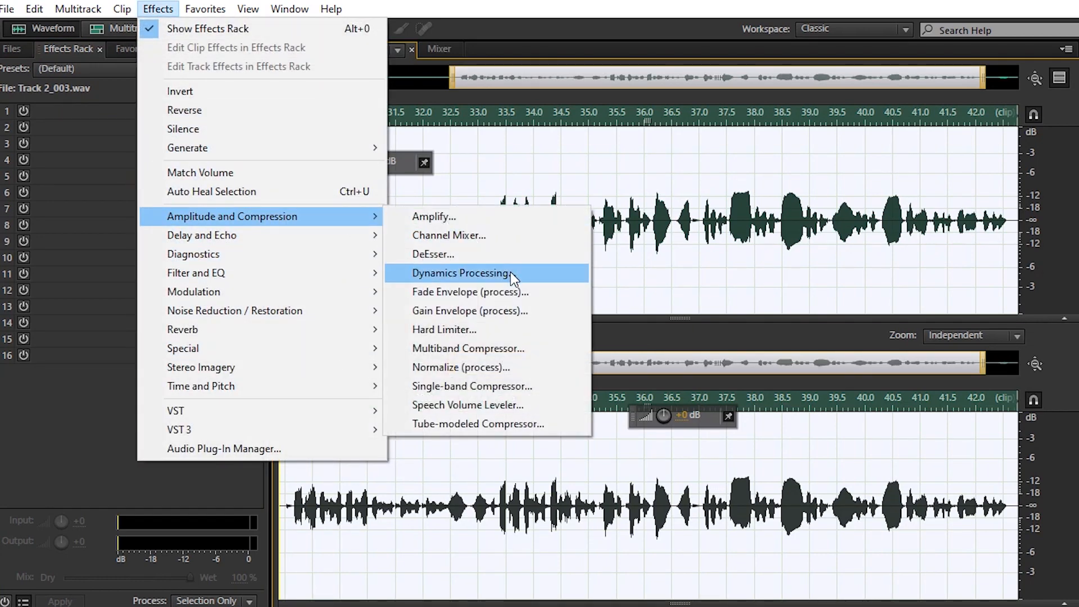
pyautogui.click(452, 273)
pyautogui.click(775, 579)
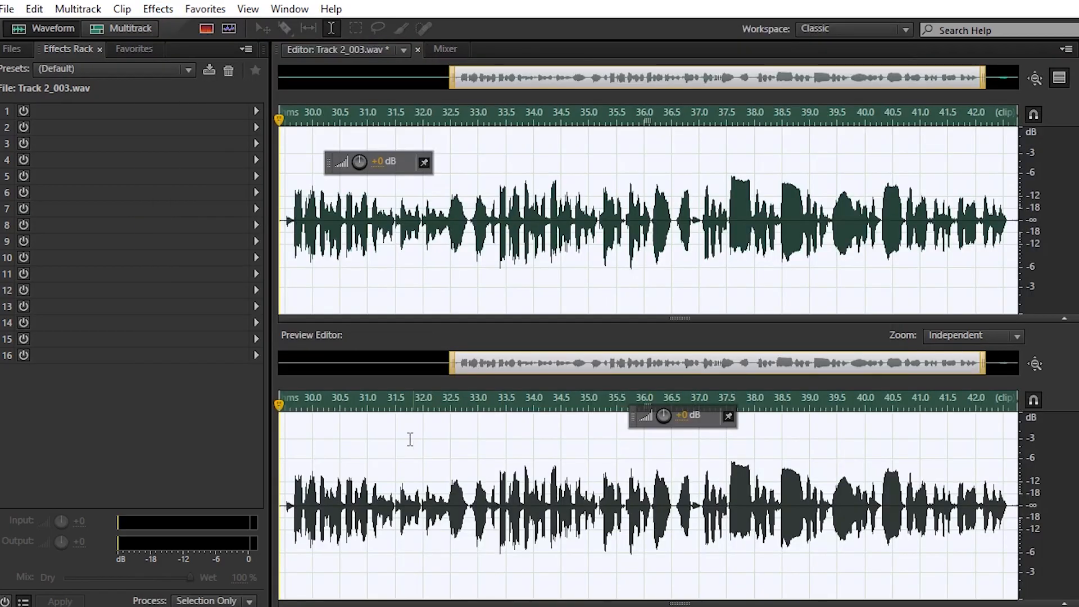
# Undo the Dynamics Processing, return to the multitrack session and clear the time selection.
pyautogui.hotkey('ctrl', 'z')
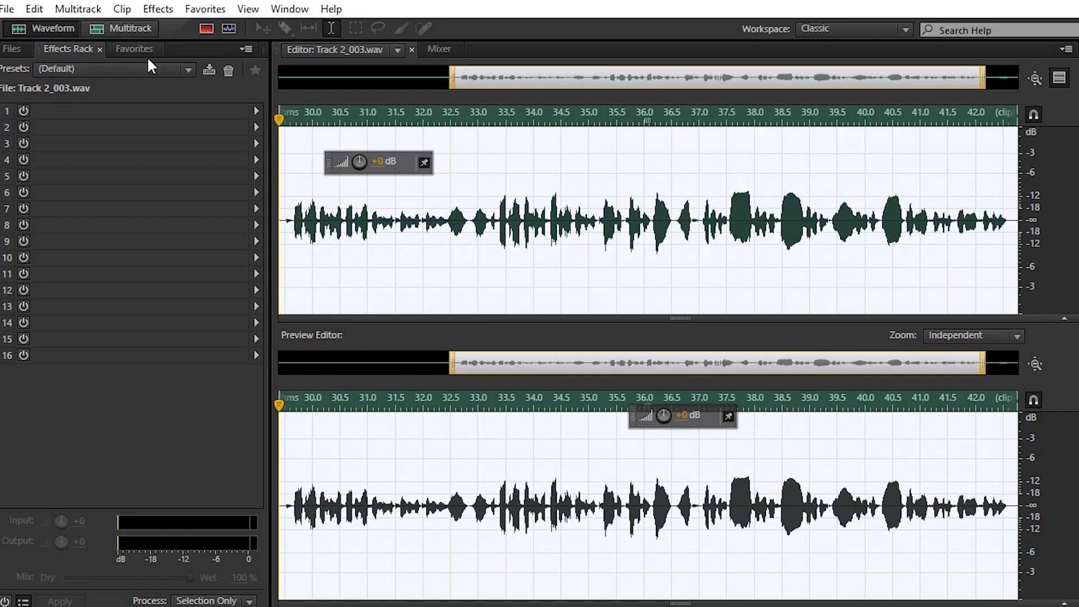
pyautogui.click(132, 24)
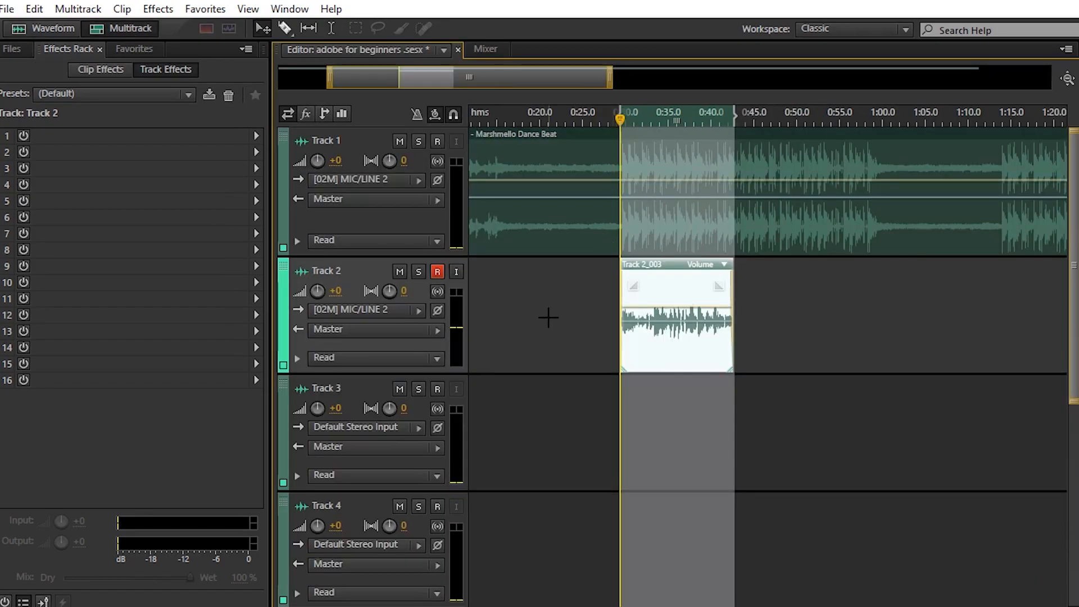
pyautogui.click(607, 317)
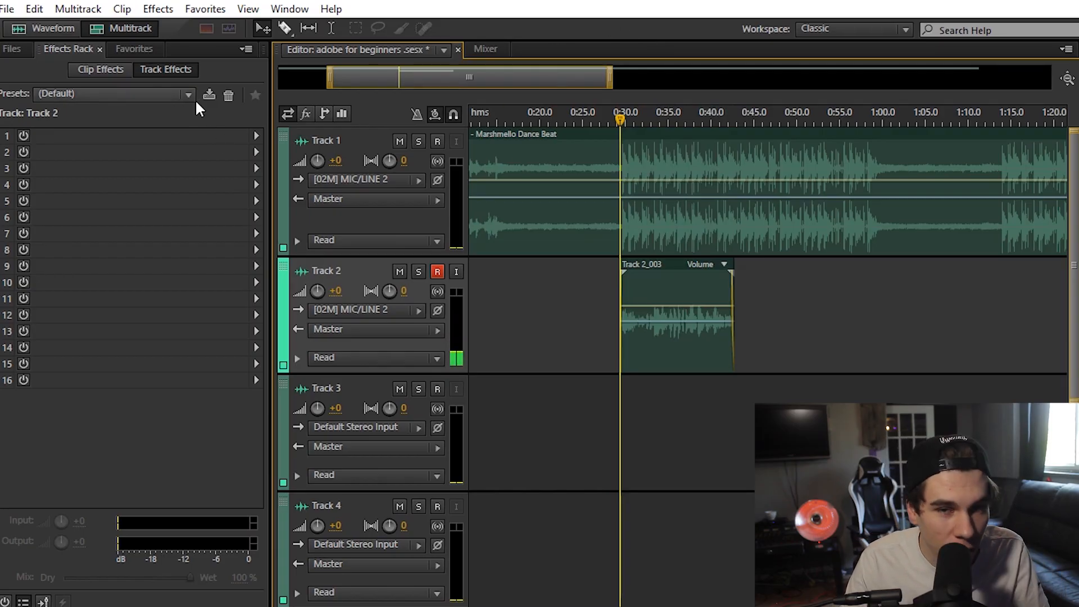
# Apply the "1001 A 2020 BEST RAP PREESET" rack to Track 2, bypass Automatic Pitch Correction and UAD Auto-Tune Realtime Advanced, and play the vocal.
pyautogui.click(179, 93)
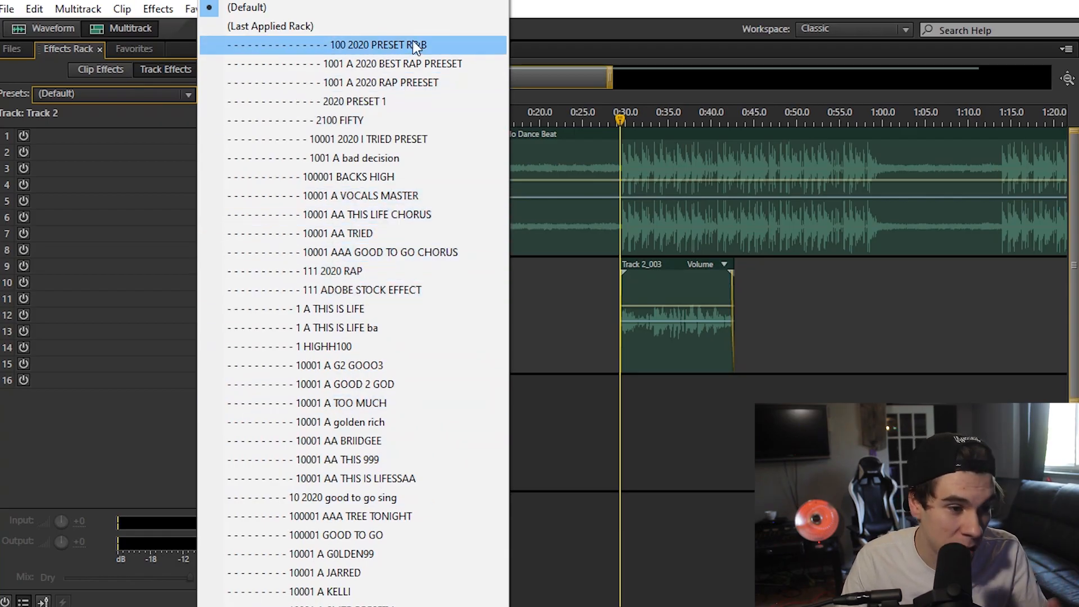
pyautogui.click(366, 63)
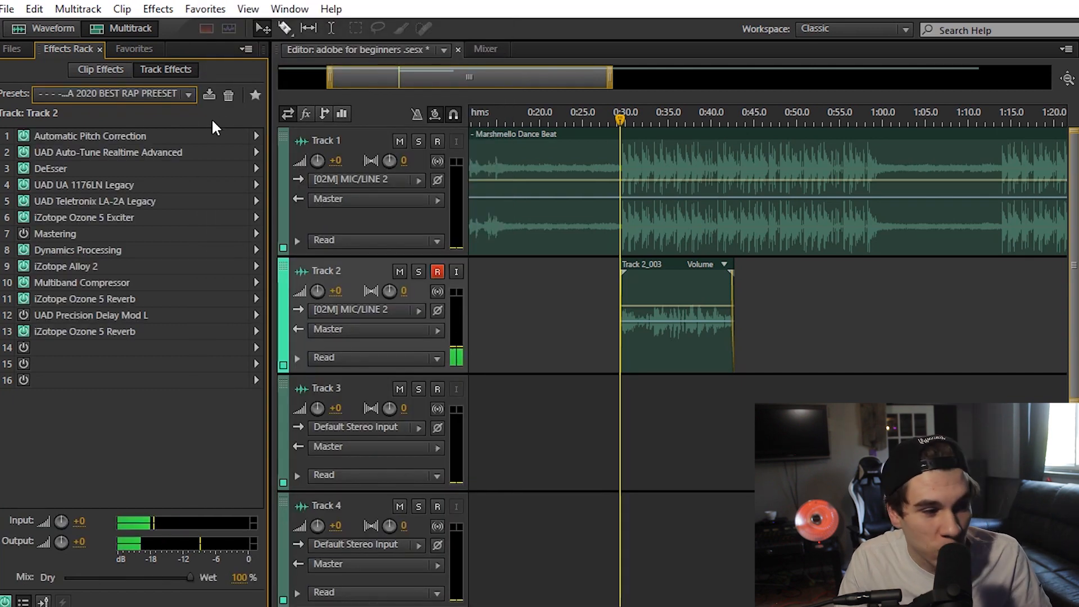
pyautogui.click(23, 152)
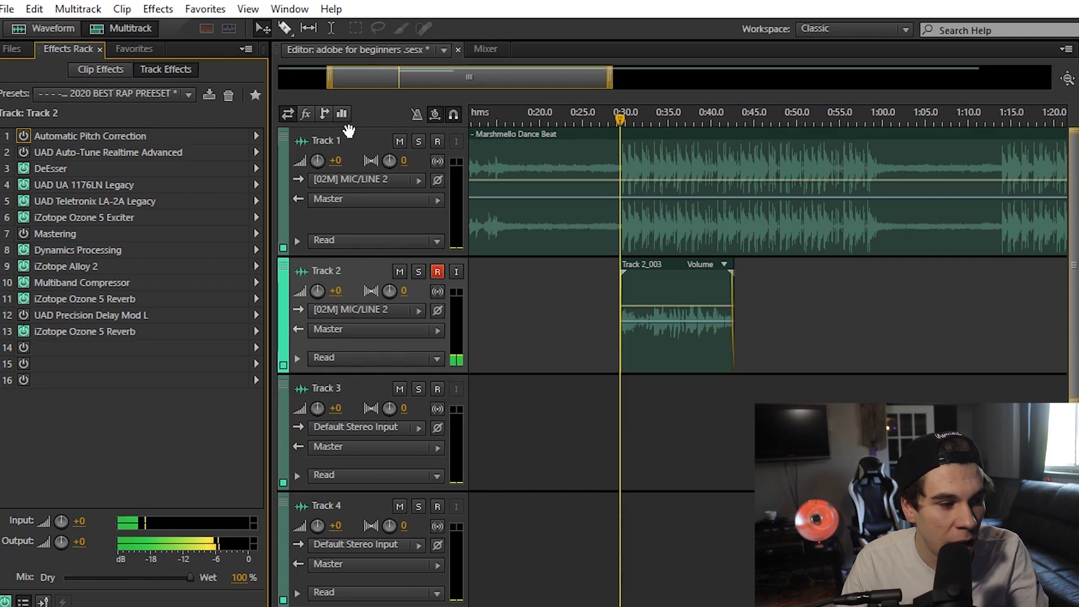
pyautogui.press('space')
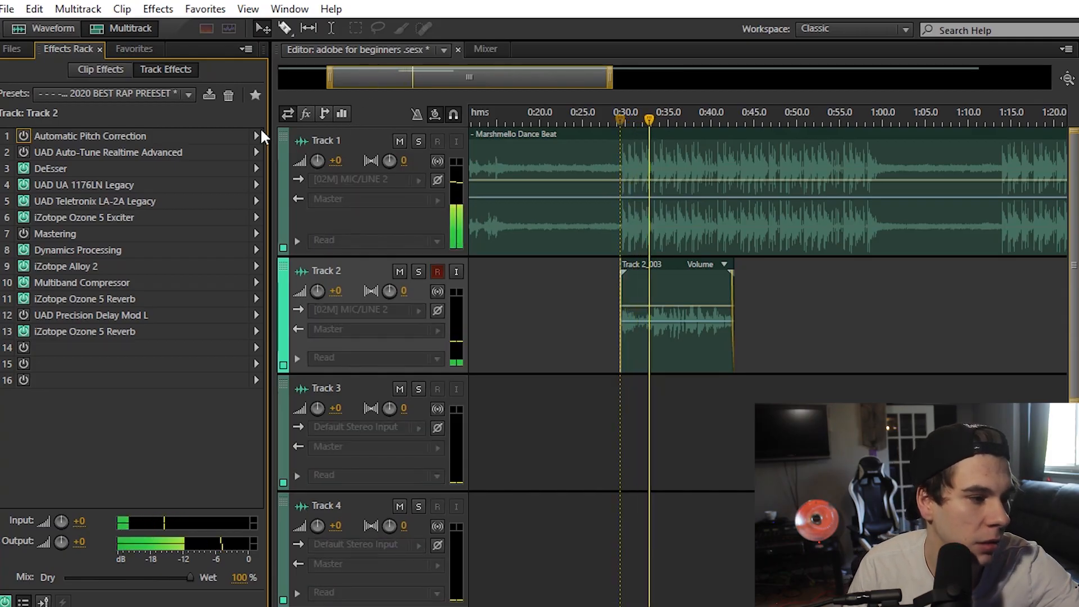
pyautogui.press('space')
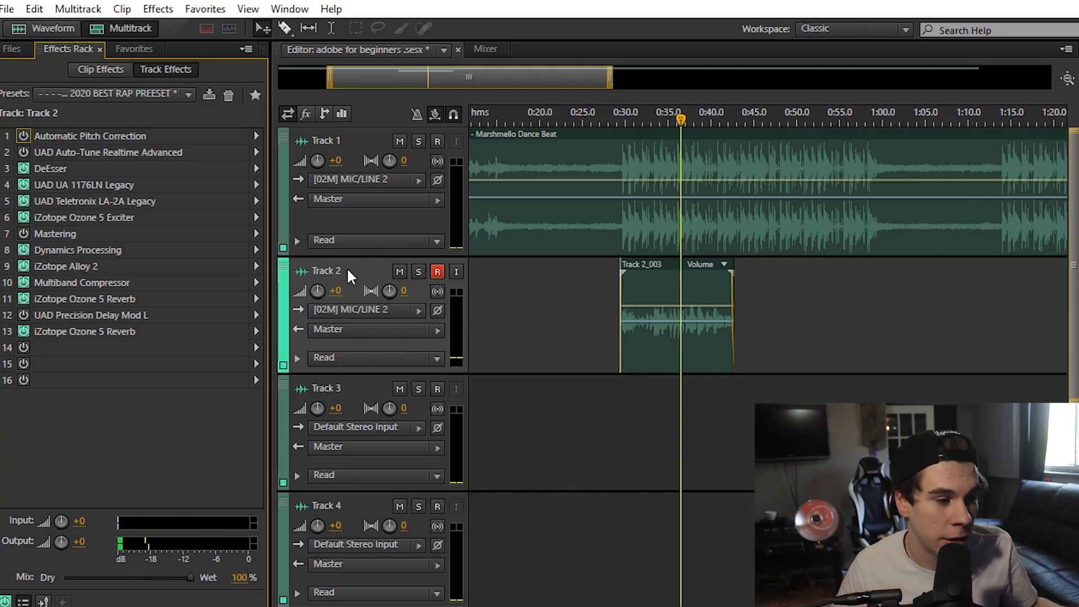
# Browse the rack presets for Track 2 and try the Hip Hop Vocal Chain preset.
pyautogui.click(188, 94)
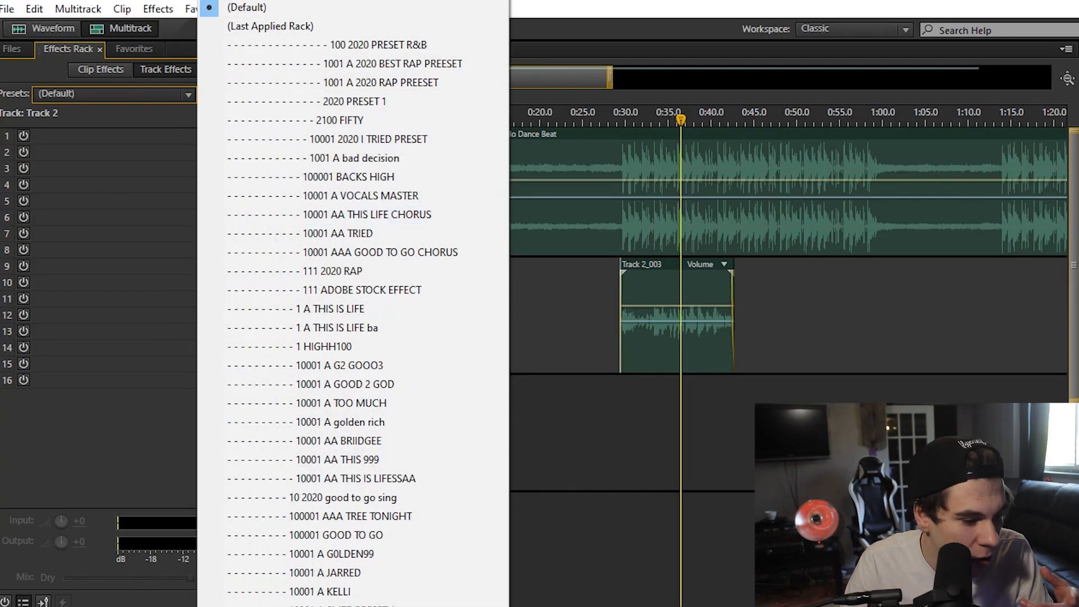
pyautogui.scroll(-4, 353, 303)
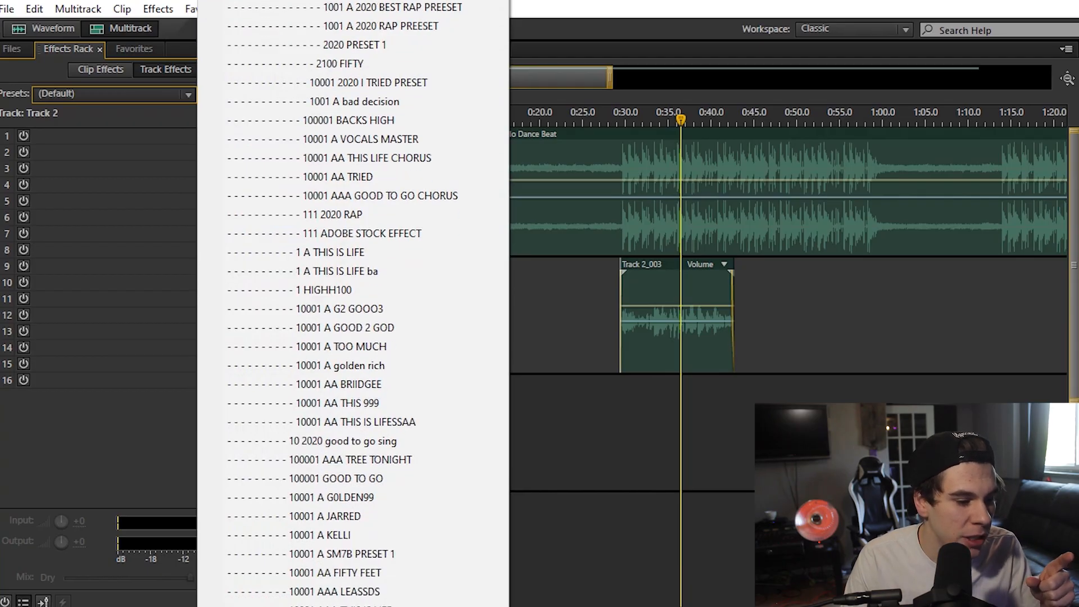
pyautogui.scroll(-6, 353, 304)
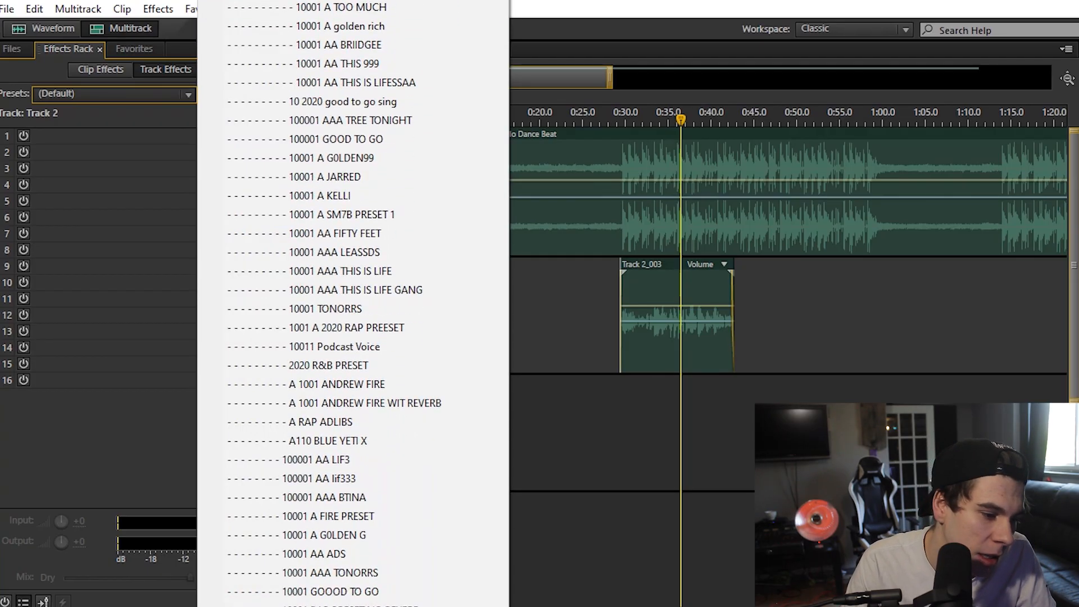
pyautogui.scroll(-6, 353, 303)
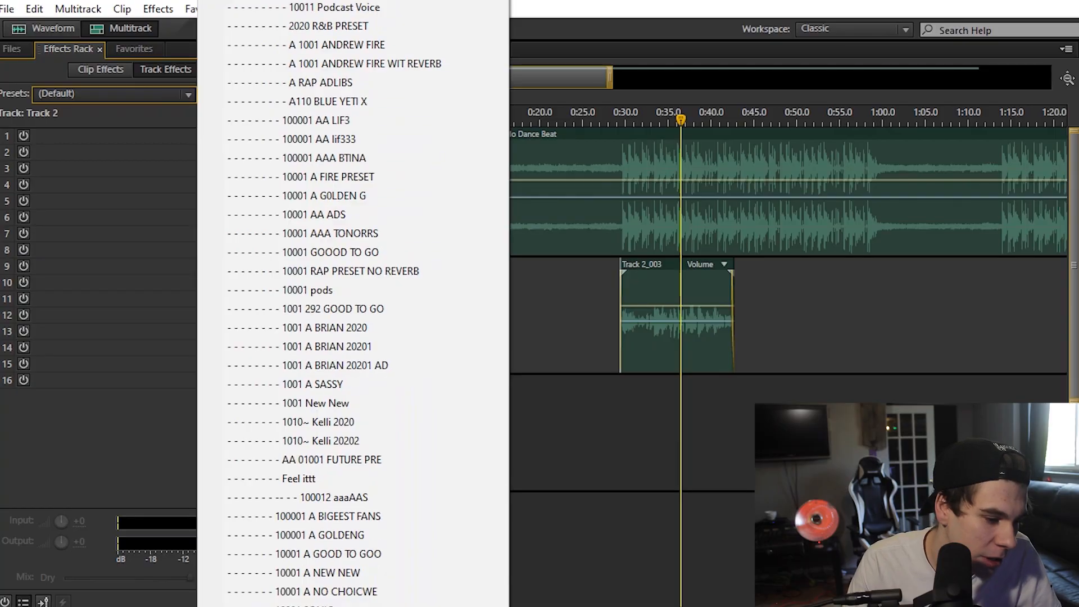
pyautogui.scroll(-8, 353, 304)
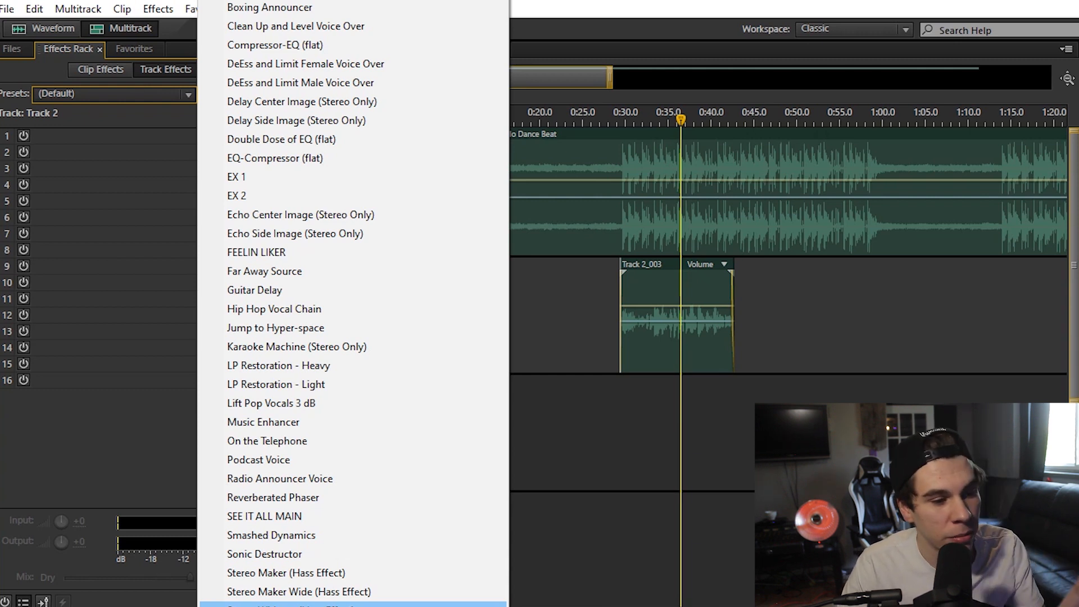
pyautogui.click(330, 309)
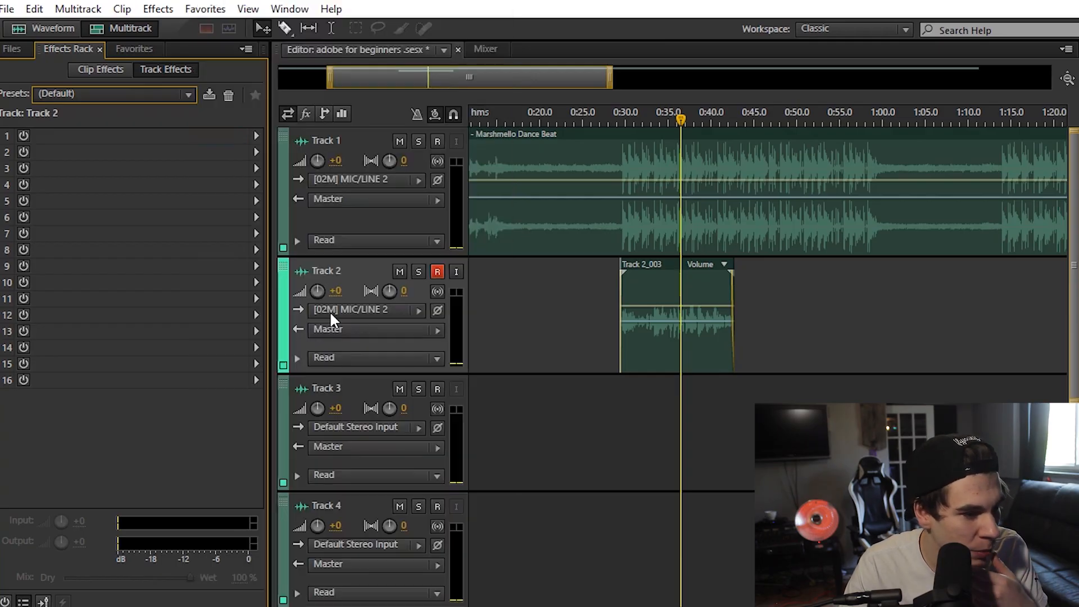
# Apply the "111 ADOBE STOCK EFFECT" rack preset to Track 2.
pyautogui.click(160, 94)
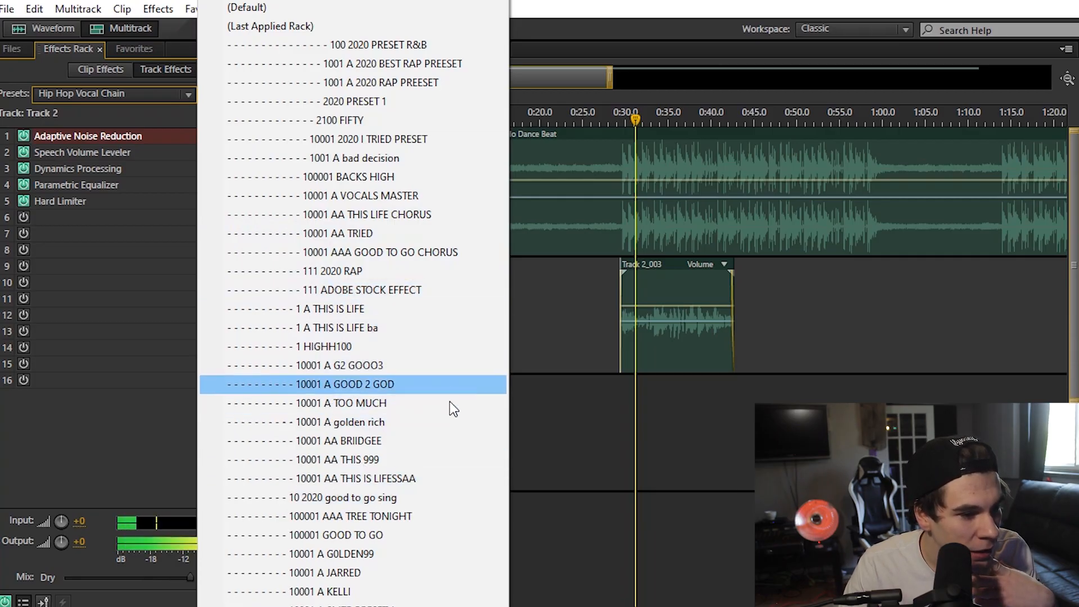
pyautogui.click(384, 289)
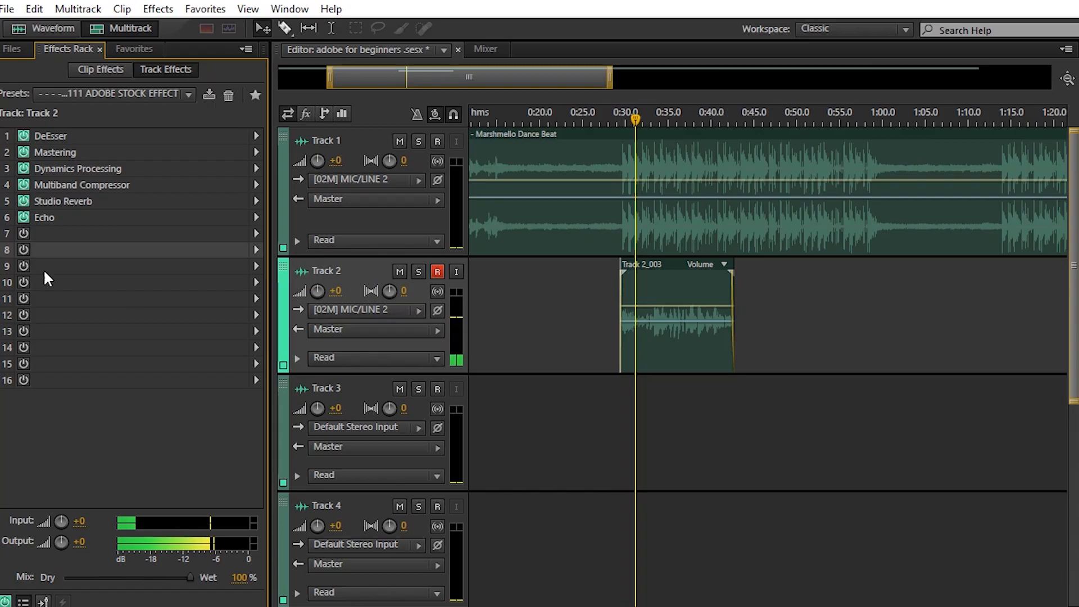
# Add a DeEsser in slot 8 and a Mastering effect in slot 9 of the Track 2 rack, keeping their settings.
pyautogui.click(256, 248)
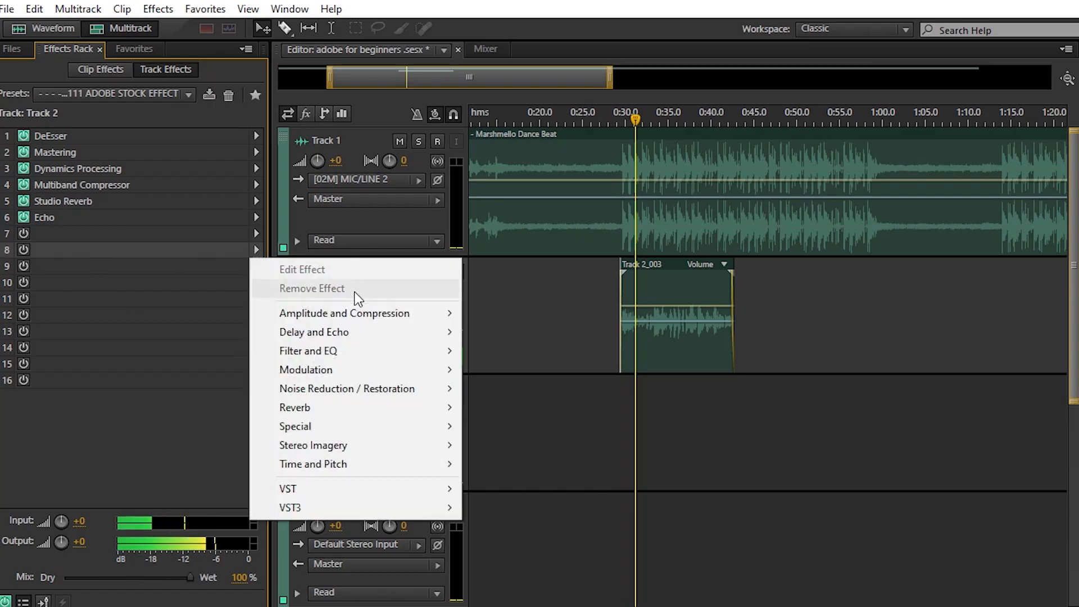
pyautogui.moveTo(386, 312)
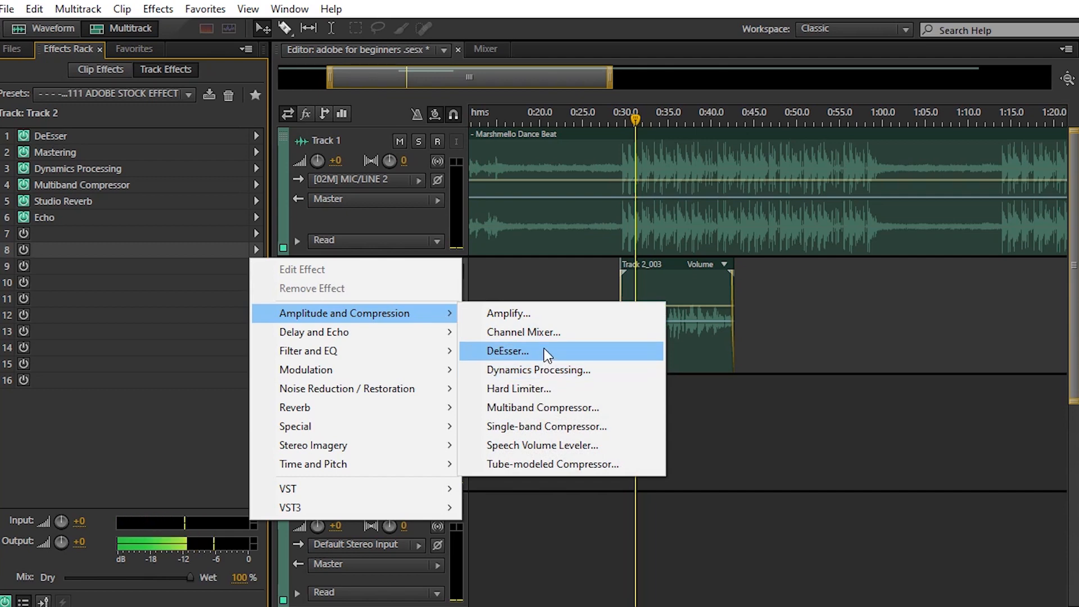
pyautogui.click(507, 350)
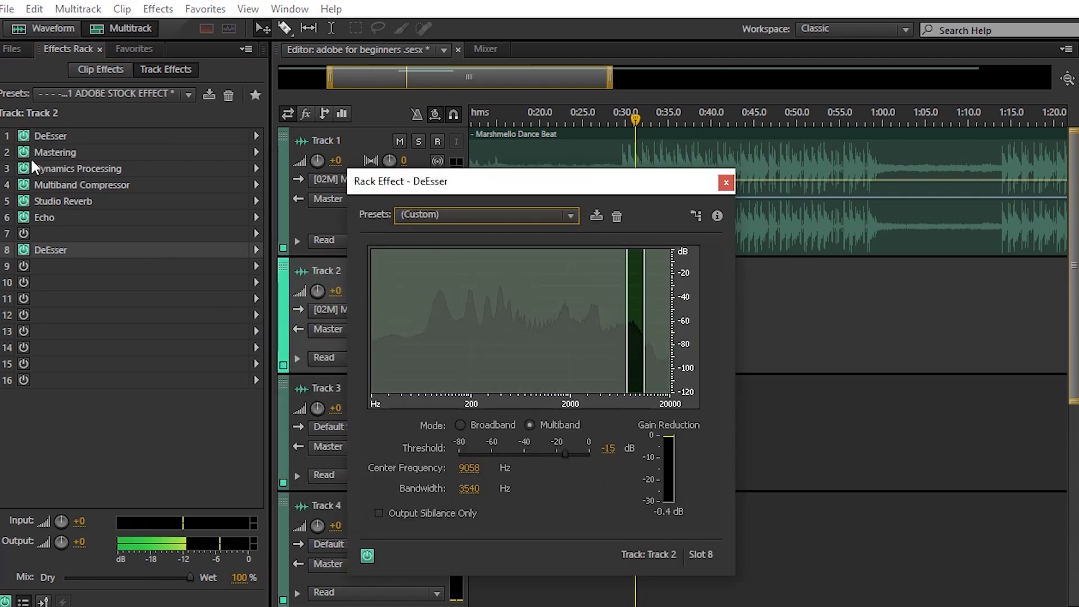
pyautogui.click(257, 265)
pyautogui.click(258, 264)
pyautogui.moveTo(386, 441)
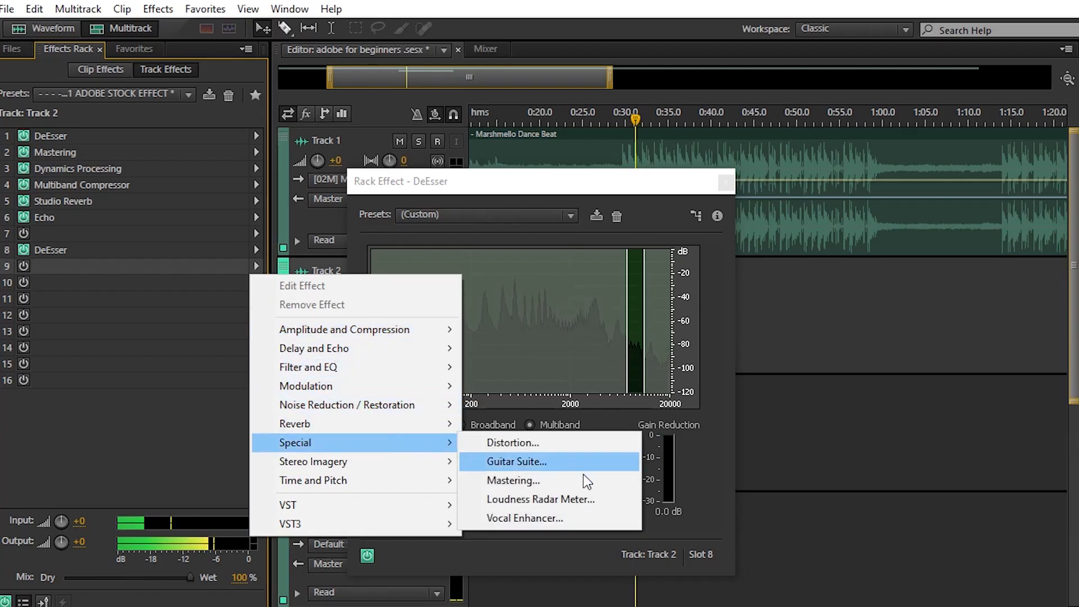
pyautogui.click(581, 482)
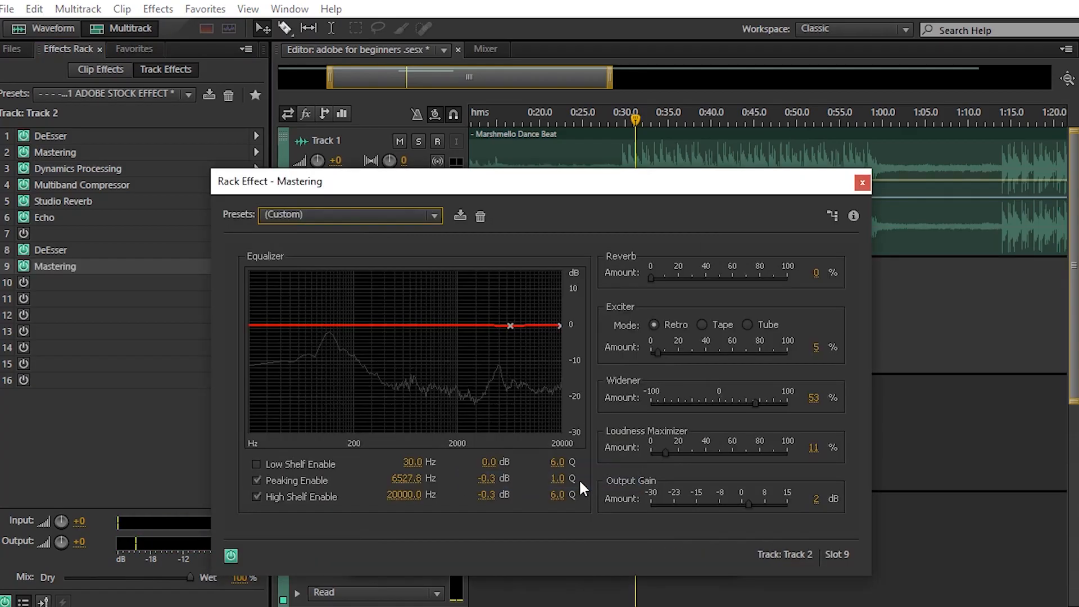
pyautogui.click(862, 183)
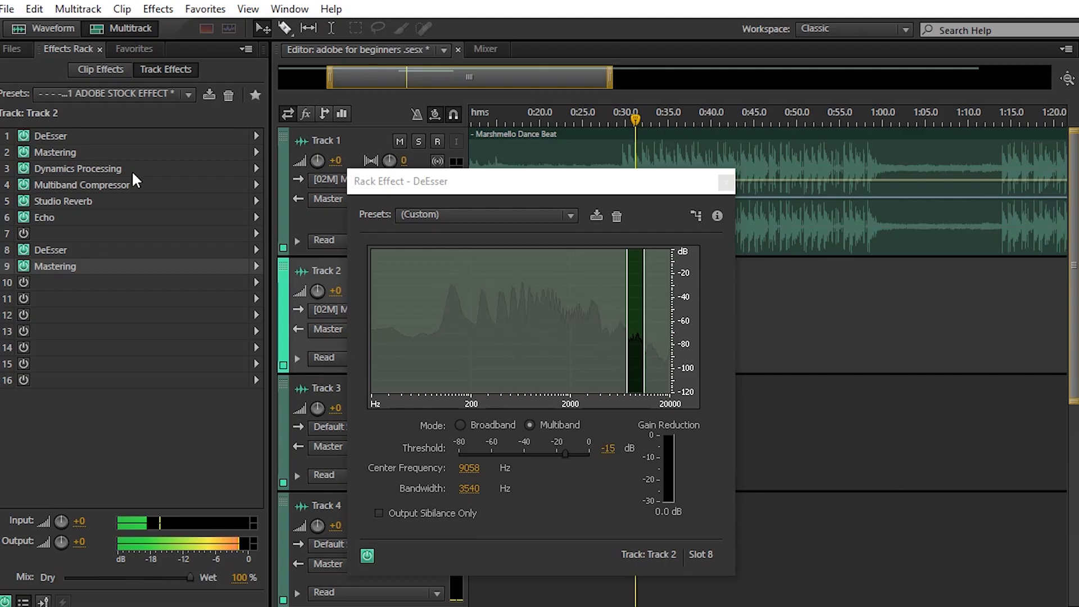
# Add Dynamics Processing in slot 10 of the Track 2 rack and close the open effect windows.
pyautogui.click(256, 282)
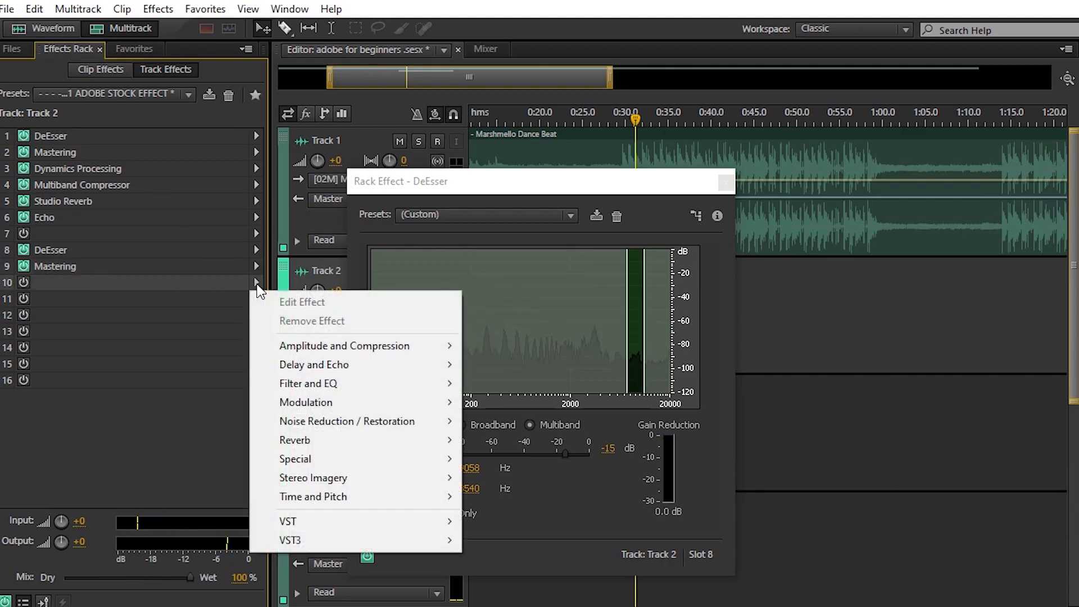
pyautogui.moveTo(359, 347)
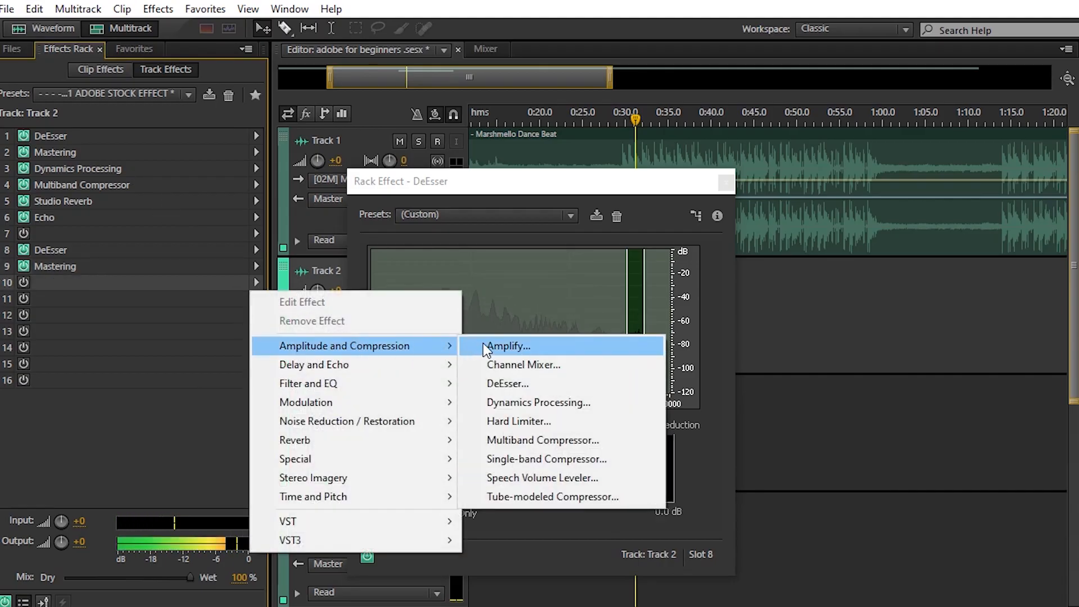
pyautogui.click(607, 402)
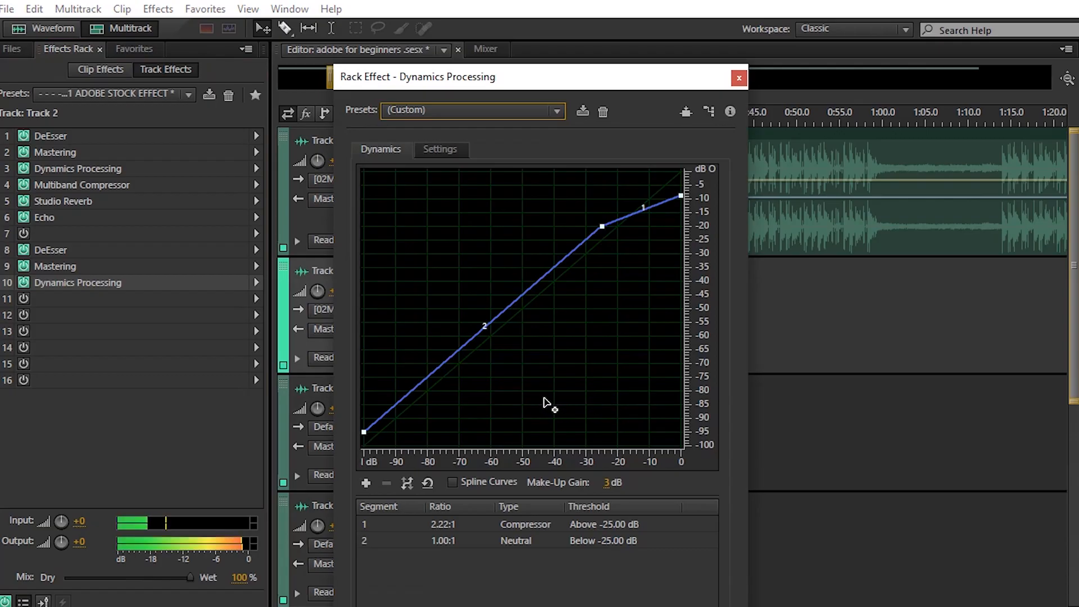
pyautogui.click(740, 78)
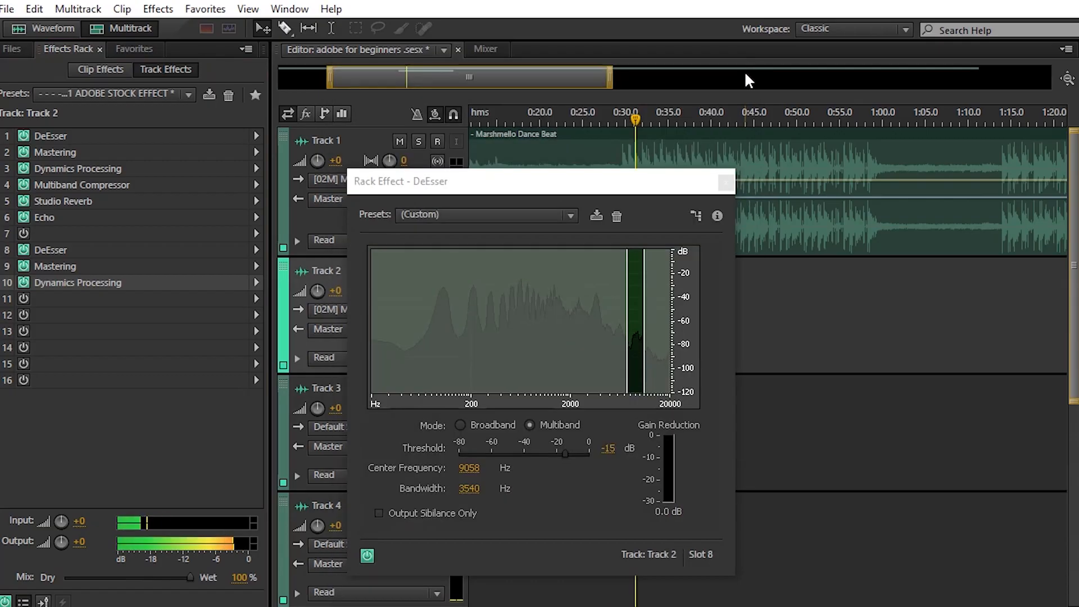
pyautogui.click(725, 183)
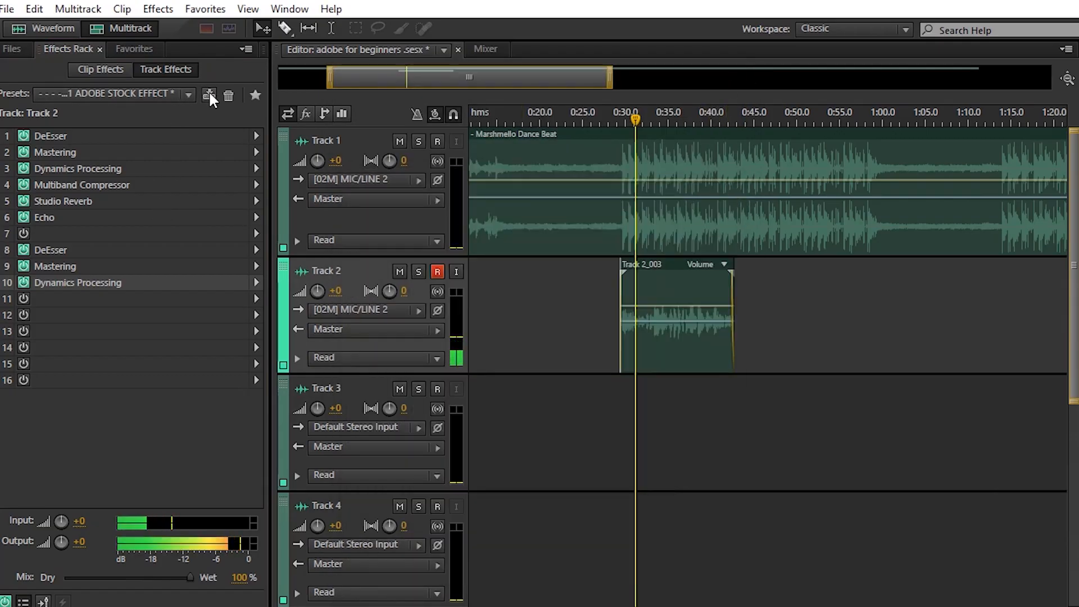
# Start saving the modified Track 2 rack as an effect preset, keeping the suggested name, and cancel without saving.
pyautogui.click(187, 94)
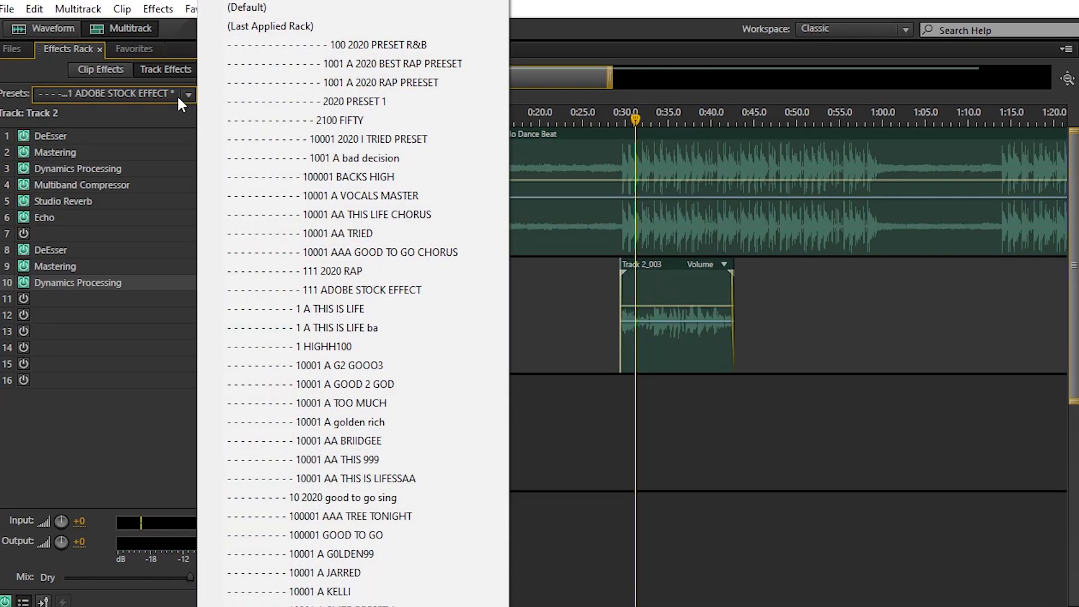
pyautogui.click(180, 96)
pyautogui.click(208, 95)
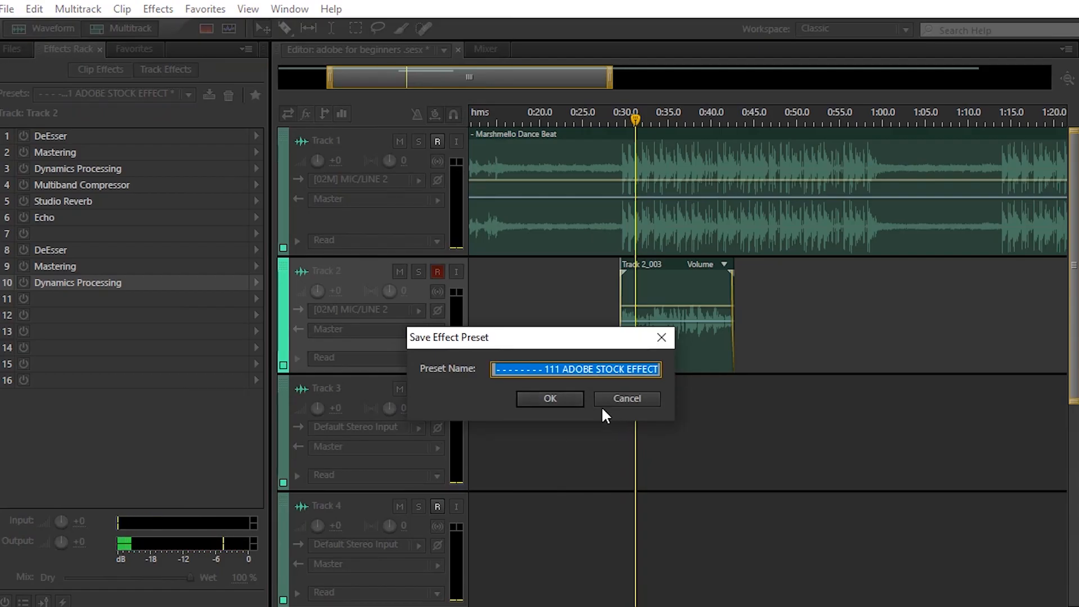
pyautogui.click(645, 398)
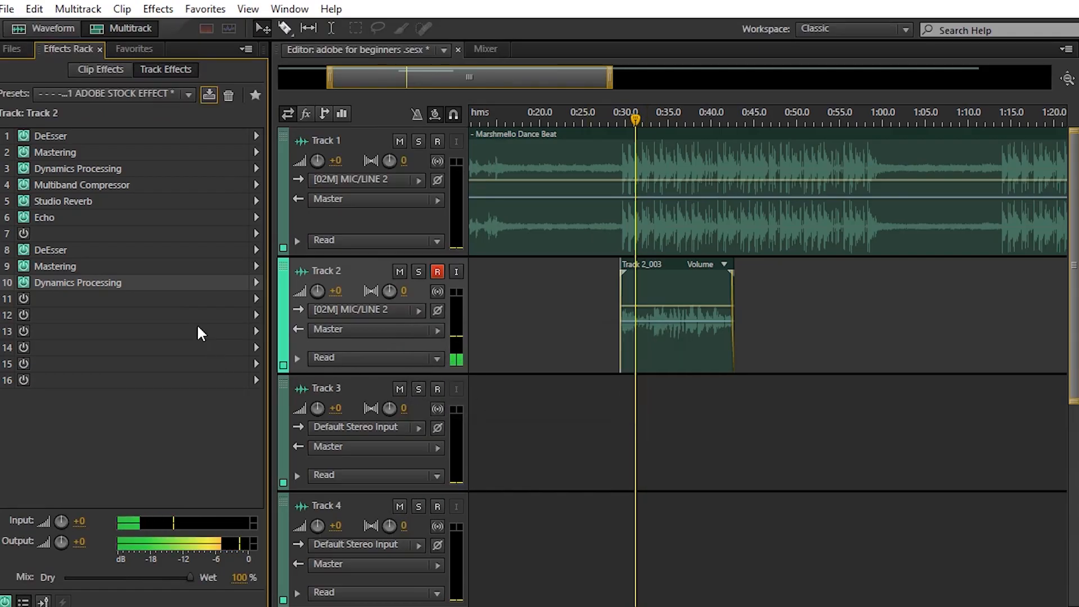
# Remove the added Dynamics Processing, Mastering and DeEsser effects from slots 10, 9 and 8 of the Track 2 rack.
pyautogui.moveTo(132, 297); pyautogui.dragTo(95, 280)
pyautogui.click(94, 280)
pyautogui.press('Delete')
pyautogui.click(90, 266)
pyautogui.press('Delete')
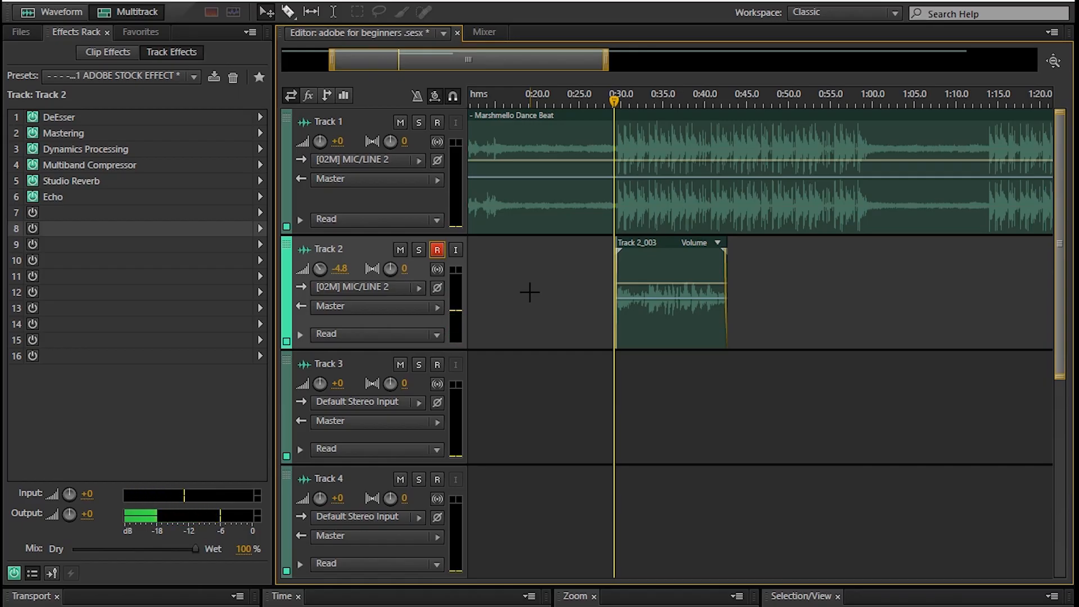
# Disarm Track 2 for recording and rename it "main chorus".
pyautogui.click(437, 250)
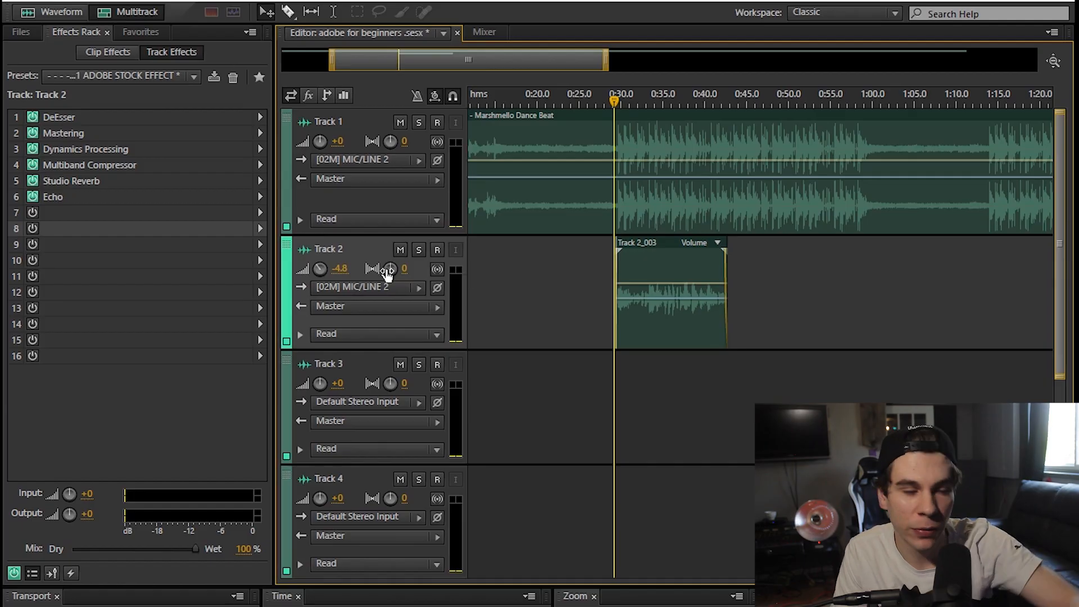
pyautogui.click(334, 251)
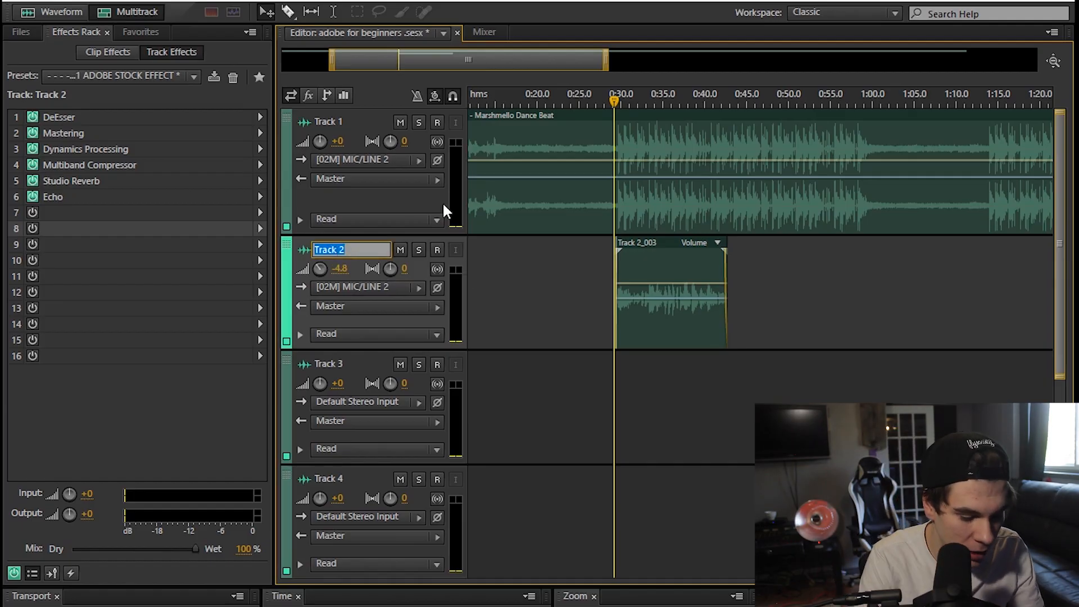
pyautogui.write('main chorus')
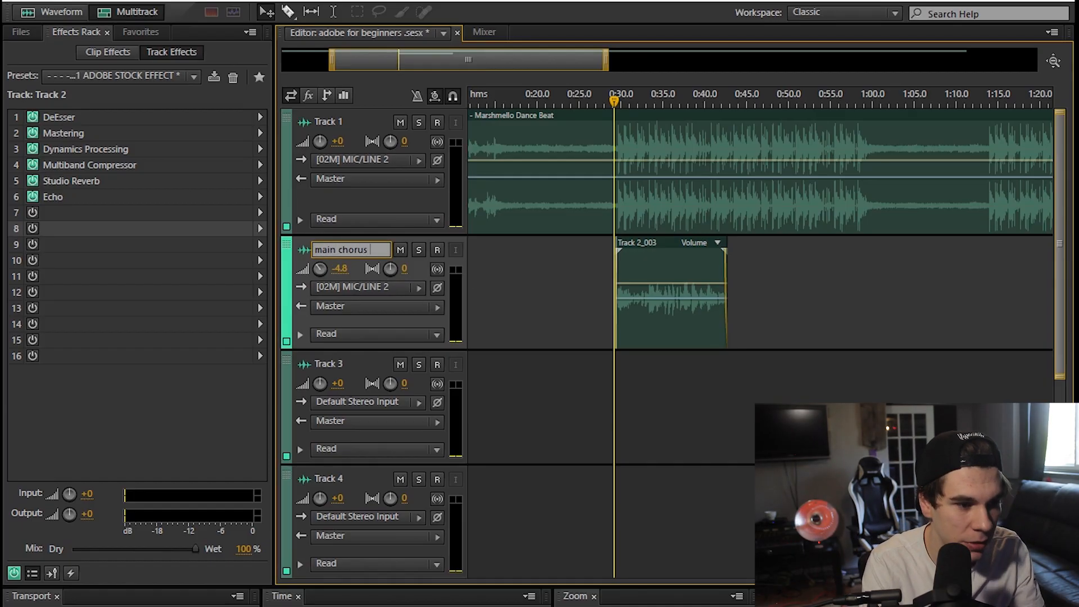
pyautogui.press('Return')
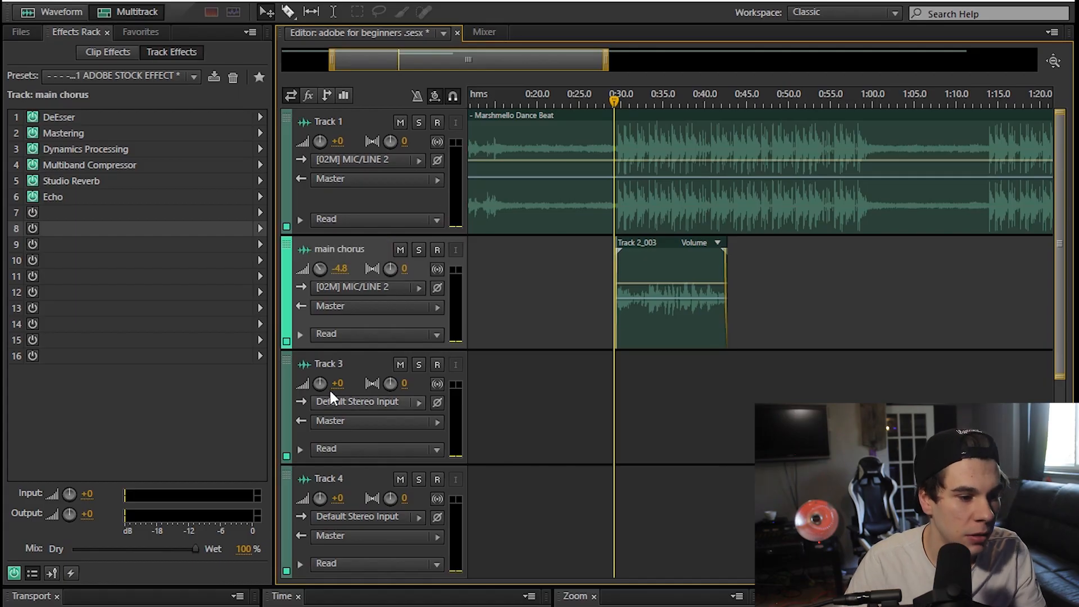
# Rename Track 3 as "back ups 1".
pyautogui.click(330, 364)
pyautogui.write('back ups 1')
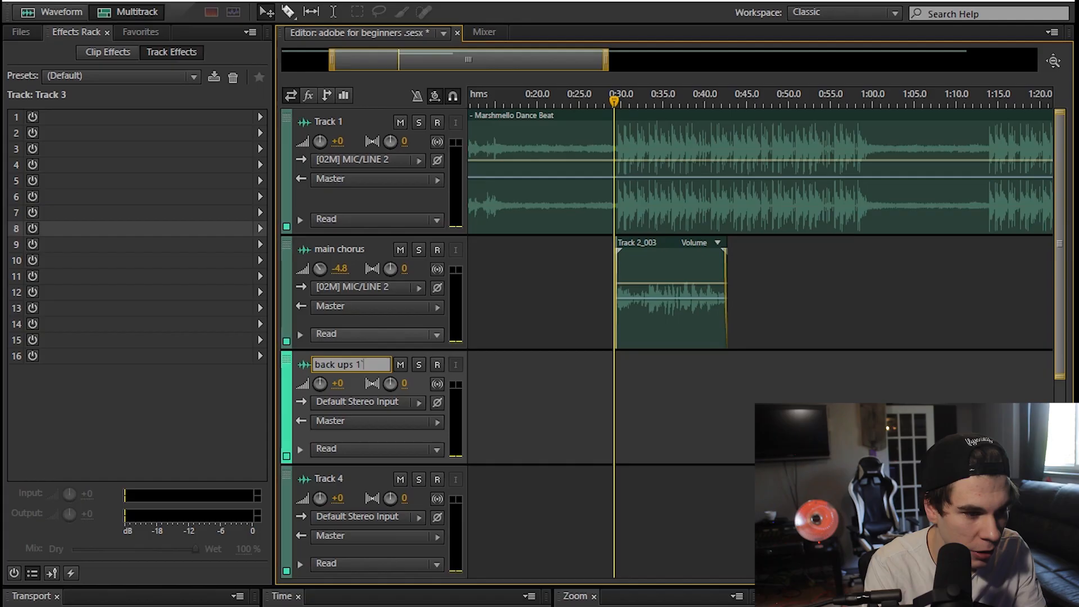
pyautogui.press('Return')
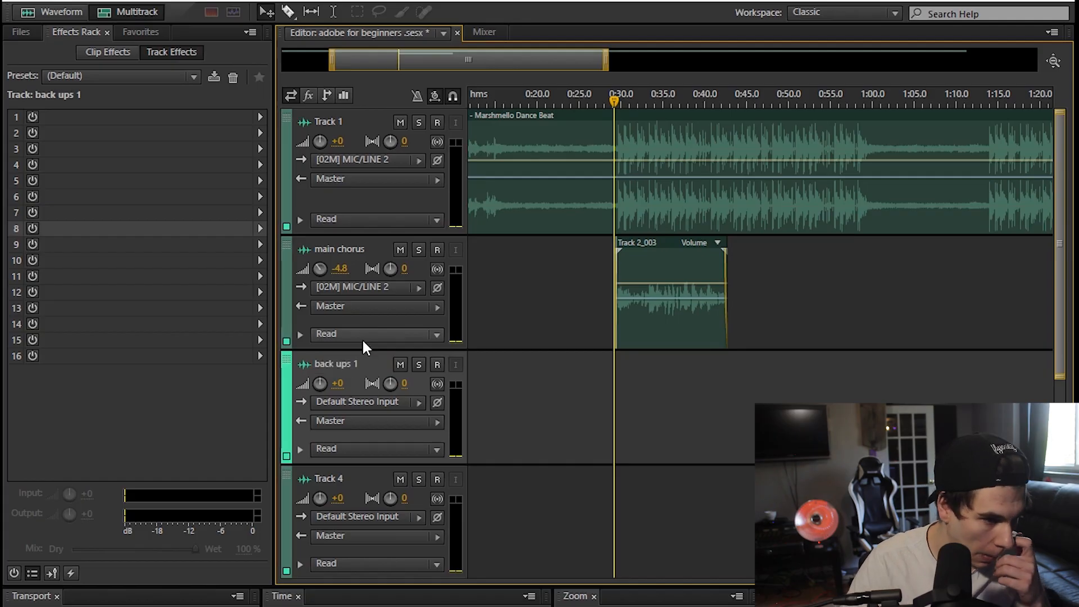
# Arm the back ups 1 track for recording and set its input to the mono source [02M] MIC/LINE 2.
pyautogui.click(437, 364)
pyautogui.click(393, 403)
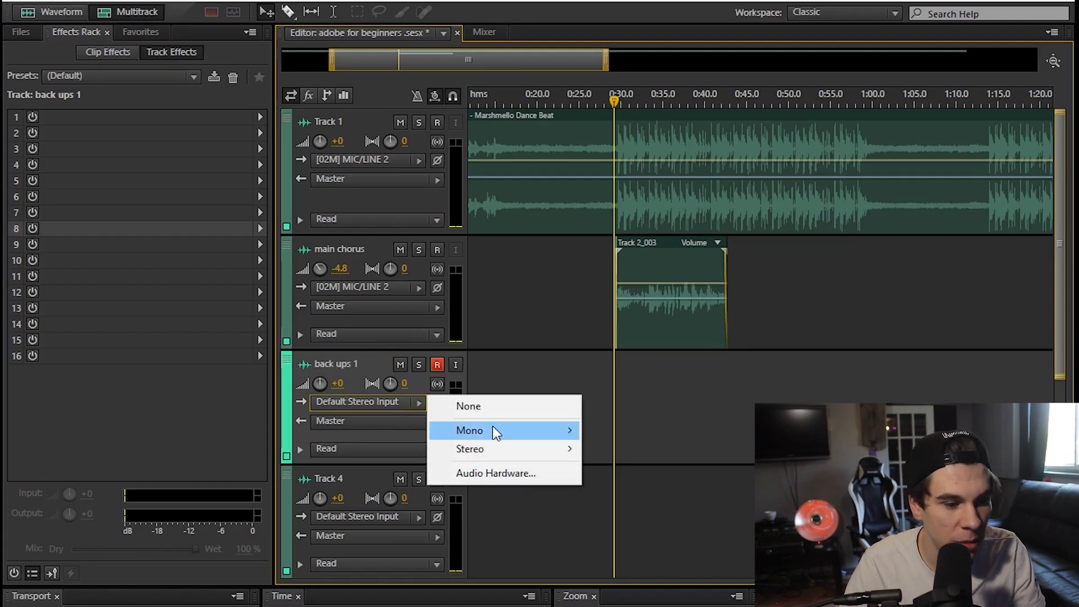
pyautogui.moveTo(506, 430)
pyautogui.click(679, 62)
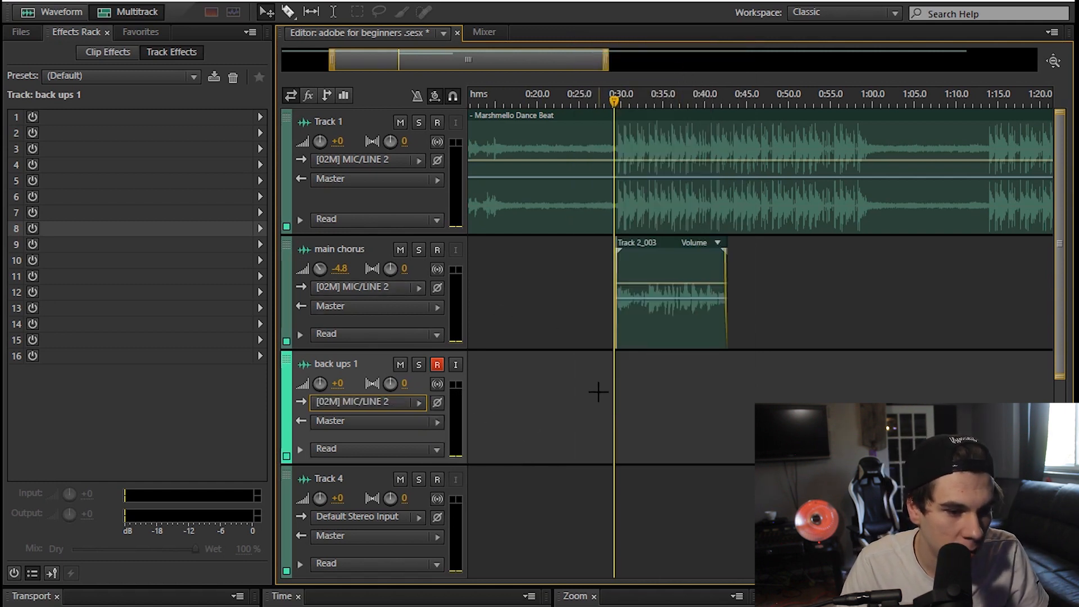
# Record a backup vocal on the back ups 1 track from about 0:28, and return the playhead to just before the take.
pyautogui.click(298, 245)
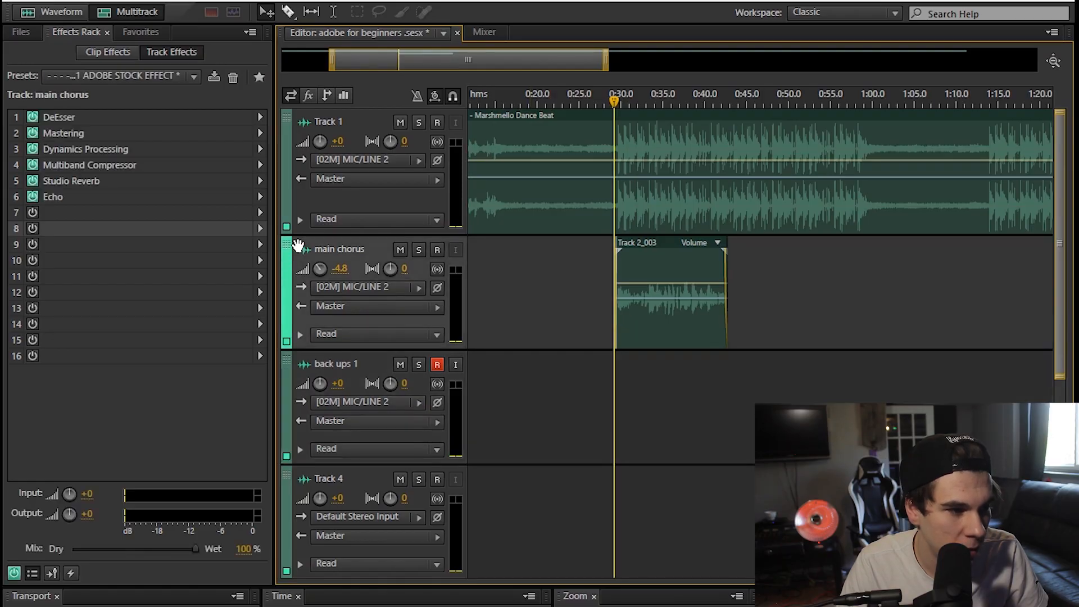
pyautogui.click(304, 366)
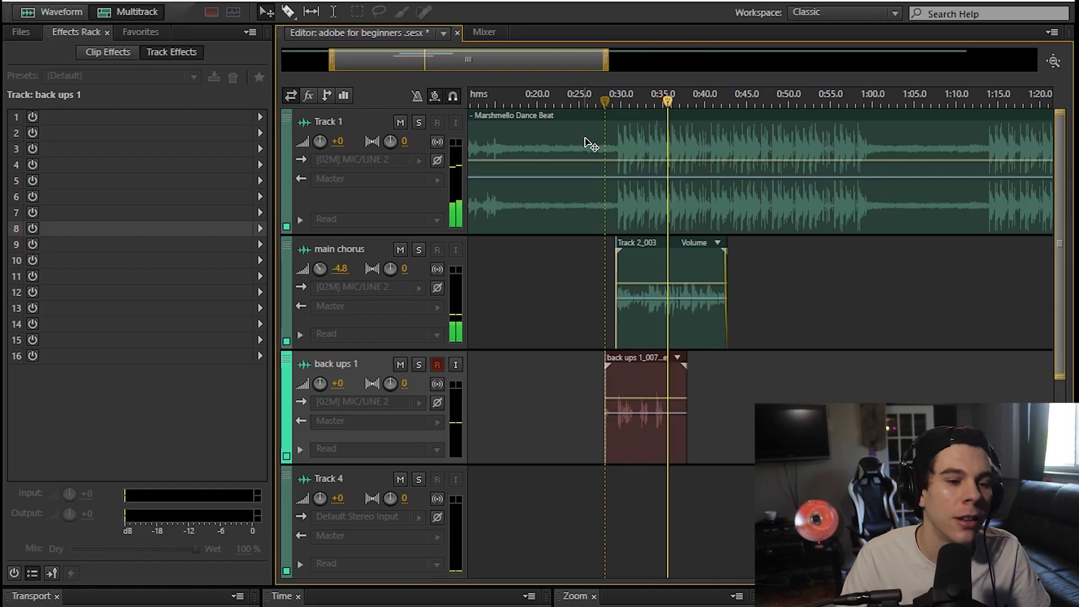
pyautogui.press('space')
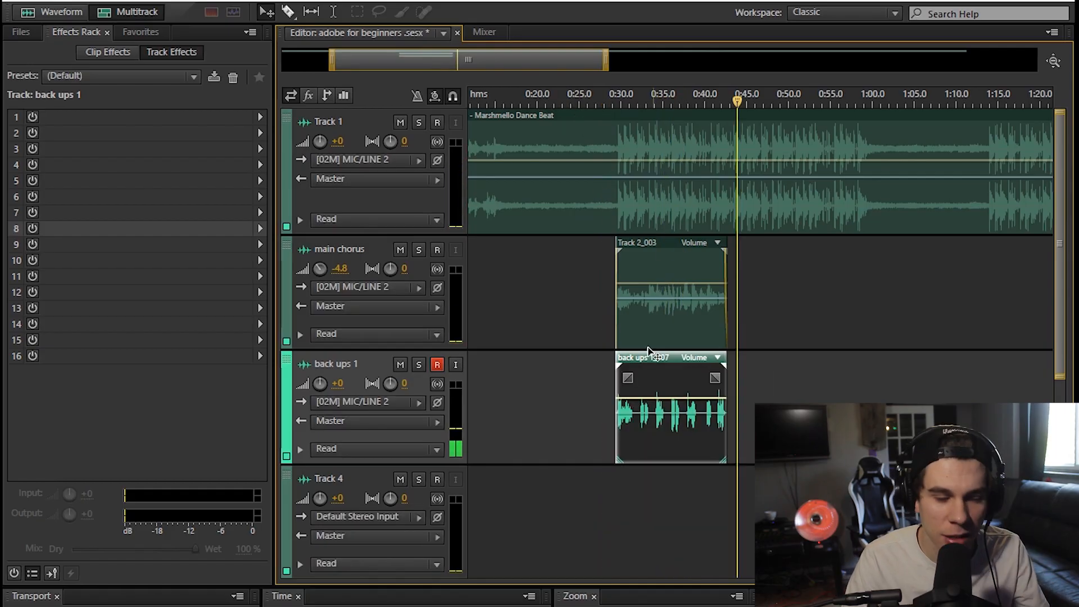
pyautogui.click(600, 101)
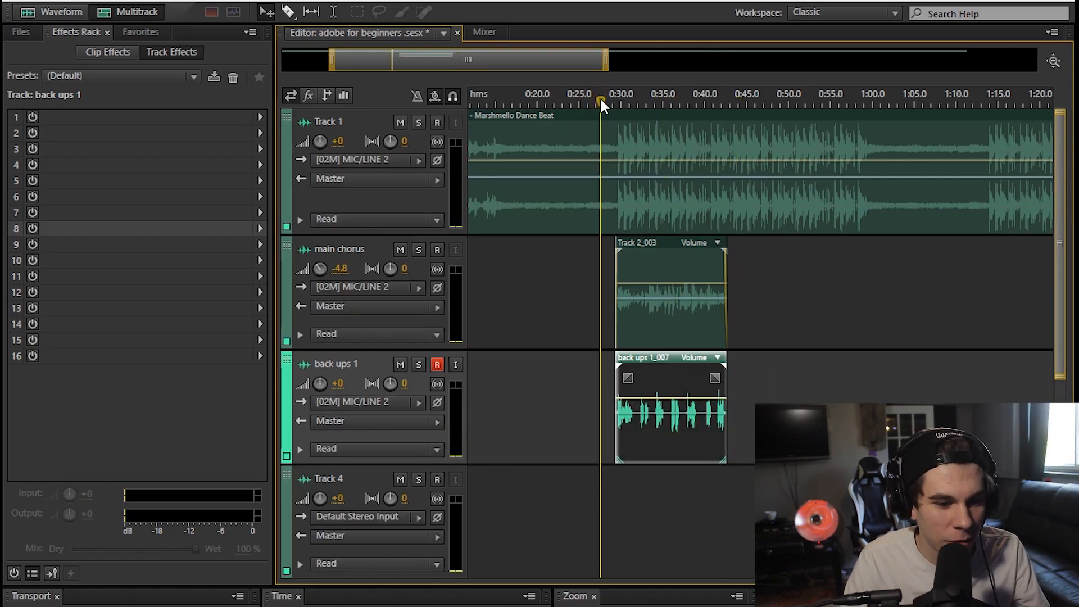
# Arm Track 4 for recording instead of back ups 1, and set its input to the mono source [02M] MIC/LINE 2.
pyautogui.click(436, 479)
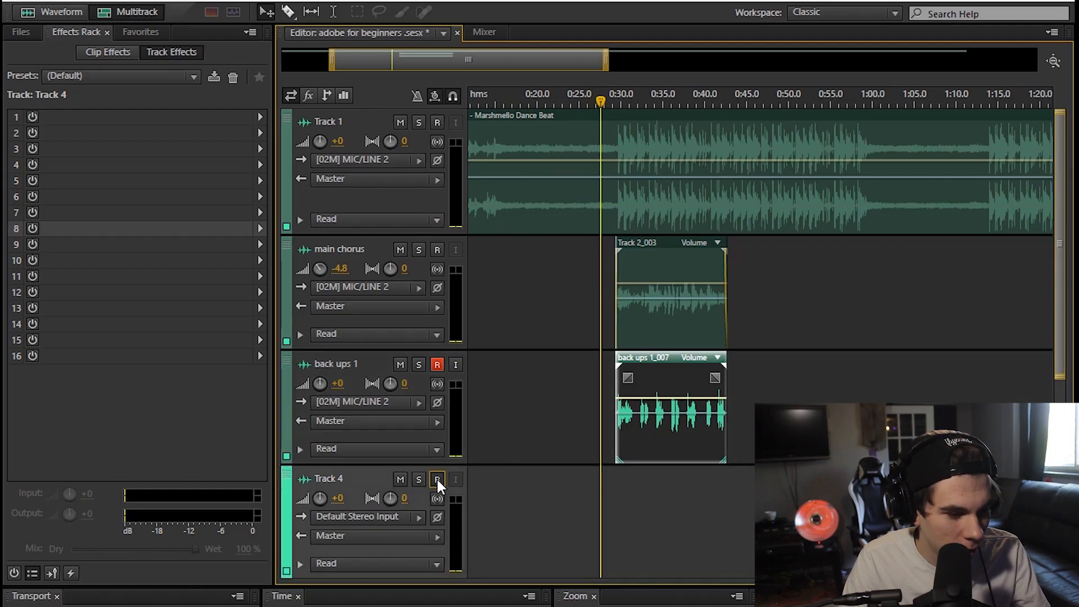
pyautogui.click(437, 364)
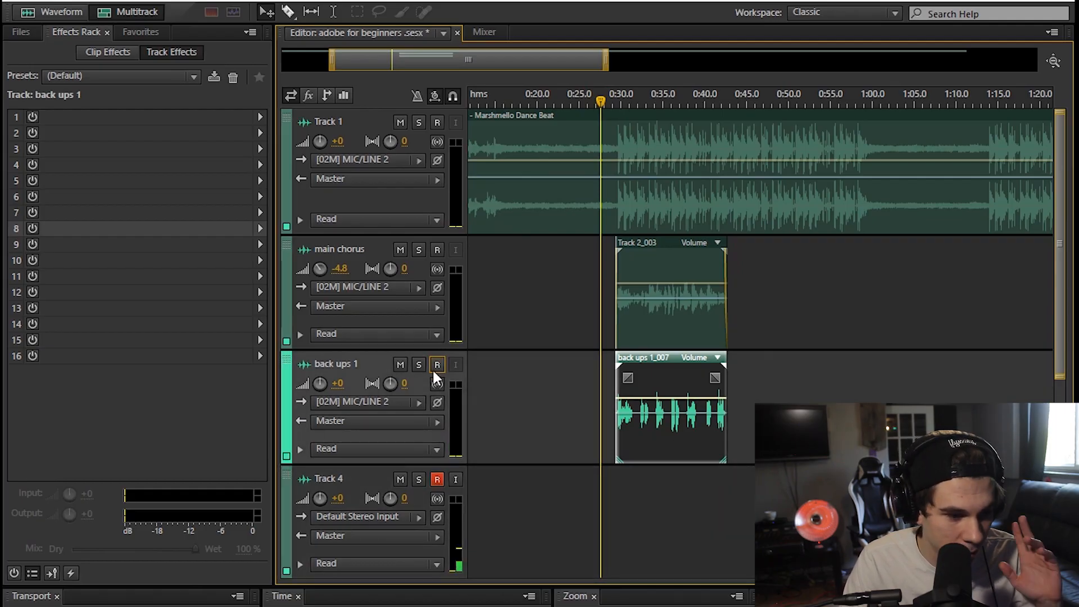
pyautogui.click(418, 516)
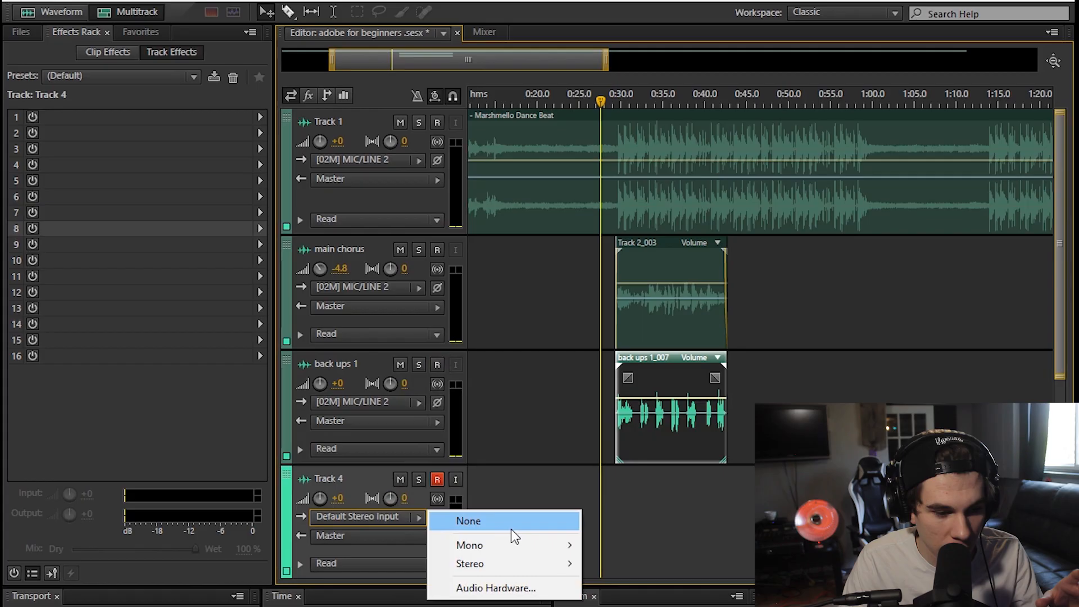
pyautogui.moveTo(534, 541)
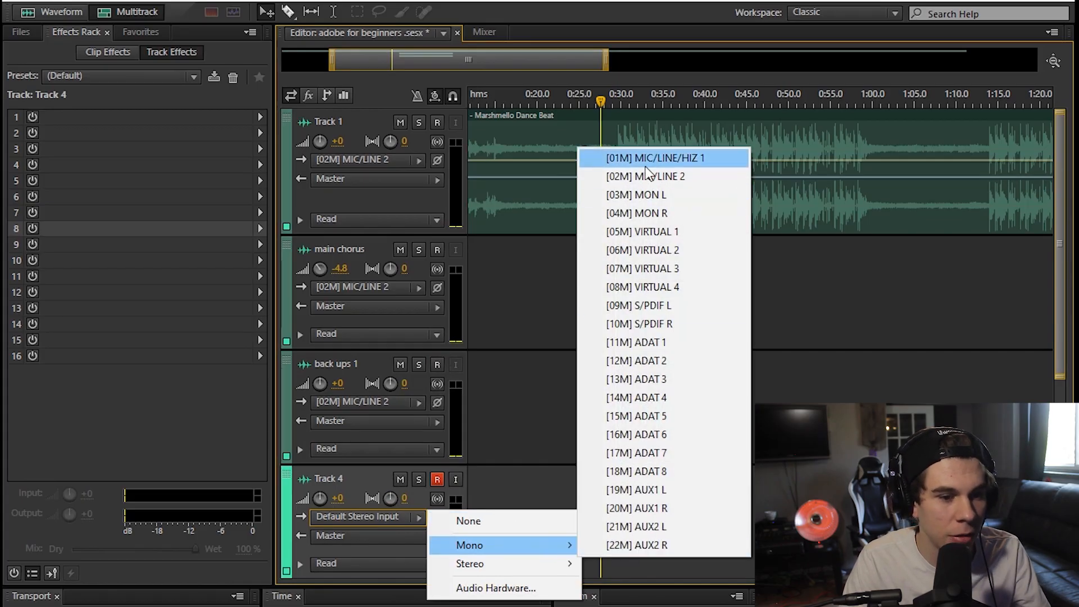
pyautogui.click(655, 178)
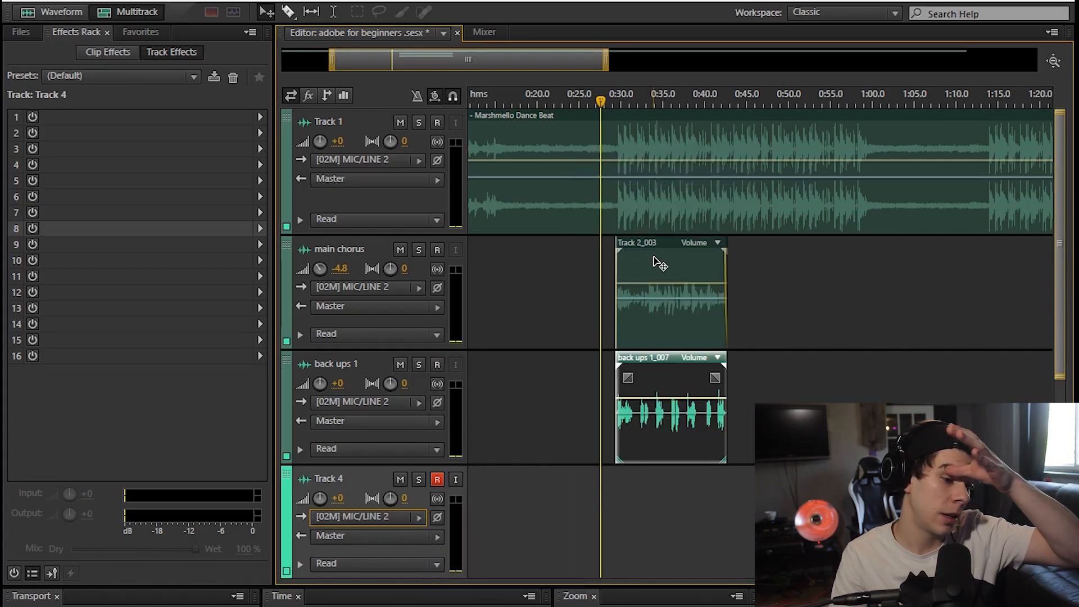
# Record a second backup vocal take on Track 4, starting from about 0:28.
pyautogui.click(600, 102)
pyautogui.hotkey('shift', 'space')
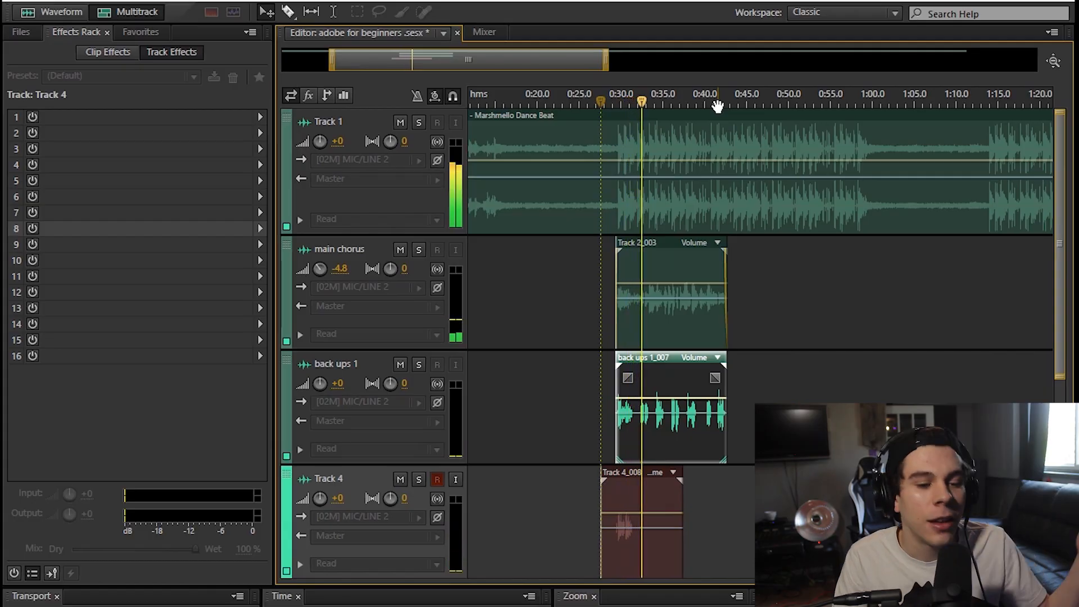
pyautogui.click(717, 106)
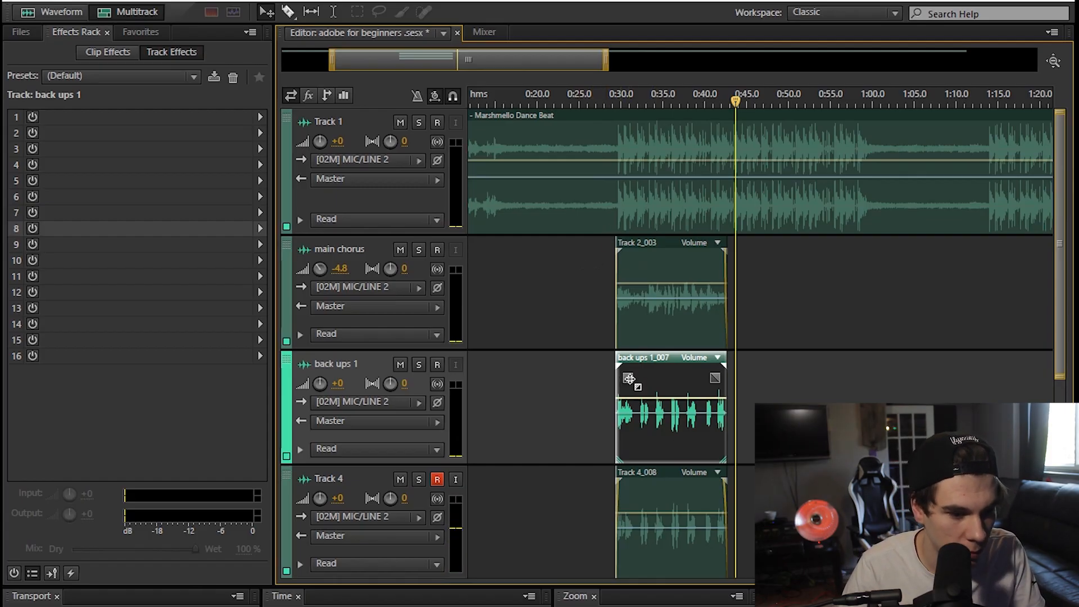
pyautogui.moveTo(629, 378); pyautogui.dragTo(628, 378)
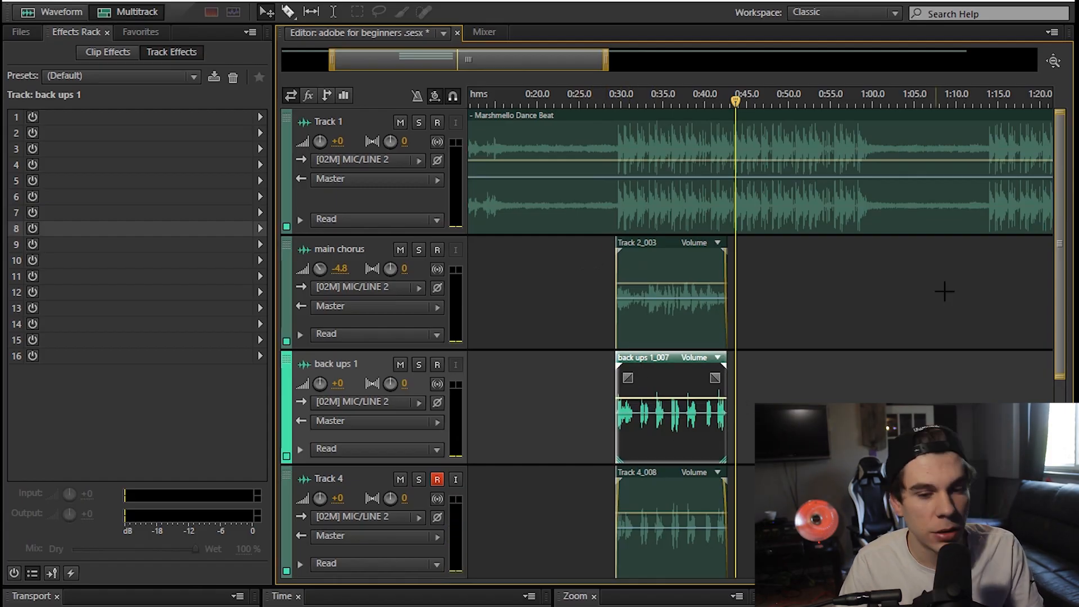
# Enable the main chorus track's EQ in the mixer and add a high-pass filter at 100 Hz.
pyautogui.click(807, 248)
pyautogui.scroll(-1, 385, 212)
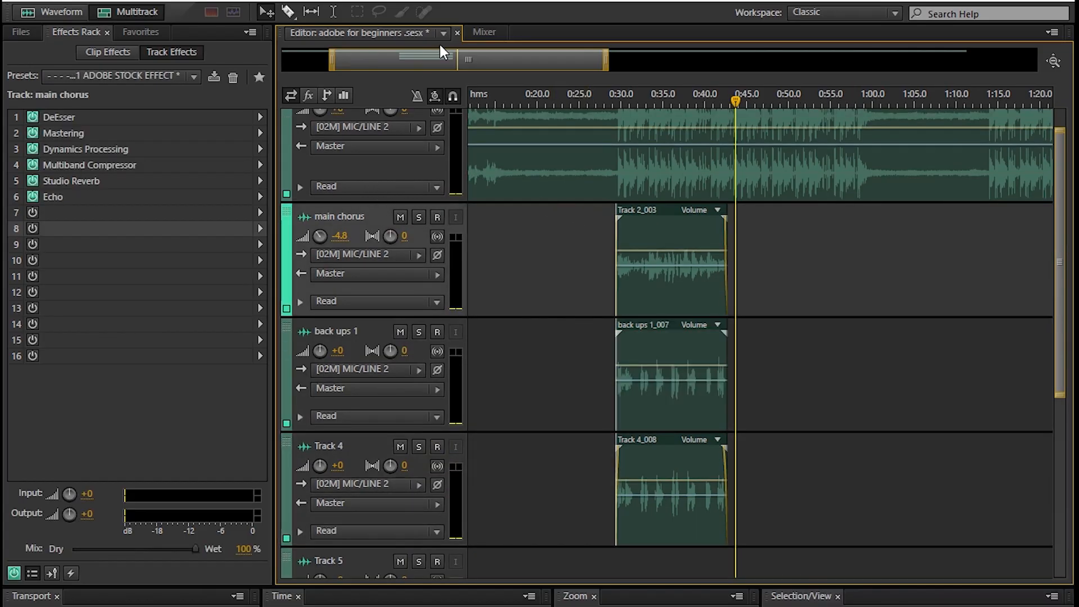
pyautogui.click(482, 33)
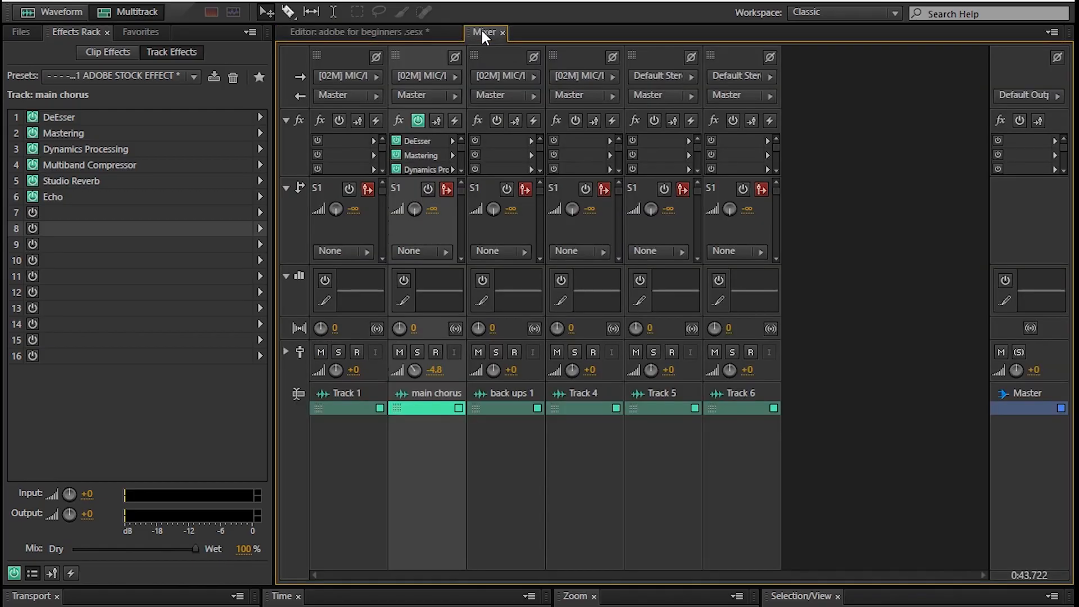
pyautogui.click(403, 280)
pyautogui.click(404, 300)
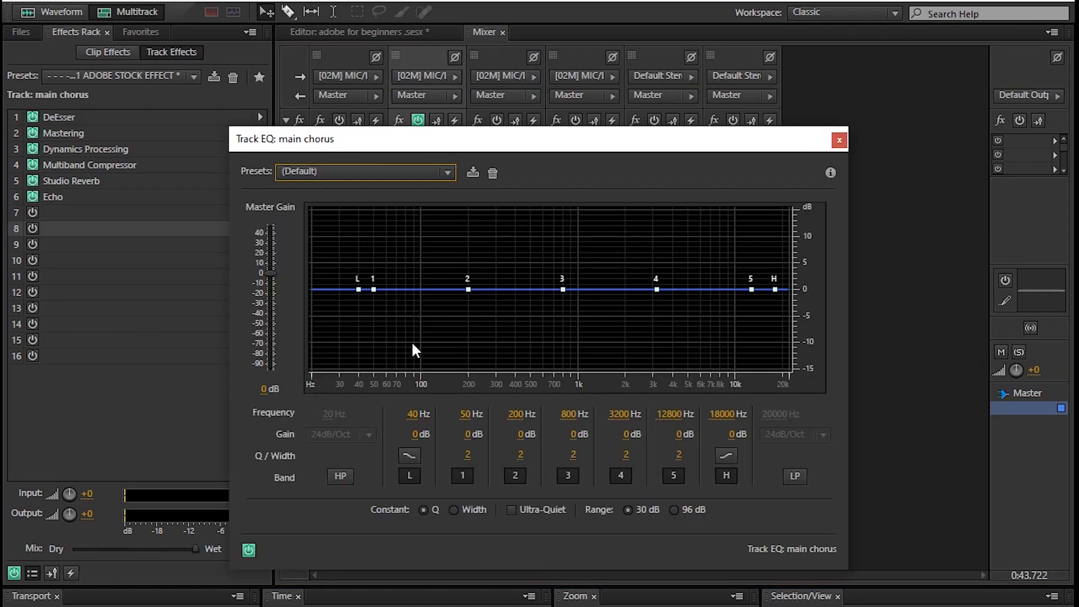
pyautogui.click(344, 476)
pyautogui.moveTo(326, 413)
pyautogui.mouseDown()
pyautogui.moveTo(408, 413)
pyautogui.moveTo(328, 416)
pyautogui.mouseUp()
pyautogui.click(328, 416)
pyautogui.write('100')
pyautogui.press('Return')
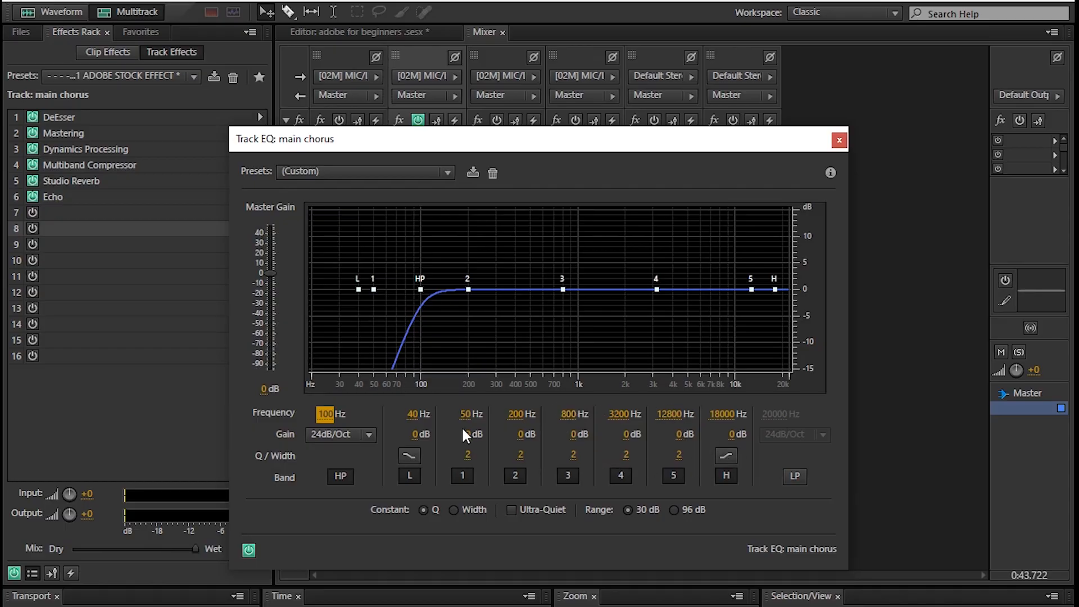
pyautogui.click(838, 141)
# Enable the back ups 1 track's EQ in the mixer and add a high-pass filter at 100 Hz.
pyautogui.click(389, 31)
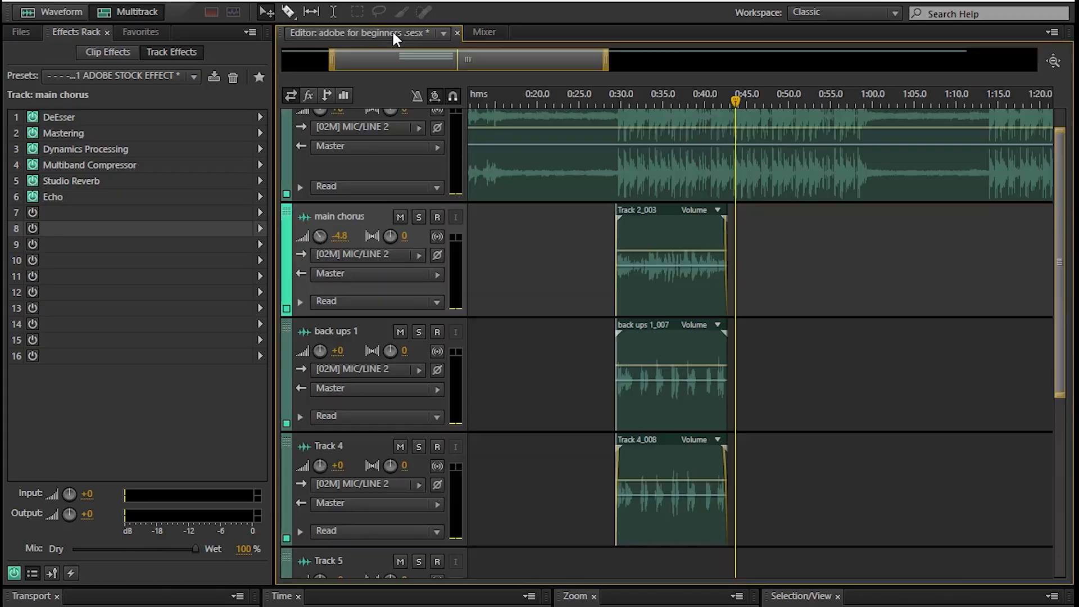
pyautogui.click(592, 360)
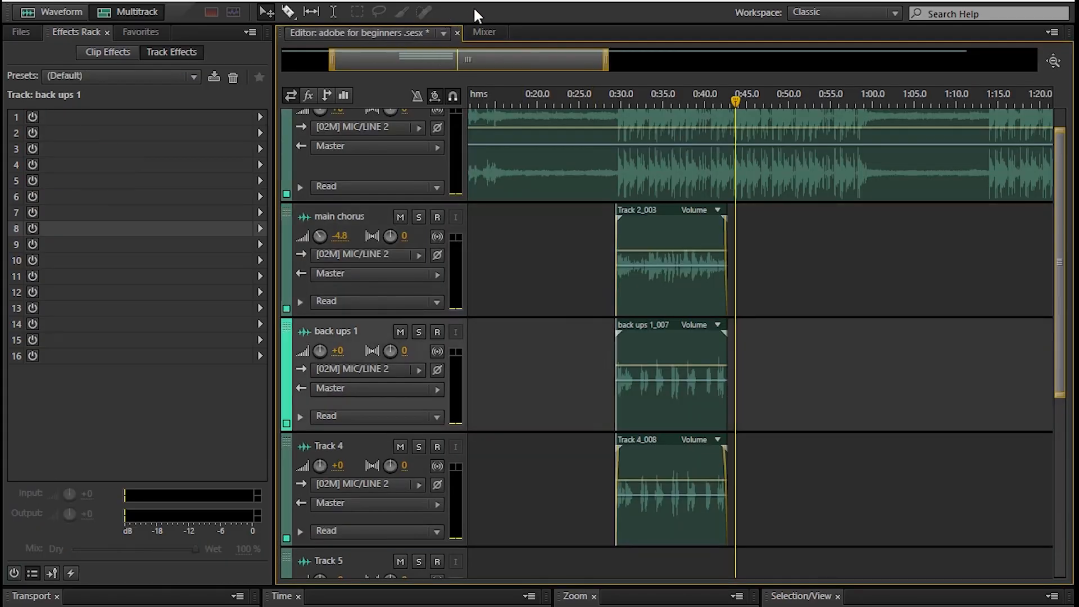
pyautogui.click(482, 32)
pyautogui.click(482, 279)
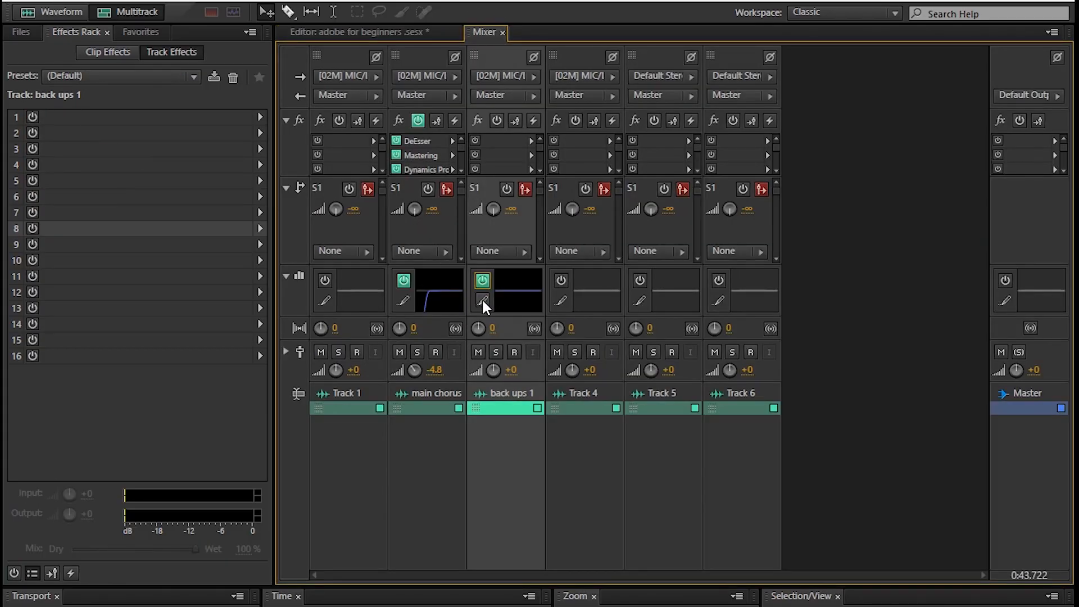
pyautogui.click(481, 300)
pyautogui.click(340, 476)
pyautogui.click(330, 414)
pyautogui.write('100')
pyautogui.press('Return')
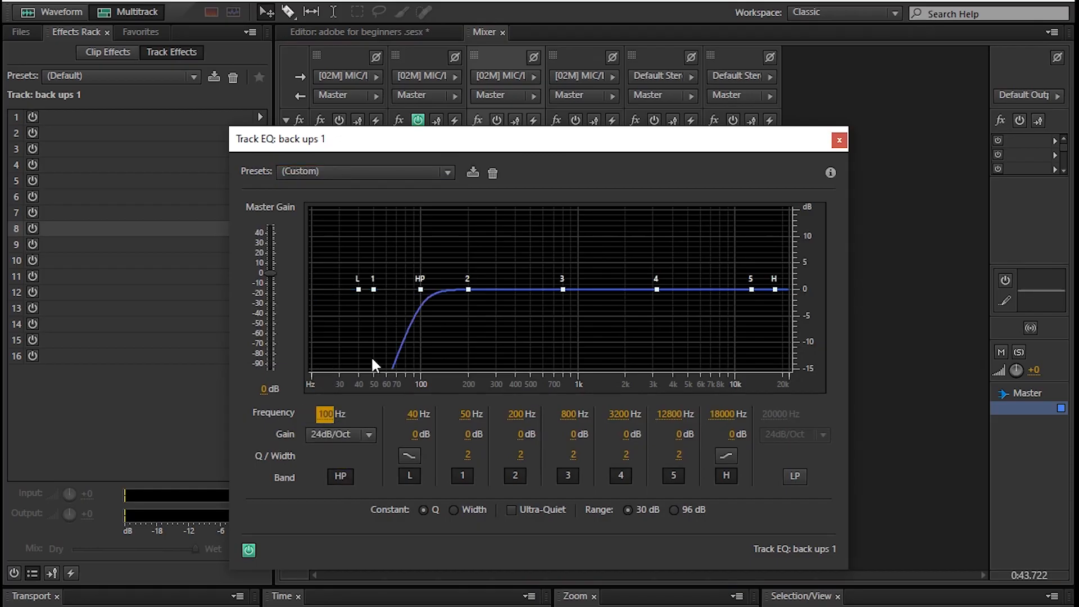
pyautogui.click(838, 140)
# Enable Track 4's EQ and add a high-pass filter at 100 Hz.
pyautogui.click(557, 300)
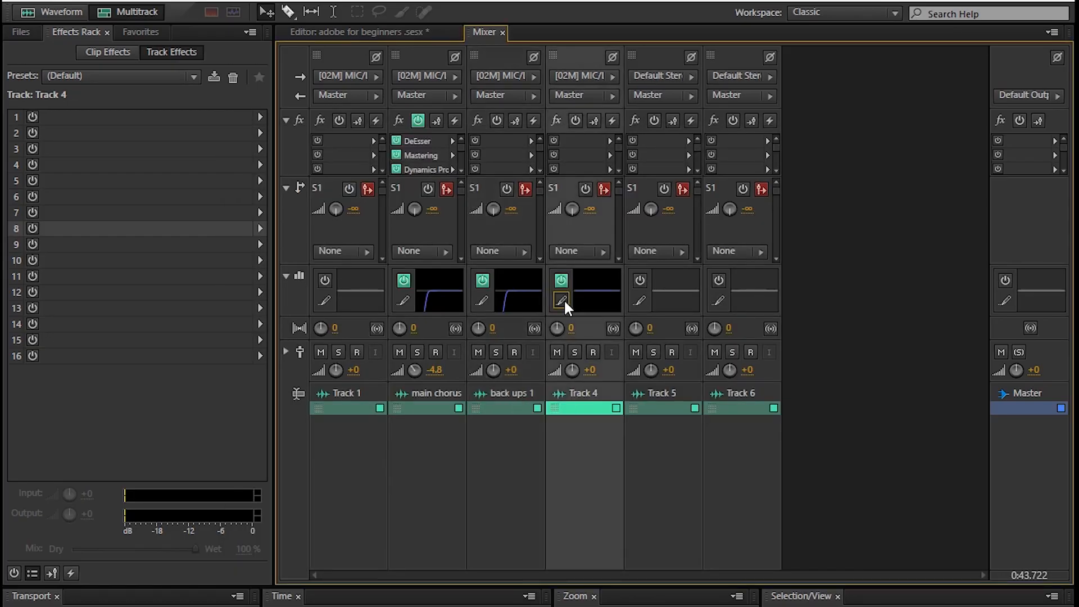
pyautogui.click(340, 475)
pyautogui.click(330, 414)
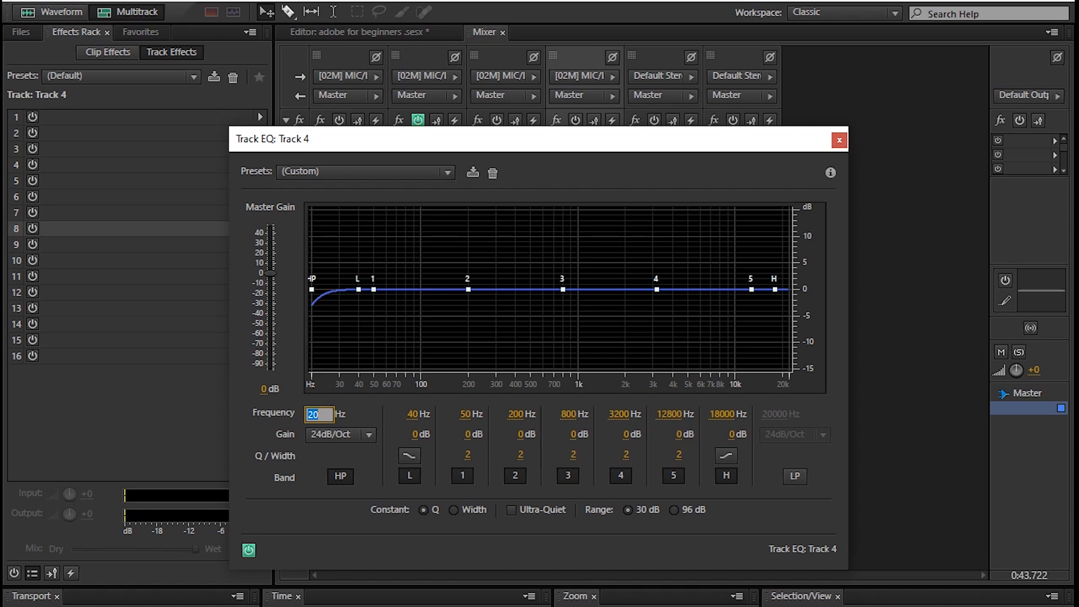
pyautogui.write('100')
pyautogui.press('Return')
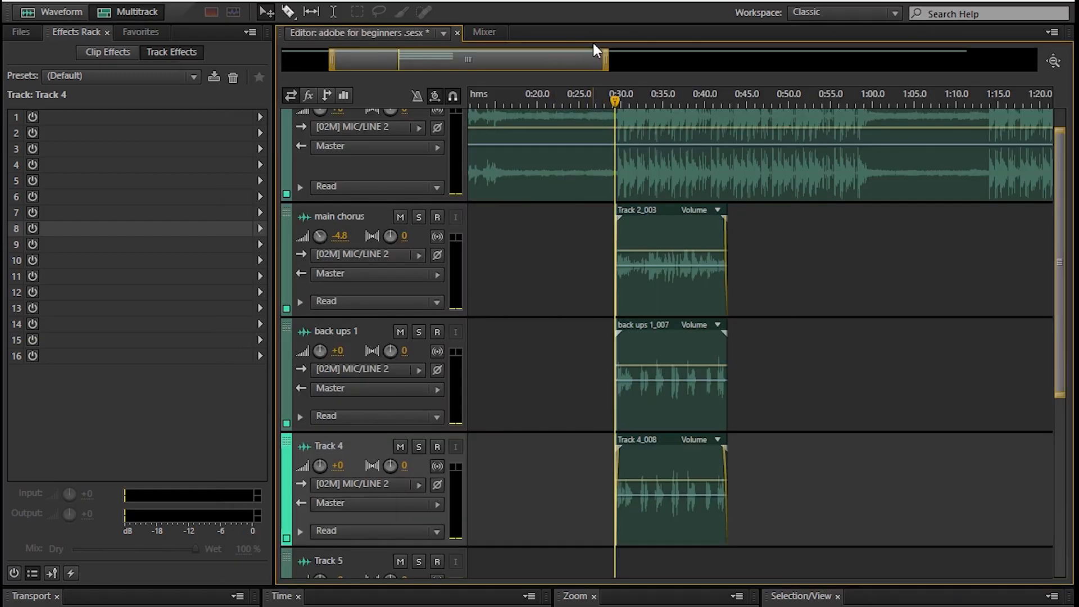
pyautogui.moveTo(606, 60); pyautogui.dragTo(511, 59)
pyautogui.click(484, 32)
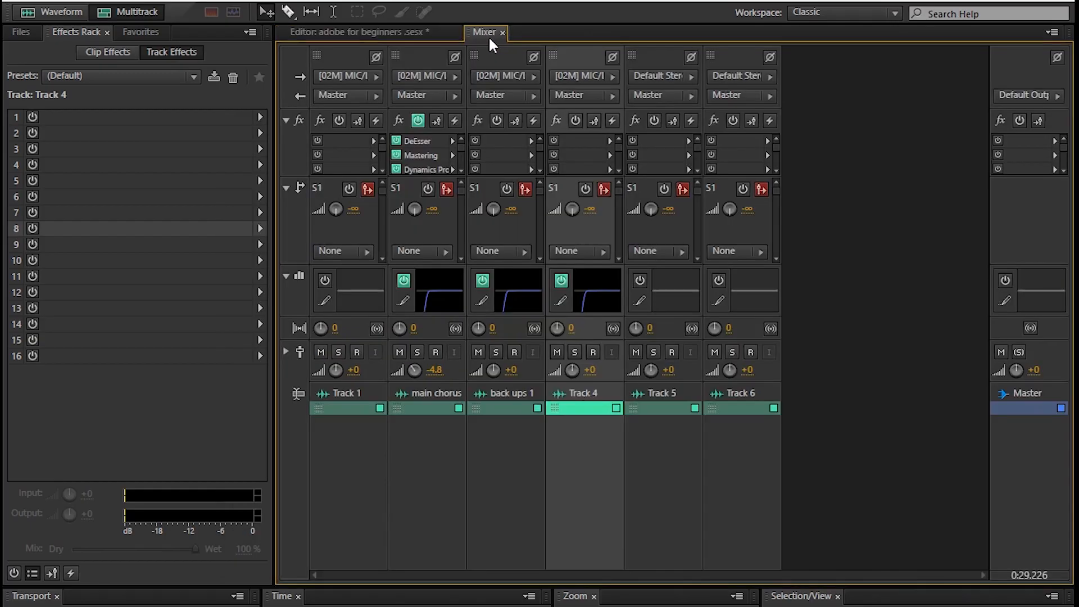
pyautogui.click(346, 28)
pyautogui.moveTo(519, 61); pyautogui.dragTo(764, 61)
# Save the main chorus track's effects chain under the preset name 111 ADOBE STOCK EFFECT, overwriting the existing preset.
pyautogui.click(370, 228)
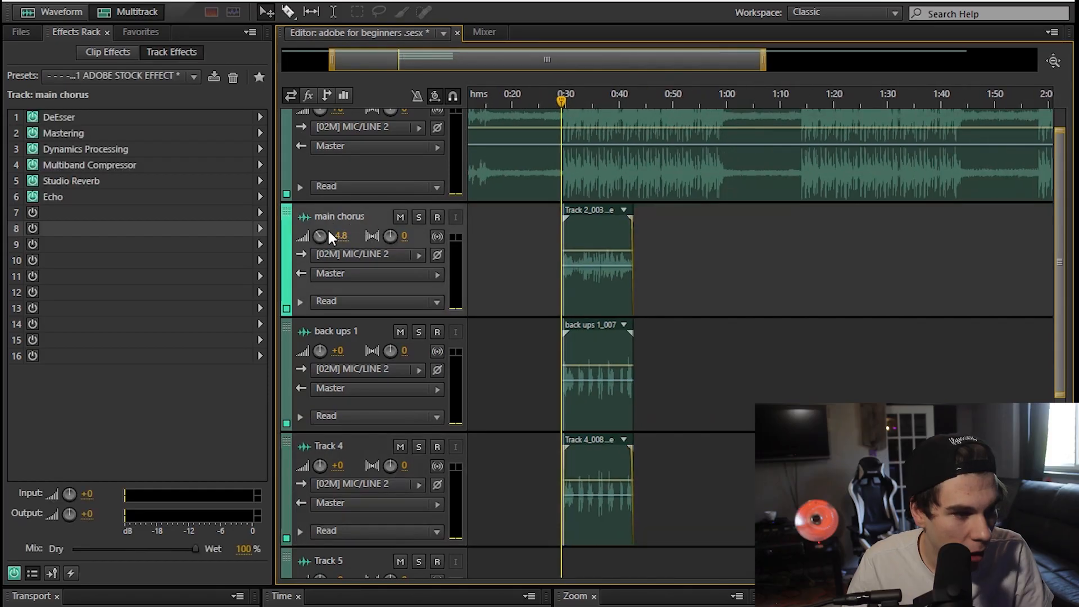
pyautogui.click(297, 337)
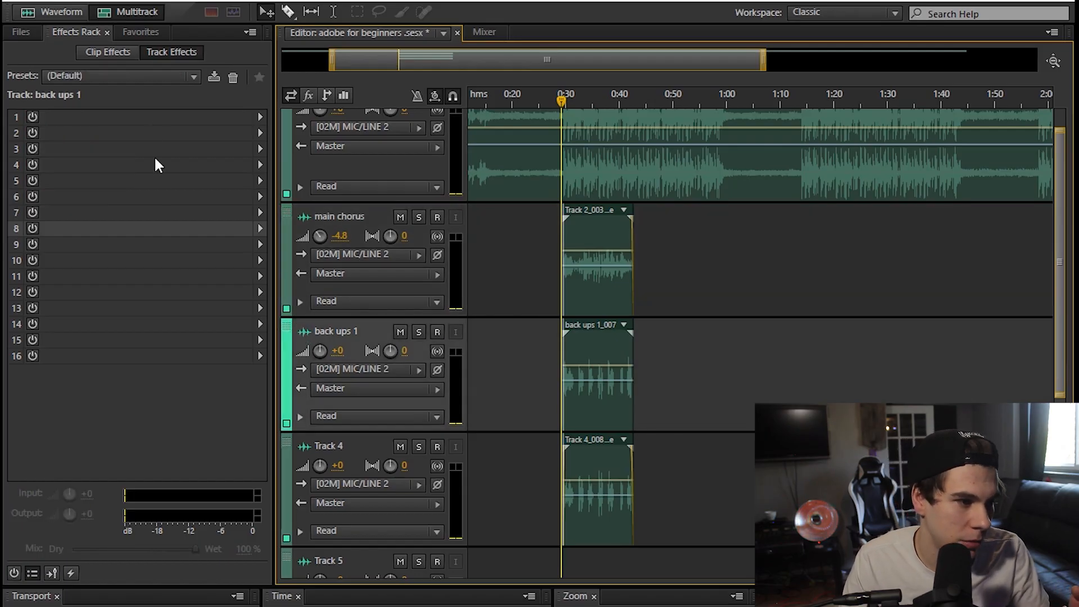
pyautogui.click(173, 75)
pyautogui.click(529, 273)
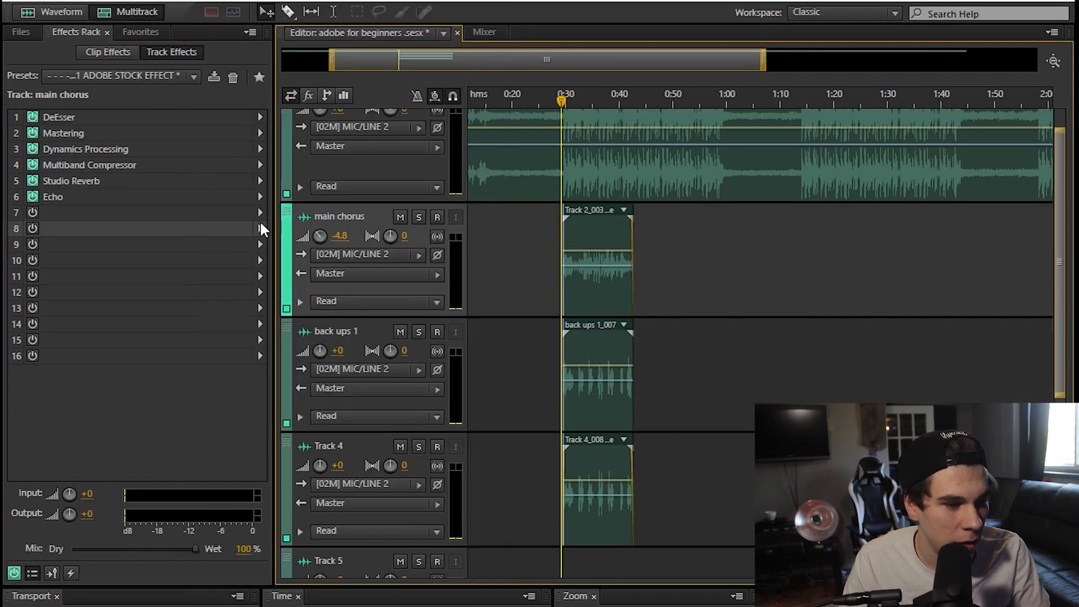
pyautogui.click(213, 78)
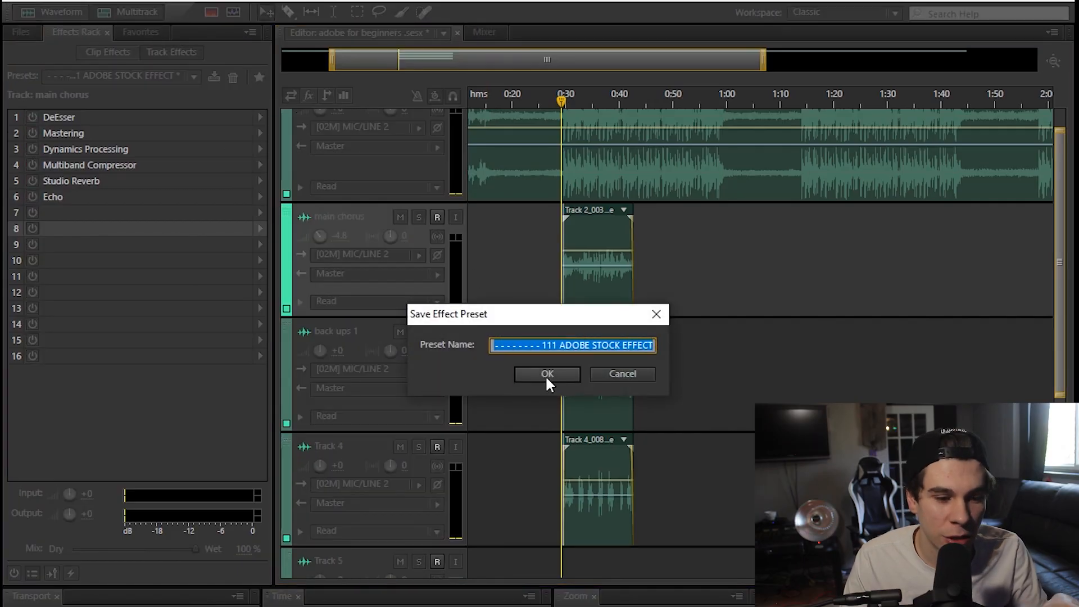
pyautogui.click(545, 375)
pyautogui.click(607, 375)
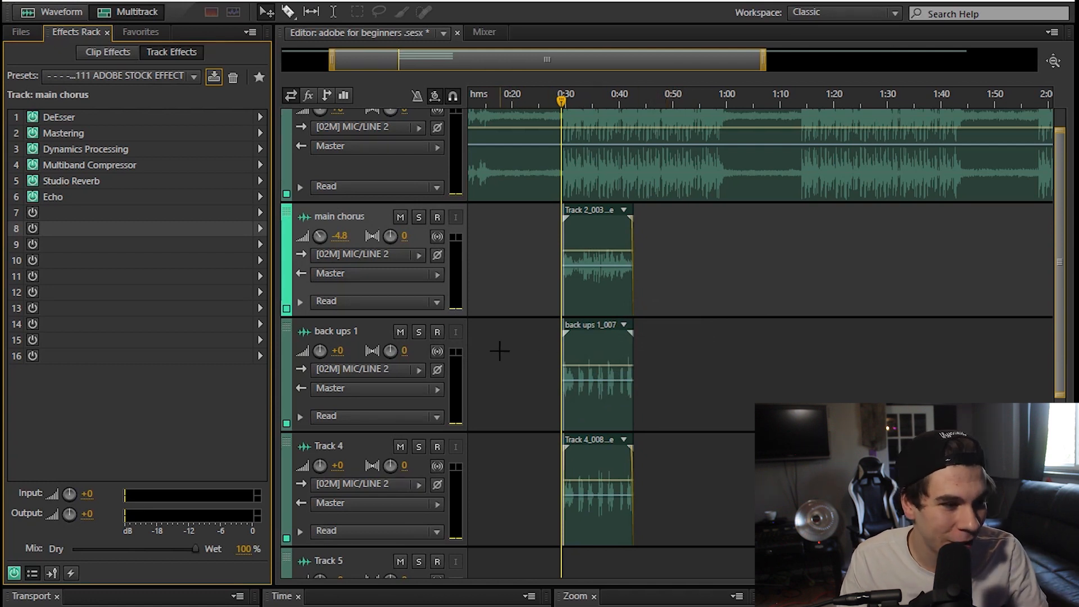
# Apply the 111 ADOBE STOCK EFFECT rack preset to both the back ups 1 track and Track 4.
pyautogui.click(288, 327)
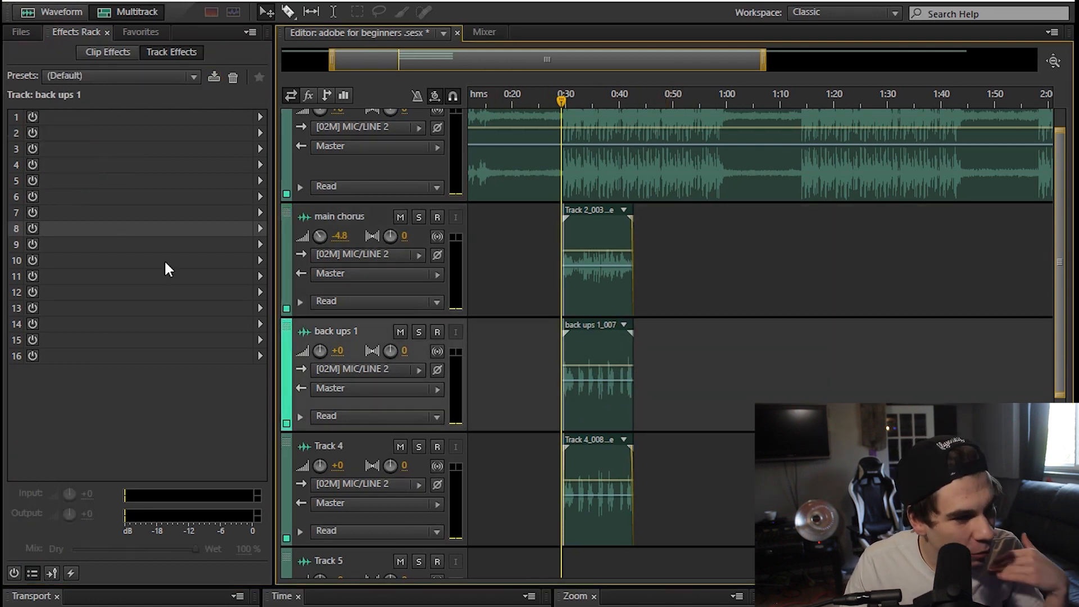
pyautogui.click(165, 84)
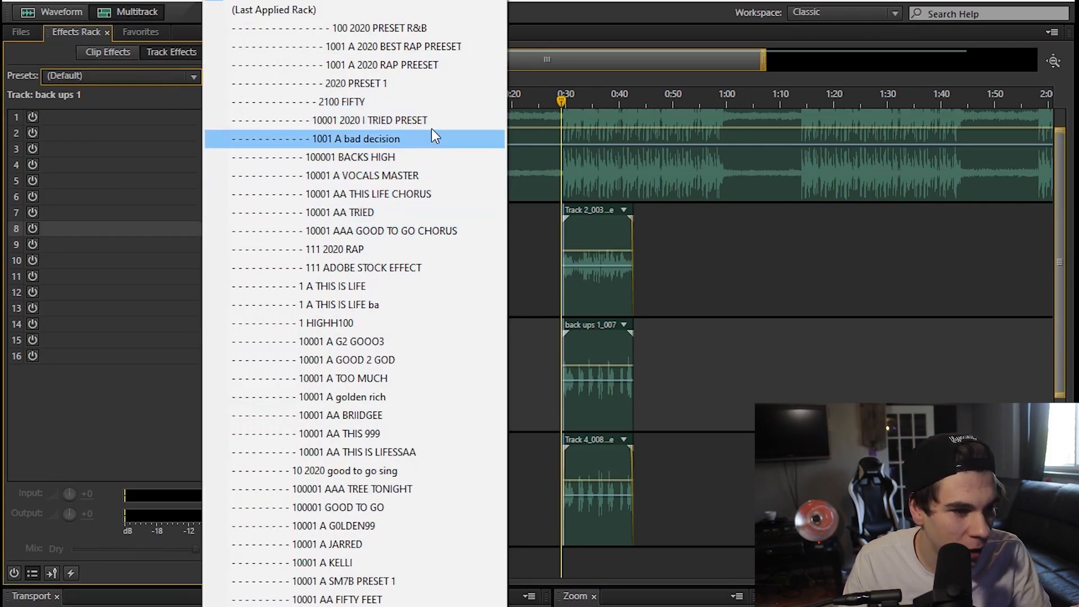
pyautogui.click(419, 273)
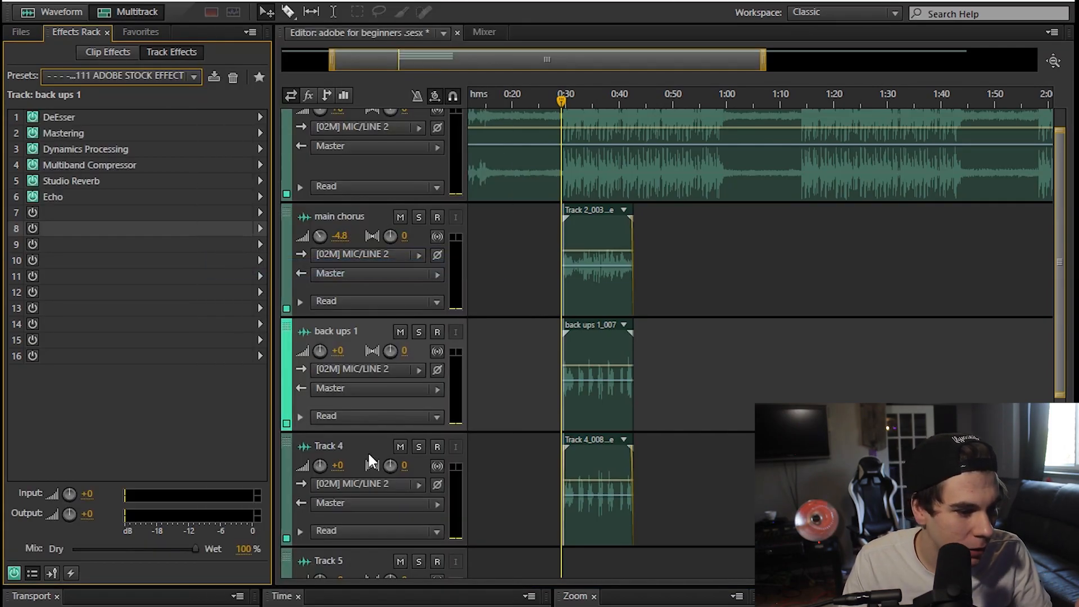
pyautogui.click(364, 452)
pyautogui.click(151, 74)
pyautogui.click(406, 268)
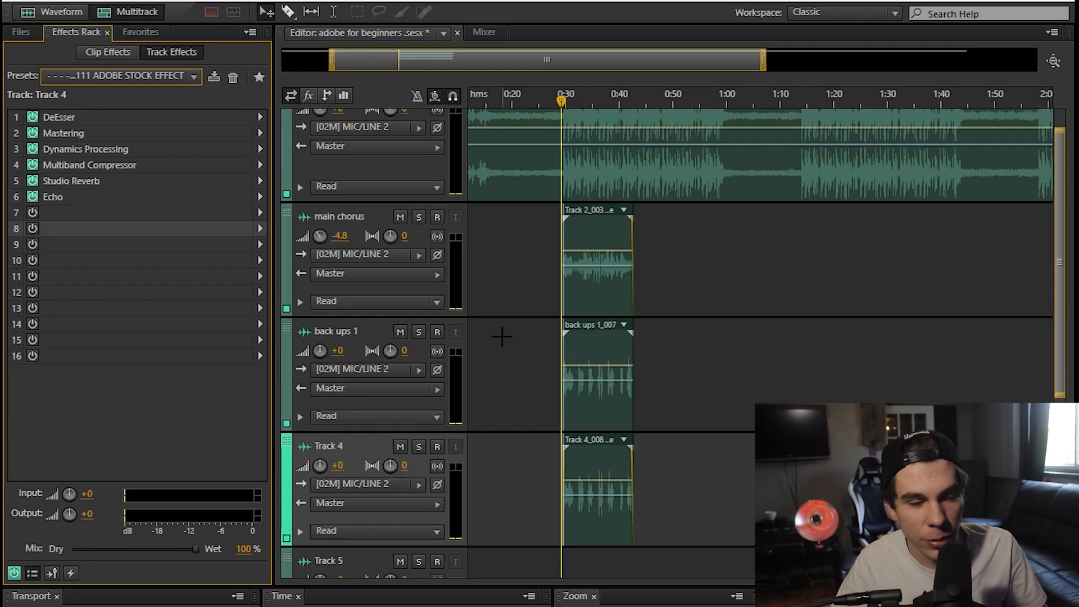
# Pan the back ups 1 track fully left to L100 and Track 4 fully right to R100.
pyautogui.moveTo(390, 351); pyautogui.dragTo(220, 377)
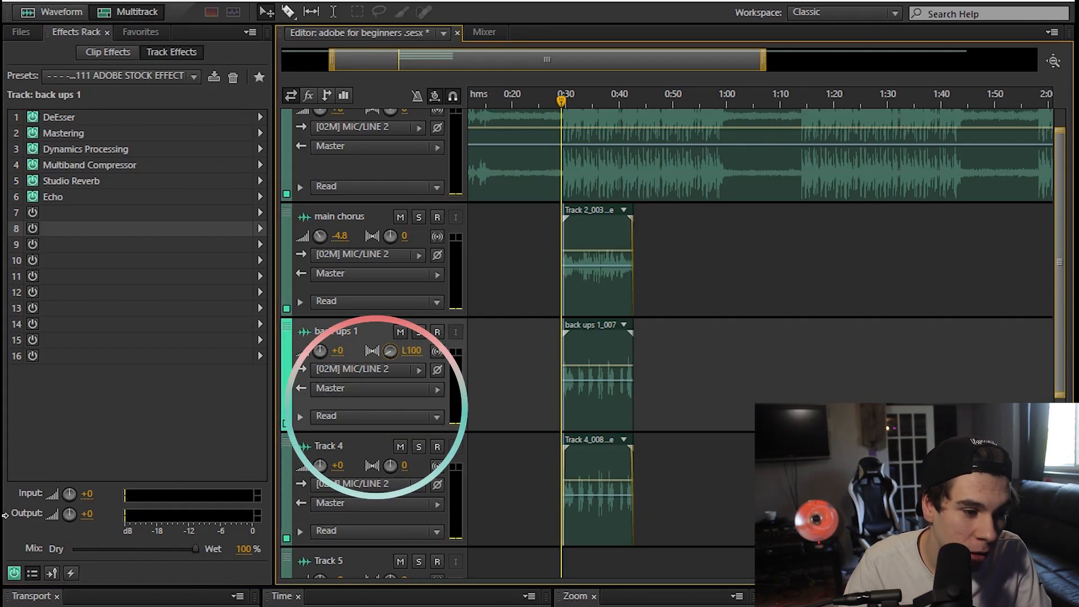
pyautogui.moveTo(394, 474); pyautogui.dragTo(482, 470)
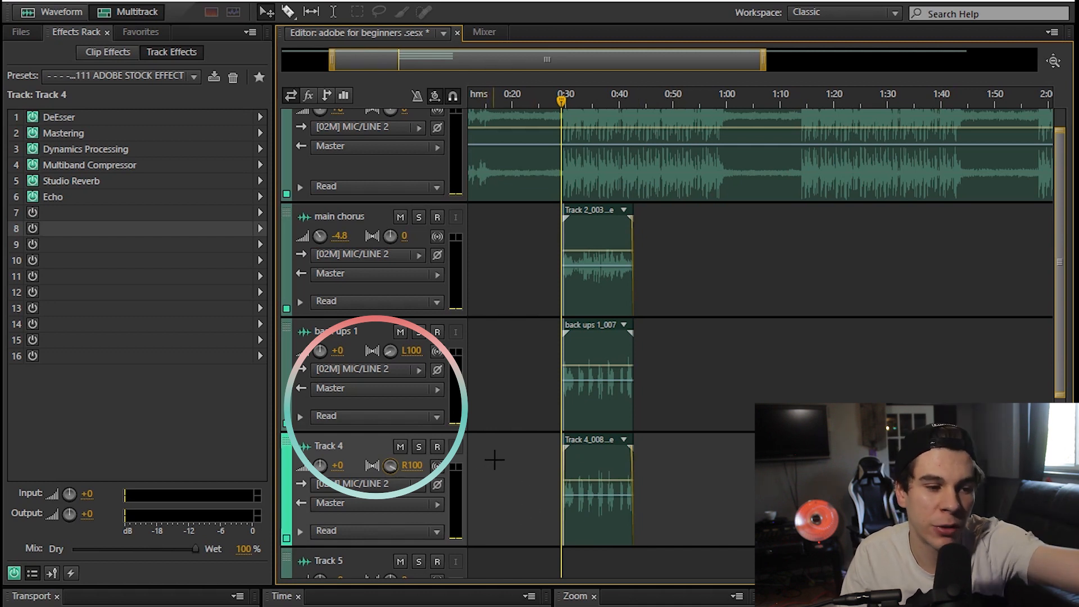
# Lower Track 4's volume to about -18.6 dB and set the back ups 1 track's volume to -9 dB.
pyautogui.moveTo(313, 355); pyautogui.dragTo(294, 357)
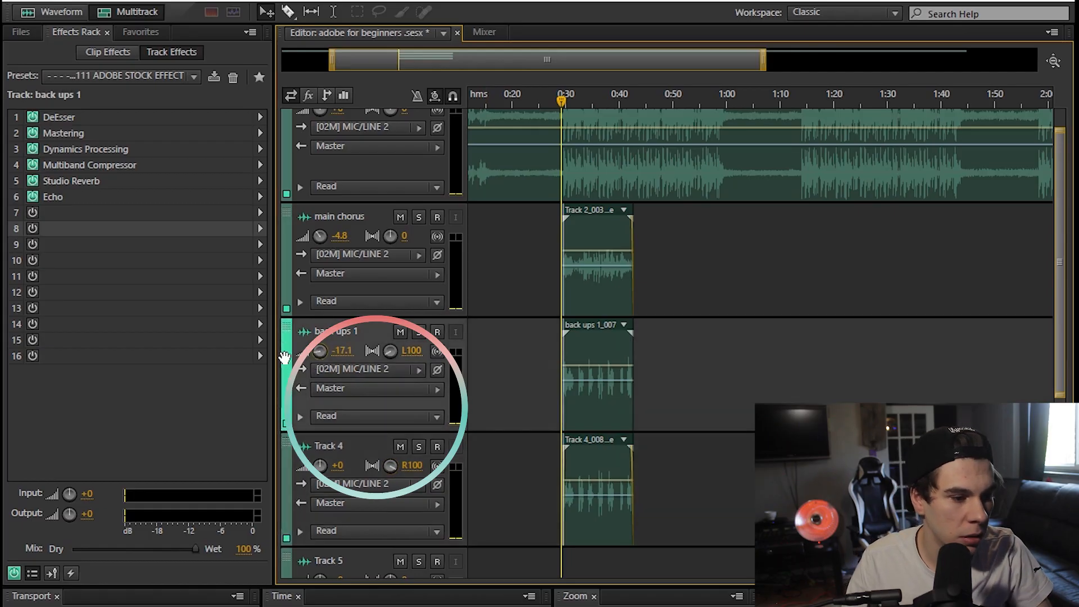
pyautogui.moveTo(319, 465); pyautogui.dragTo(301, 469)
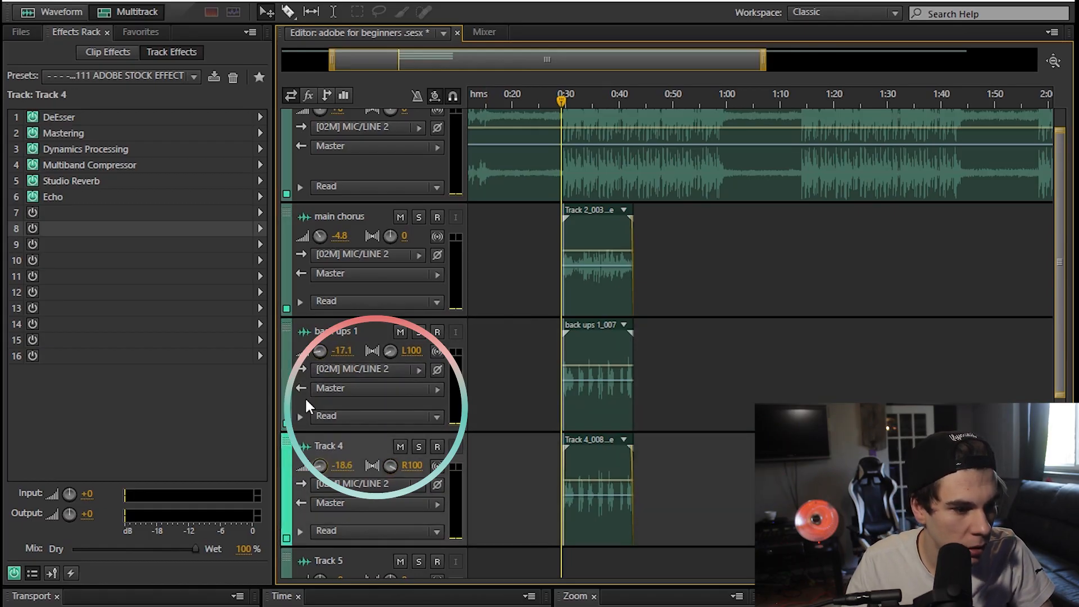
pyautogui.click(337, 353)
pyautogui.write('-')
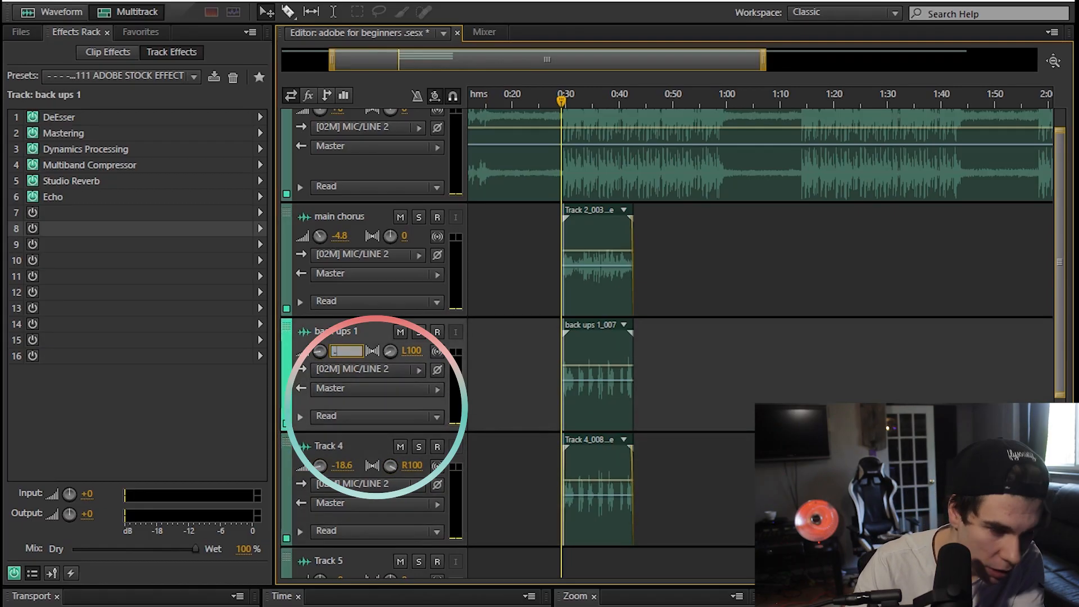
pyautogui.write('9')
pyautogui.press('Return')
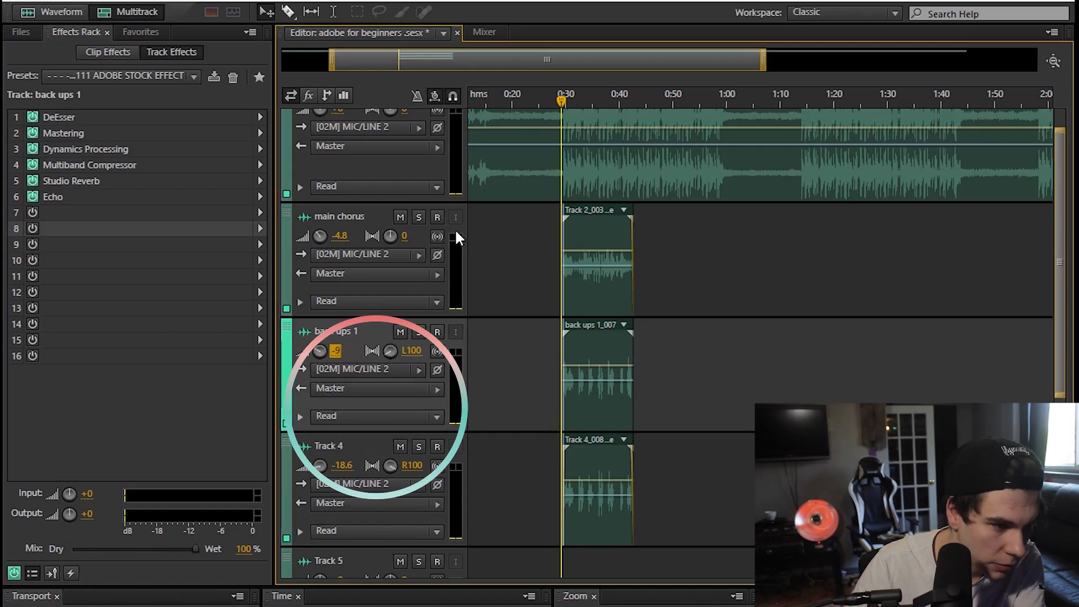
# Set Track 4's volume to -9 dB and play the chorus to hear the backup vocal balance.
pyautogui.click(340, 465)
pyautogui.write('-9')
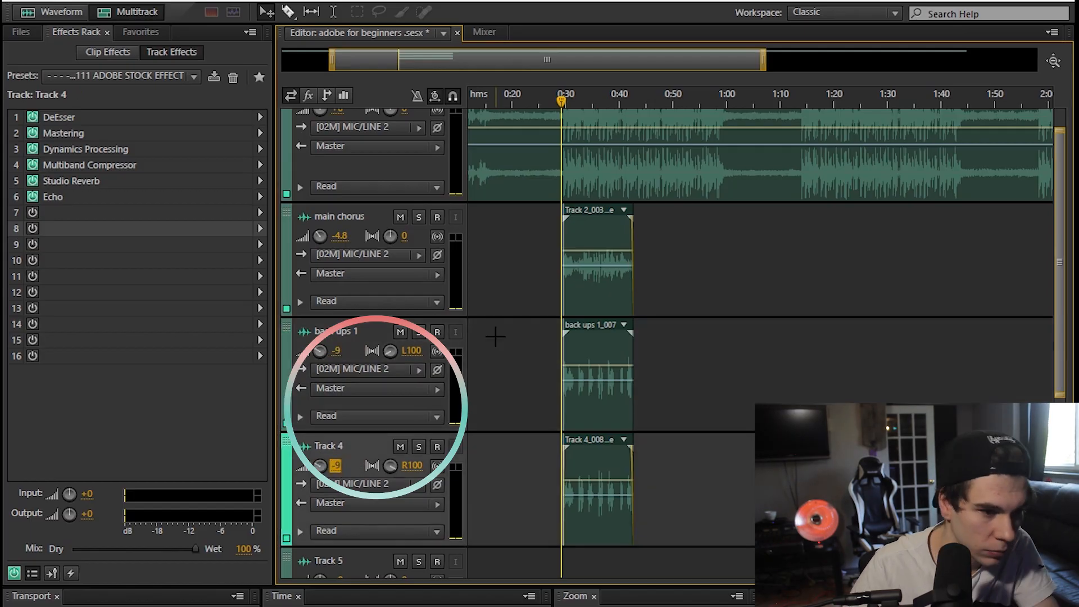
pyautogui.press('Return')
pyautogui.press('space')
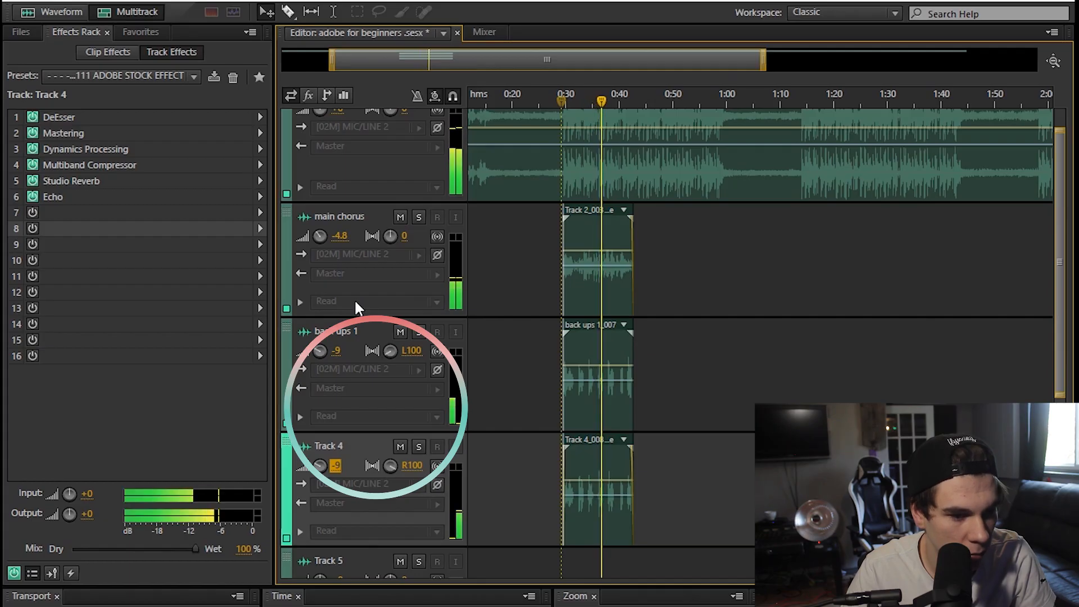
pyautogui.click(637, 328)
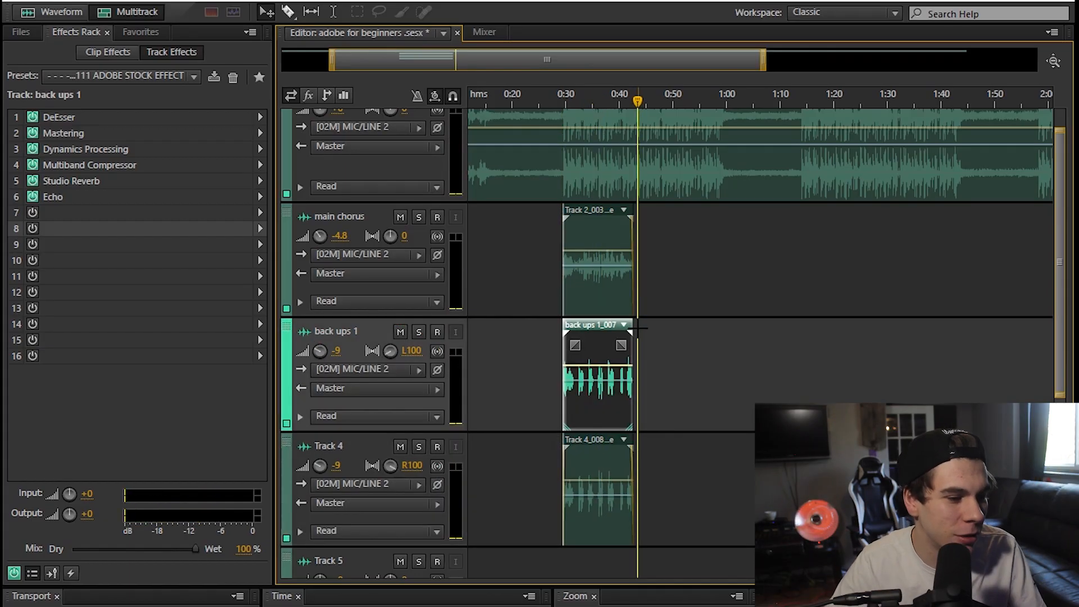
pyautogui.click(375, 220)
pyautogui.click(371, 335)
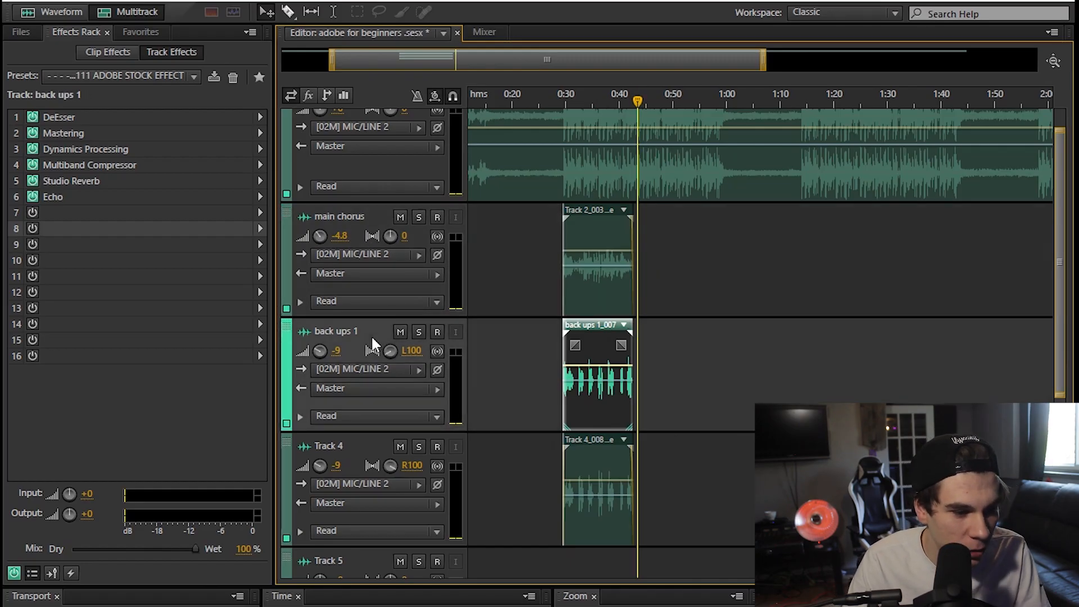
pyautogui.click(364, 434)
pyautogui.click(374, 219)
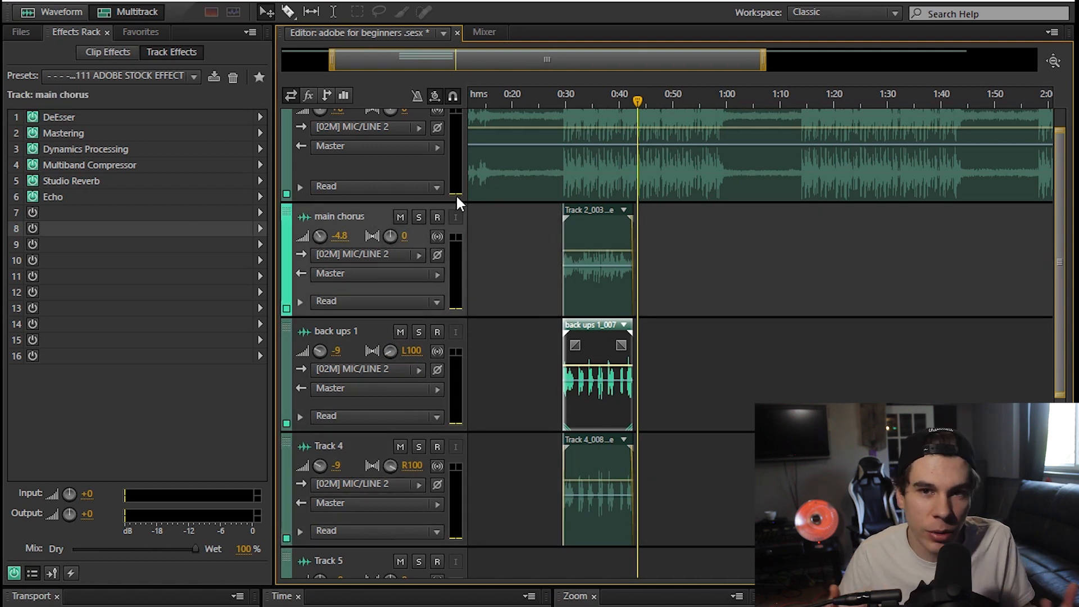
pyautogui.scroll(1, 1049, 147)
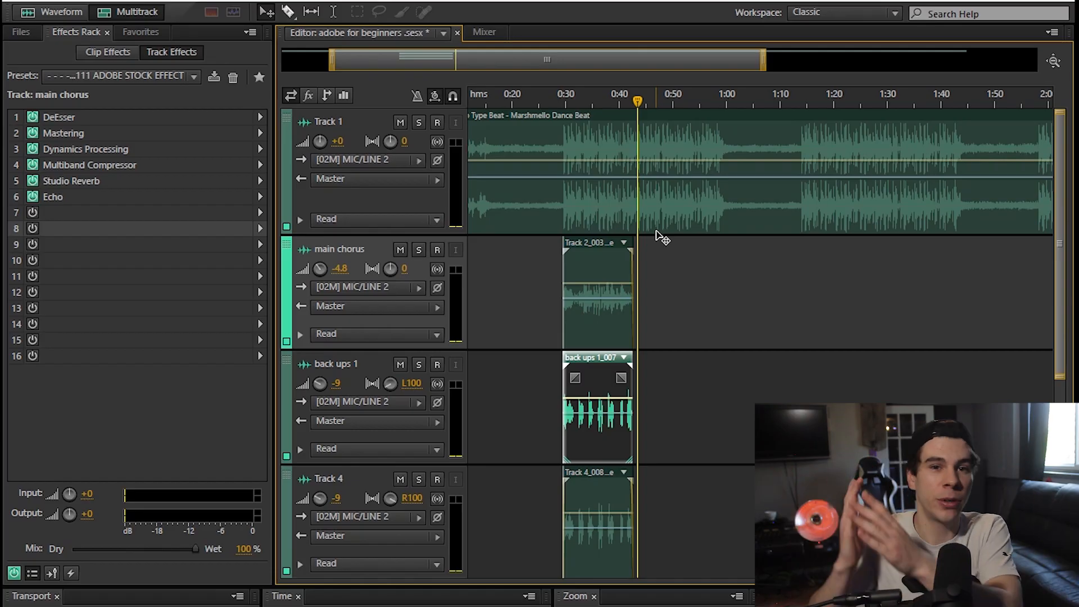
pyautogui.scroll(2, 662, 238)
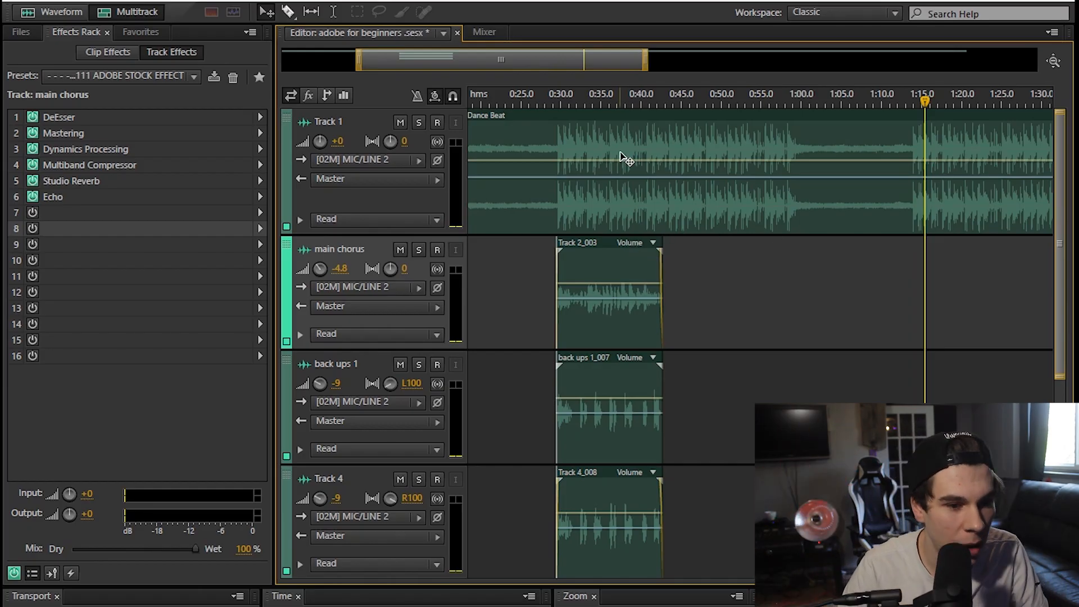
# Extend the starts of the back ups 1 and Track 4 clips to before the start of the main chorus clip.
pyautogui.moveTo(647, 71); pyautogui.dragTo(894, 92)
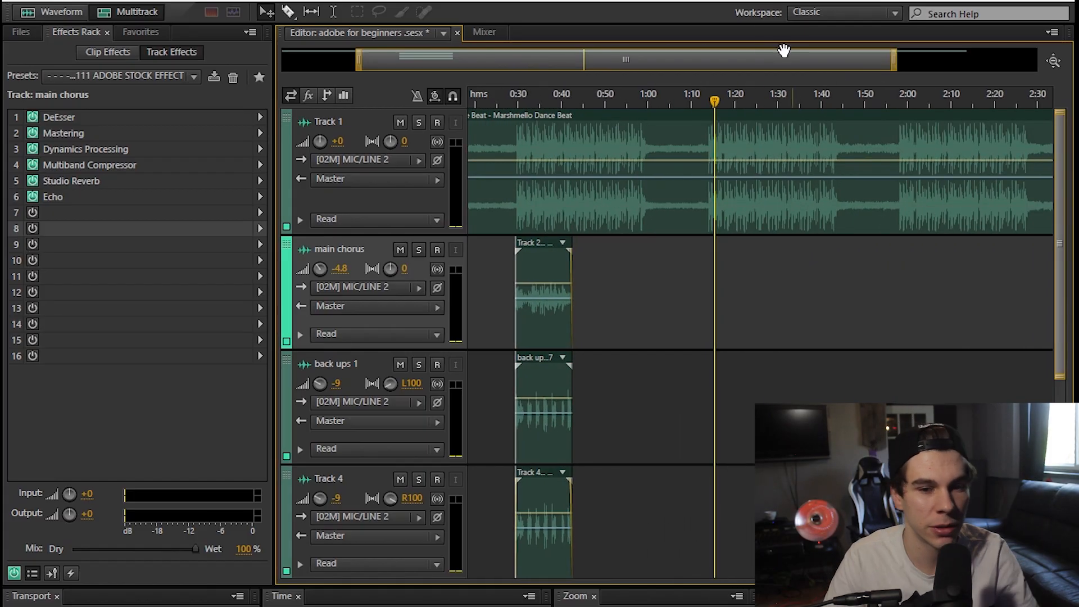
pyautogui.moveTo(894, 63); pyautogui.dragTo(591, 79)
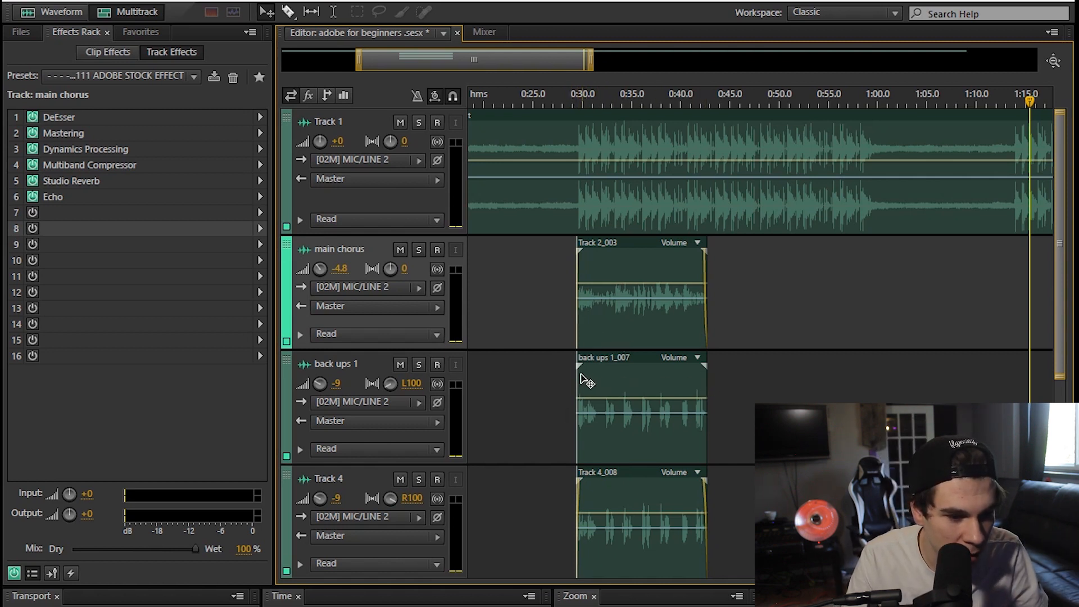
pyautogui.moveTo(576, 377); pyautogui.dragTo(538, 377)
pyautogui.moveTo(573, 498); pyautogui.dragTo(437, 490)
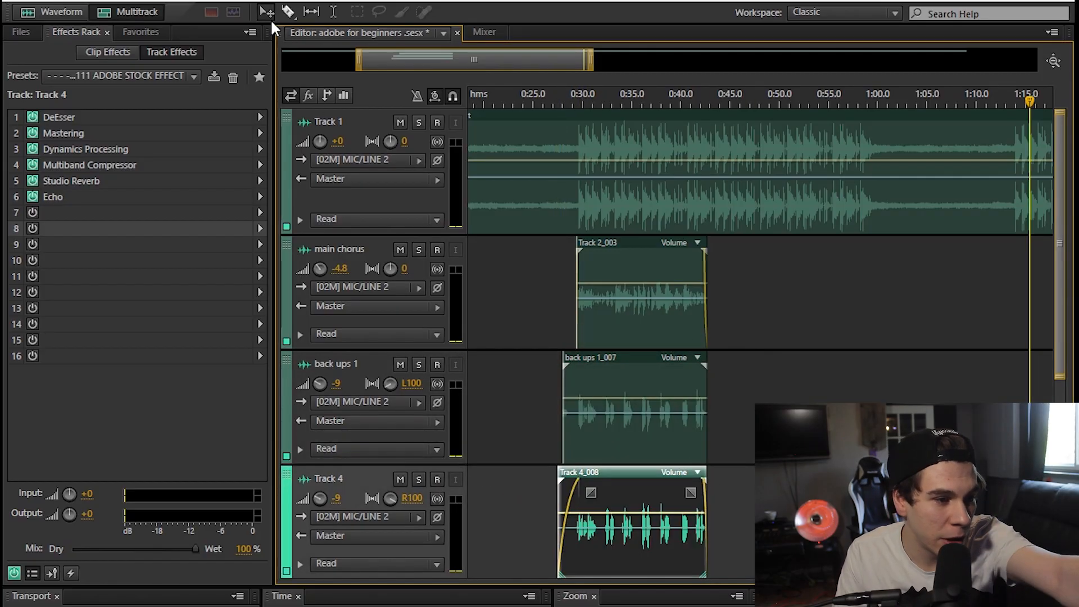
# Split the back ups 1 clip at about 0:34 with the Razor and trim the second piece's start to about 0:35.
pyautogui.click(311, 13)
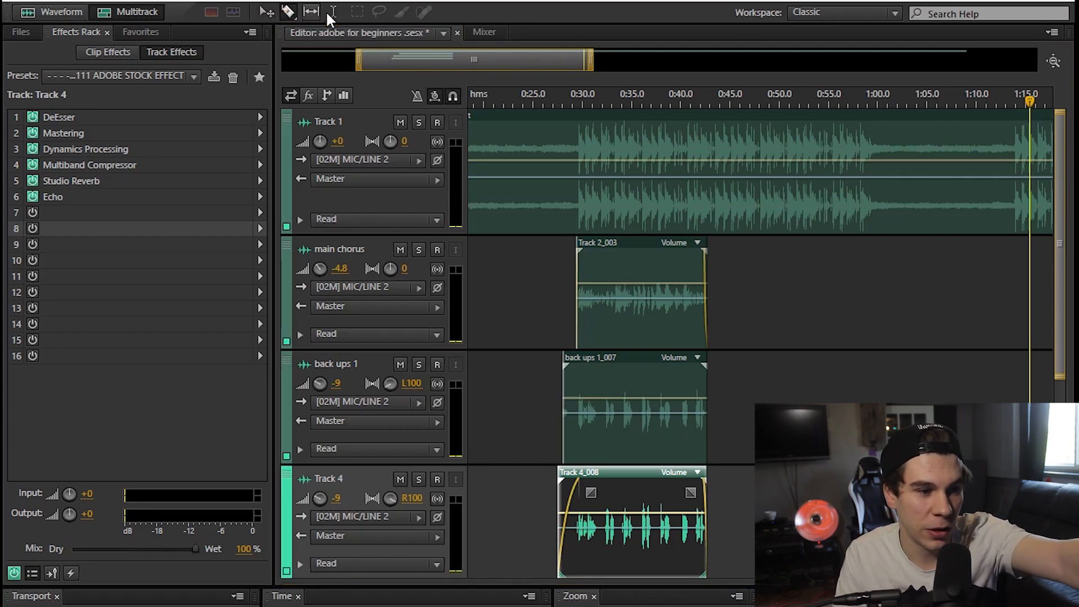
pyautogui.click(268, 12)
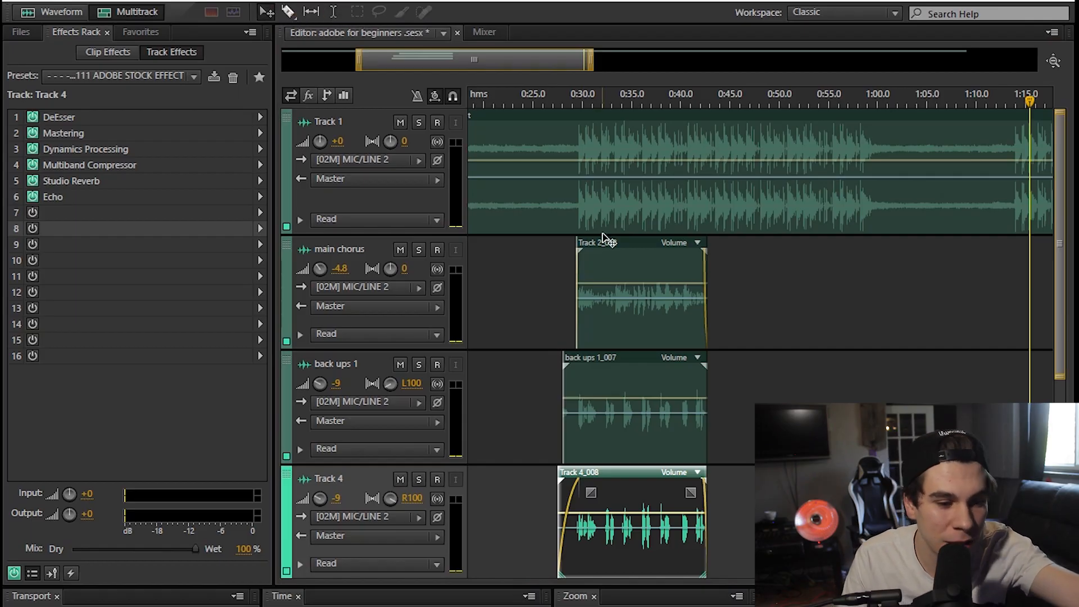
pyautogui.click(288, 10)
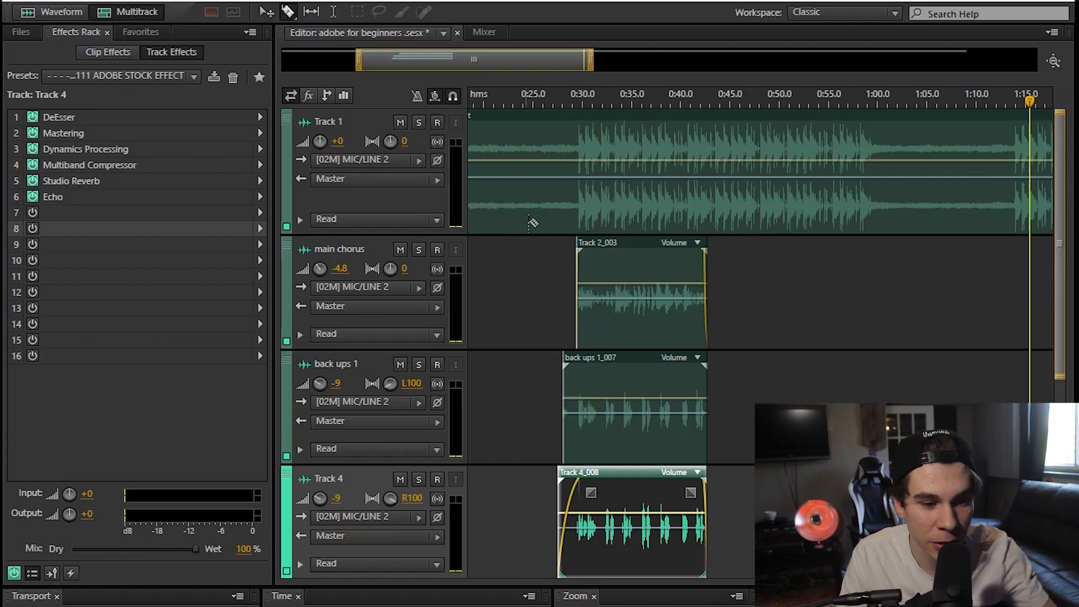
pyautogui.click(618, 380)
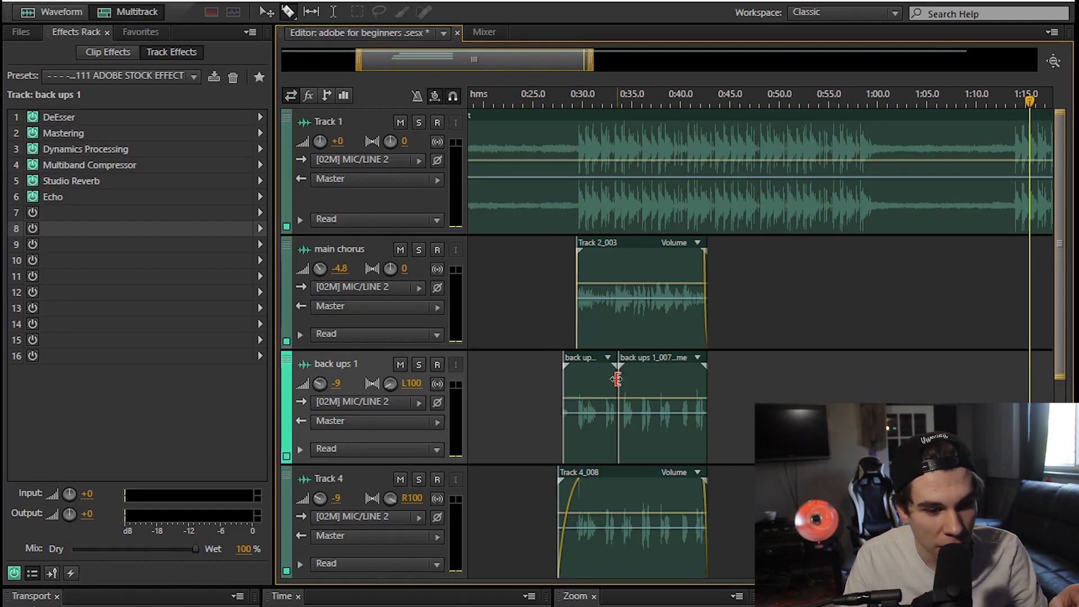
pyautogui.moveTo(617, 379); pyautogui.dragTo(636, 381)
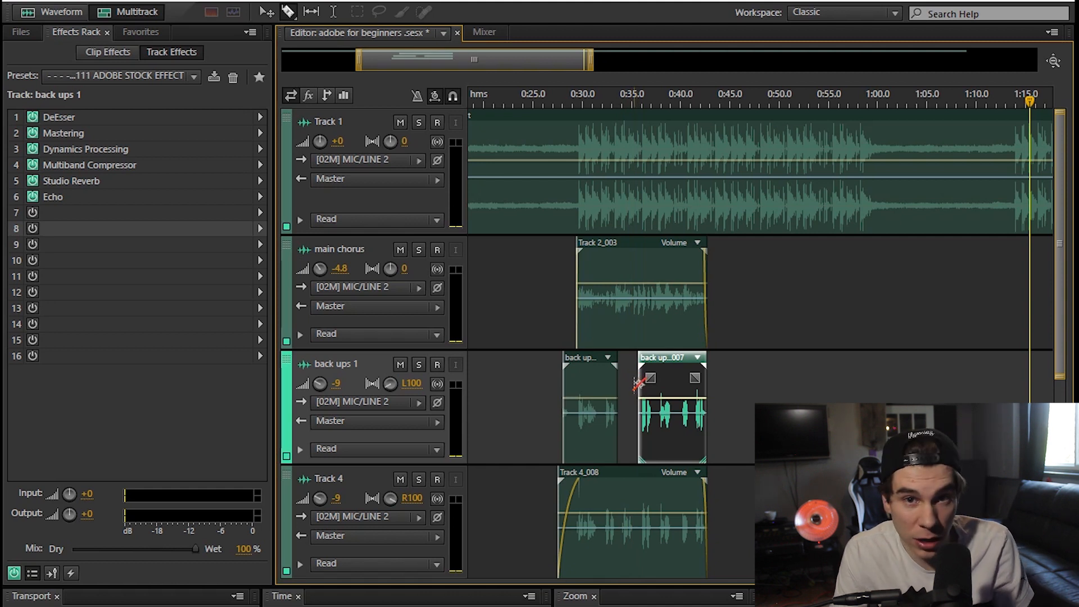
# Undo the last trim and the razor split on the back ups 1 clip.
pyautogui.hotkey('ctrl', 'z')
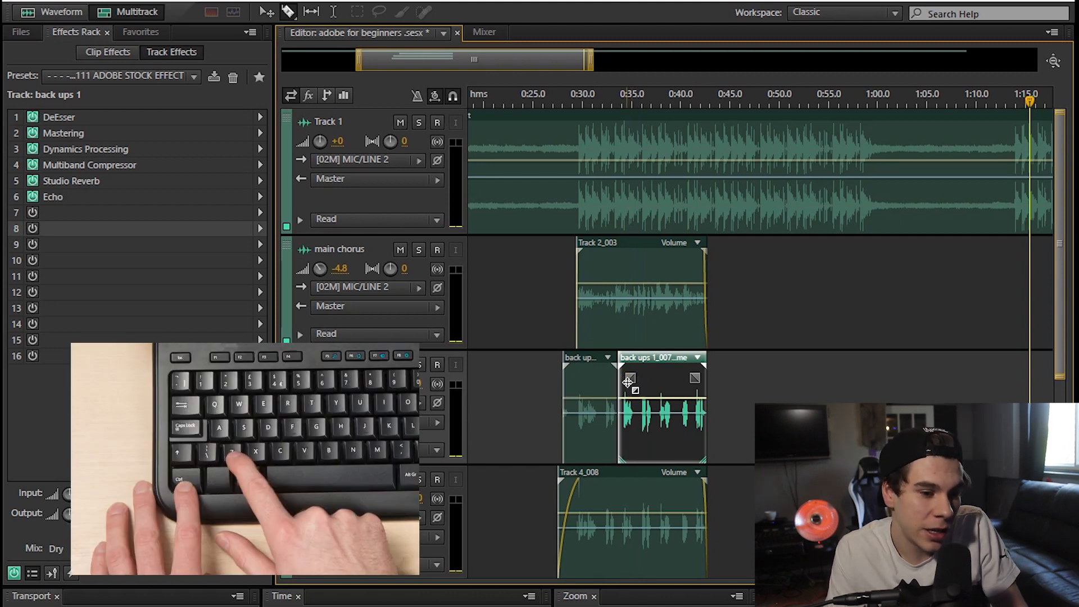
pyautogui.hotkey('ctrl', 'z')
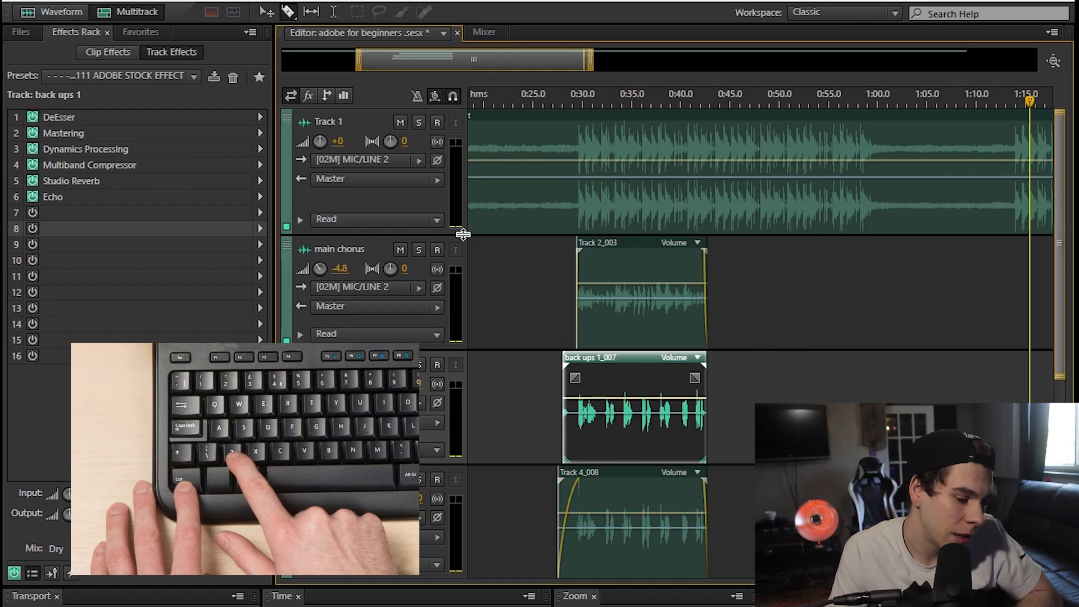
pyautogui.click(48, 5)
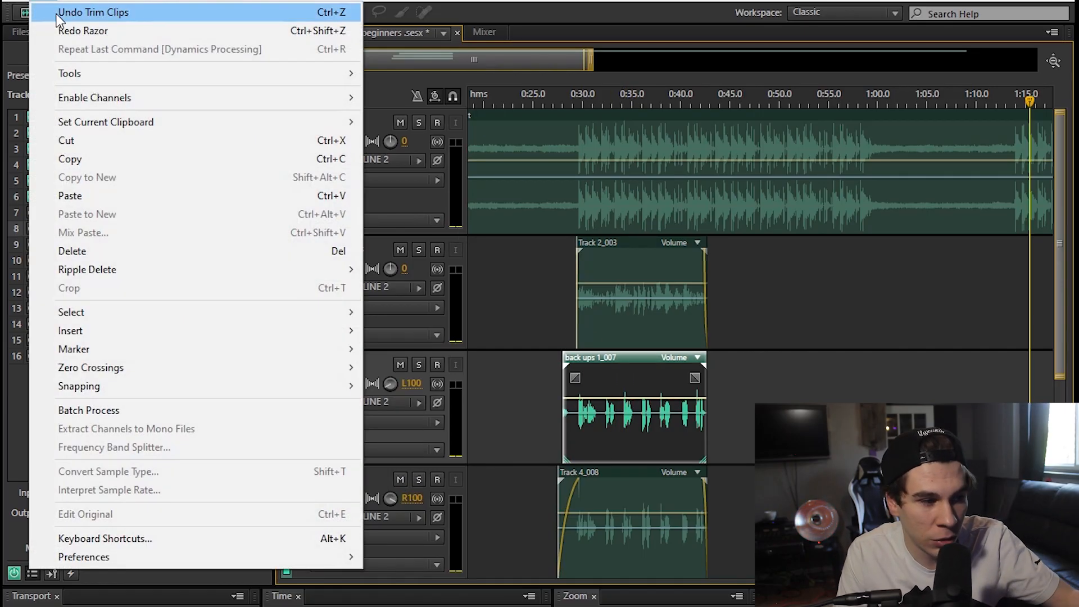
pyautogui.click(756, 295)
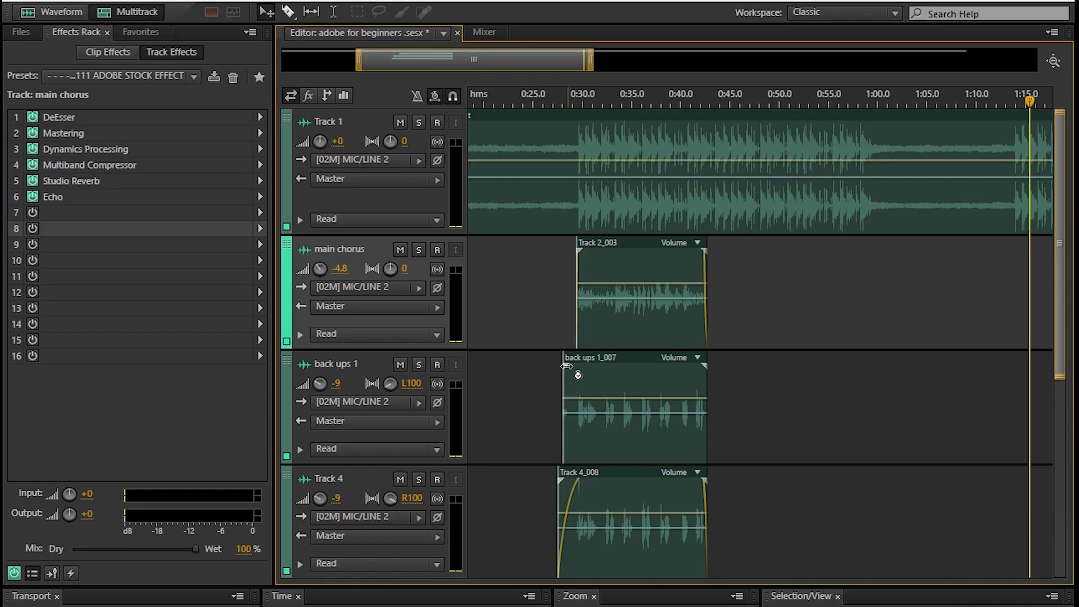
# Trim the starts of the back ups 1 and Track 4 clips to line up with the start of the main chorus clip.
pyautogui.moveTo(561, 381); pyautogui.dragTo(578, 386)
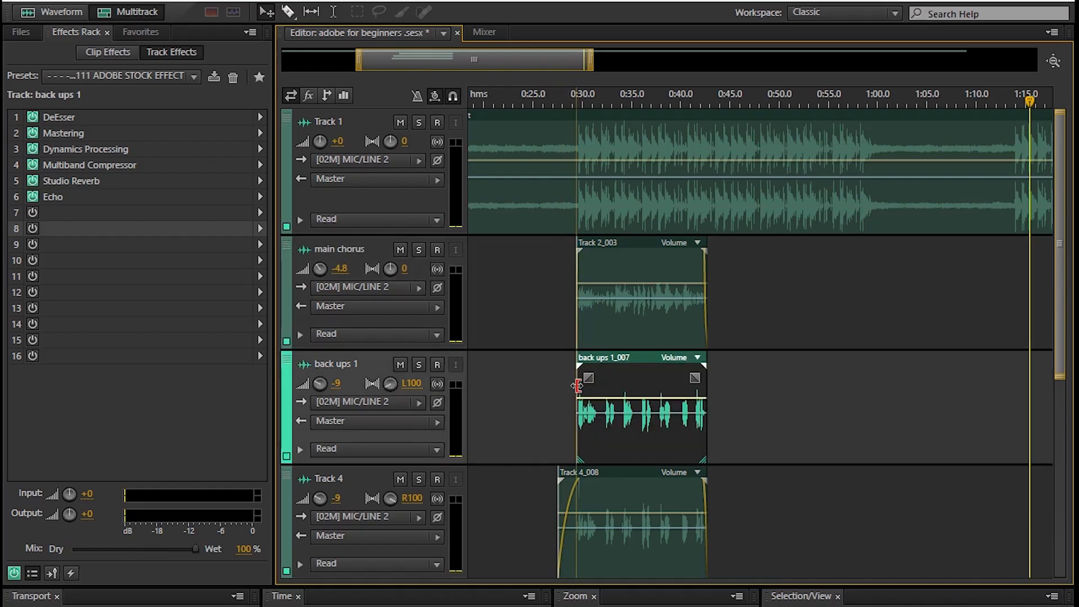
pyautogui.moveTo(559, 493); pyautogui.dragTo(578, 497)
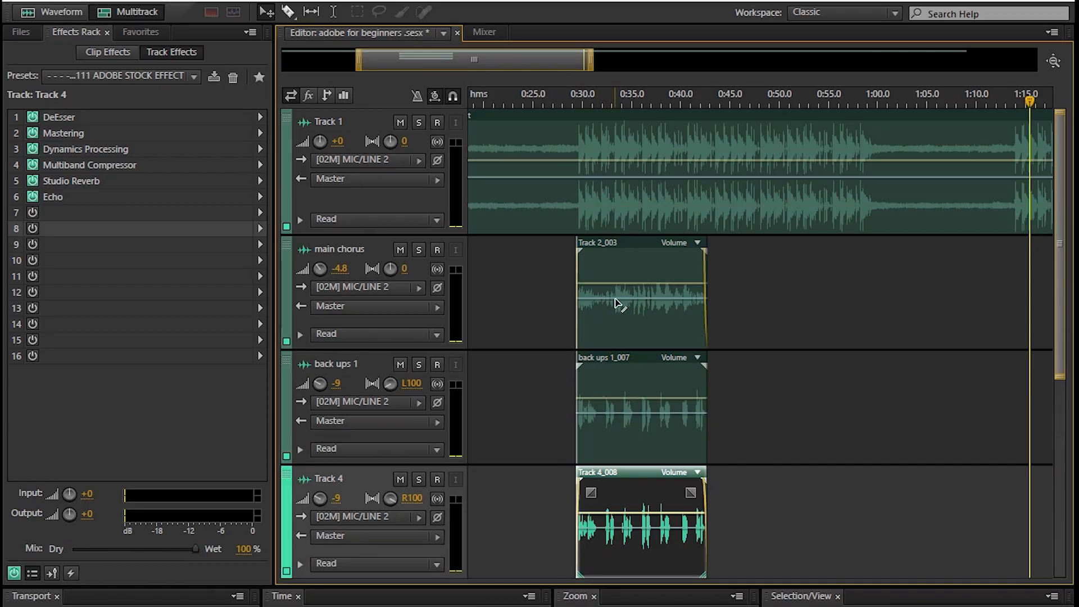
# Copy the main chorus clip and paste it on the same track, with its start at the beat's second drop, about 1:13.
pyautogui.rightClick(619, 333)
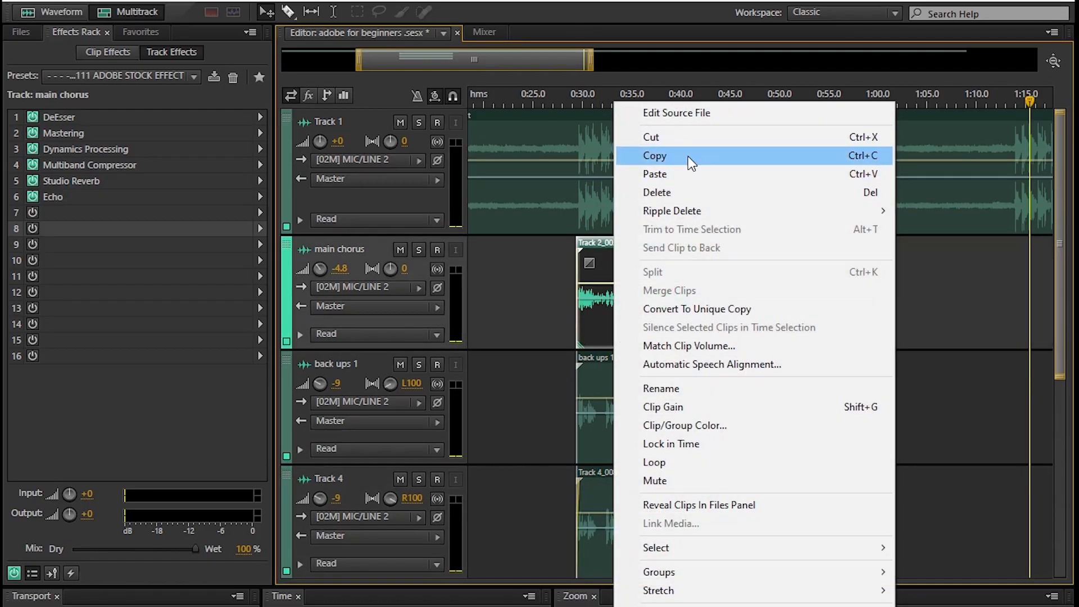
pyautogui.click(548, 293)
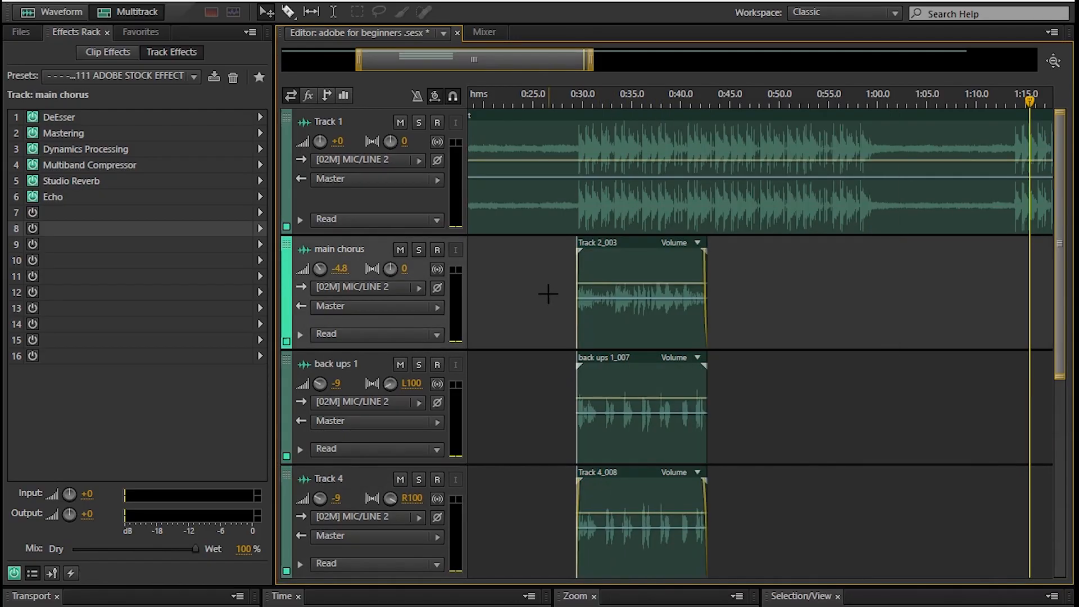
pyautogui.click(642, 322)
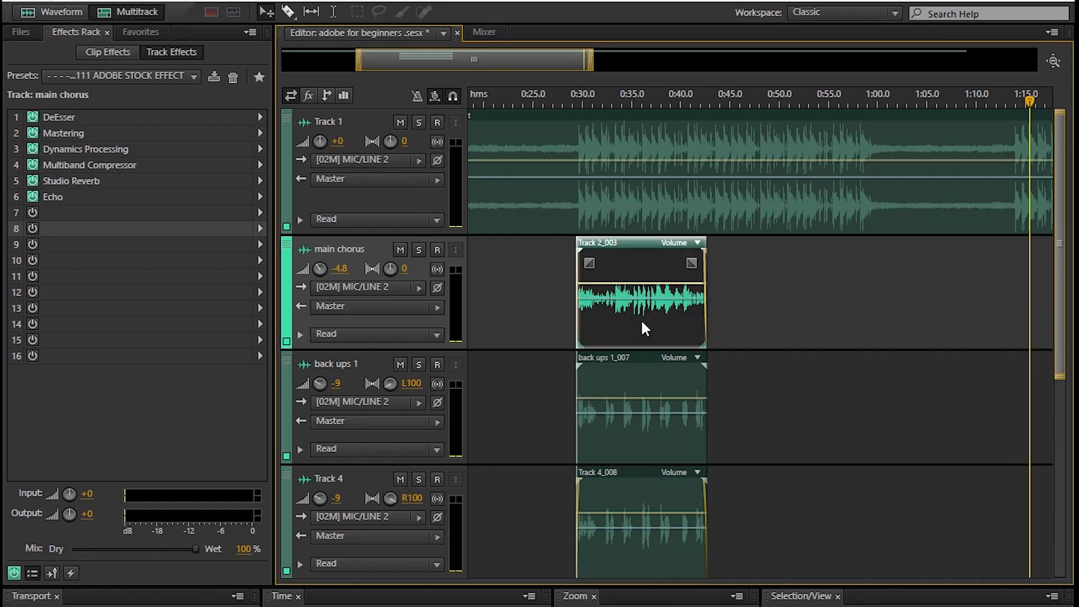
pyautogui.moveTo(516, 61); pyautogui.dragTo(660, 107)
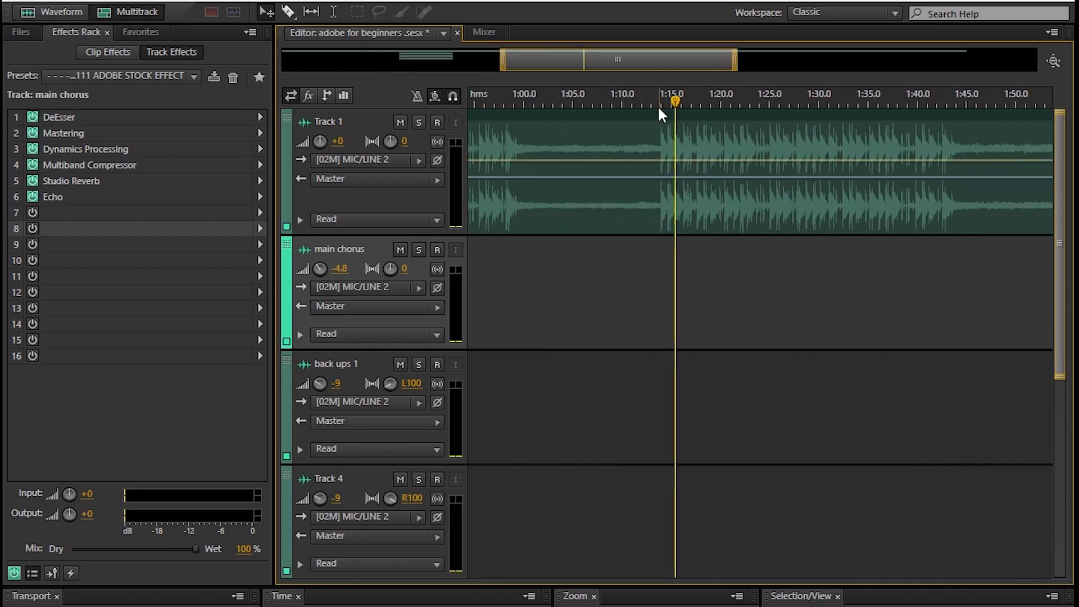
pyautogui.hotkey('ctrl', 'v')
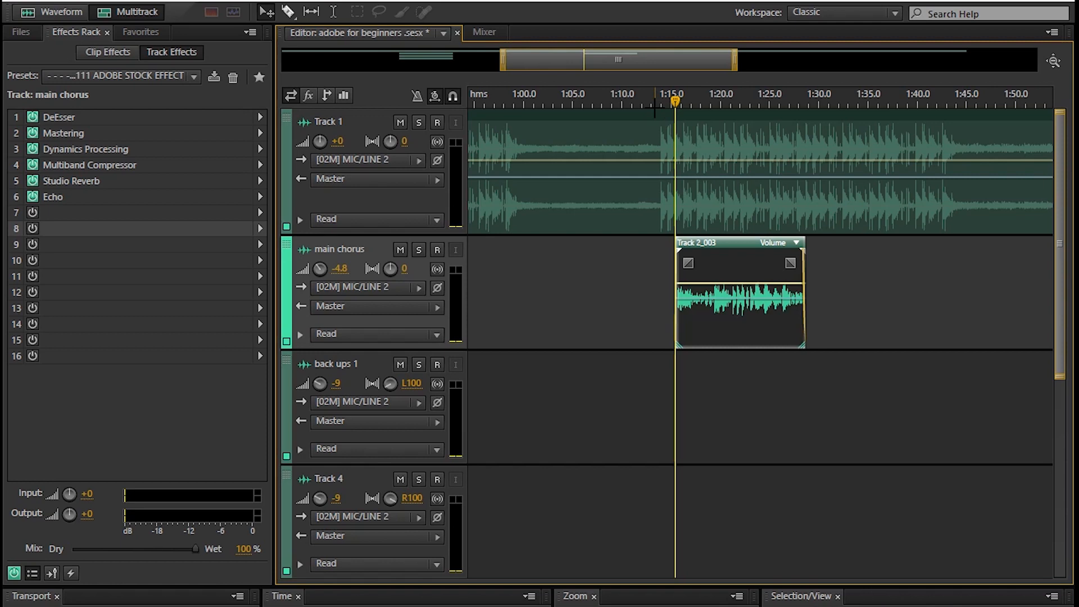
pyautogui.moveTo(719, 258); pyautogui.dragTo(698, 259)
# Play the original chorus from just before 0:30 to check how the vocal sits against the beat drop.
pyautogui.moveTo(623, 64)
pyautogui.mouseDown()
pyautogui.moveTo(555, 66)
pyautogui.moveTo(626, 65)
pyautogui.mouseUp()
pyautogui.moveTo(696, 66); pyautogui.dragTo(515, 56)
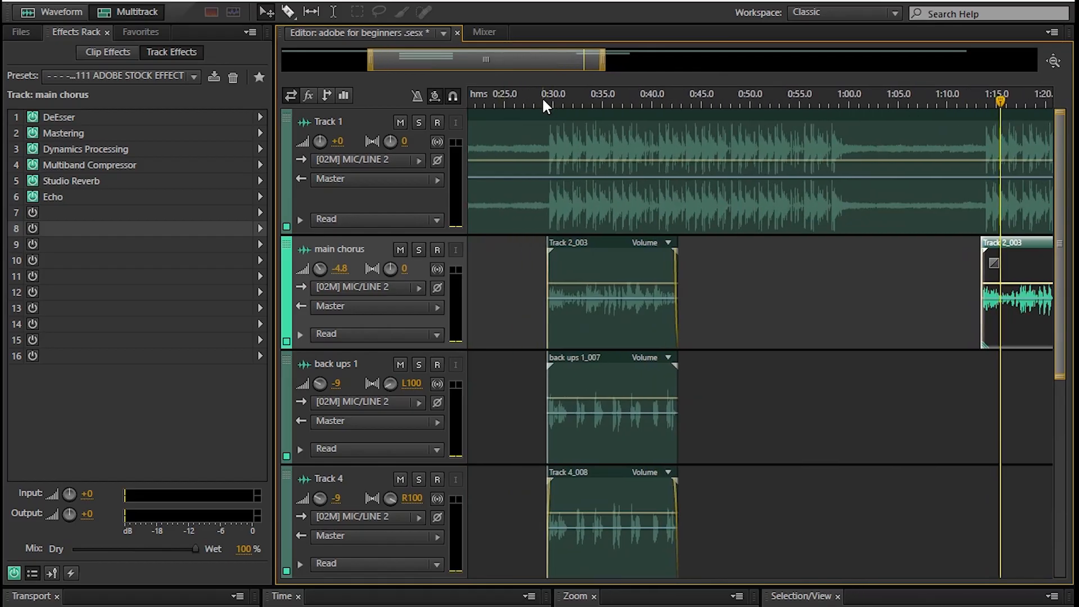
pyautogui.click(543, 104)
pyautogui.press('space')
pyautogui.moveTo(522, 62); pyautogui.dragTo(673, 100)
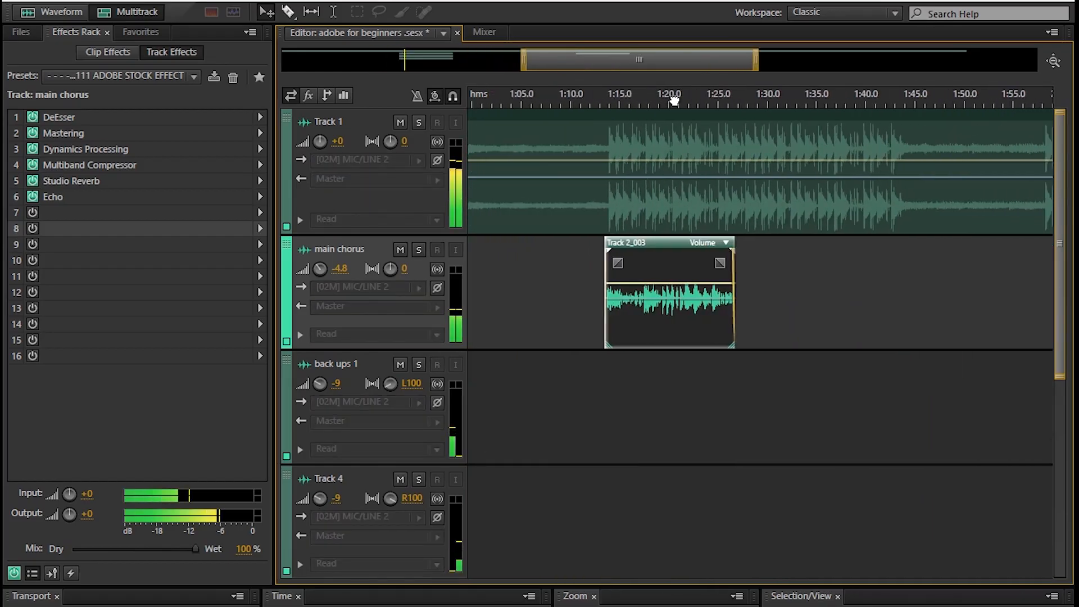
# Mute the main chorus track, play the beat's second drop, and shift the pasted chorus clip slightly later to line its vocal up with the drop.
pyautogui.moveTo(771, 63); pyautogui.dragTo(648, 63)
pyautogui.press('space')
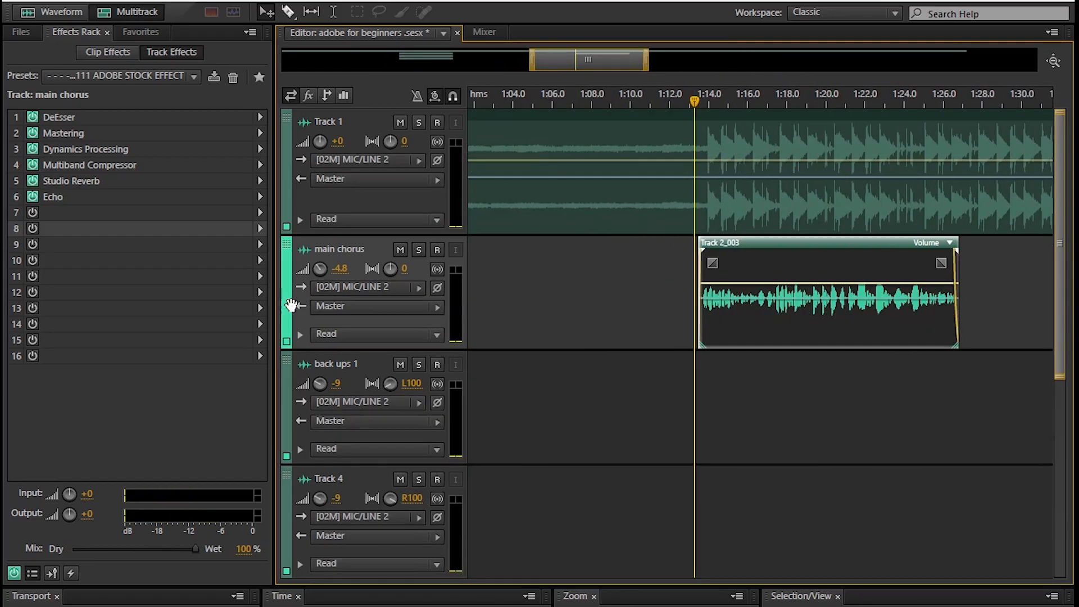
pyautogui.click(401, 251)
pyautogui.press('space')
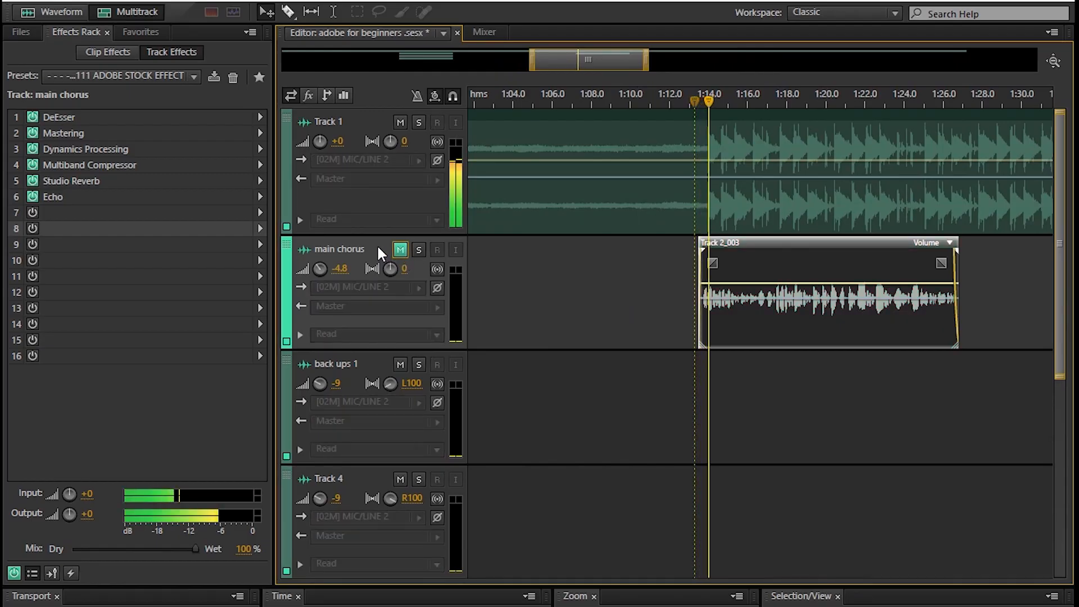
pyautogui.moveTo(531, 63); pyautogui.dragTo(572, 78)
pyautogui.moveTo(648, 63); pyautogui.dragTo(588, 64)
pyautogui.moveTo(691, 269); pyautogui.dragTo(728, 279)
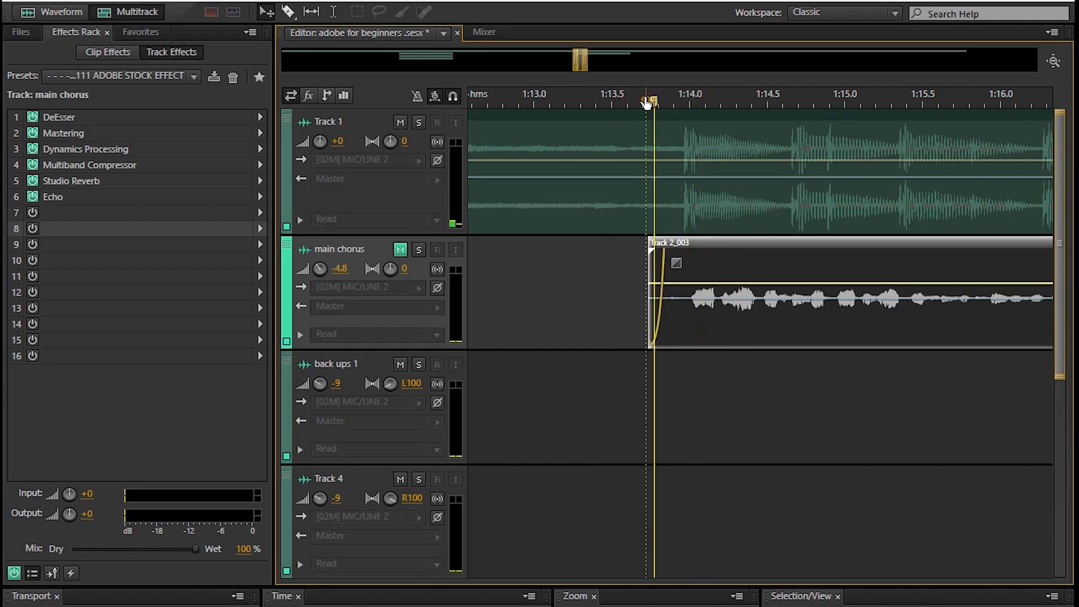
# Unmute the main chorus track and play the pasted chorus from just before its start to check its timing.
pyautogui.click(400, 249)
pyautogui.click(641, 100)
pyautogui.press('space')
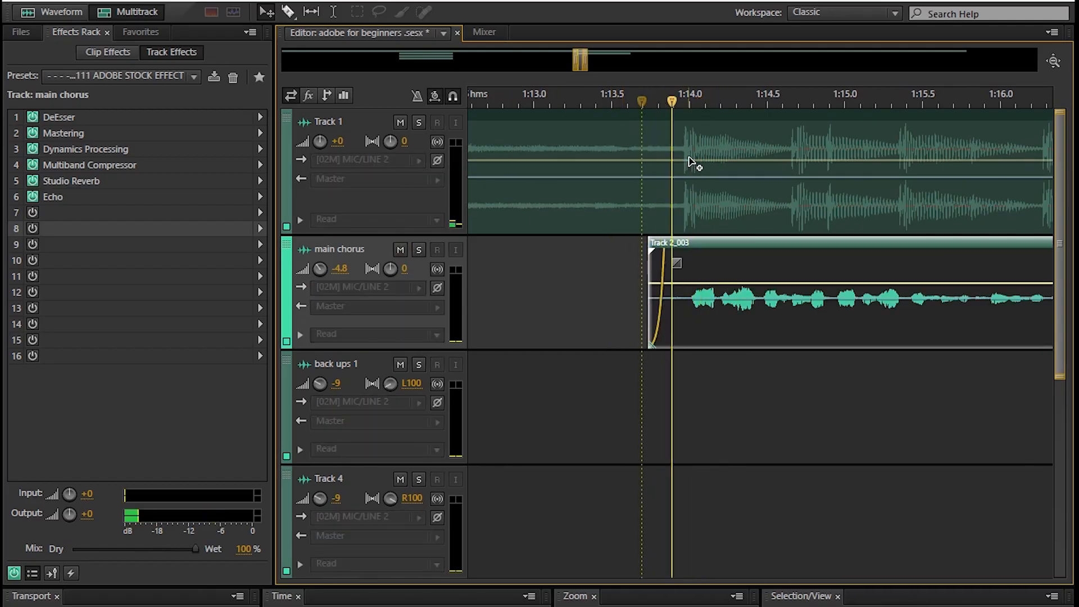
pyautogui.moveTo(573, 62); pyautogui.dragTo(585, 61)
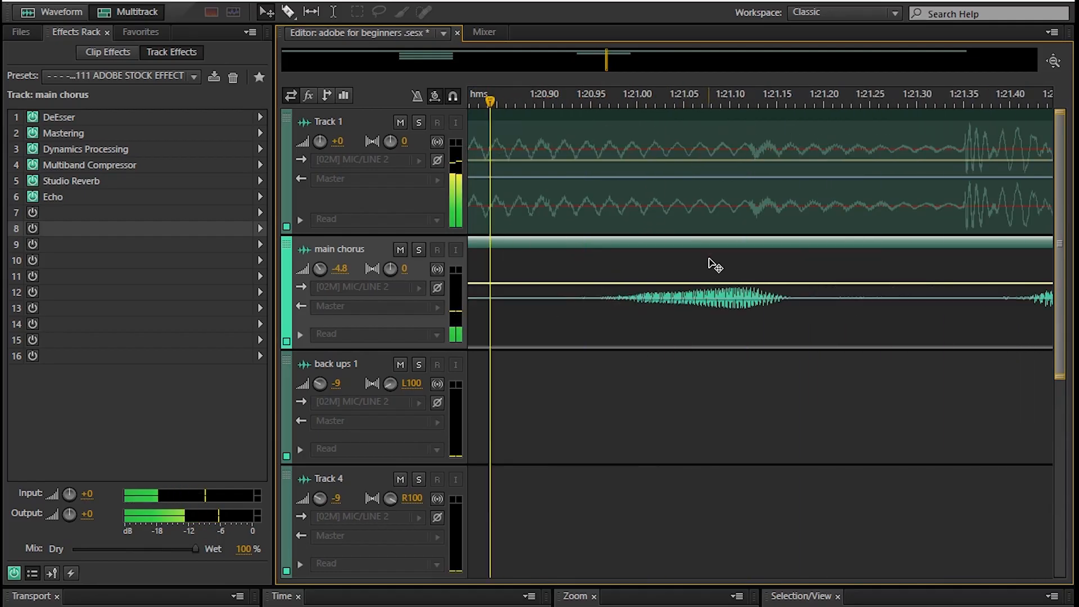
pyautogui.press('space')
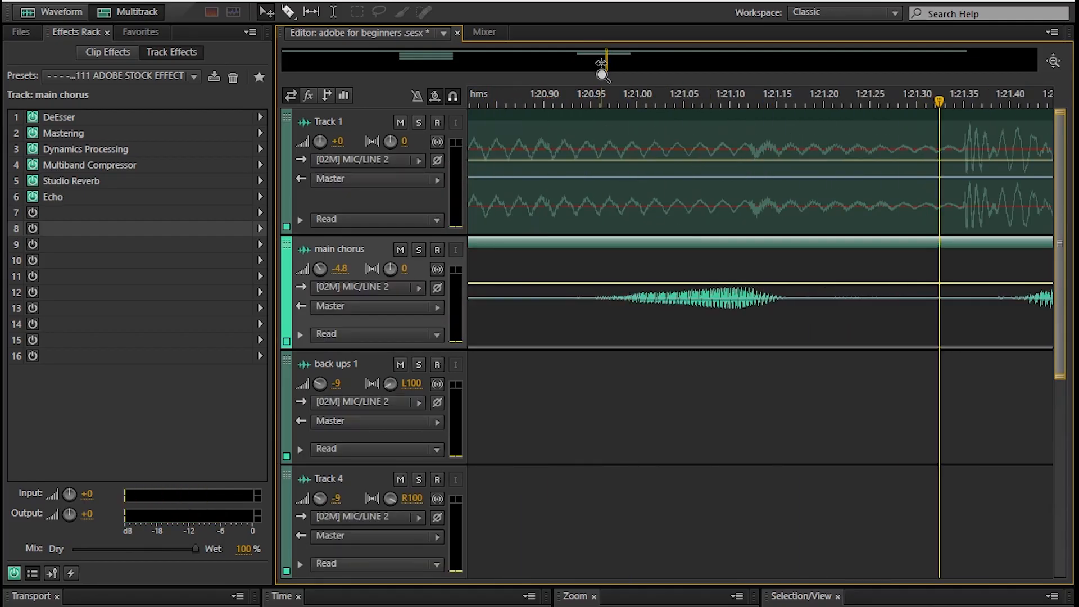
pyautogui.moveTo(601, 63); pyautogui.dragTo(564, 63)
pyautogui.click(646, 98)
pyautogui.press('space')
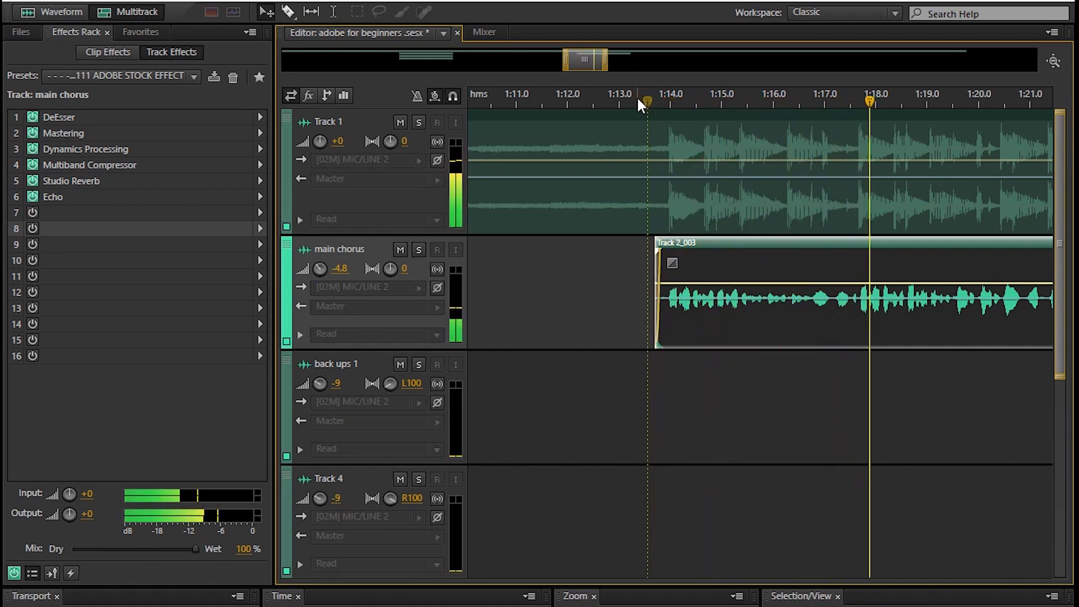
# Stop playback, fit the whole session in the timeline, and adjust the track heights so the beat and vocal tracks are clearly shown.
pyautogui.press('space')
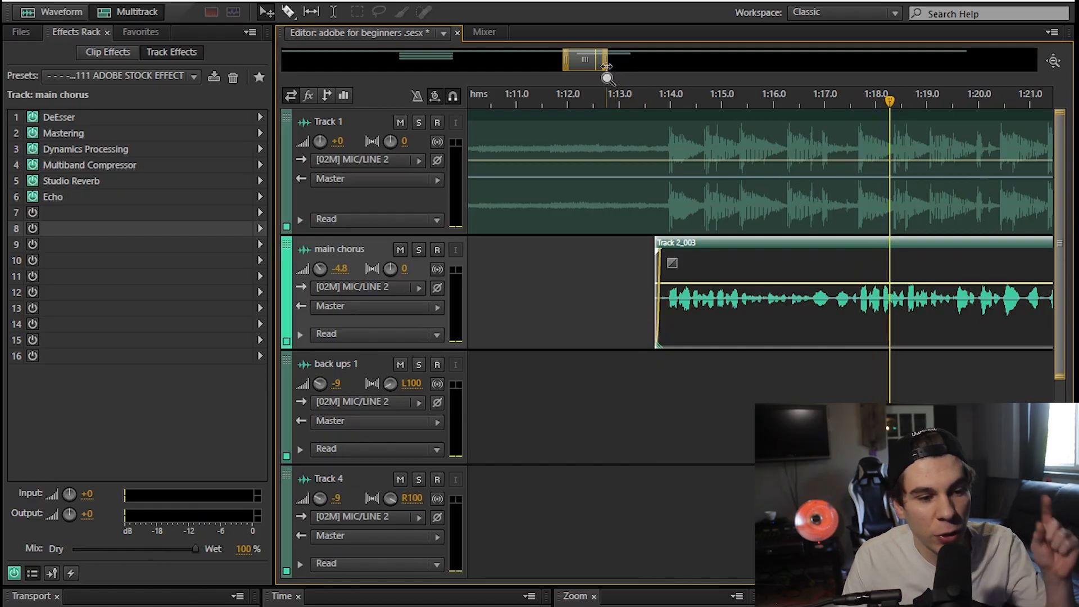
pyautogui.moveTo(606, 66); pyautogui.dragTo(789, 62)
pyautogui.moveTo(783, 63); pyautogui.dragTo(1045, 82)
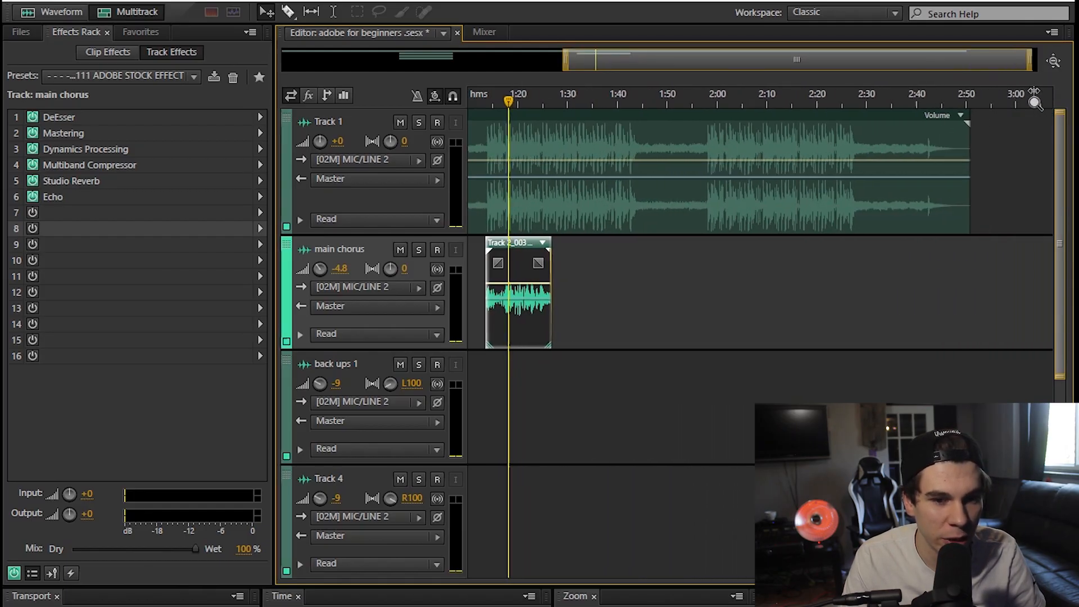
pyautogui.moveTo(564, 60); pyautogui.dragTo(374, 93)
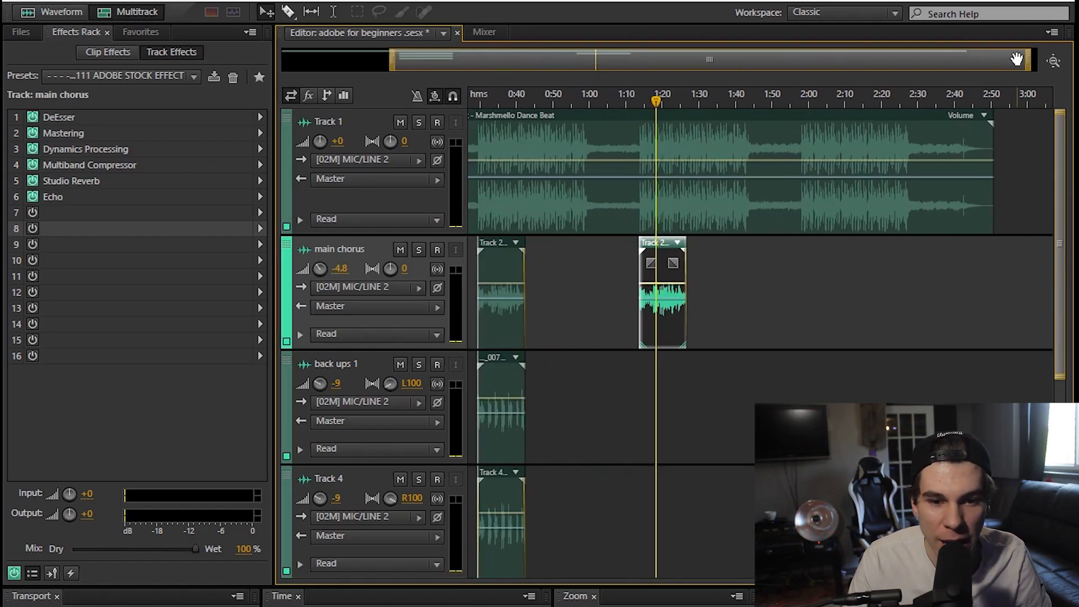
pyautogui.click(1051, 60)
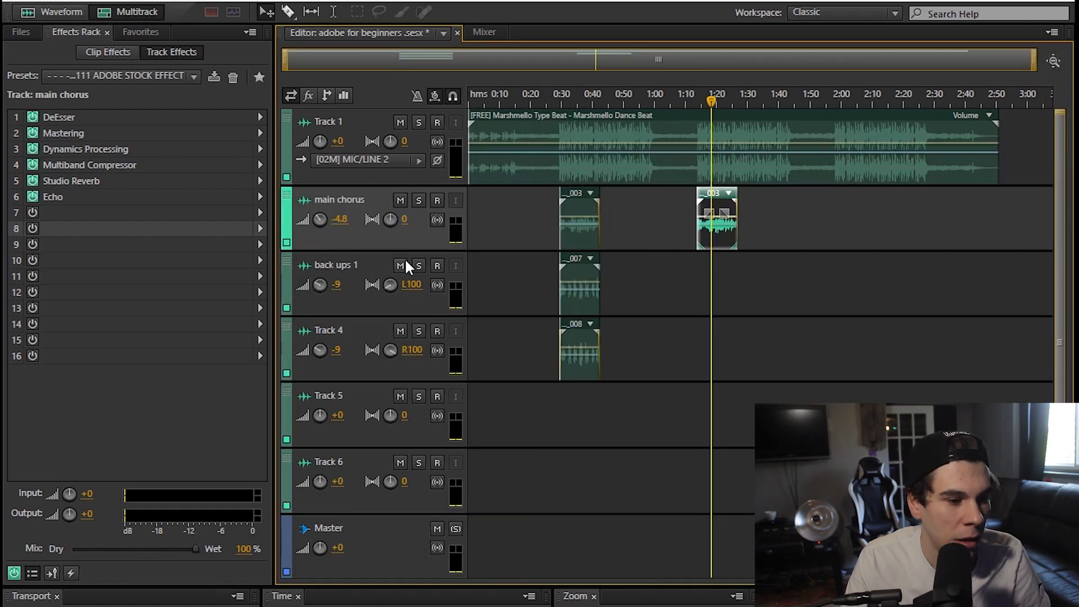
pyautogui.moveTo(393, 250); pyautogui.dragTo(390, 366)
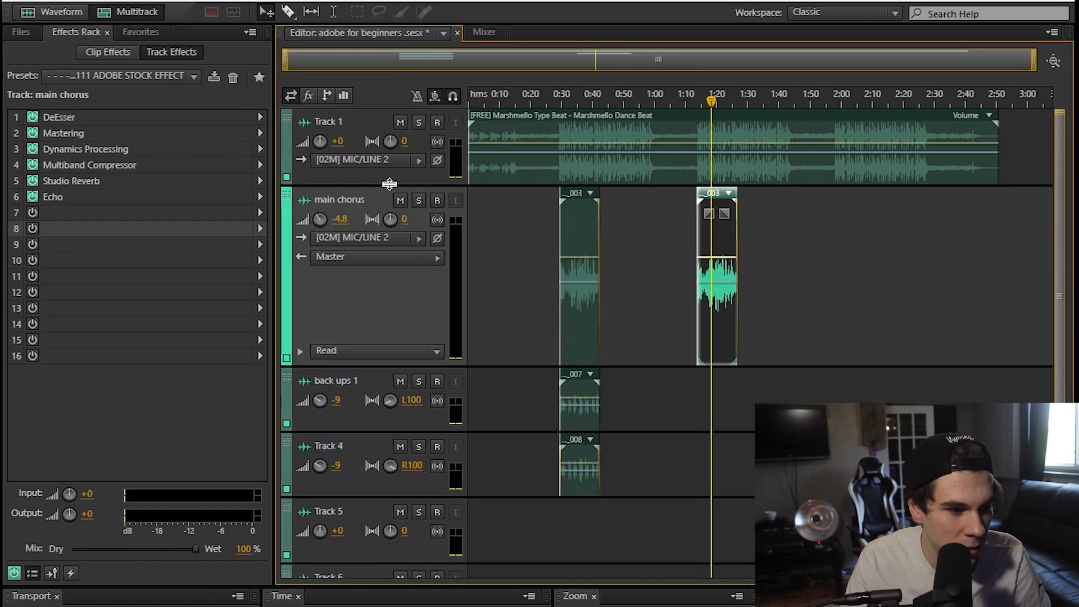
pyautogui.moveTo(386, 187); pyautogui.dragTo(393, 163)
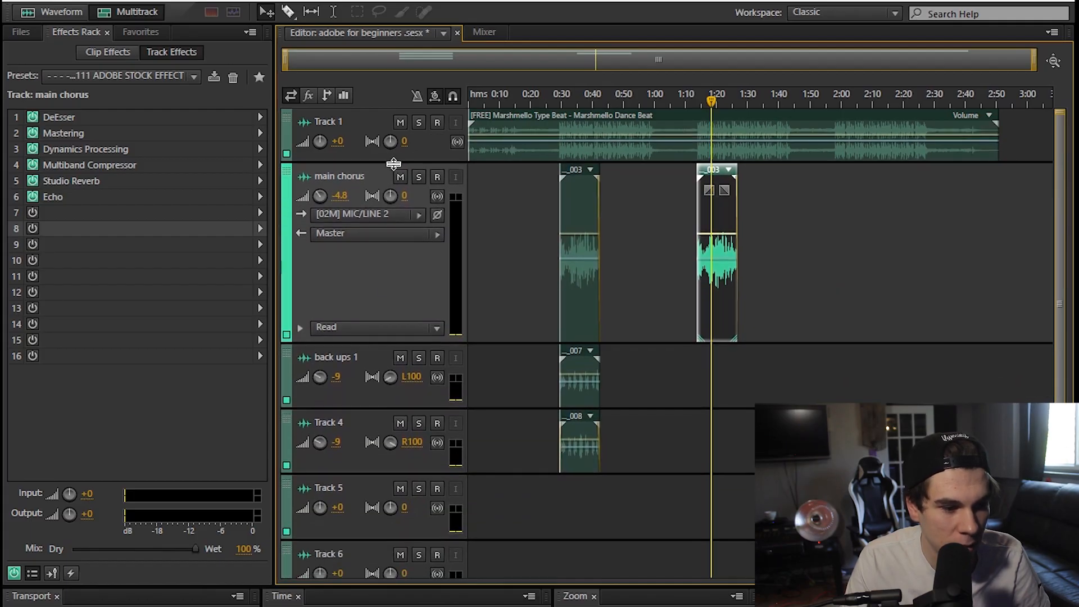
pyautogui.moveTo(373, 341); pyautogui.dragTo(392, 232)
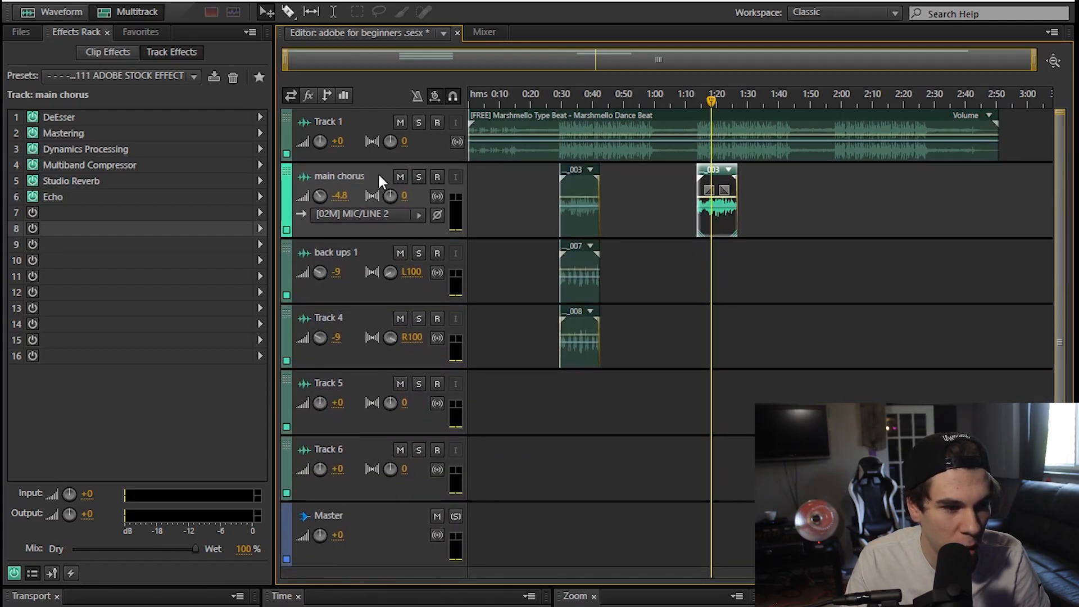
pyautogui.moveTo(377, 166); pyautogui.dragTo(382, 218)
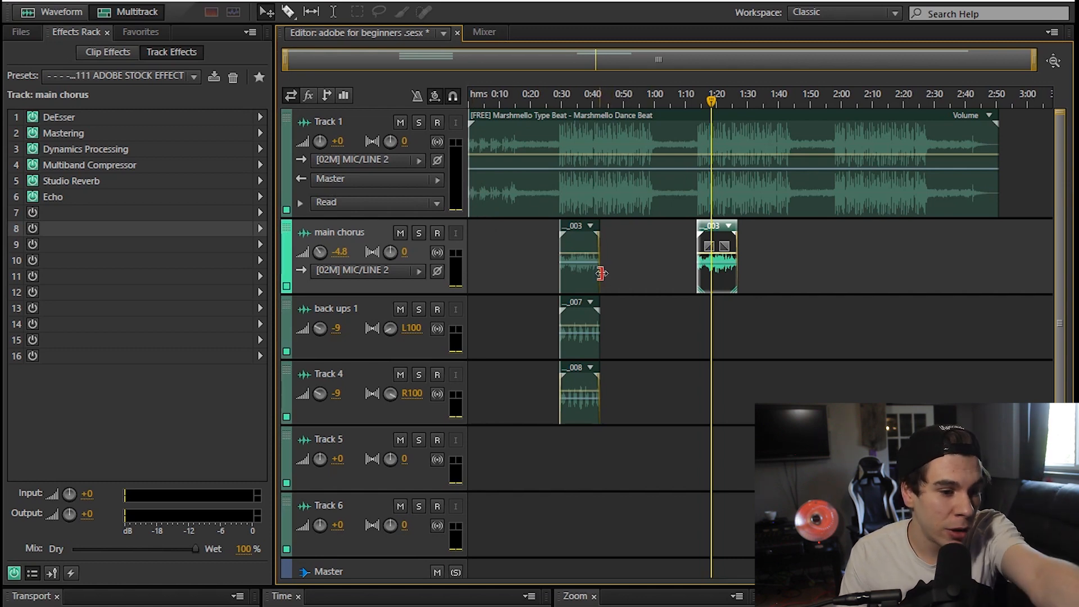
# Copy the back ups 1 clip and paste it on the same track, lined up under the second chorus clip.
pyautogui.rightClick(584, 323)
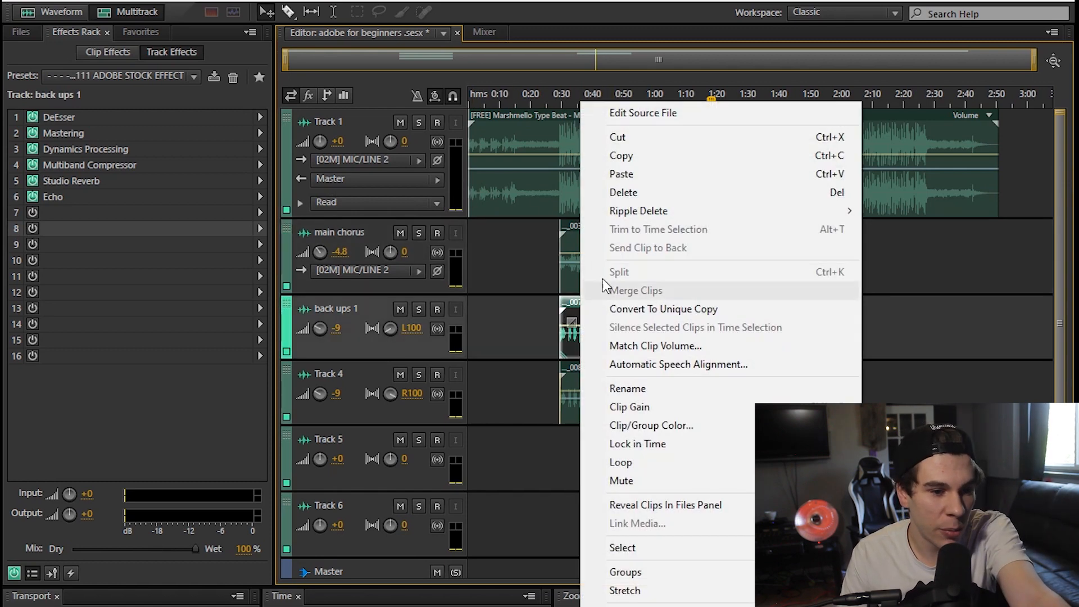
pyautogui.click(618, 156)
pyautogui.rightClick(722, 334)
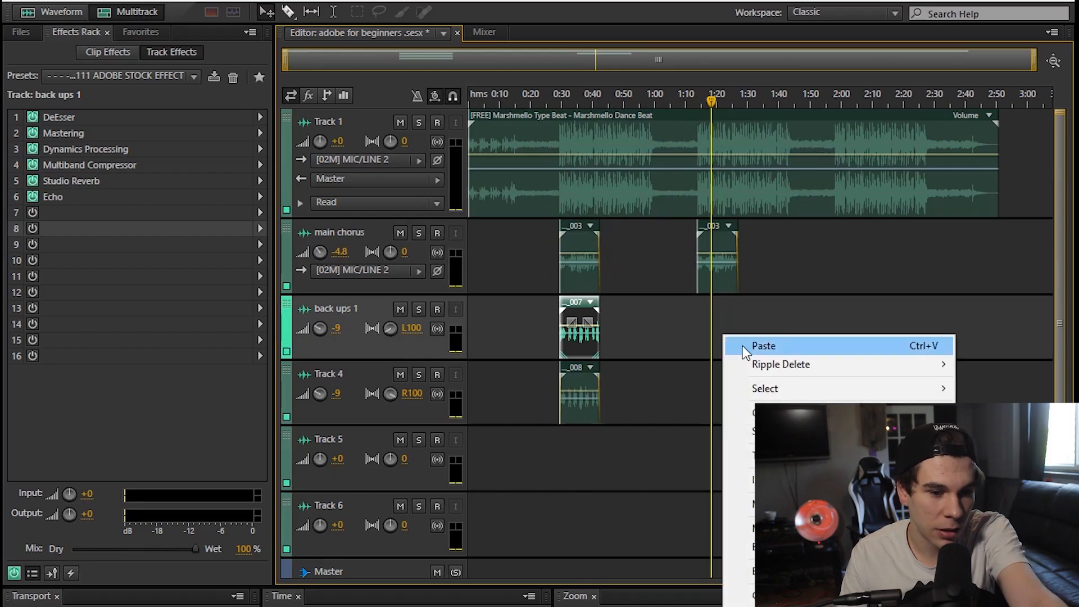
pyautogui.click(742, 343)
pyautogui.moveTo(733, 314); pyautogui.dragTo(718, 313)
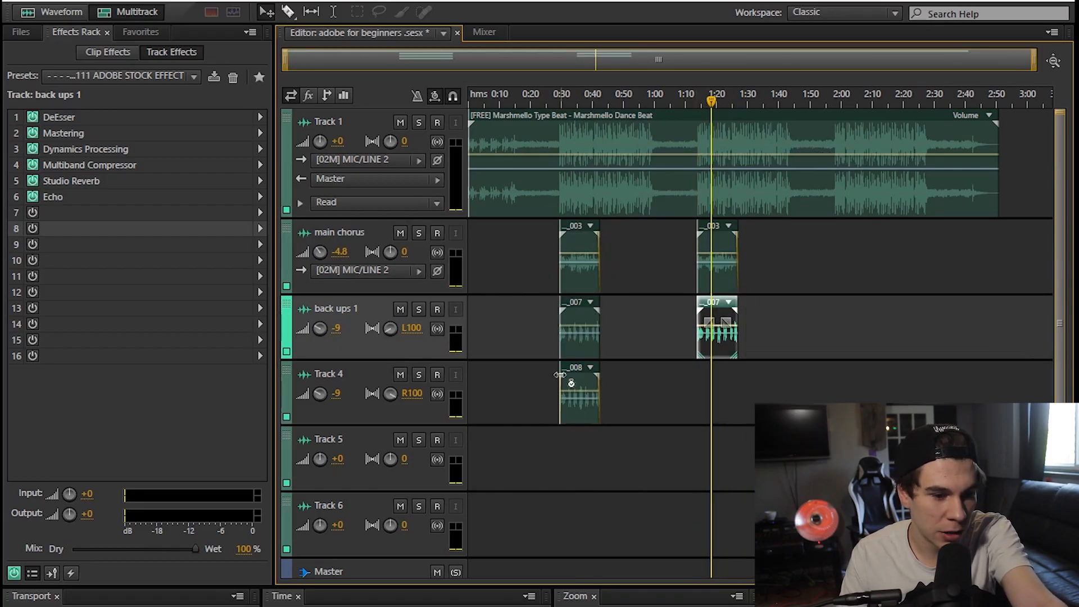
# Copy the Track 4 backup clip and paste it on the same track, aligned with the other second chorus clips.
pyautogui.rightClick(587, 394)
pyautogui.click(637, 162)
pyautogui.rightClick(720, 379)
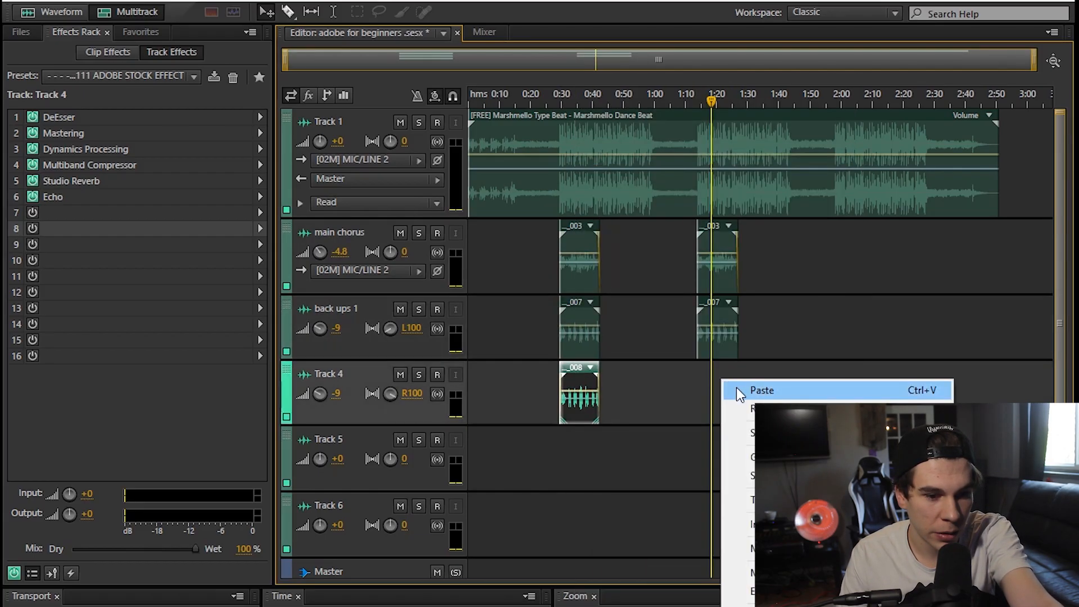
pyautogui.click(736, 389)
pyautogui.moveTo(740, 382); pyautogui.dragTo(724, 382)
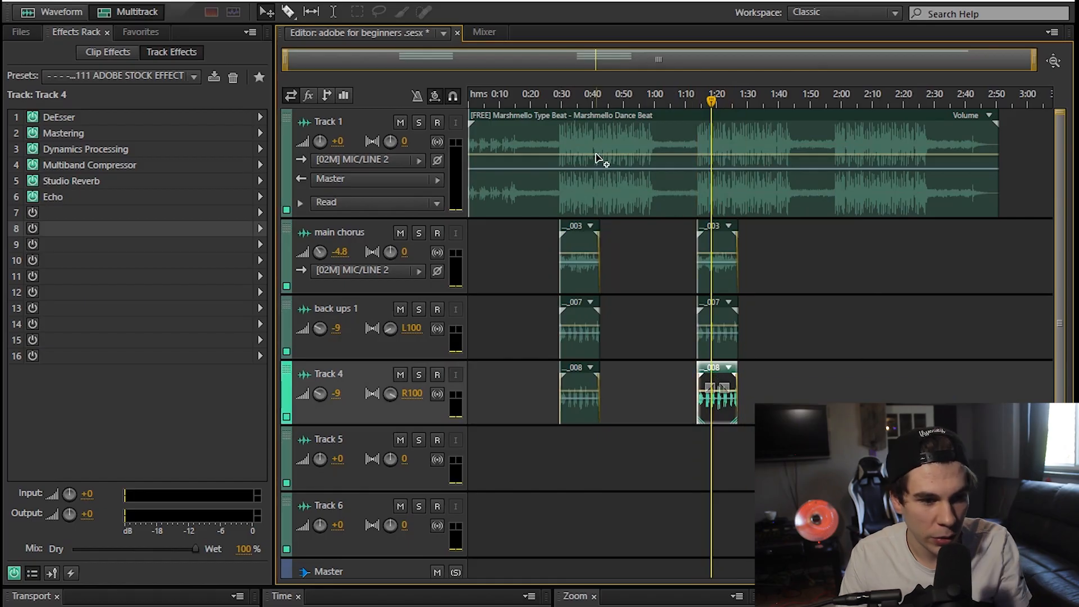
# Play the second chorus from just before the beat drop to check the pasted main and backup vocals together.
pyautogui.click(692, 101)
pyautogui.press('space')
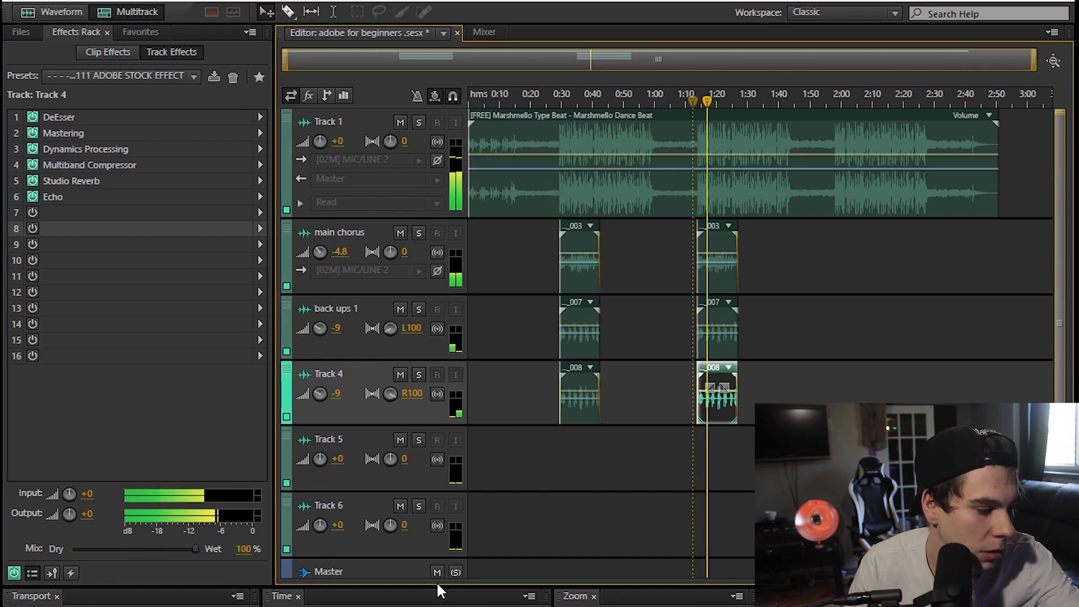
pyautogui.press('space')
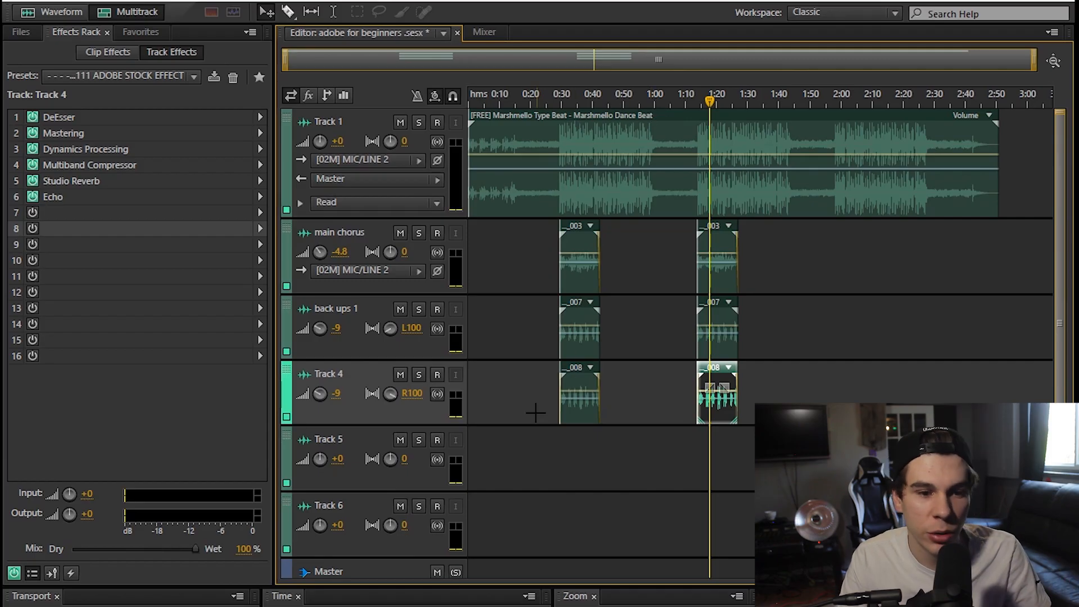
# Arm Track 5 for recording with mono input [02M] MIC/LINE 2, and place the playhead inside the first chorus at about 0:36.
pyautogui.click(438, 440)
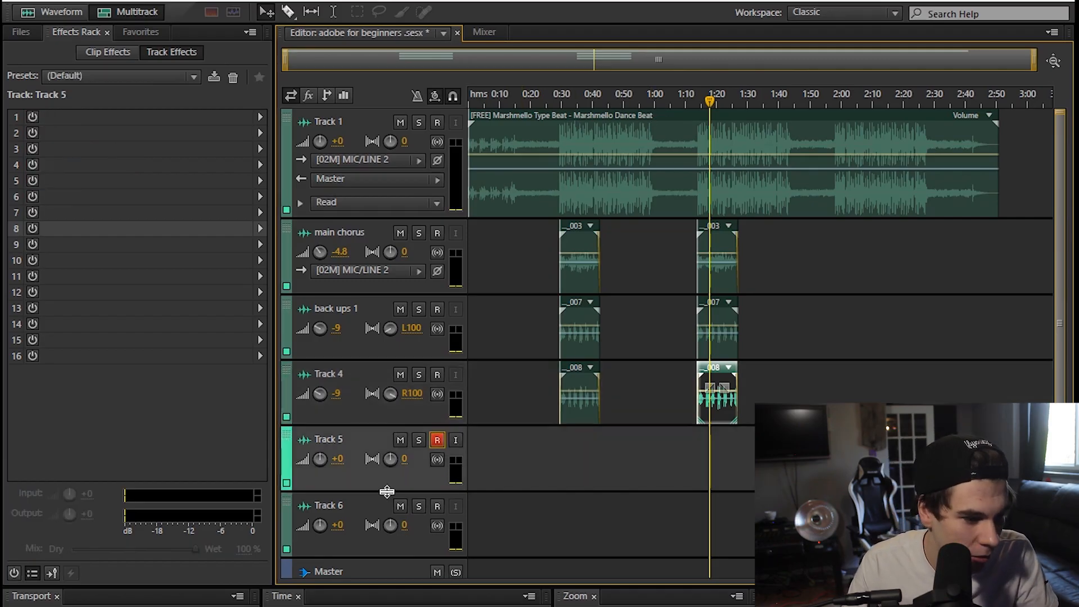
pyautogui.moveTo(385, 492); pyautogui.dragTo(392, 549)
pyautogui.click(400, 480)
pyautogui.moveTo(507, 505)
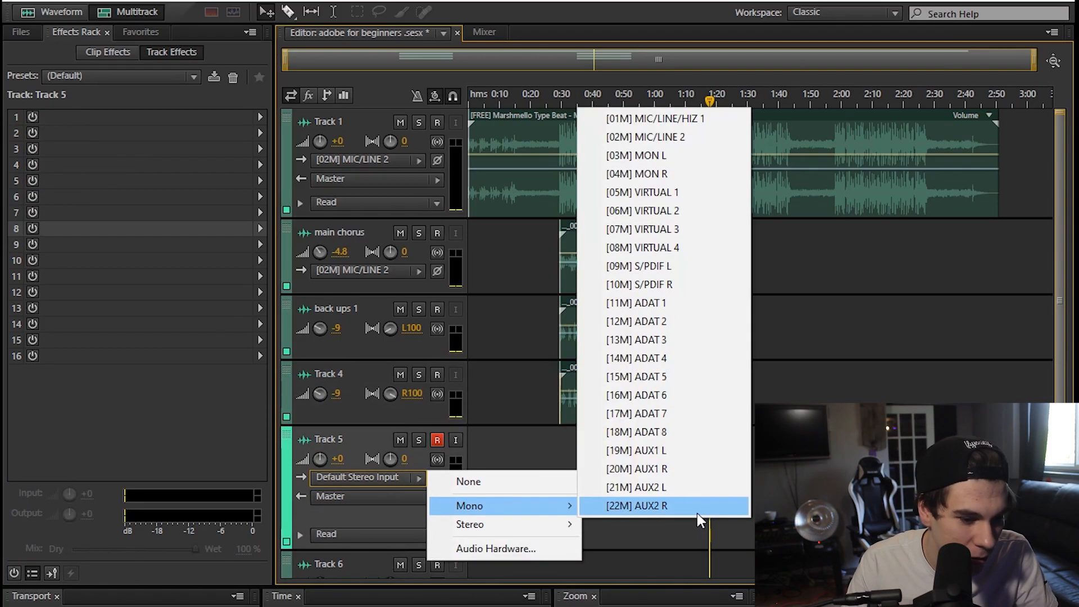
pyautogui.click(645, 137)
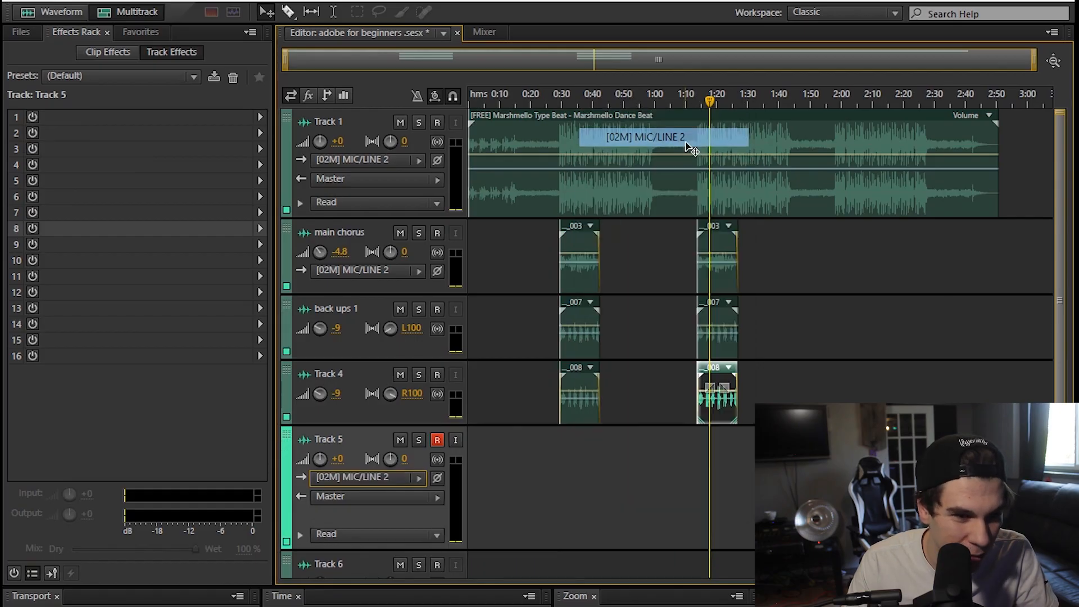
pyautogui.click(580, 107)
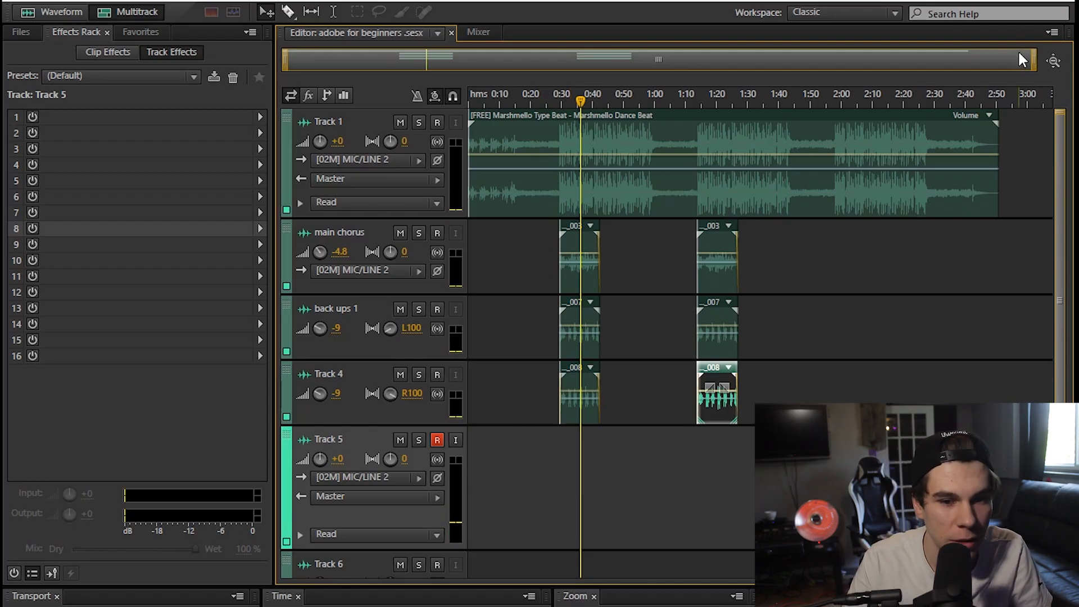
# Widen the track controls area so the pan settings show, and try the back ups 1 pan control, leaving it at L100.
pyautogui.moveTo(1034, 59); pyautogui.dragTo(930, 102)
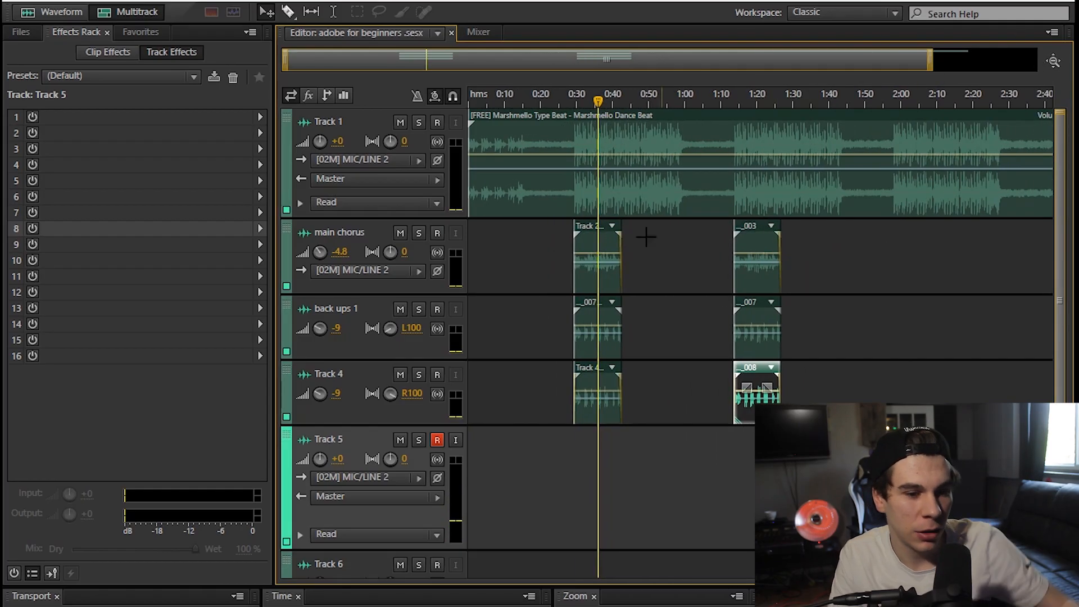
pyautogui.moveTo(930, 63); pyautogui.dragTo(664, 66)
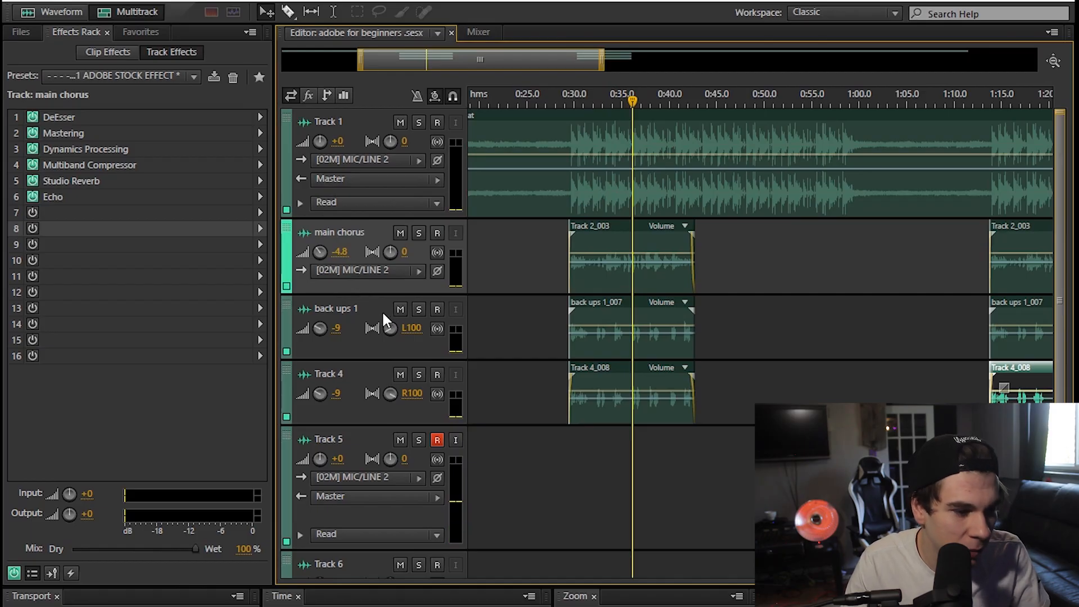
pyautogui.click(392, 353)
pyautogui.moveTo(465, 343); pyautogui.dragTo(391, 347)
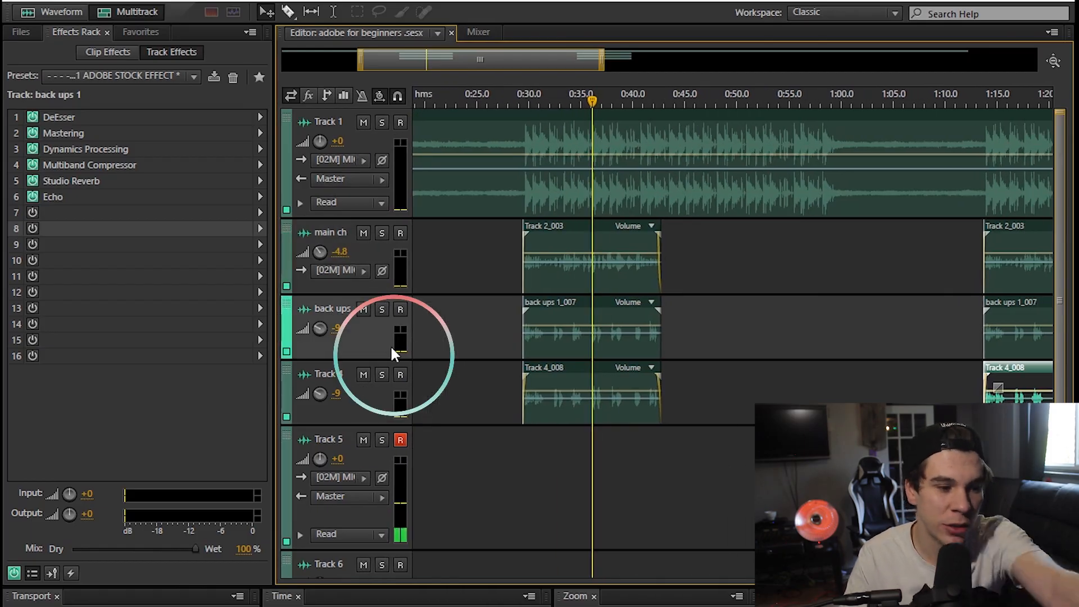
pyautogui.moveTo(409, 341); pyautogui.dragTo(516, 339)
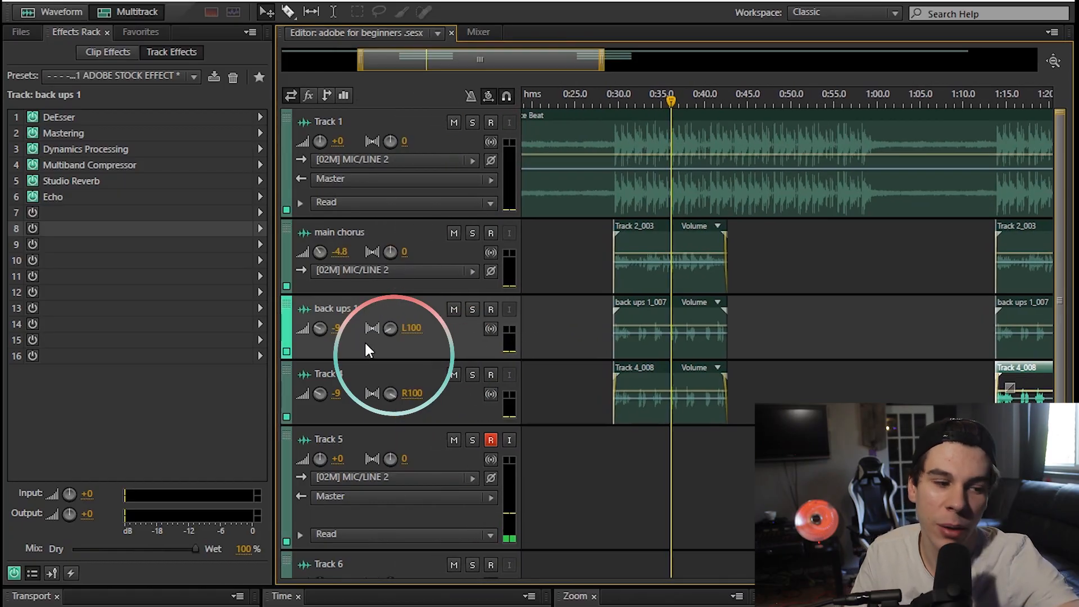
pyautogui.moveTo(390, 328); pyautogui.dragTo(416, 326)
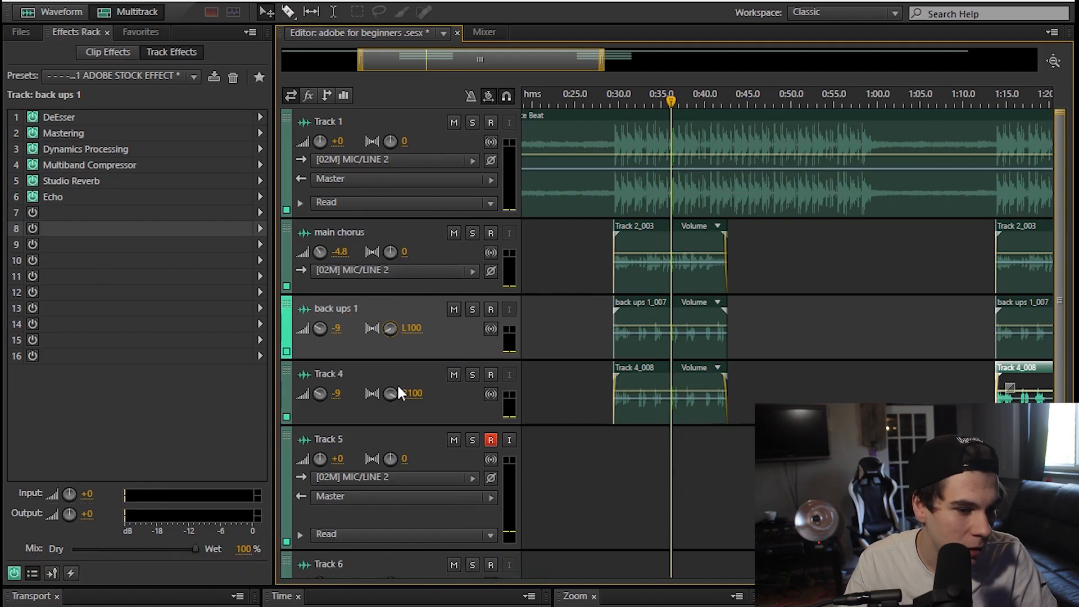
# Lower the volume of the beat on Track 1 to -4 dB.
pyautogui.click(1053, 60)
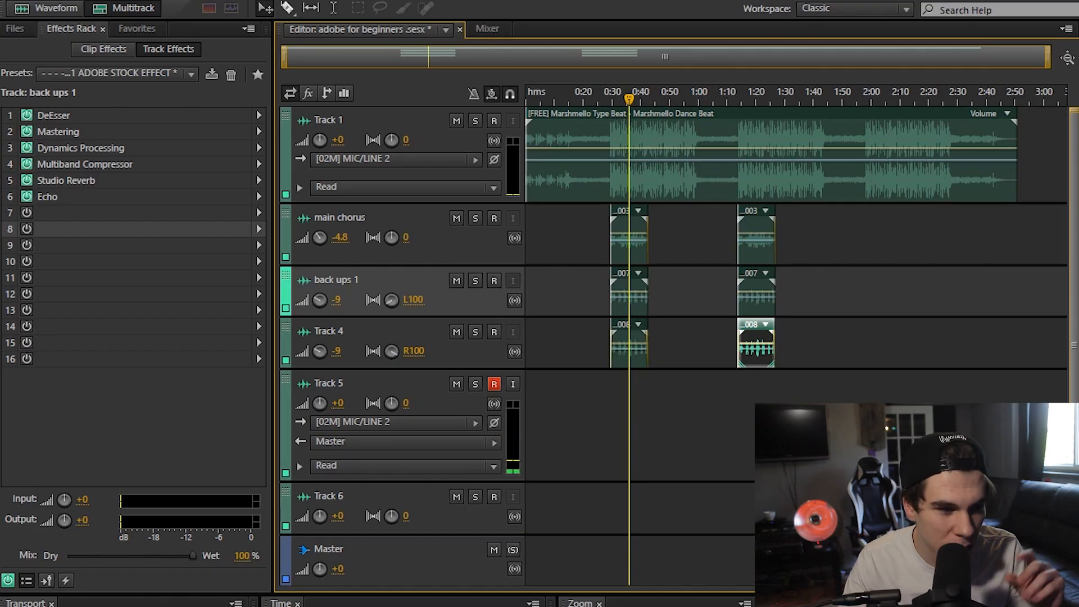
pyautogui.moveTo(319, 142); pyautogui.dragTo(314, 140)
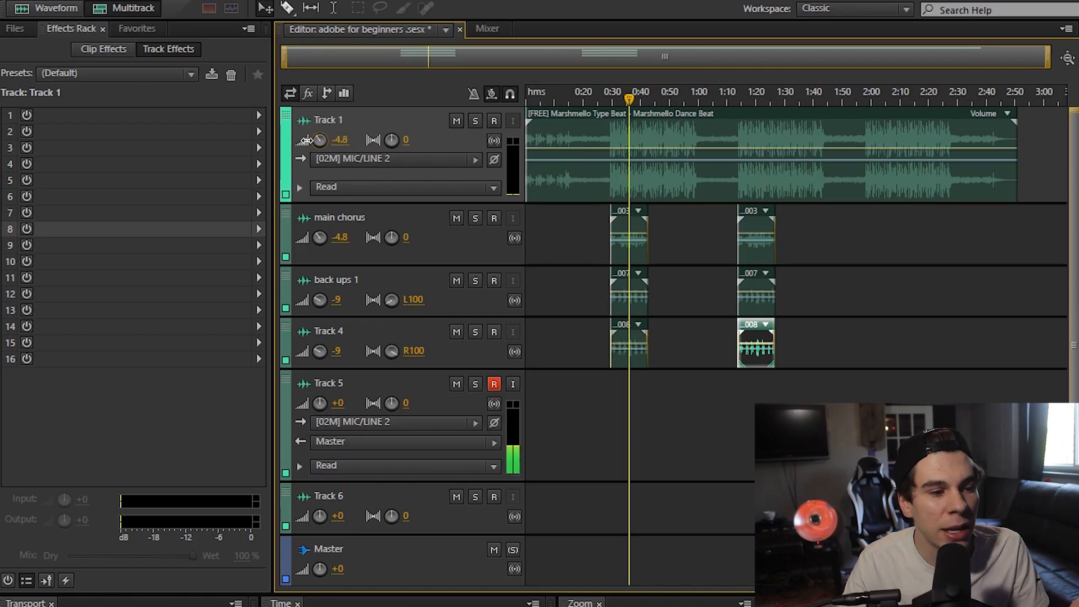
pyautogui.click(339, 140)
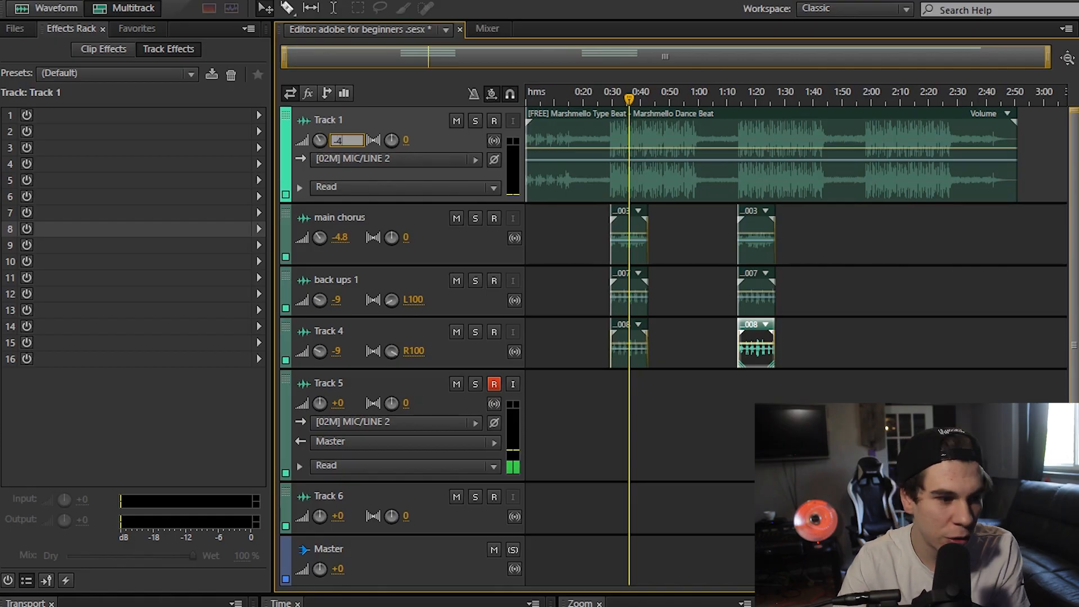
pyautogui.write('-4')
pyautogui.press('Return')
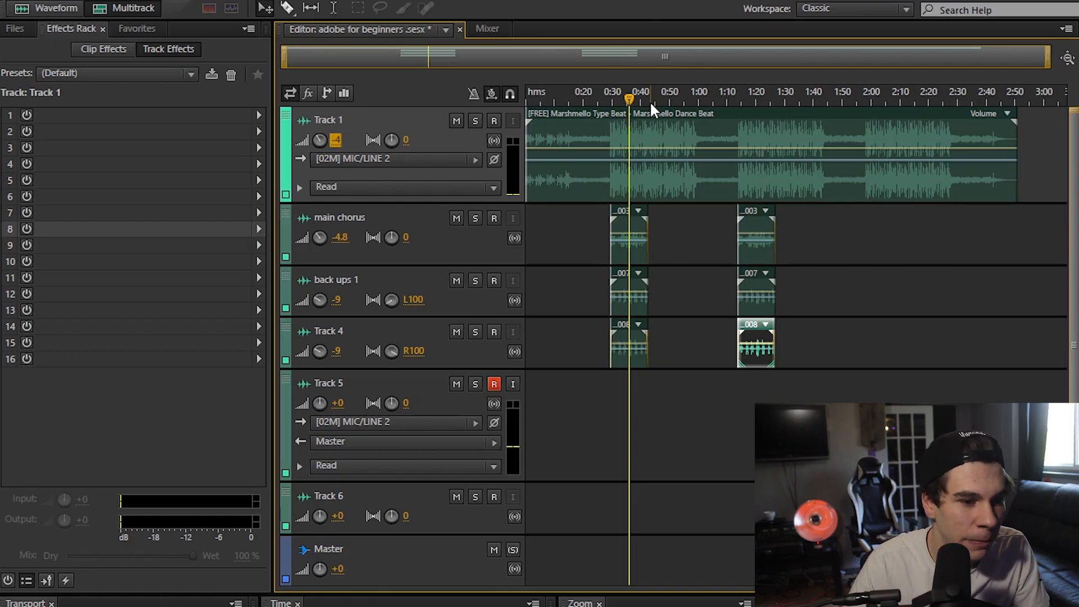
# Place the playhead at the first drop, about 0:30, and set the main chorus track's volume to -8.8 dB.
pyautogui.click(611, 100)
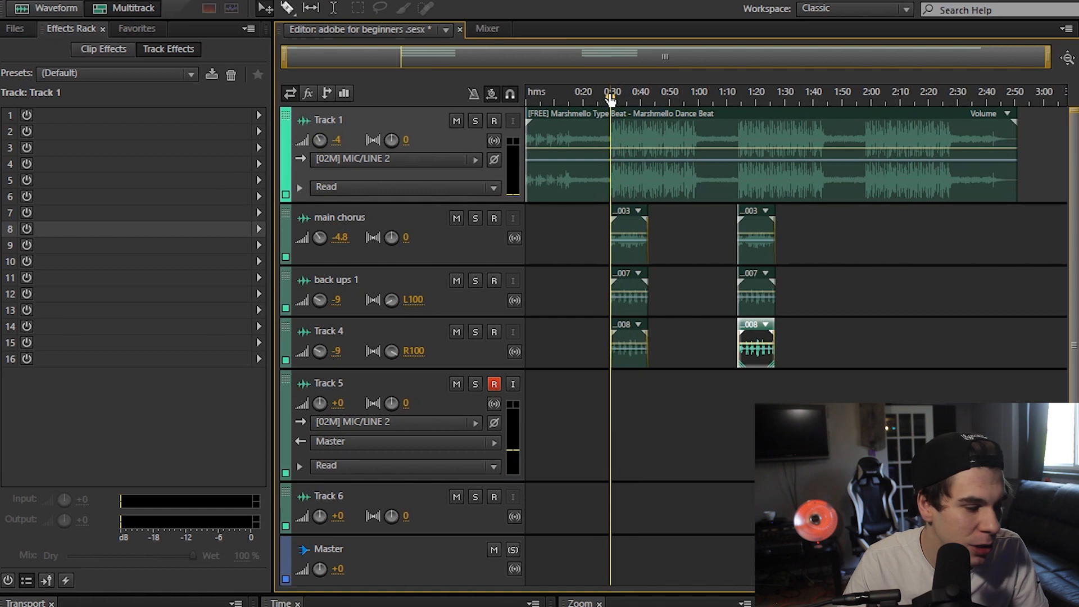
pyautogui.click(349, 236)
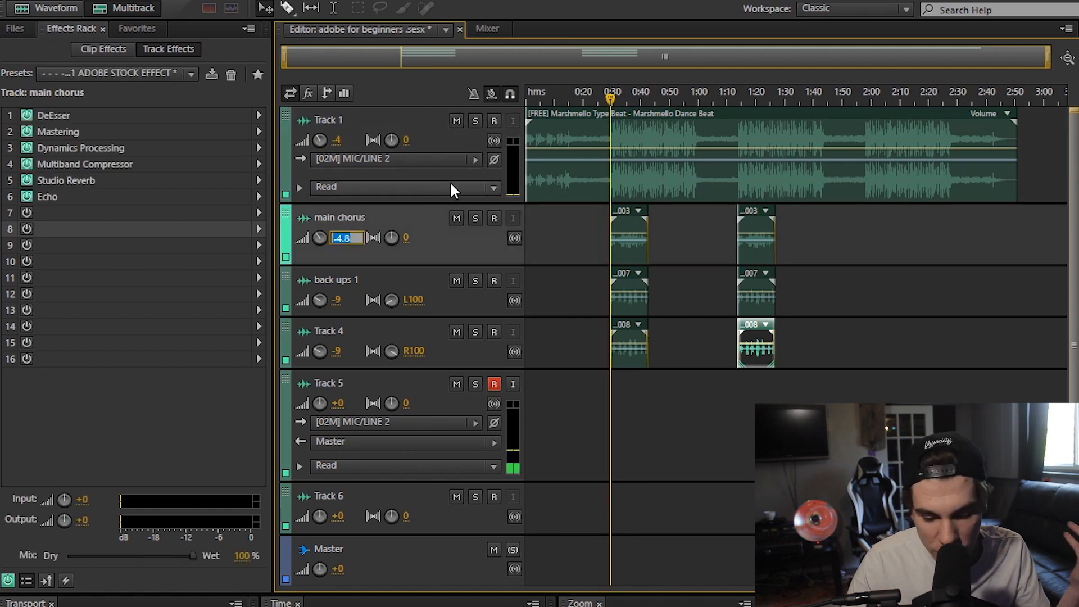
pyautogui.write('-8.8')
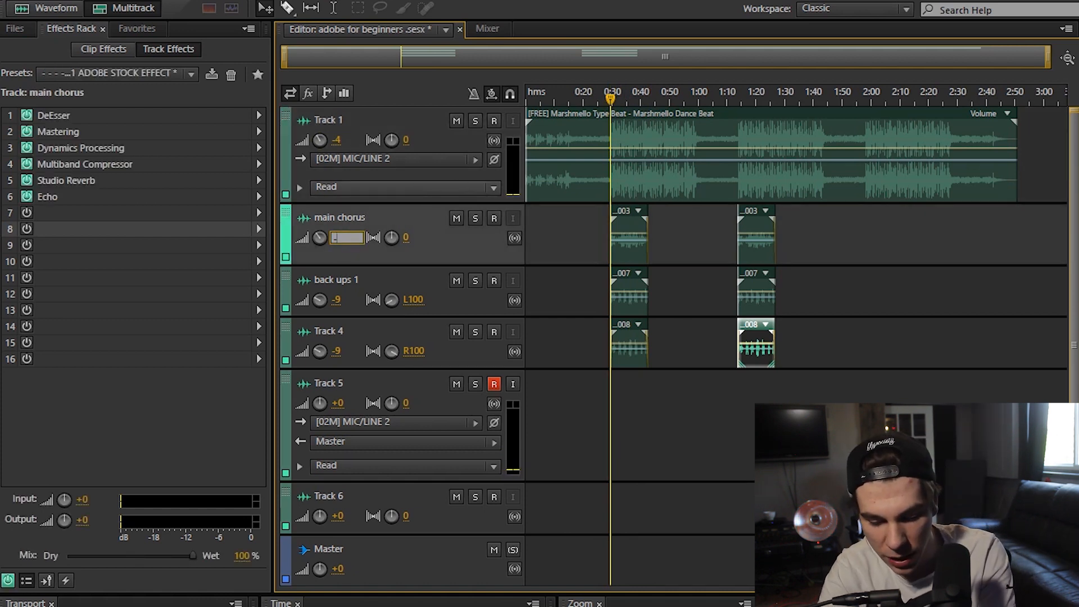
pyautogui.press('Return')
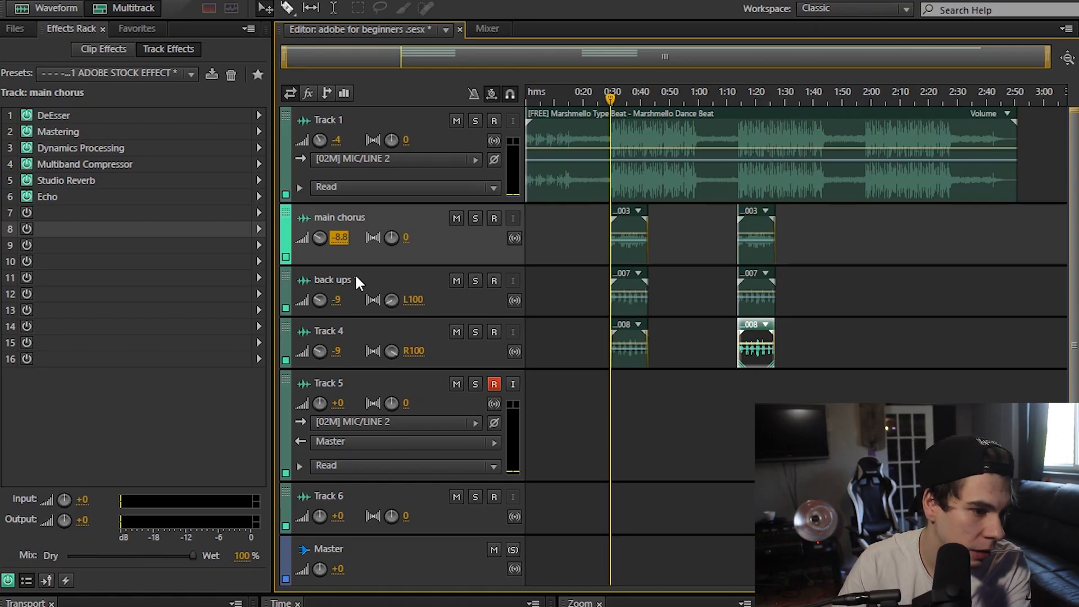
# Set the volume of both backup tracks, back ups 1 and Track 4, to -13 dB.
pyautogui.click(337, 299)
pyautogui.write('-13')
pyautogui.press('Return')
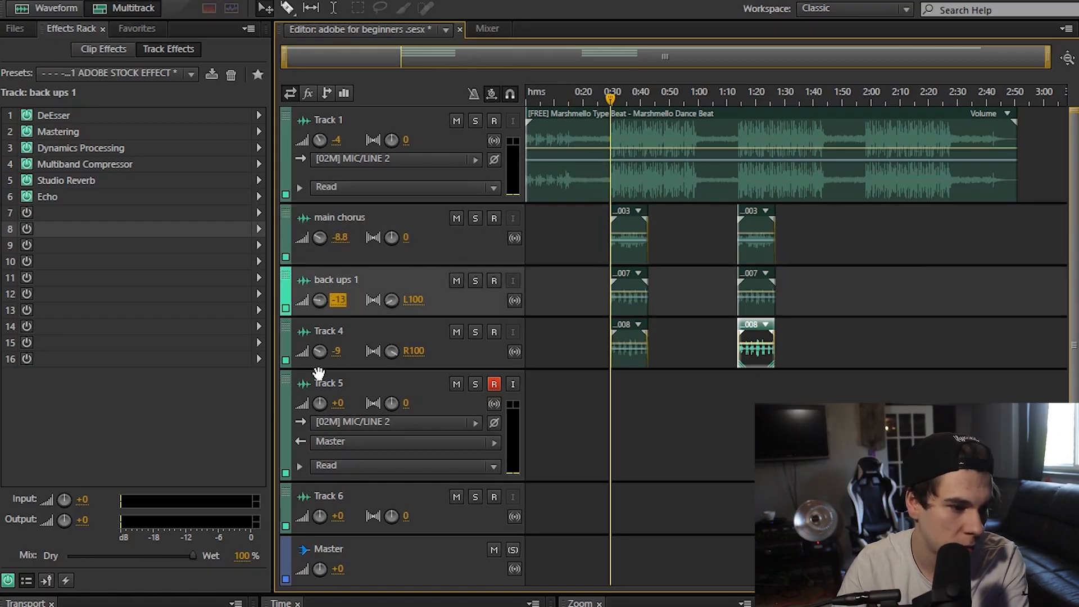
pyautogui.click(336, 351)
pyautogui.press('Return')
# Select the main chorus track, open the DeEsser in its effects rack and look through the available presets.
pyautogui.click(476, 206)
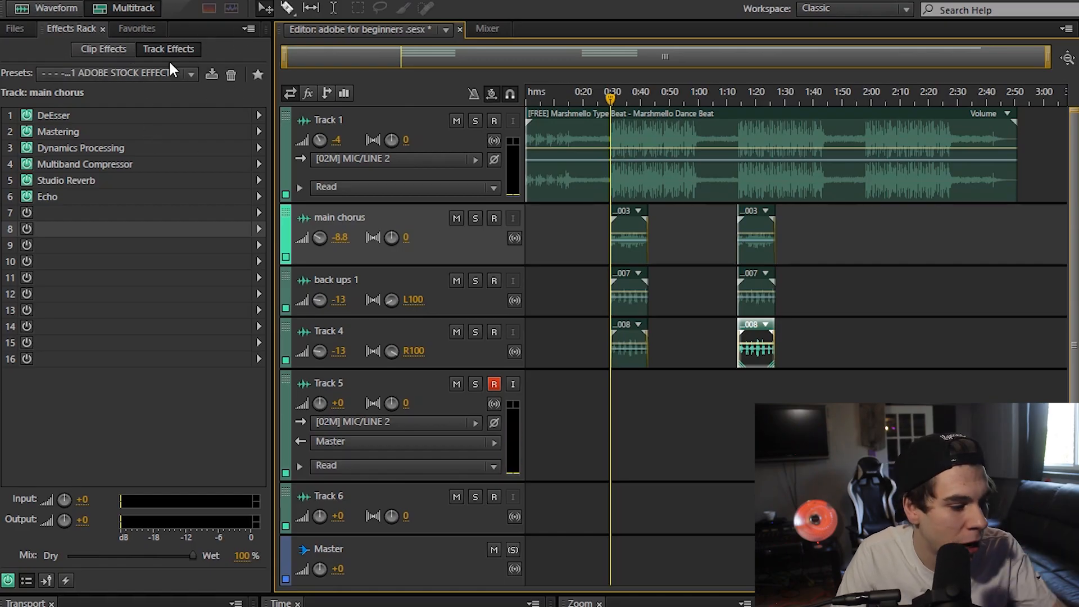
pyautogui.click(258, 228)
pyautogui.moveTo(368, 293)
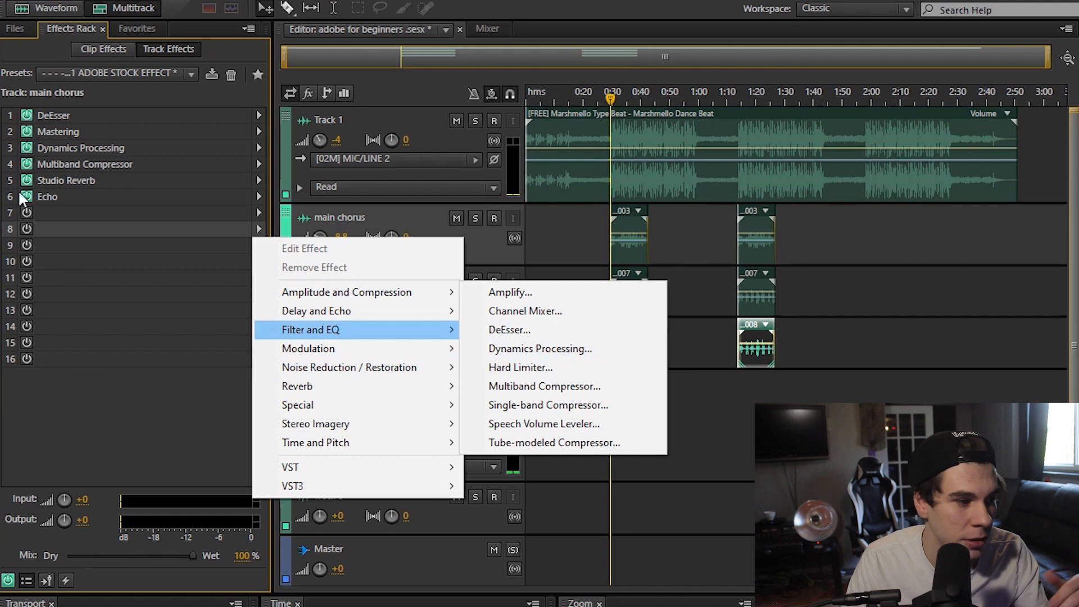
pyautogui.doubleClick(67, 114)
pyautogui.click(480, 191)
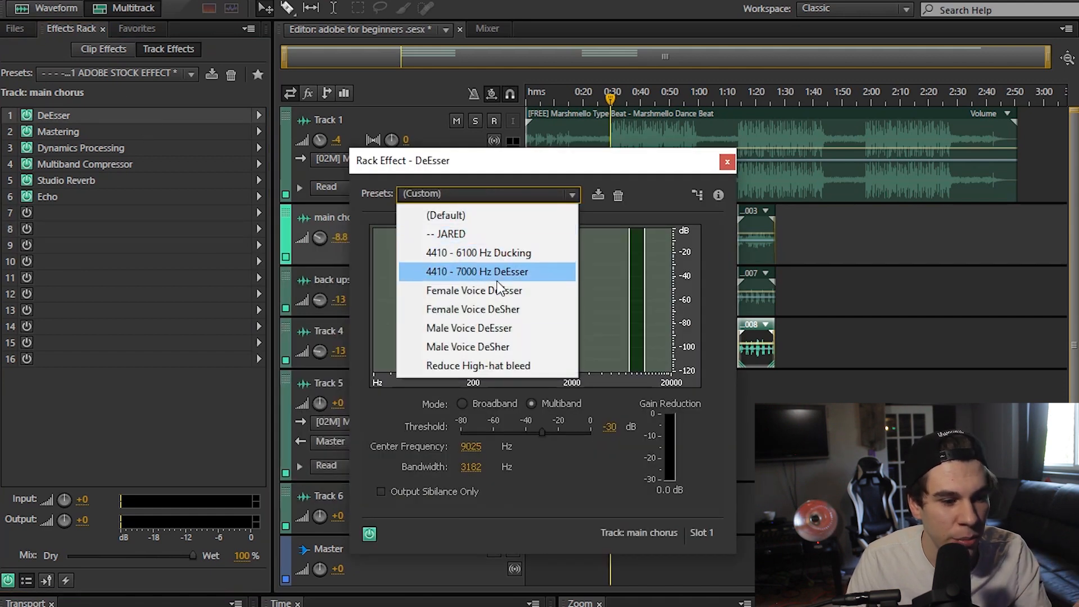
pyautogui.click(656, 187)
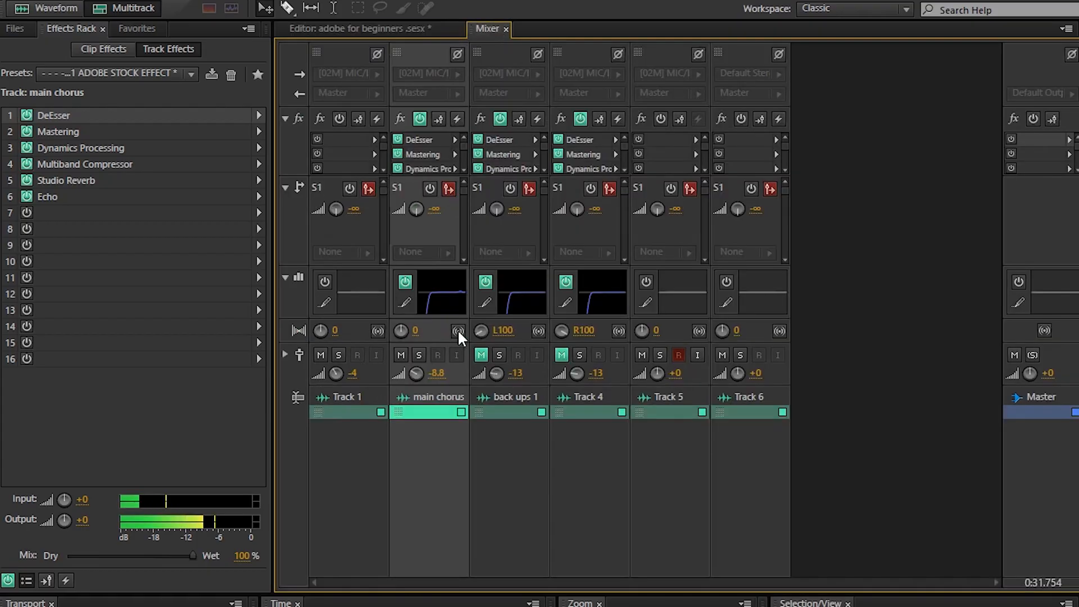
# Open the main chorus track's equalizer in the mixer and adjust its curve.
pyautogui.doubleClick(419, 302)
pyautogui.moveTo(681, 438); pyautogui.dragTo(745, 462)
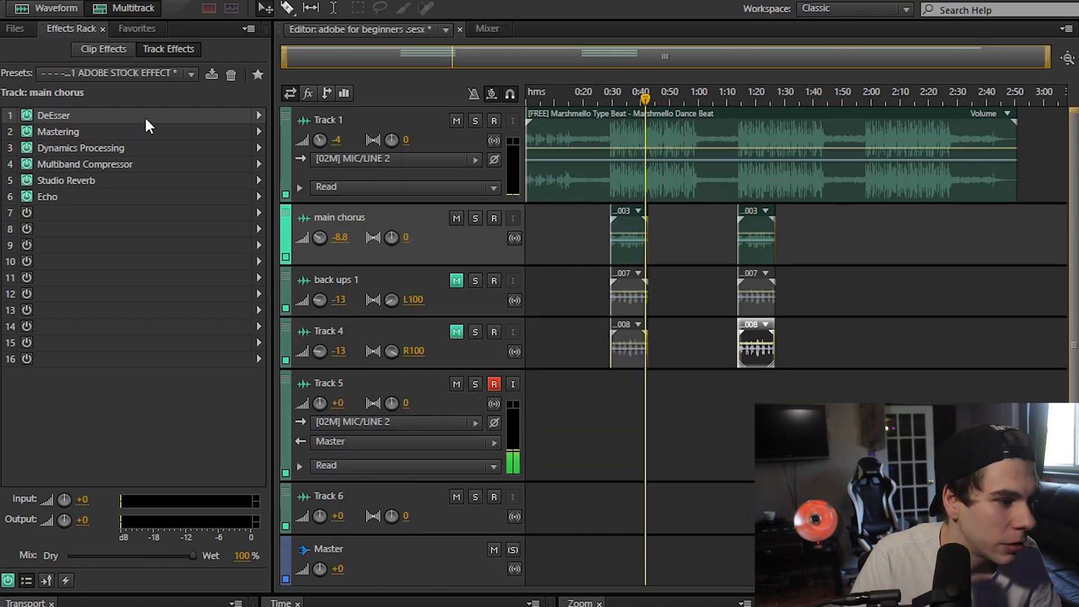
# Load the Male Voice DeEsser preset in the main chorus DeEsser and shift both edges of its frequency band higher.
pyautogui.doubleClick(150, 115)
pyautogui.click(532, 195)
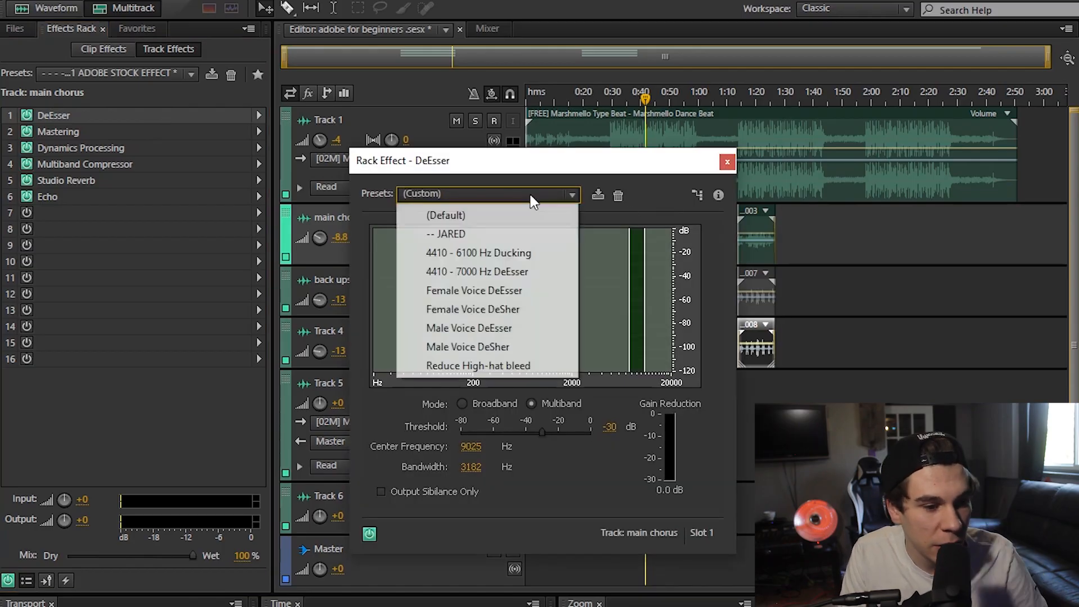
pyautogui.click(517, 327)
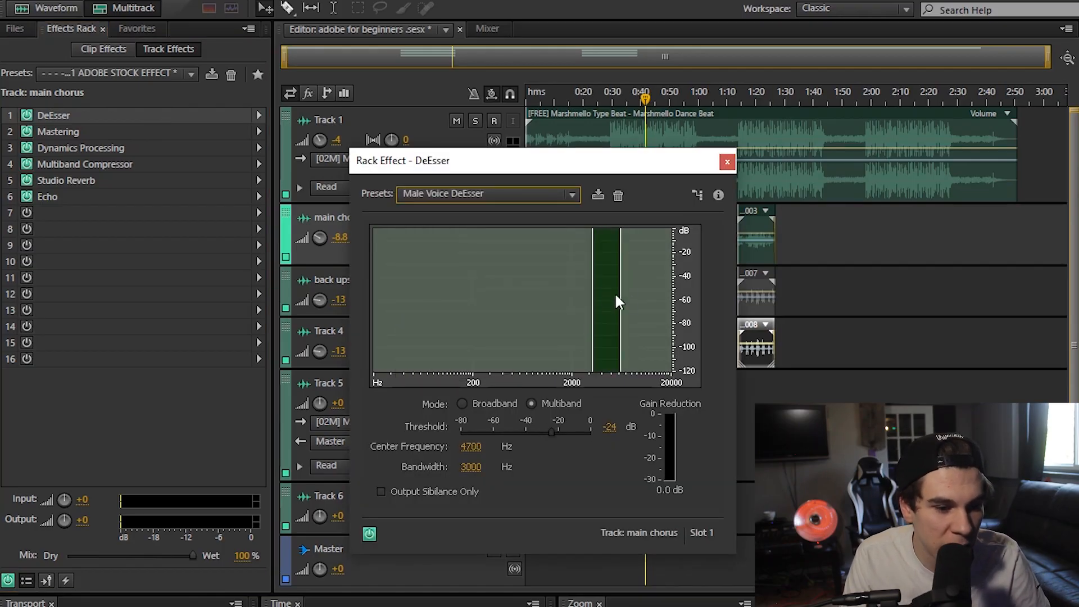
pyautogui.moveTo(620, 297); pyautogui.dragTo(641, 298)
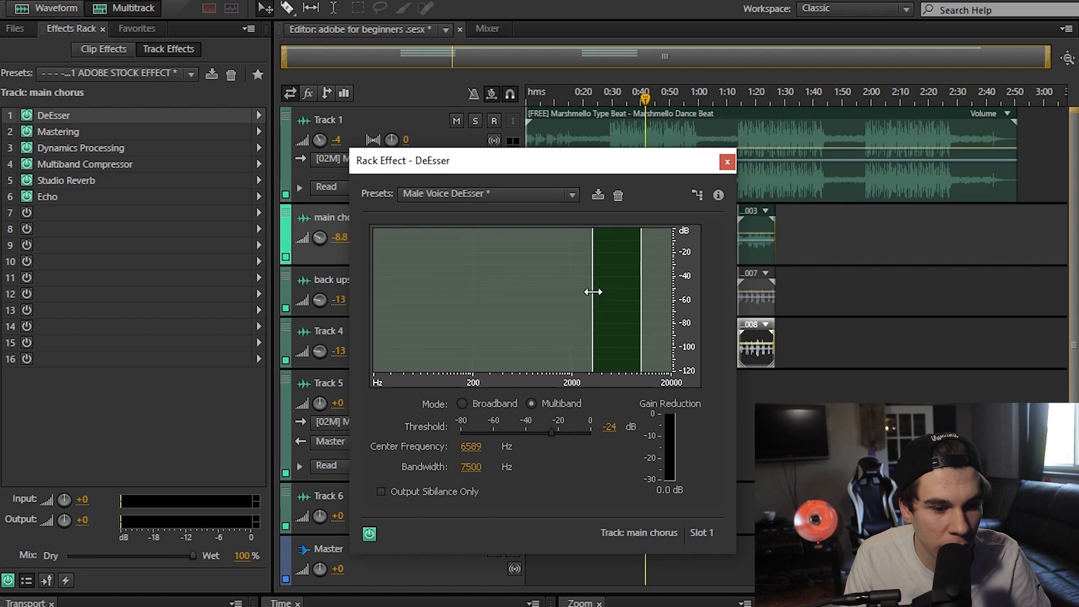
pyautogui.moveTo(597, 303); pyautogui.dragTo(627, 314)
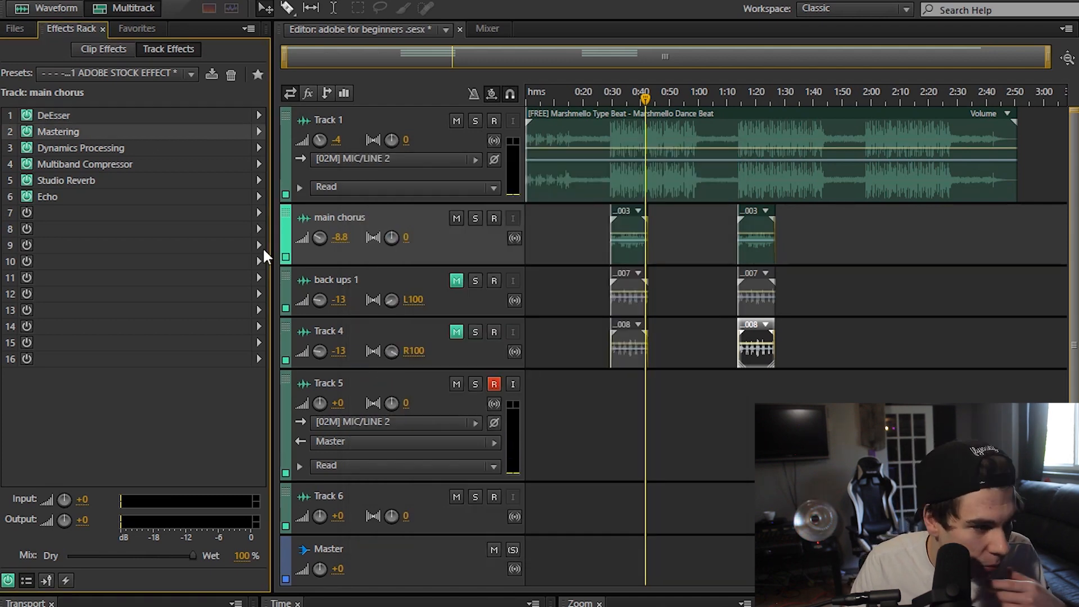
# Set the Widener amount to 0% in the main chorus track's Mastering effect and close the effect.
pyautogui.click(257, 227)
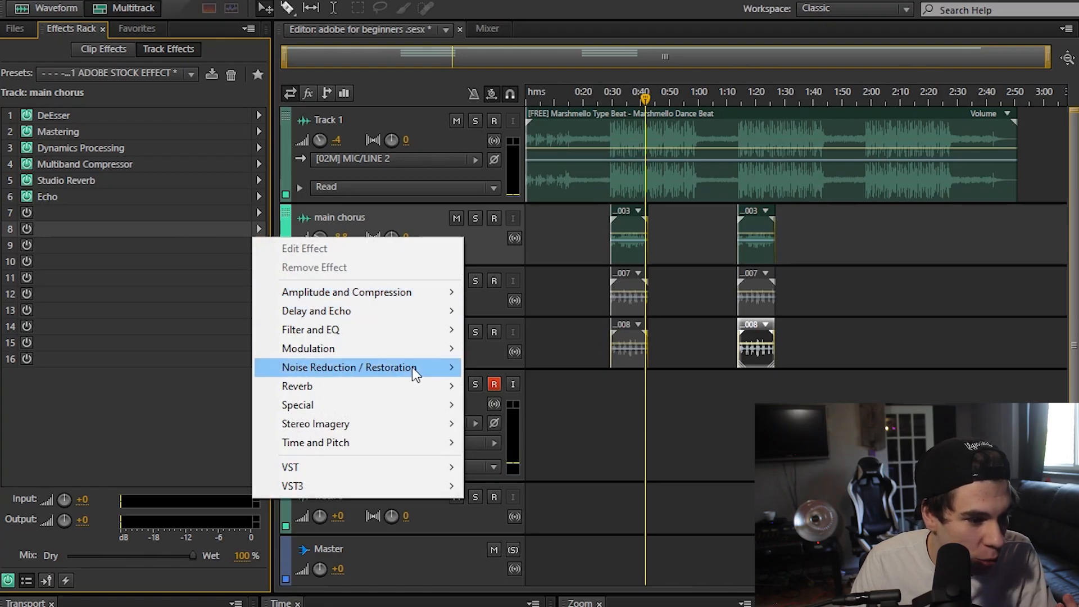
pyautogui.moveTo(410, 407)
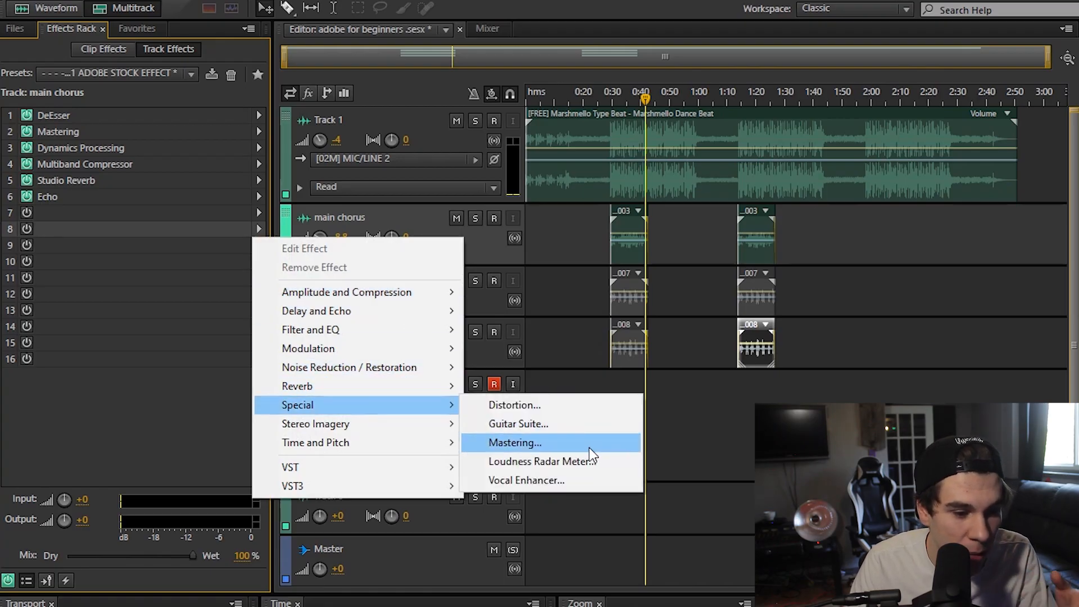
pyautogui.click(143, 127)
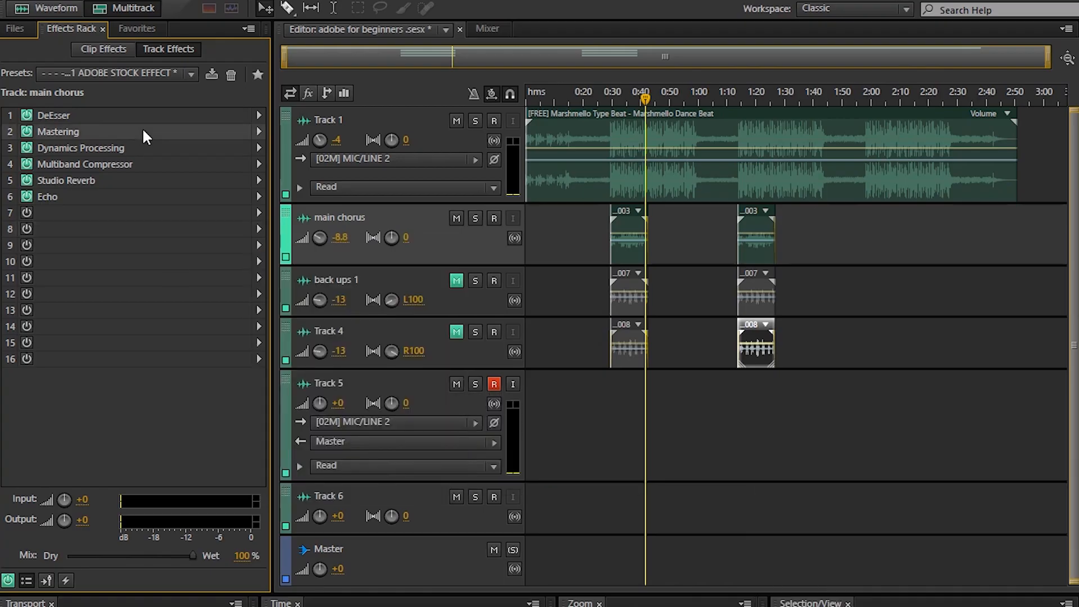
pyautogui.doubleClick(143, 127)
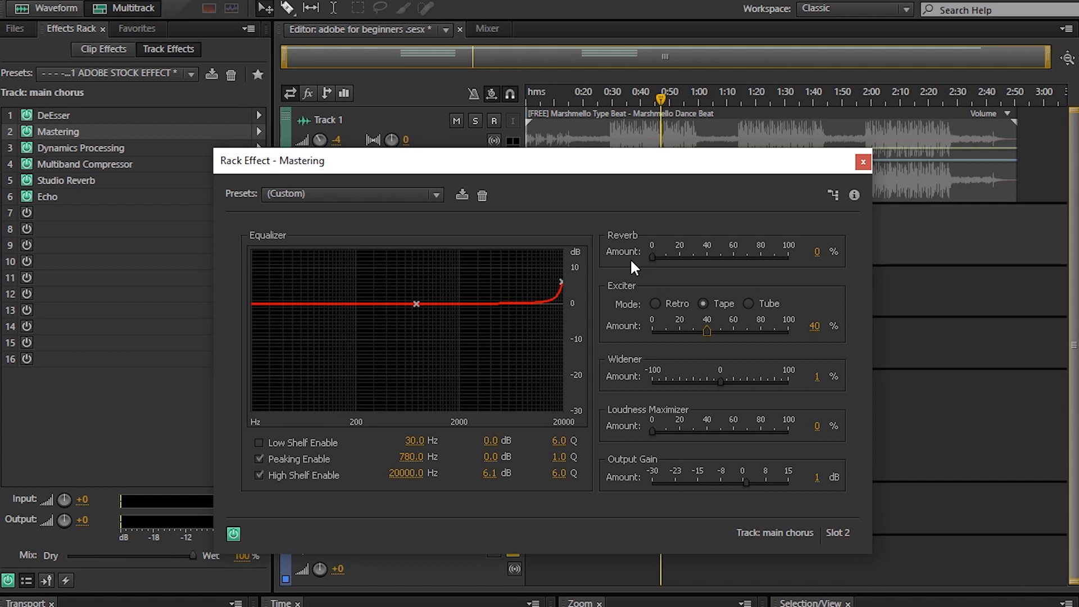
pyautogui.click(811, 376)
pyautogui.write('0')
pyautogui.press('Tab')
pyautogui.moveTo(780, 151); pyautogui.dragTo(796, 190)
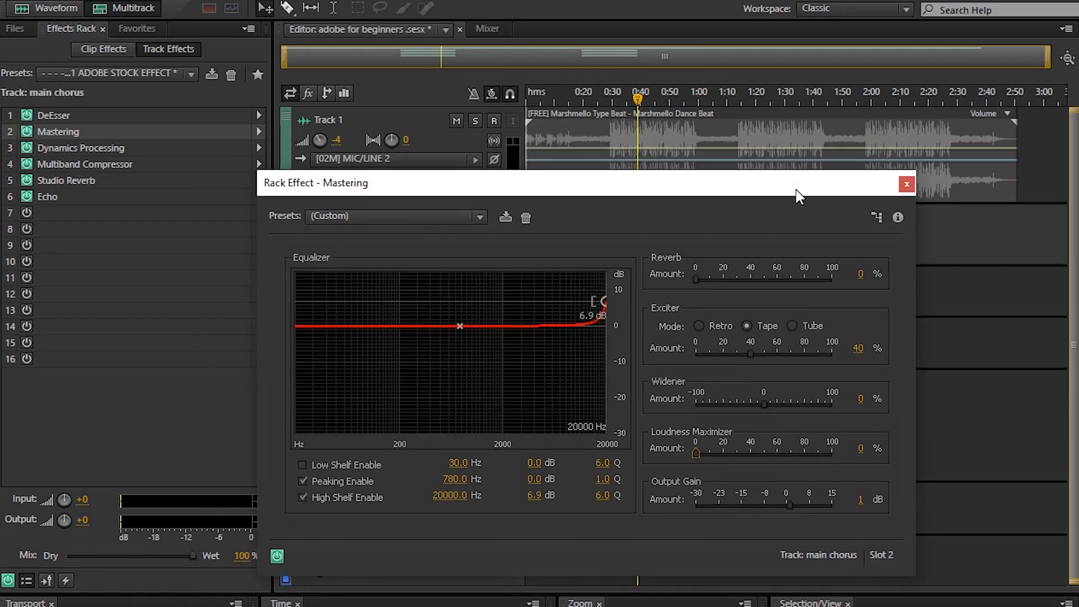
pyautogui.click(907, 185)
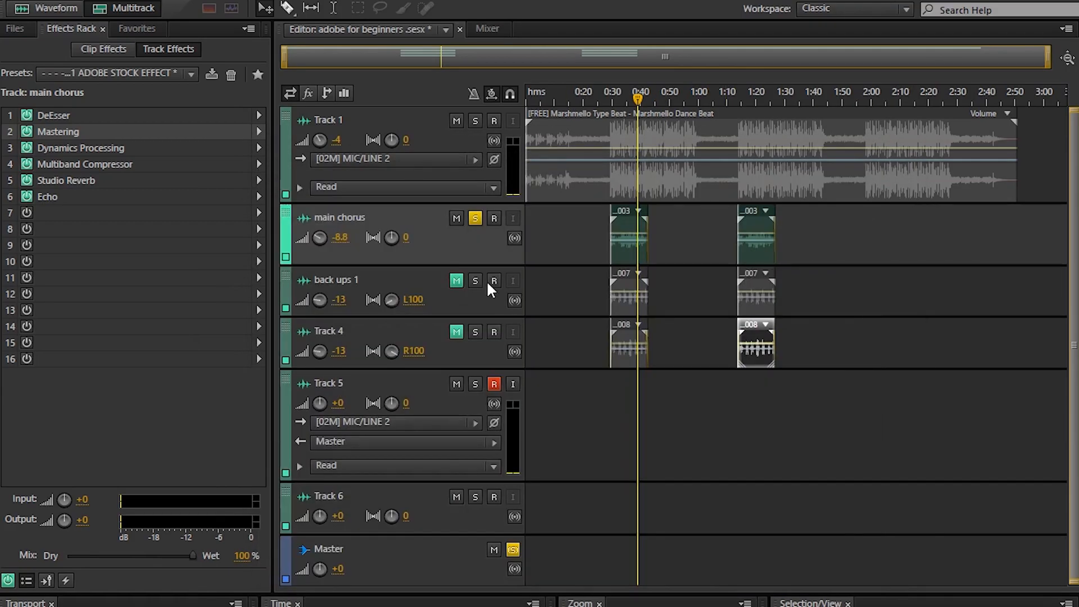
# Apply the Classic Soft Knee preset to the main chorus track's Dynamics Processing effect and close it.
pyautogui.doubleClick(170, 153)
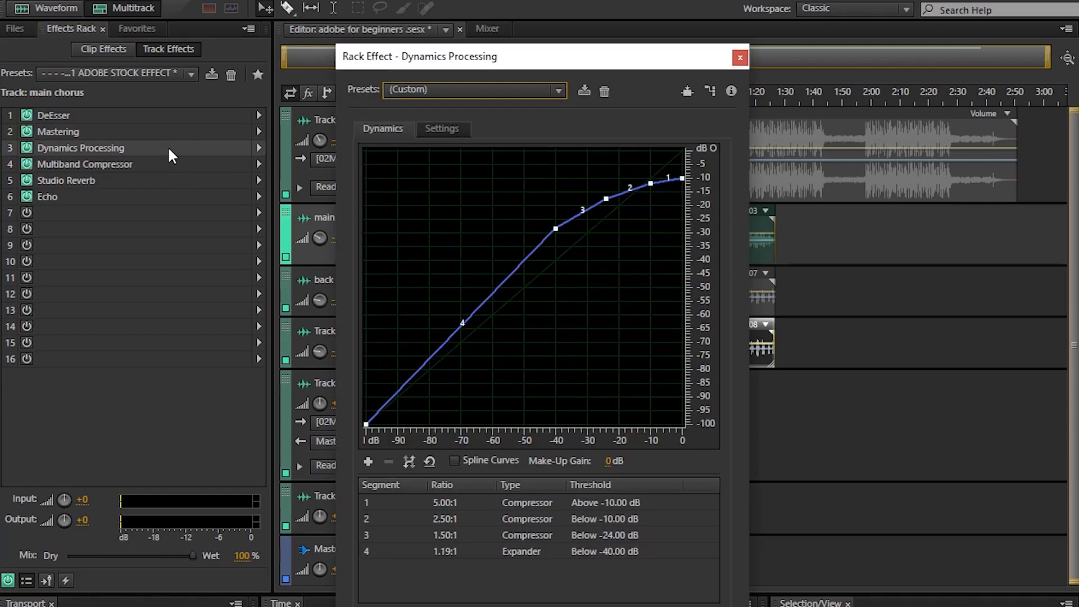
pyautogui.click(508, 93)
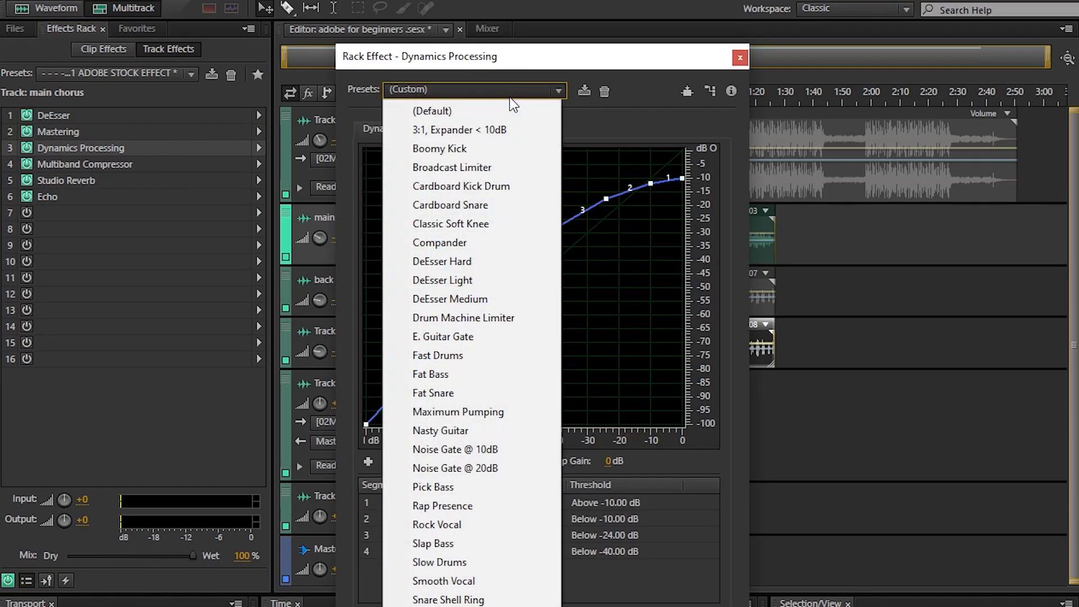
pyautogui.click(483, 224)
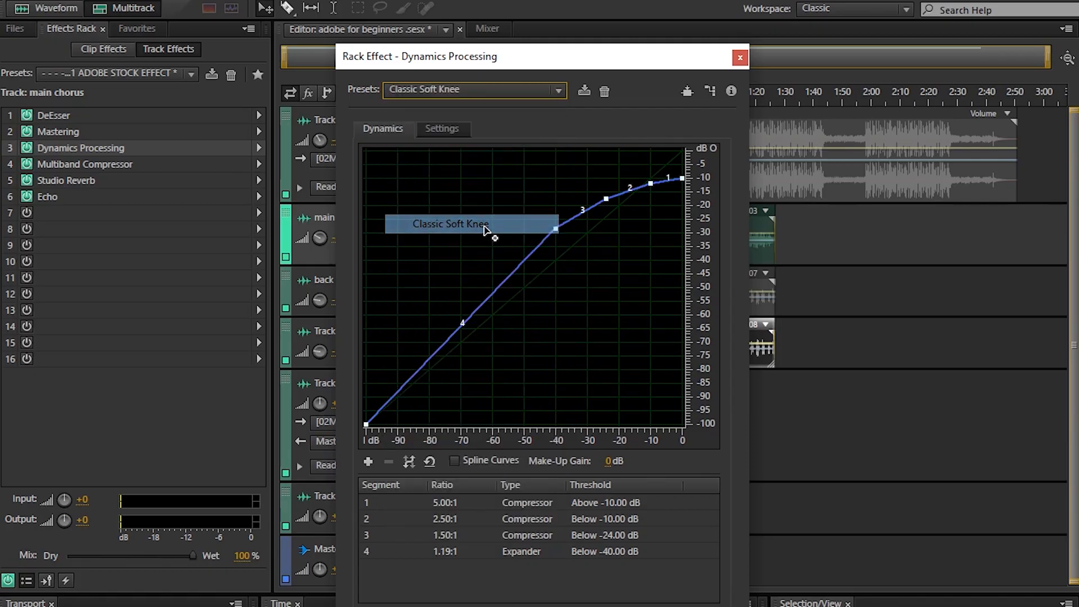
pyautogui.click(740, 63)
# Open the main chorus track's Multiband Compressor, try the threshold control of the highest band, and close the effect.
pyautogui.doubleClick(122, 167)
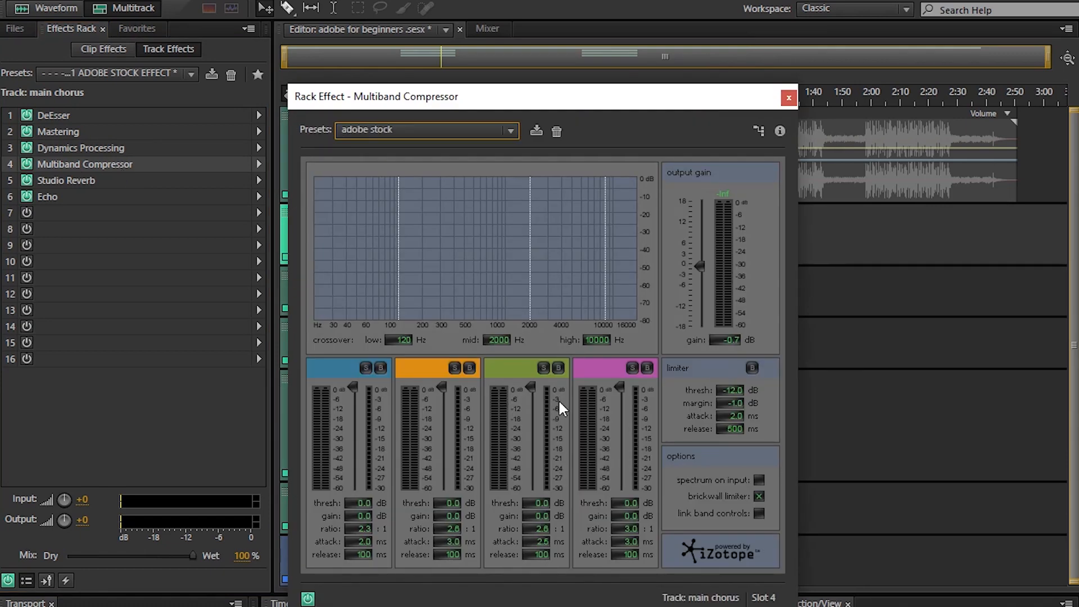
pyautogui.moveTo(611, 510); pyautogui.dragTo(646, 505)
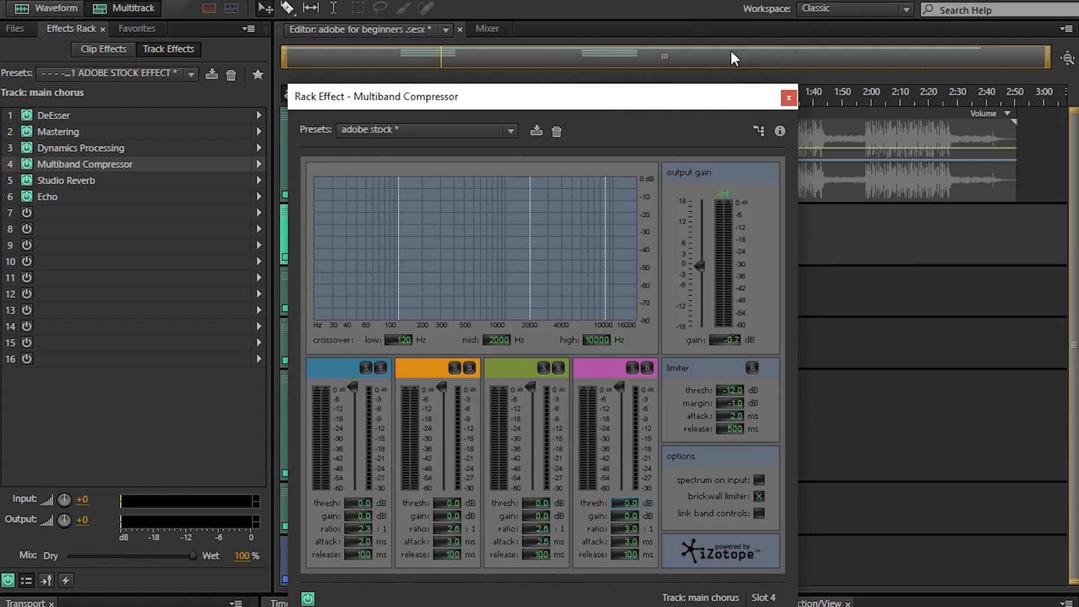
pyautogui.click(788, 97)
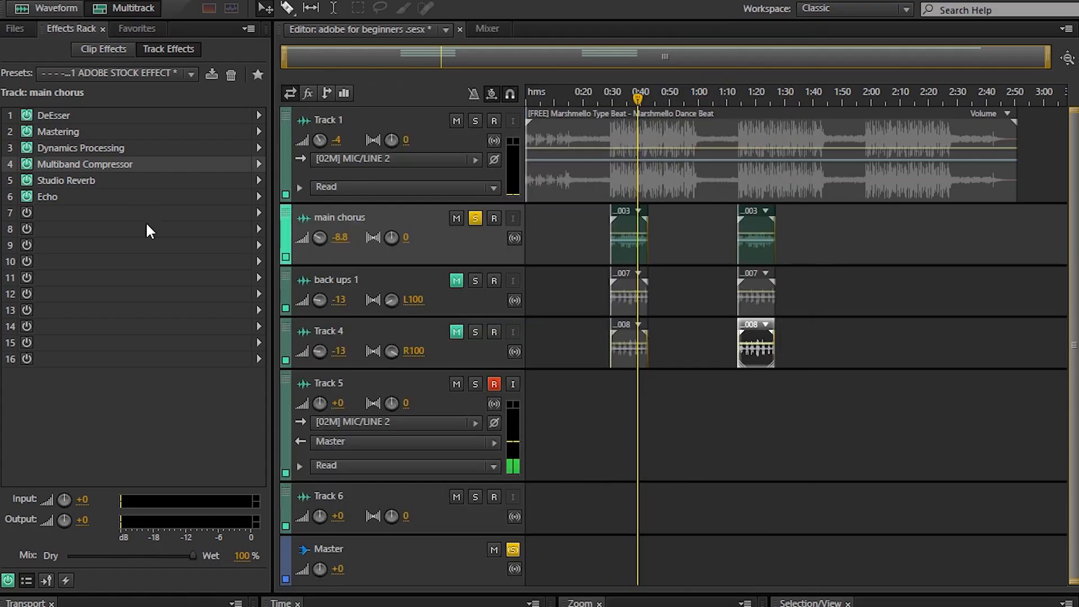
# Add a second Multiband Compressor in slot 8 of the main chorus effects rack and remove it again.
pyautogui.click(256, 235)
pyautogui.moveTo(342, 289)
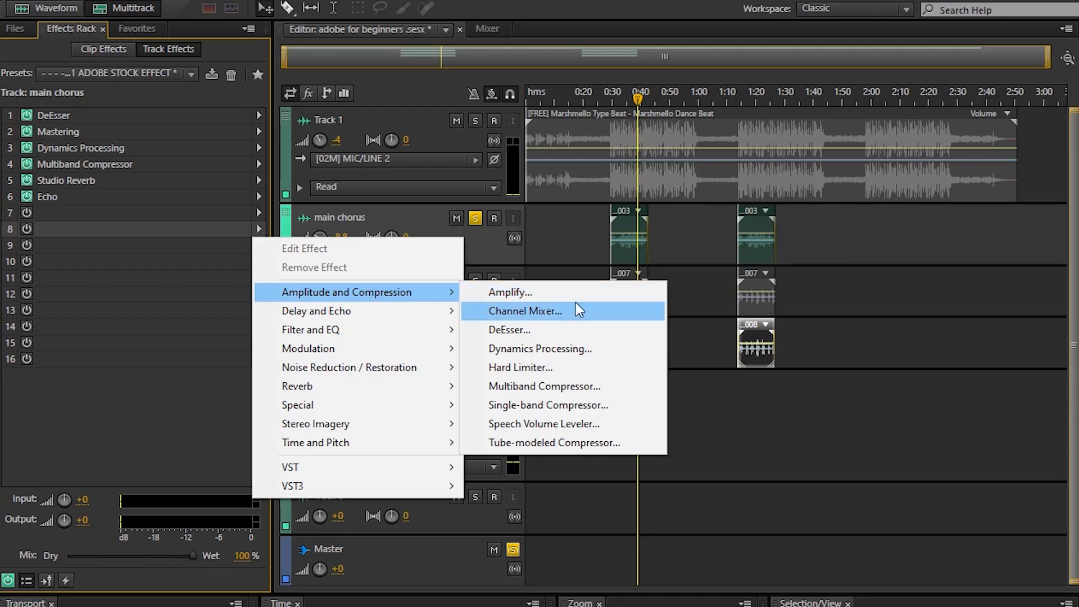
pyautogui.click(577, 392)
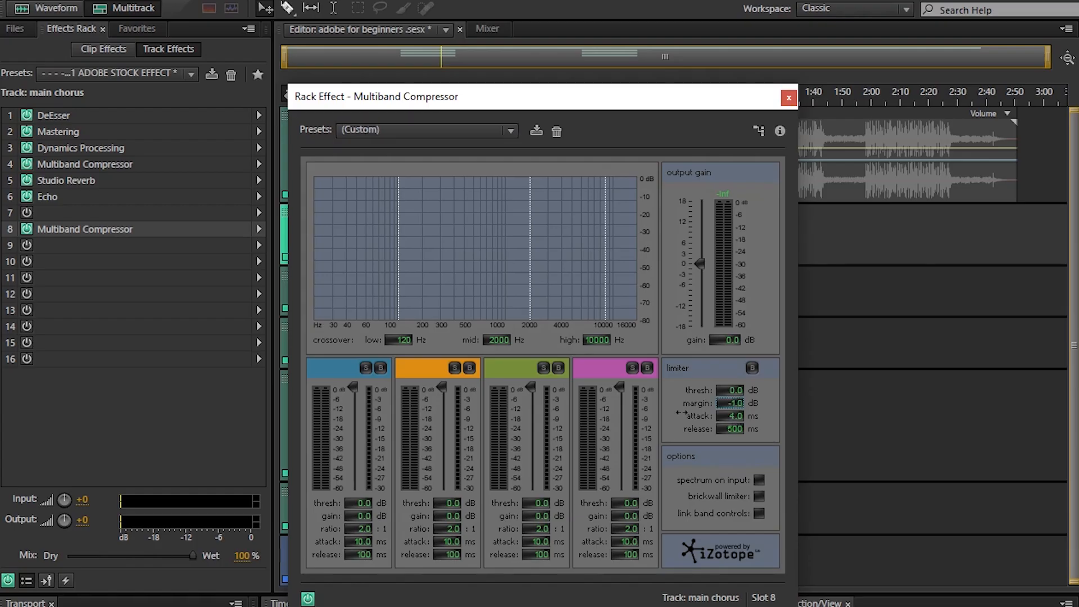
pyautogui.click(788, 98)
pyautogui.rightClick(247, 230)
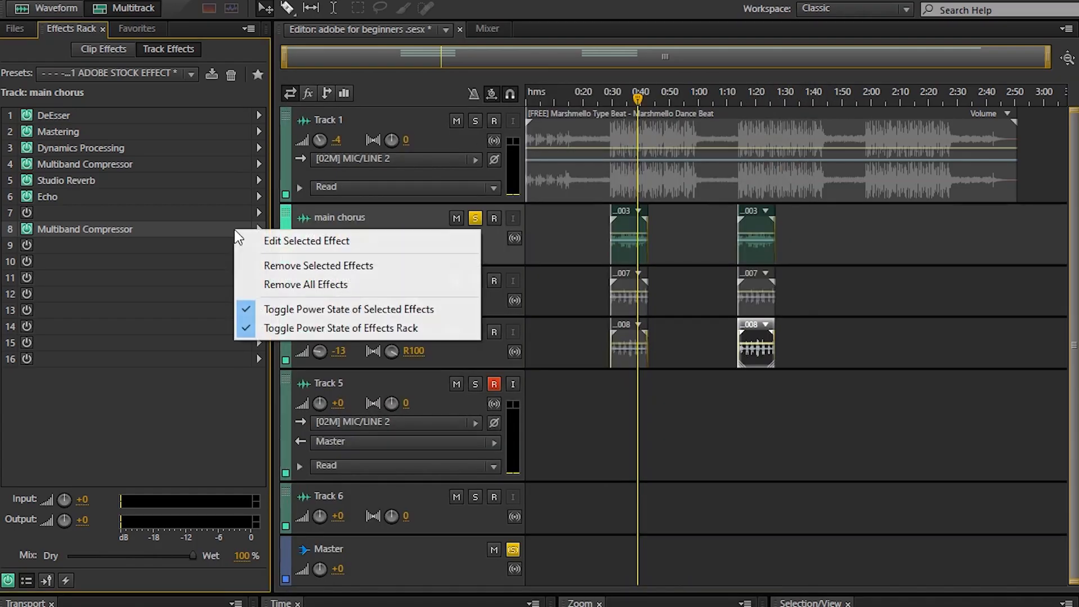
pyautogui.click(291, 271)
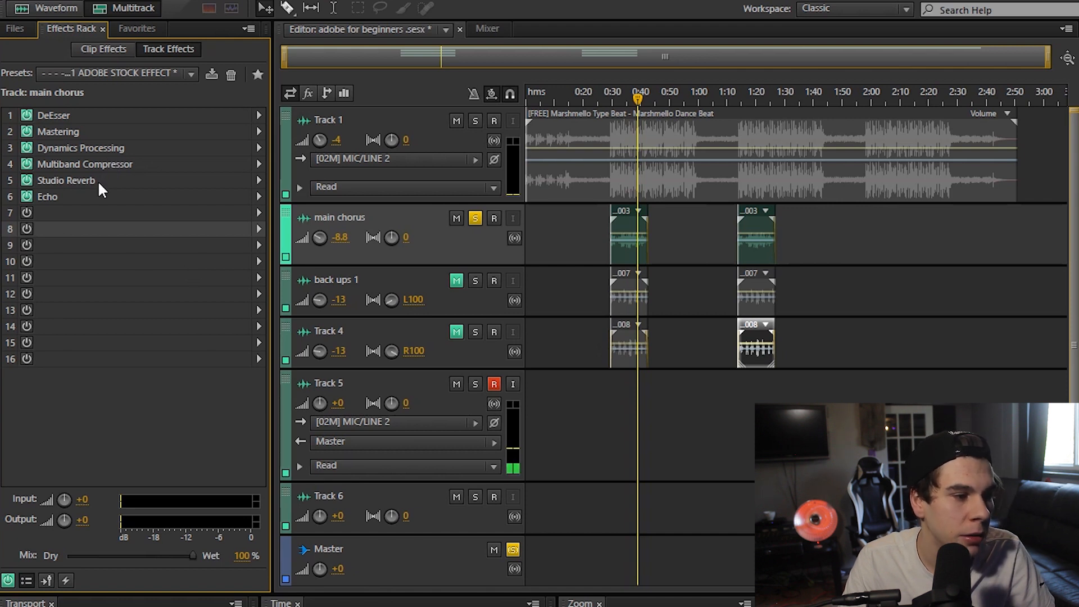
# Examine the main chorus track's Studio Reverb settings and the list of available reverb effects.
pyautogui.doubleClick(98, 180)
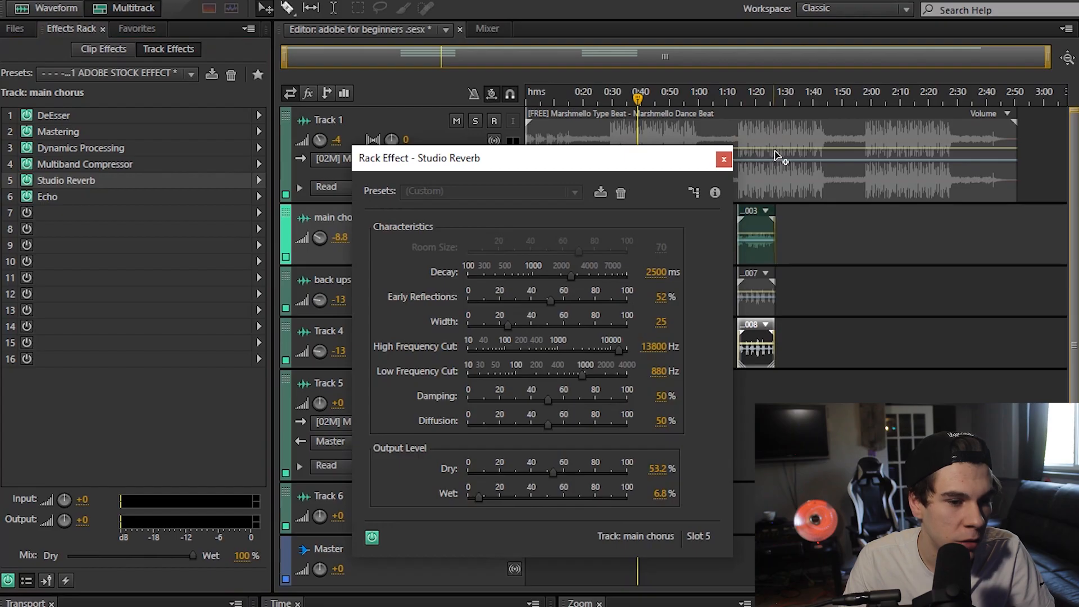
pyautogui.click(724, 159)
pyautogui.click(258, 228)
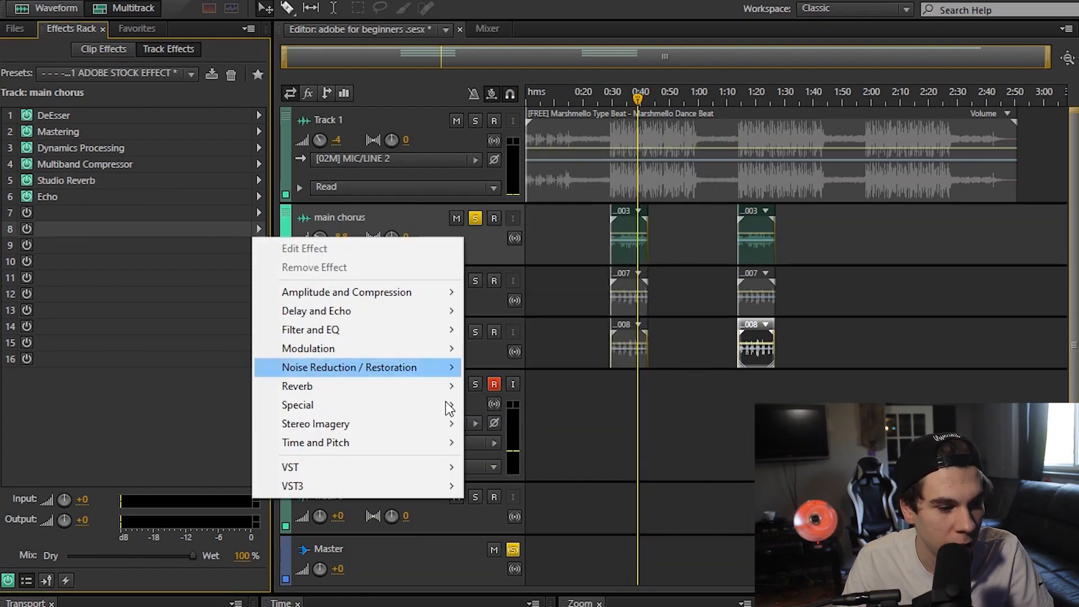
pyautogui.moveTo(422, 400)
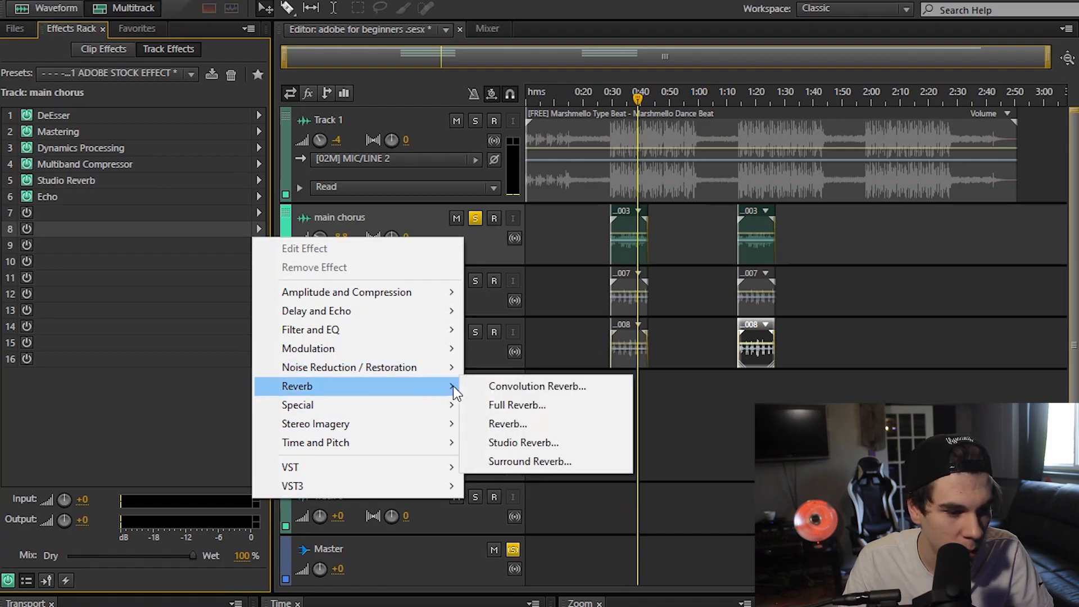
pyautogui.click(568, 442)
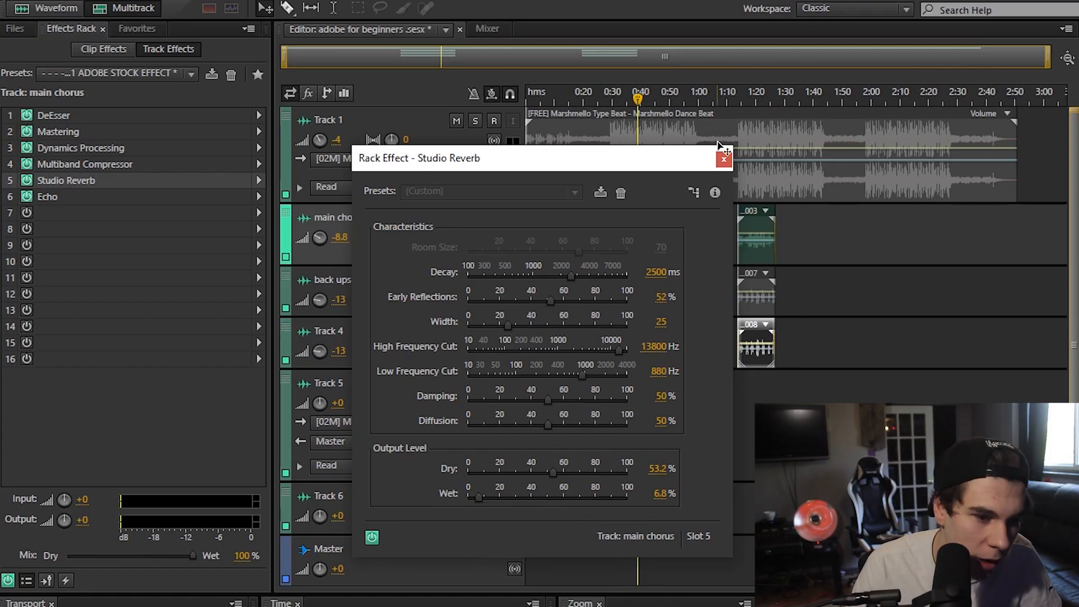
pyautogui.click(724, 159)
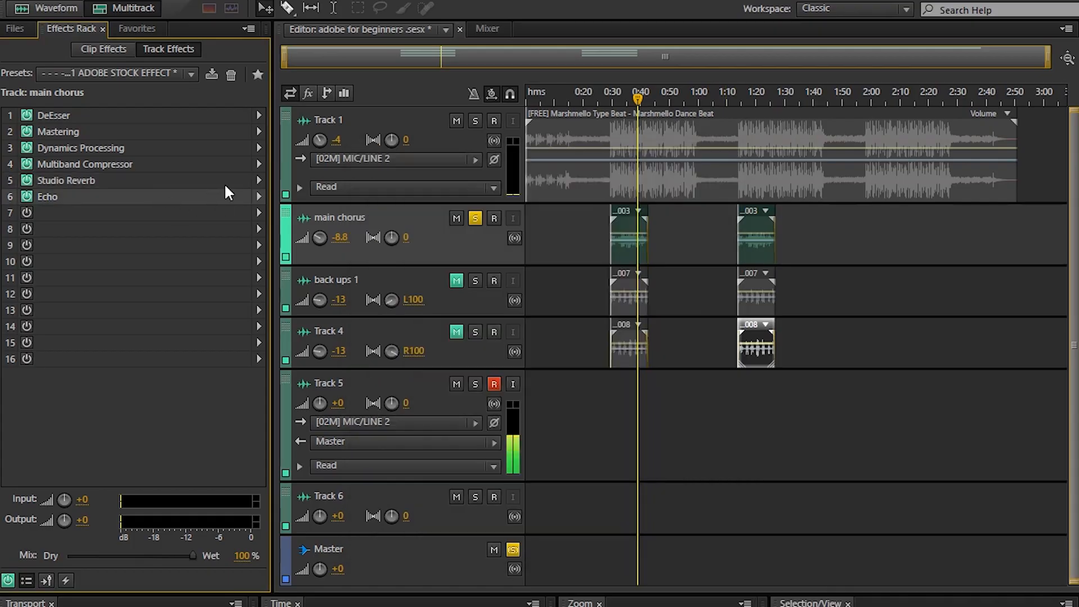
# Play the main chorus from 0:30 and set its Echo effect's delay time to 400 ms and feedback to 8.1%.
pyautogui.click(610, 98)
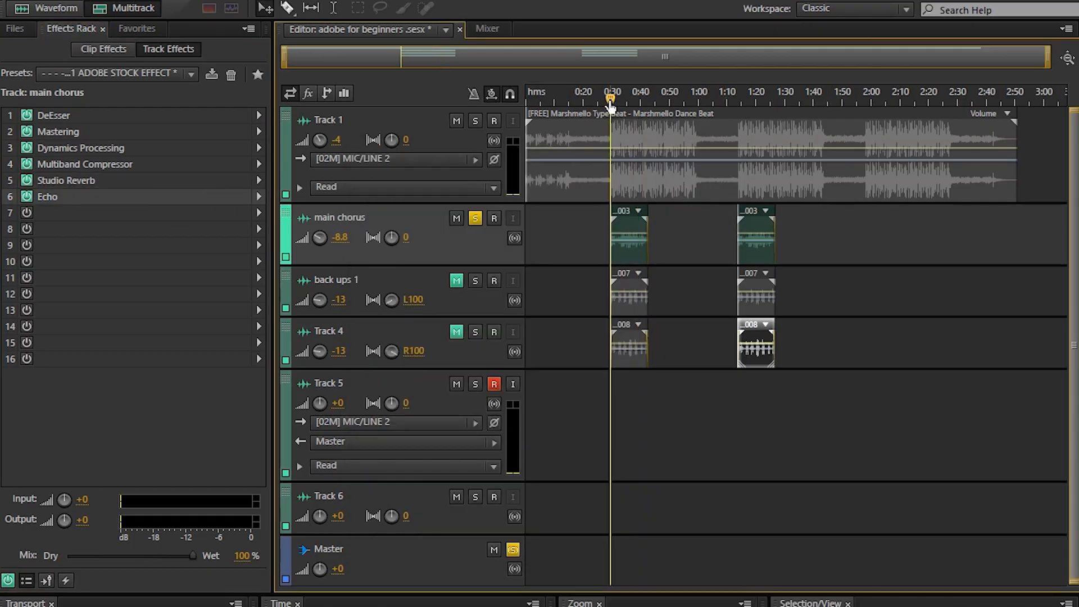
pyautogui.press('space')
pyautogui.doubleClick(146, 194)
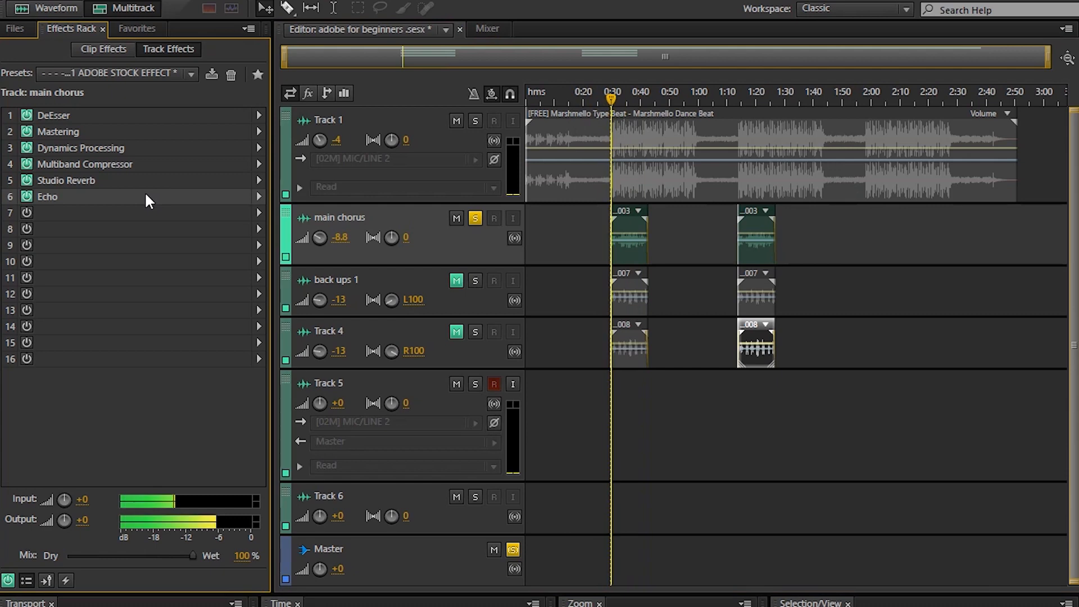
pyautogui.click(443, 271)
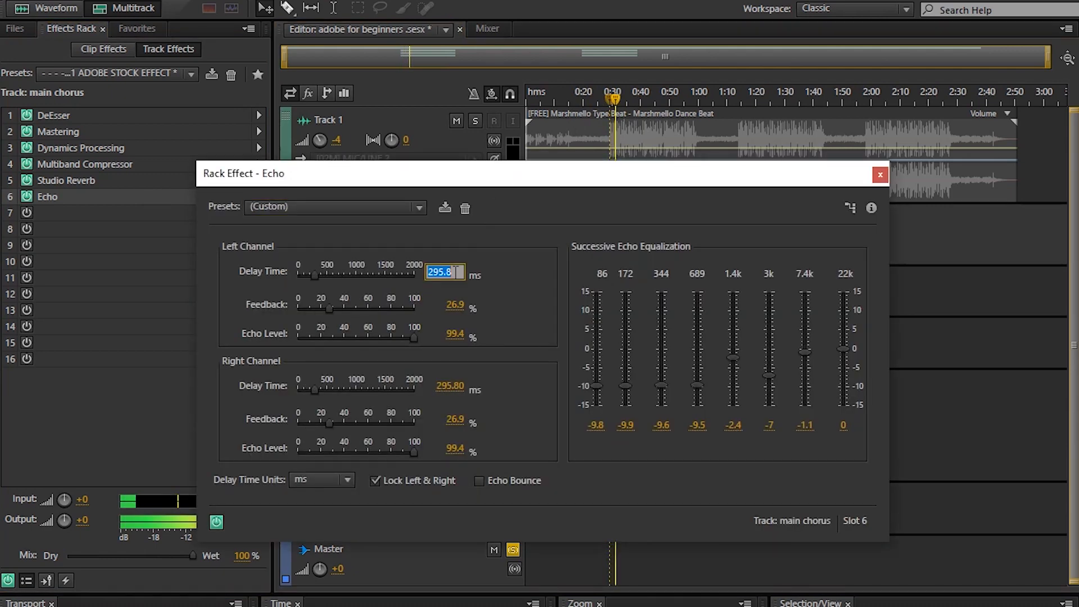
pyautogui.write('400')
pyautogui.press('Return')
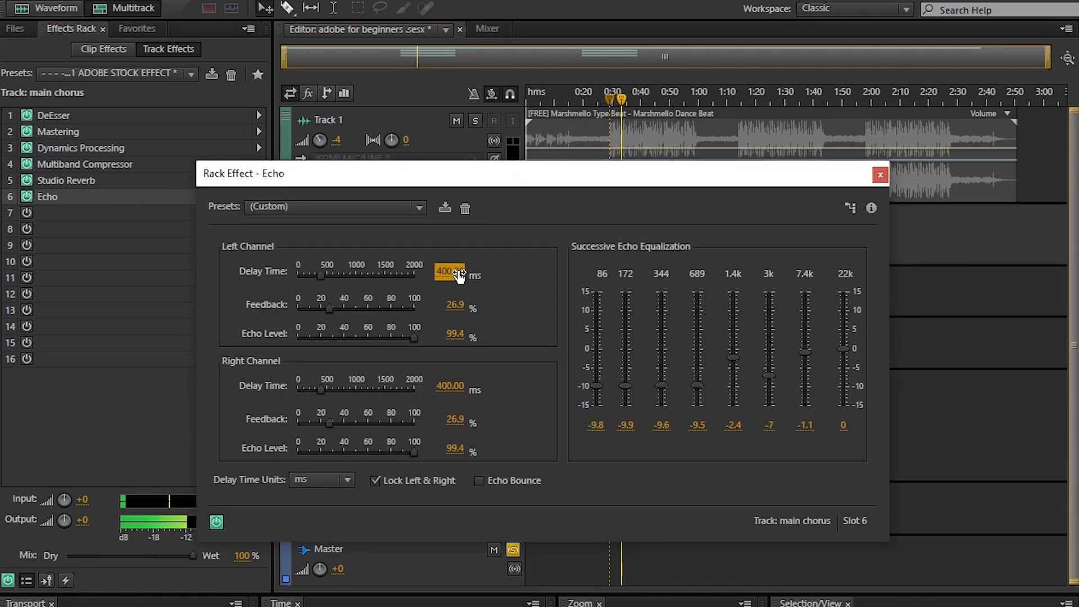
pyautogui.moveTo(452, 307); pyautogui.dragTo(279, 314)
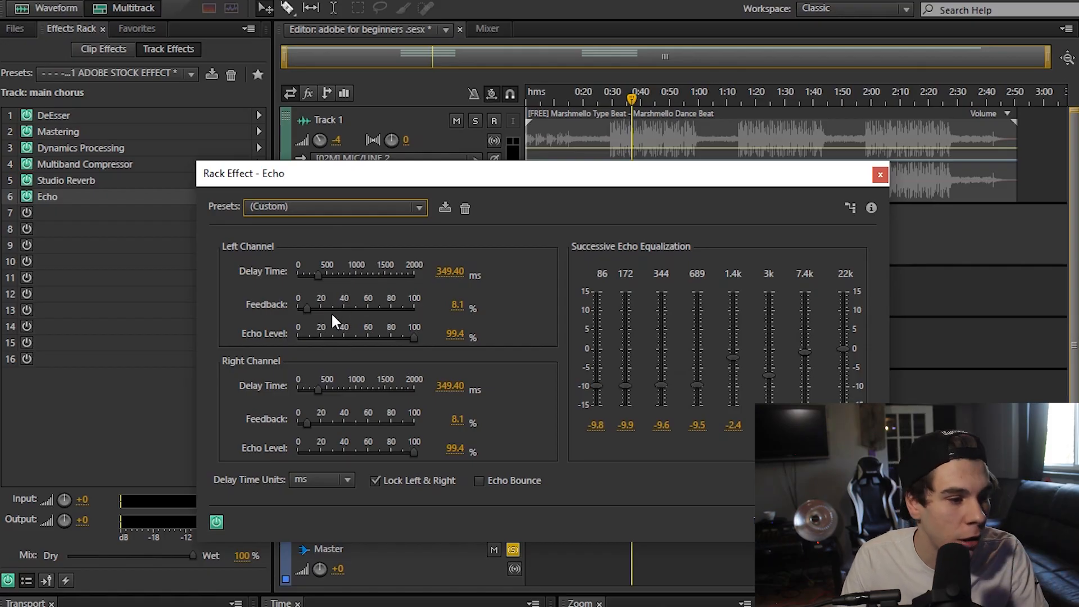
# Load the Stereo Vocals preset in the Echo effect and set the left channel's delay time to 350 ms.
pyautogui.click(376, 207)
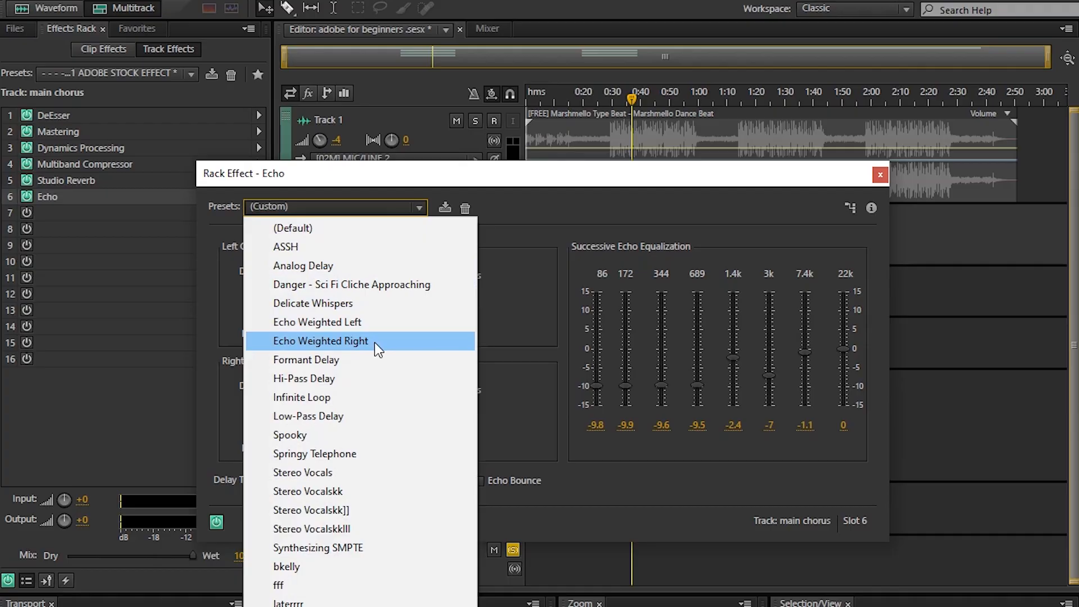
pyautogui.click(349, 478)
pyautogui.click(448, 272)
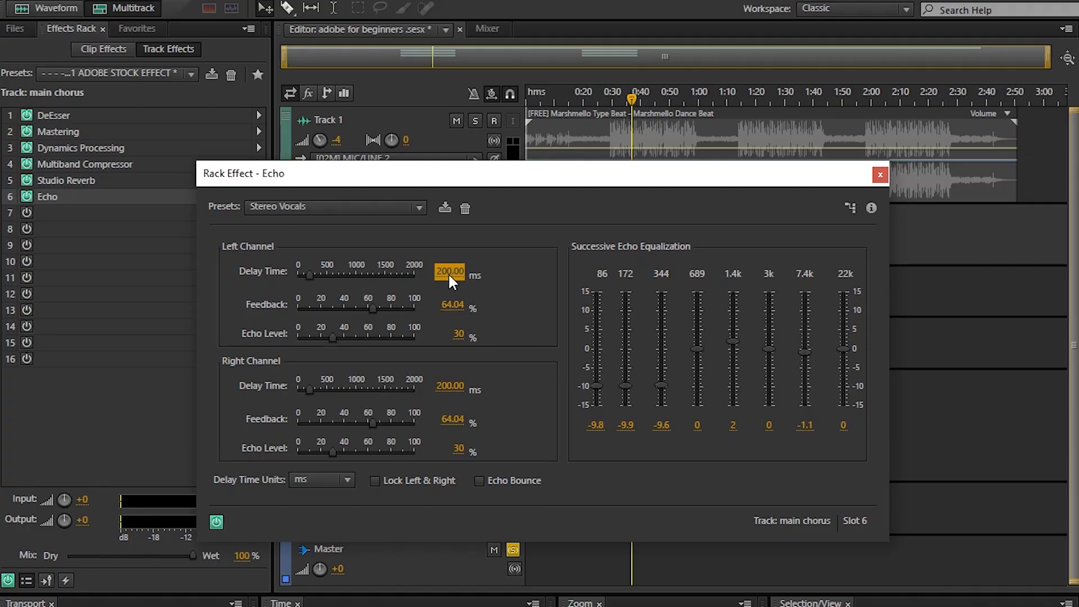
pyautogui.write('650')
pyautogui.press('BackSpace')
pyautogui.press('BackSpace')
pyautogui.press('BackSpace')
pyautogui.write('350')
pyautogui.press('Return')
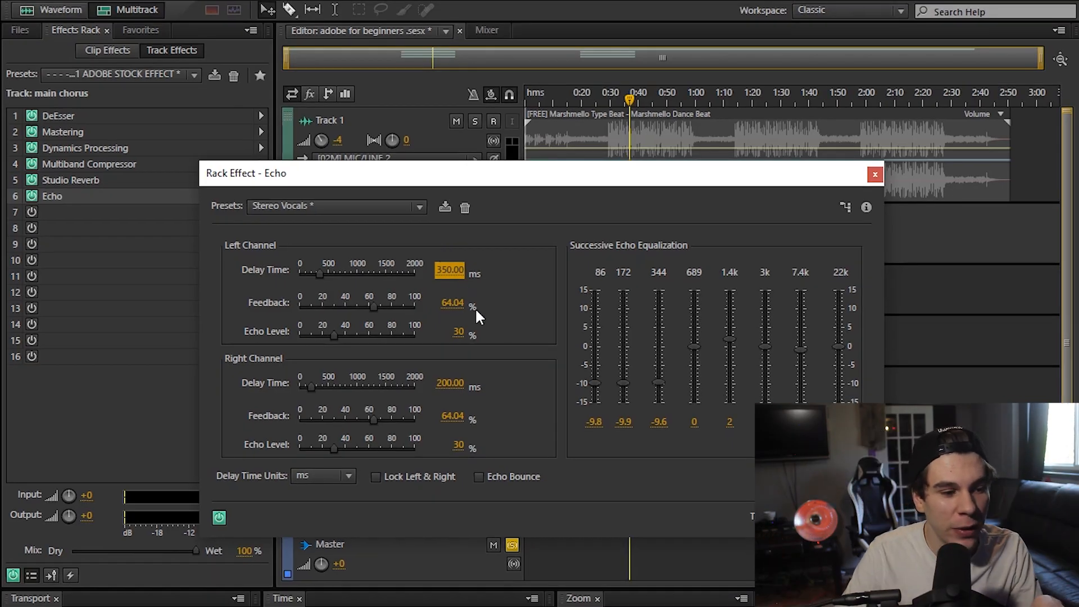
# Set the Echo's left channel feedback to 13.9% and its echo level to 100%.
pyautogui.moveTo(452, 304); pyautogui.dragTo(394, 306)
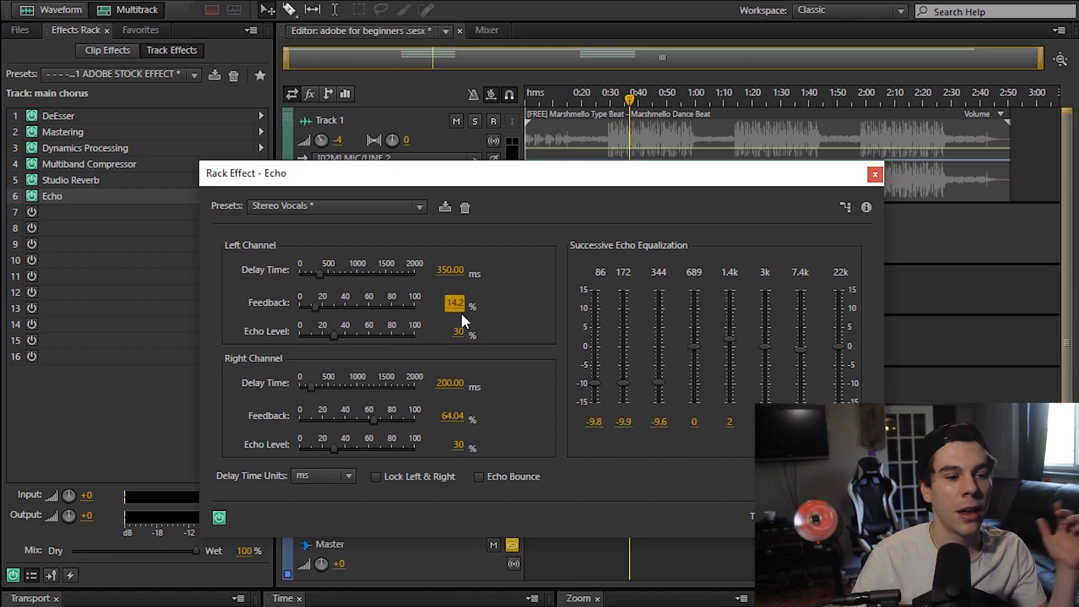
pyautogui.moveTo(454, 303); pyautogui.dragTo(419, 305)
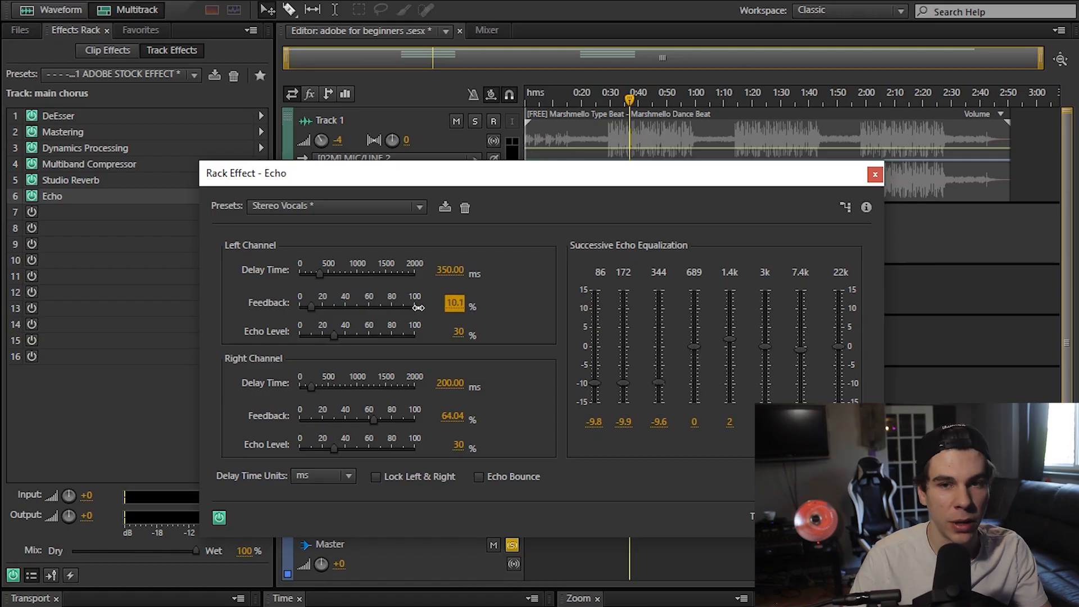
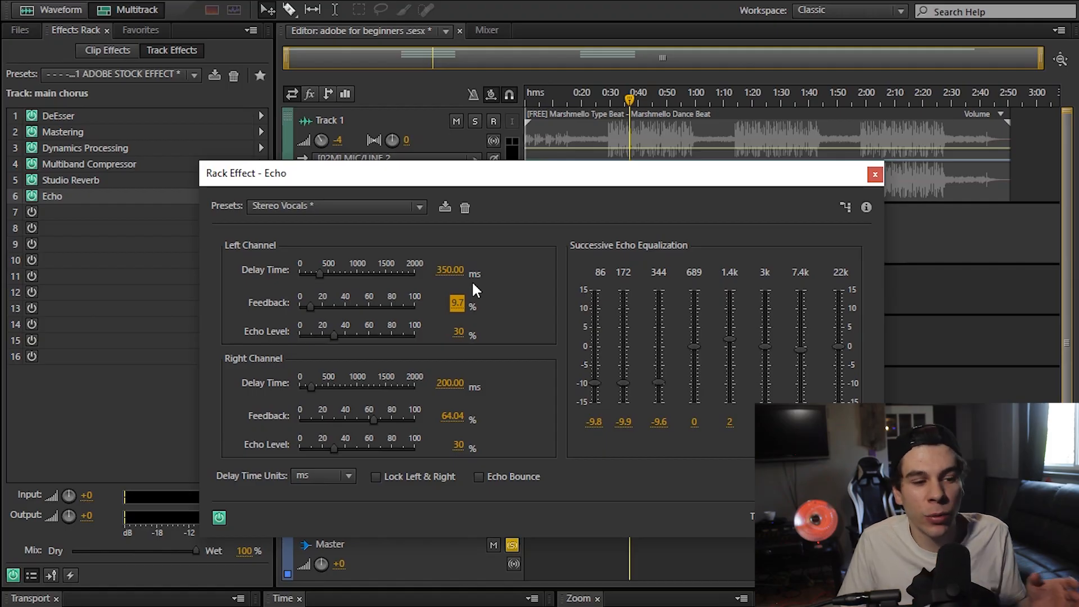
pyautogui.moveTo(457, 304); pyautogui.dragTo(499, 311)
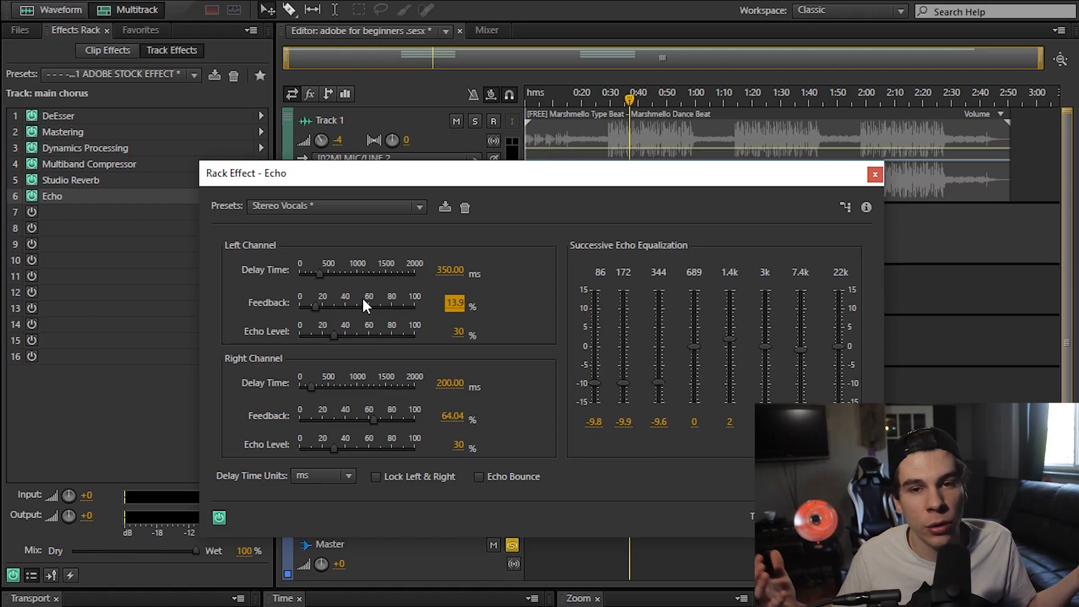
pyautogui.moveTo(342, 341); pyautogui.dragTo(516, 321)
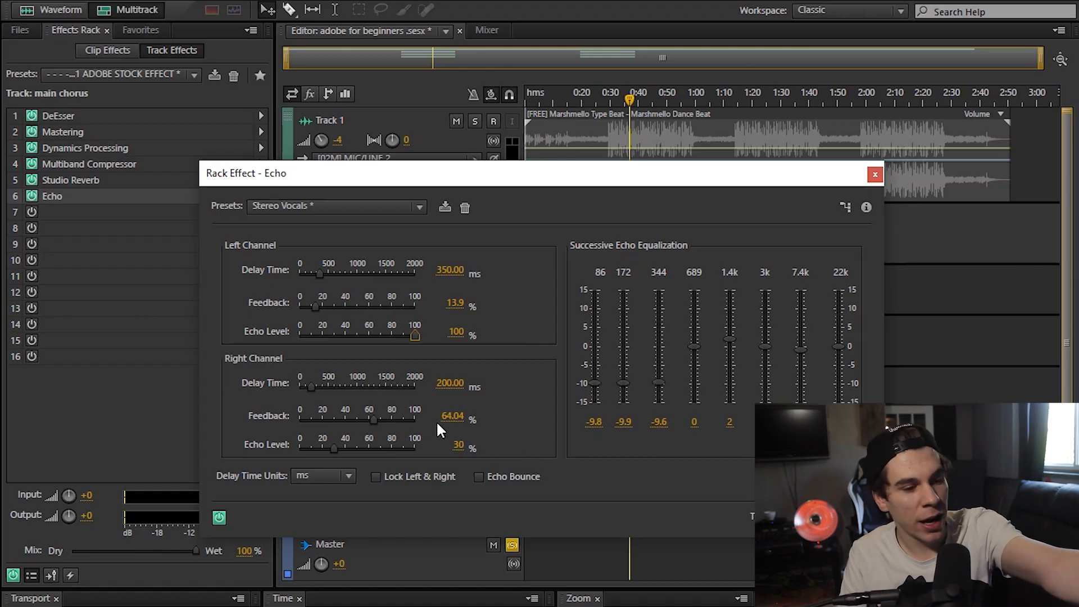
# Match the Echo's channels with Lock Left & Right, unlock them, and set the right channel's delay time to 359.5 ms.
pyautogui.click(376, 476)
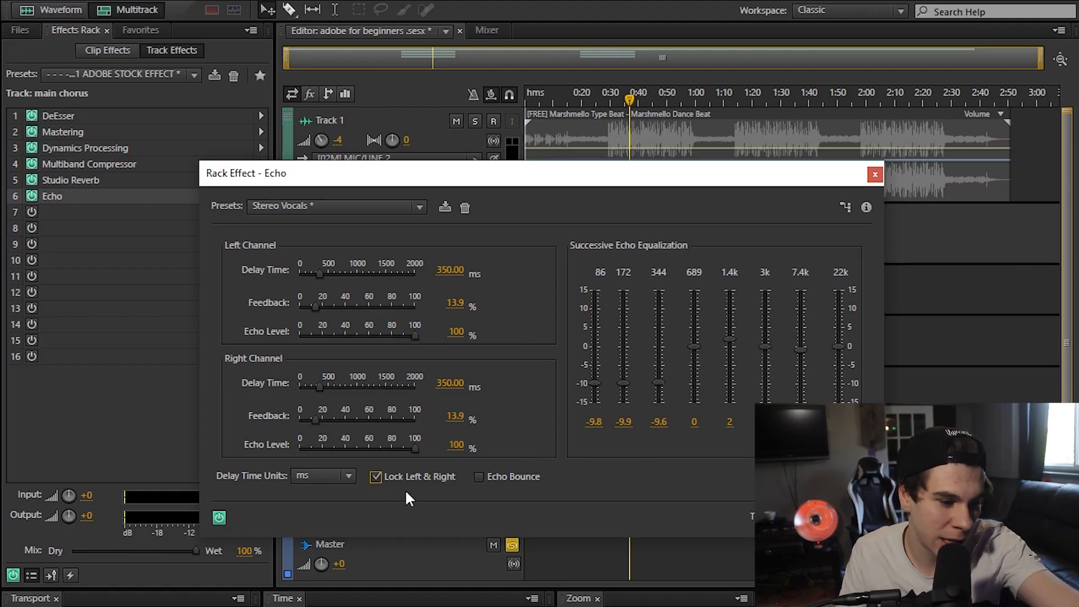
pyautogui.click(377, 478)
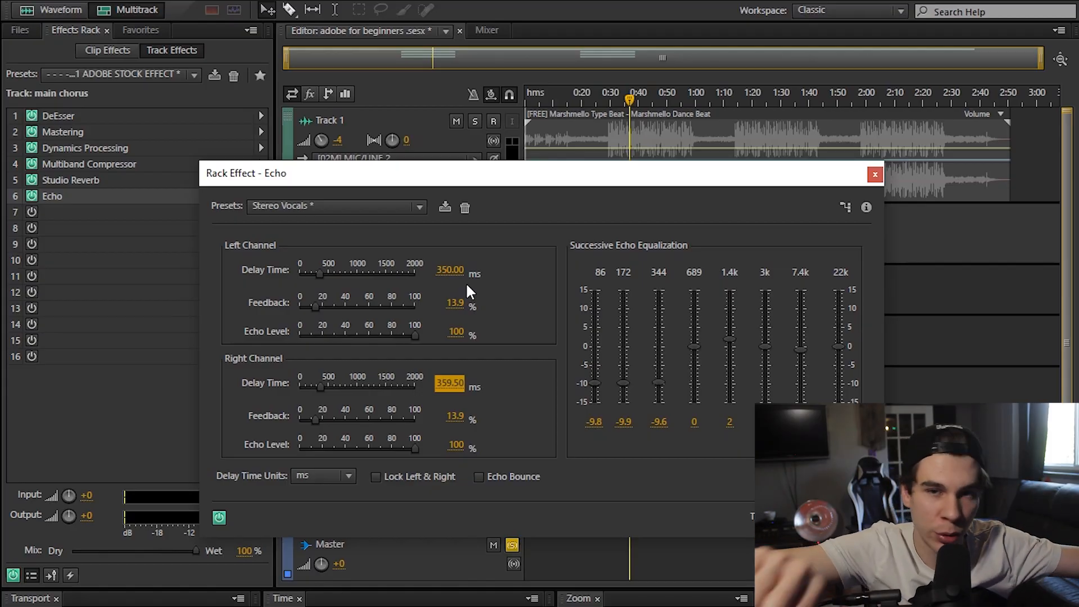
pyautogui.moveTo(535, 173); pyautogui.dragTo(550, 213)
pyautogui.click(391, 516)
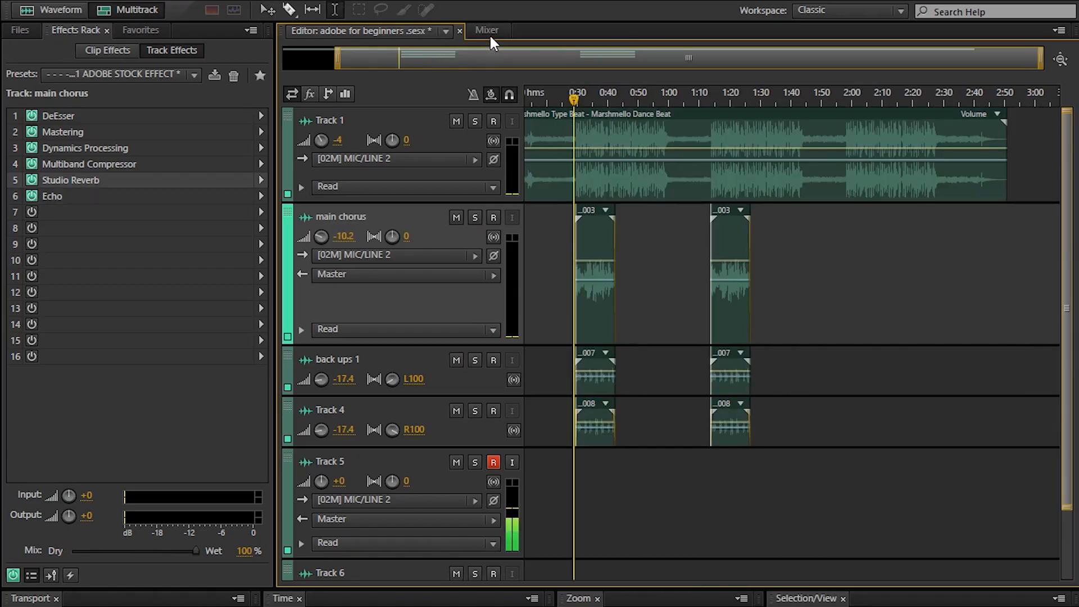
# Try the master track's EQ from the mixer by moving band 3, reset it, and turn the EQ off.
pyautogui.click(488, 30)
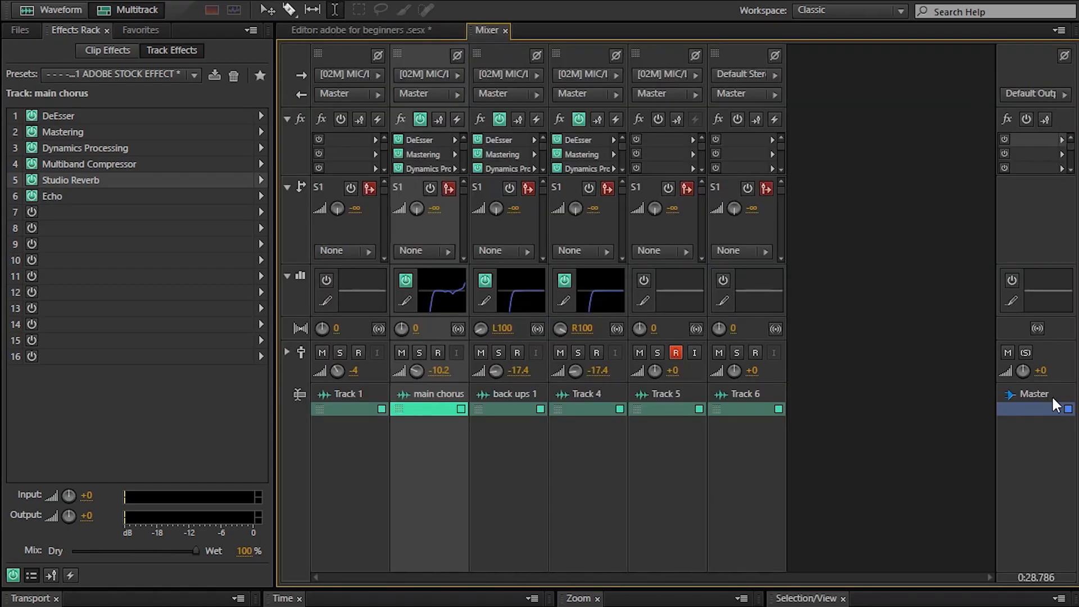
pyautogui.click(1007, 276)
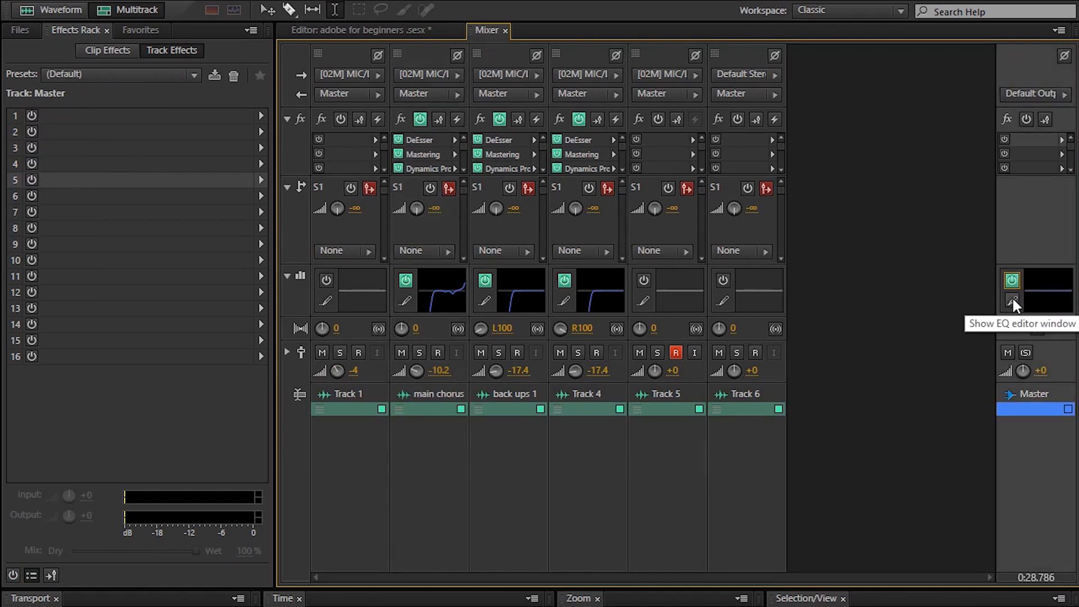
pyautogui.click(1012, 298)
pyautogui.moveTo(570, 292)
pyautogui.mouseDown()
pyautogui.moveTo(584, 223)
pyautogui.moveTo(584, 385)
pyautogui.moveTo(564, 354)
pyautogui.moveTo(464, 346)
pyautogui.moveTo(536, 360)
pyautogui.mouseUp()
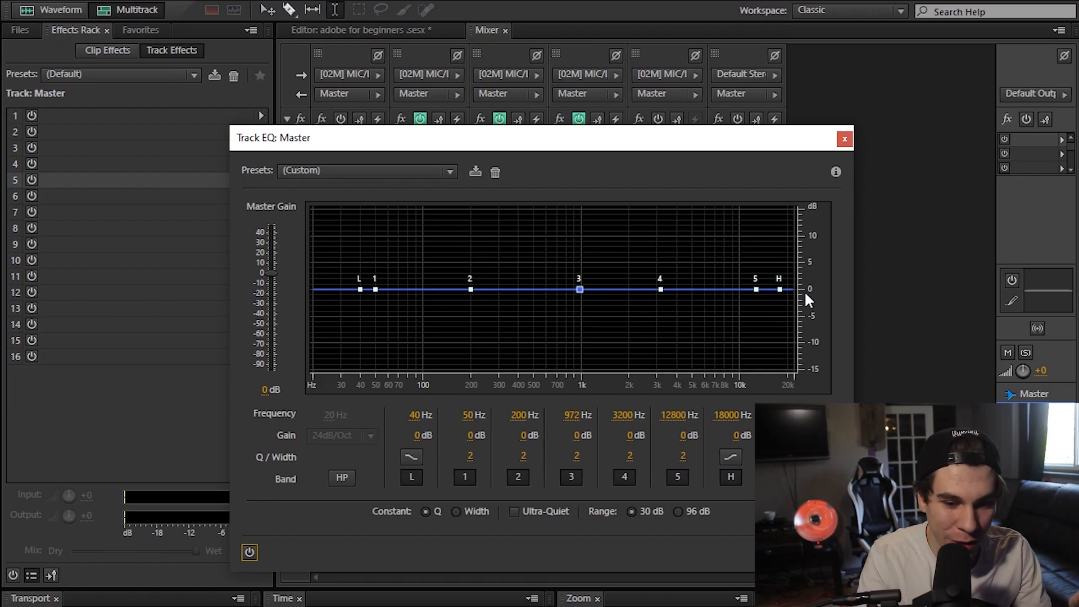
pyautogui.click(843, 140)
# View the effect categories available for the master track in the mixer, and return to the full session in the multitrack editor.
pyautogui.click(1062, 140)
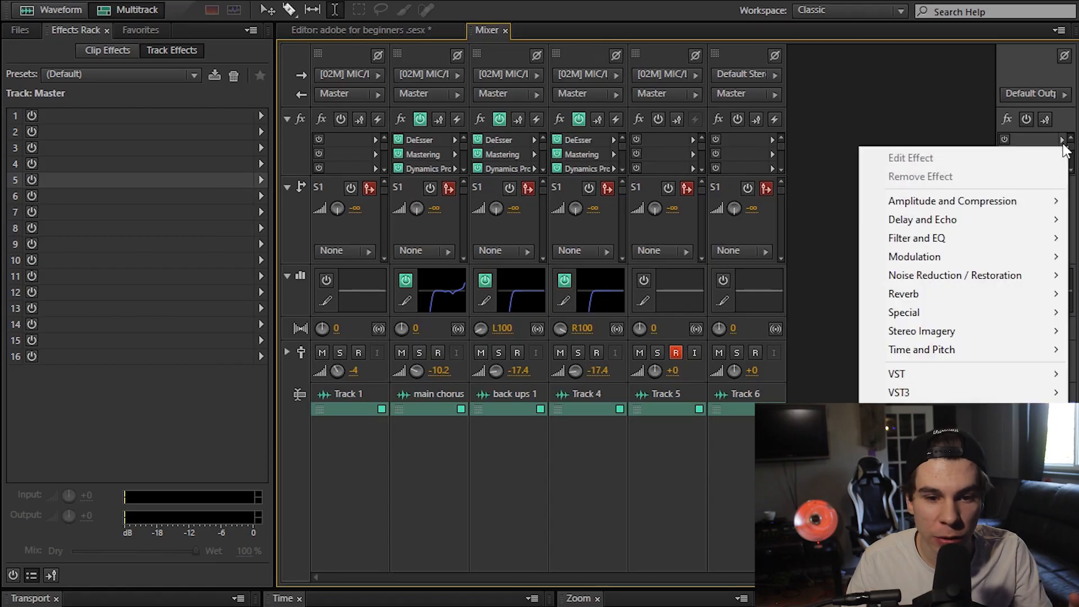
pyautogui.click(417, 32)
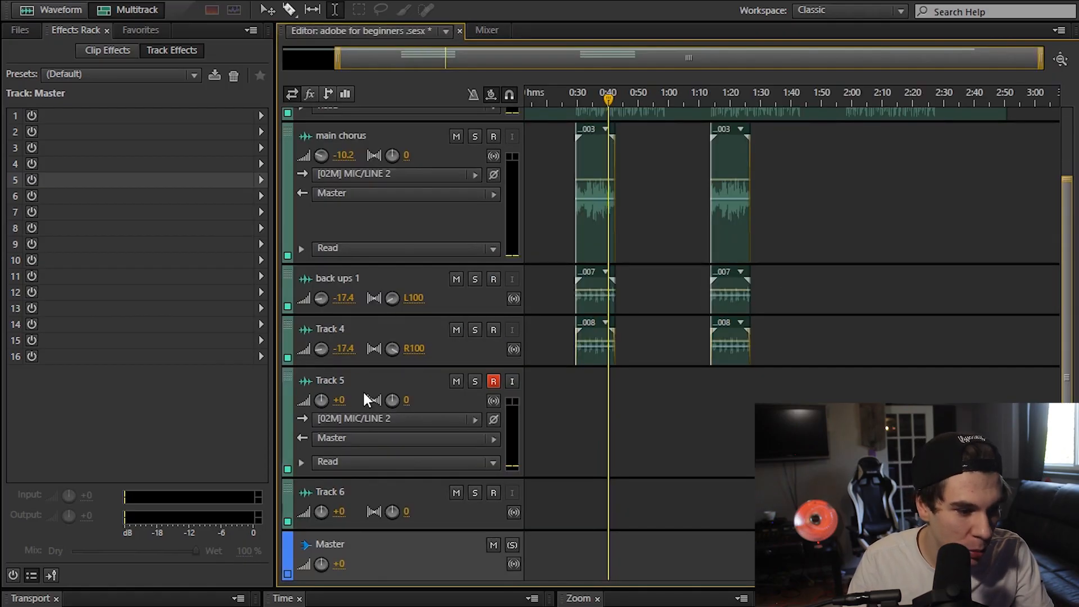
pyautogui.click(487, 31)
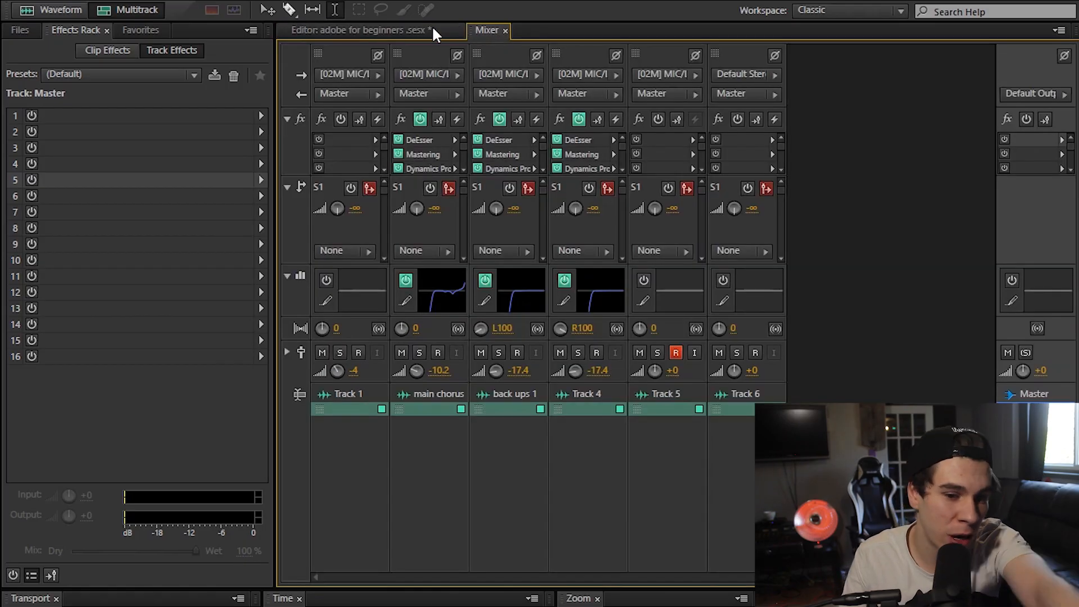
pyautogui.click(427, 31)
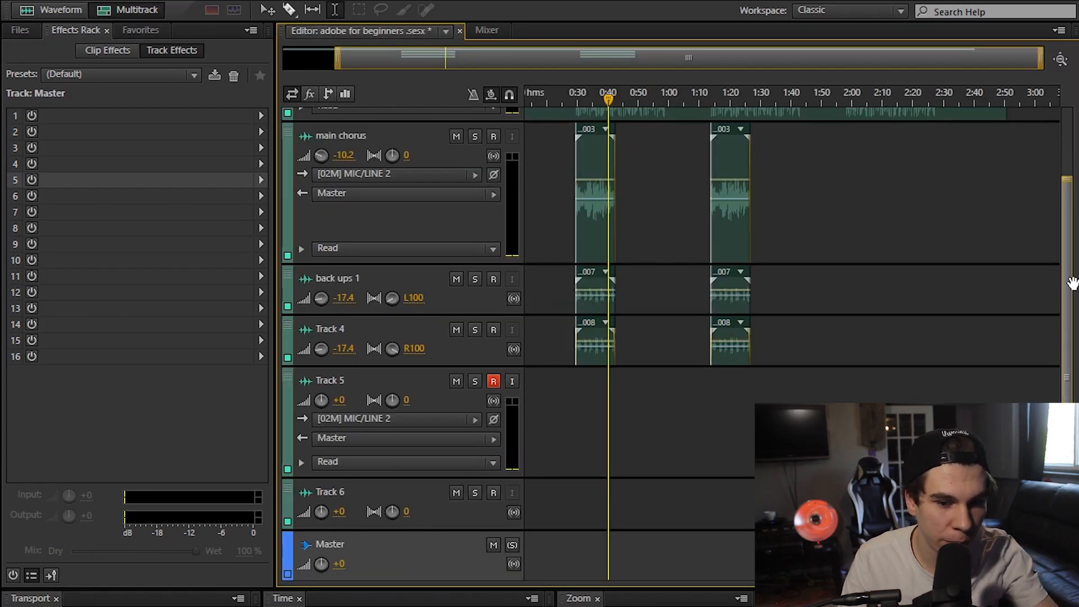
pyautogui.moveTo(1070, 283); pyautogui.dragTo(1077, 66)
pyautogui.click(1060, 59)
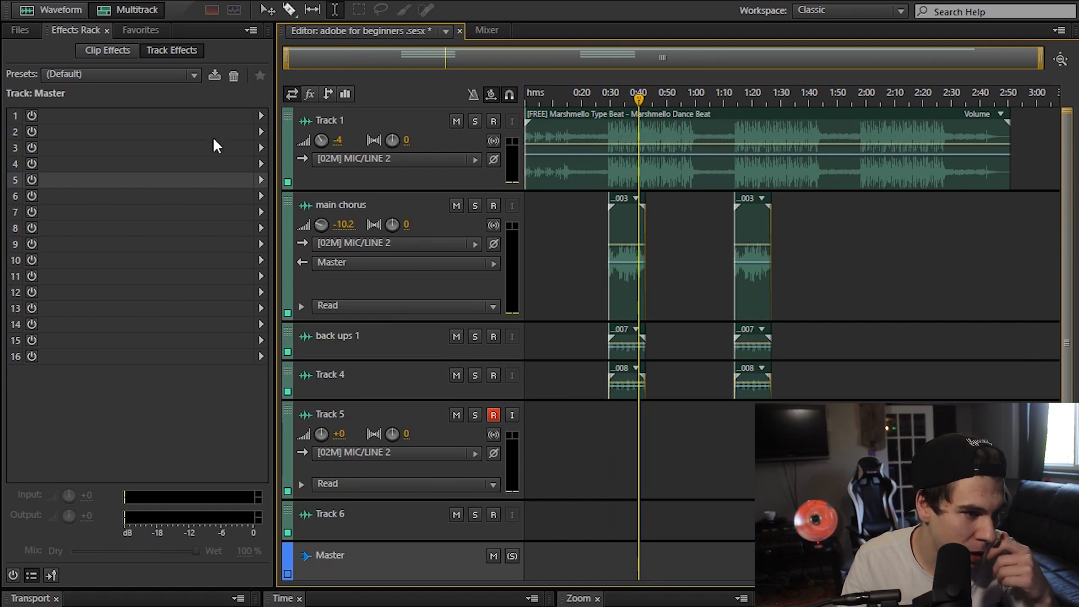
# Add a Multiband Compressor in slot 1 of the master effects rack and load its Pop Master preset.
pyautogui.click(261, 113)
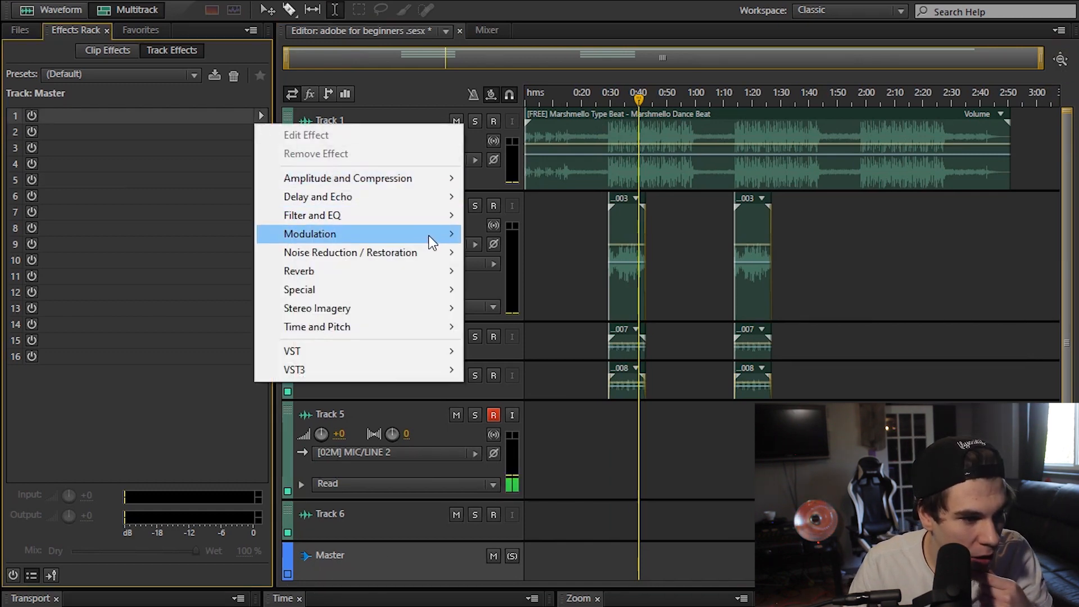
pyautogui.moveTo(427, 236)
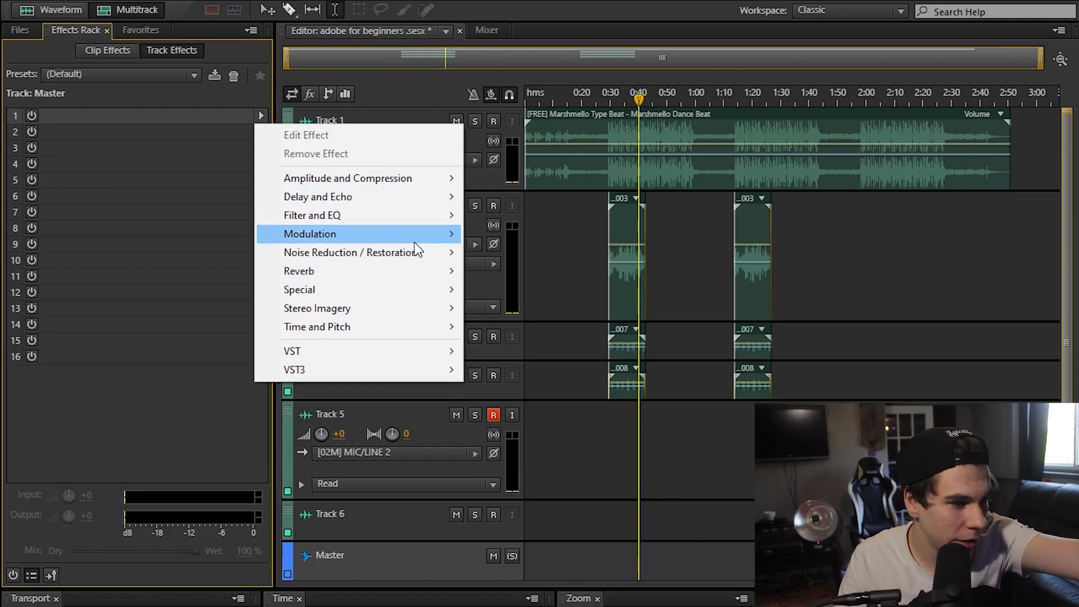
pyautogui.moveTo(413, 188)
pyautogui.click(548, 269)
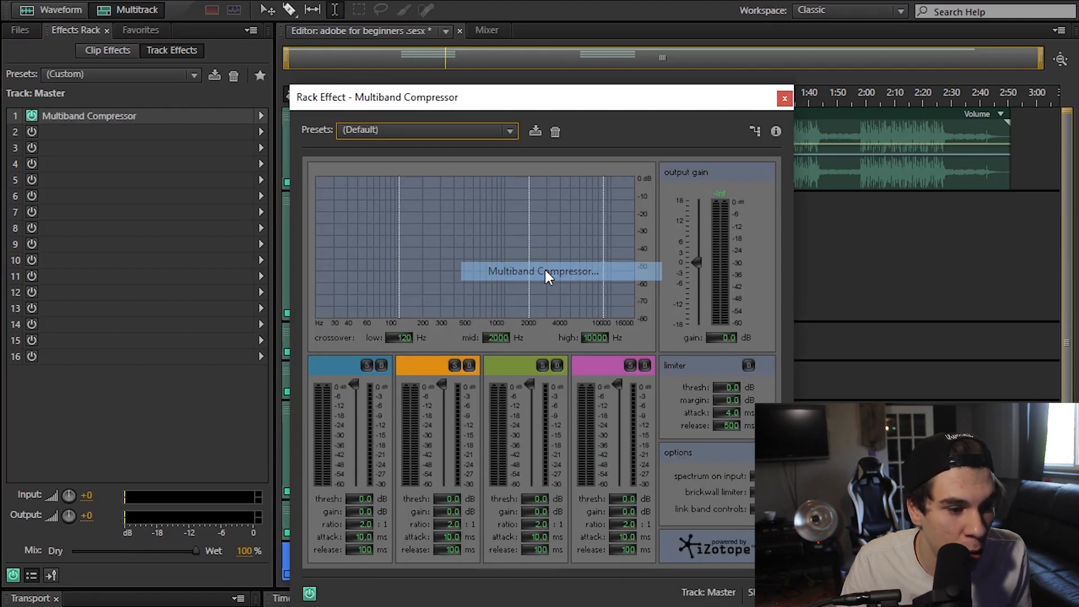
pyautogui.click(404, 131)
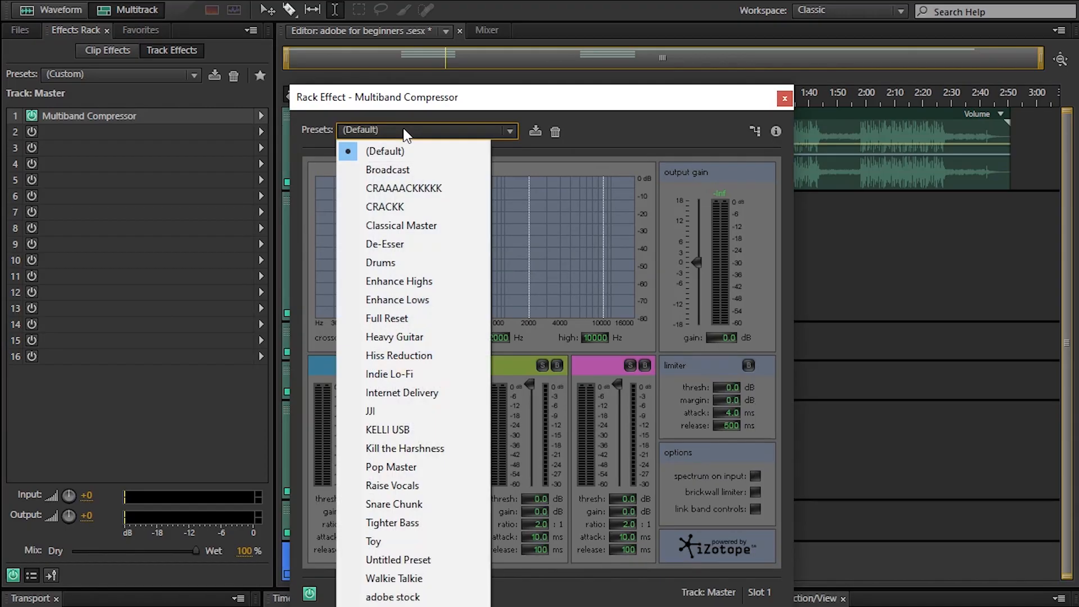
pyautogui.click(431, 470)
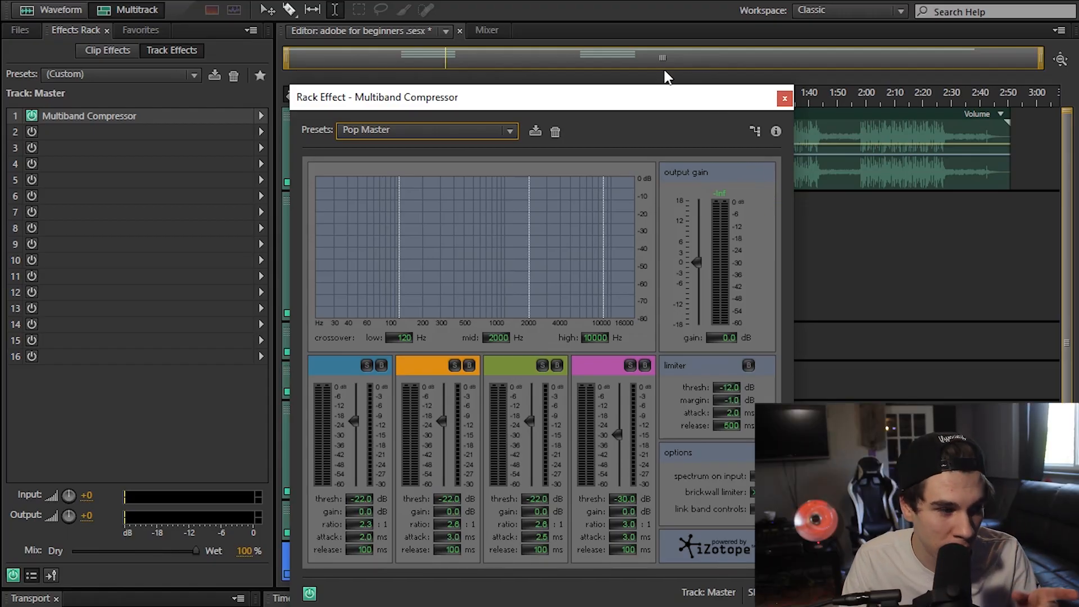
# Play the mix from about 0:30, raise the threshold of the master compressor's highest band, and close the effect.
pyautogui.moveTo(650, 104); pyautogui.dragTo(695, 242)
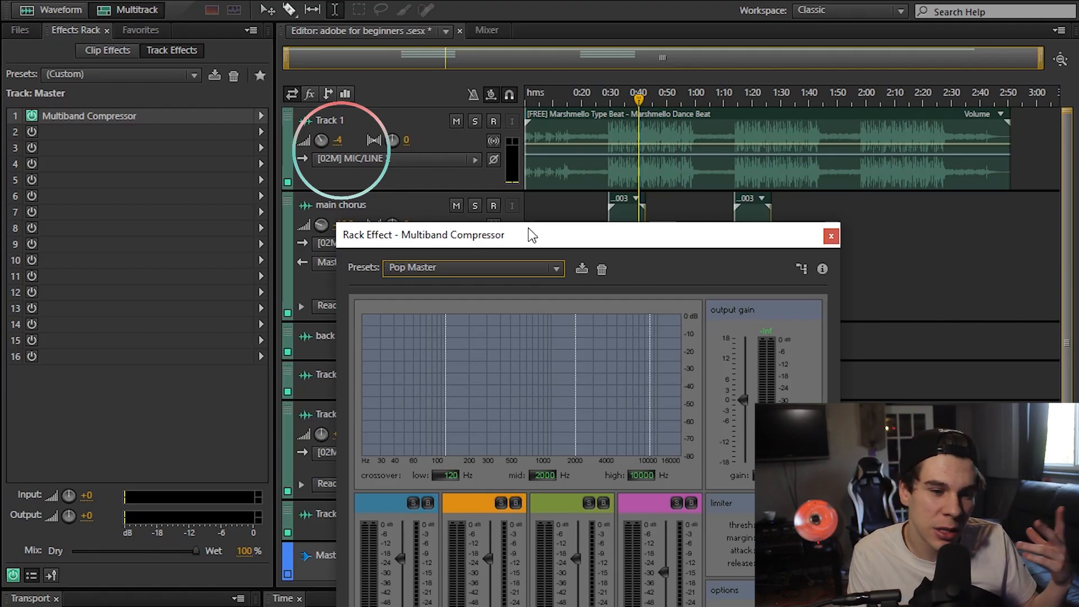
pyautogui.moveTo(528, 227); pyautogui.dragTo(584, 172)
pyautogui.click(610, 96)
pyautogui.press('space')
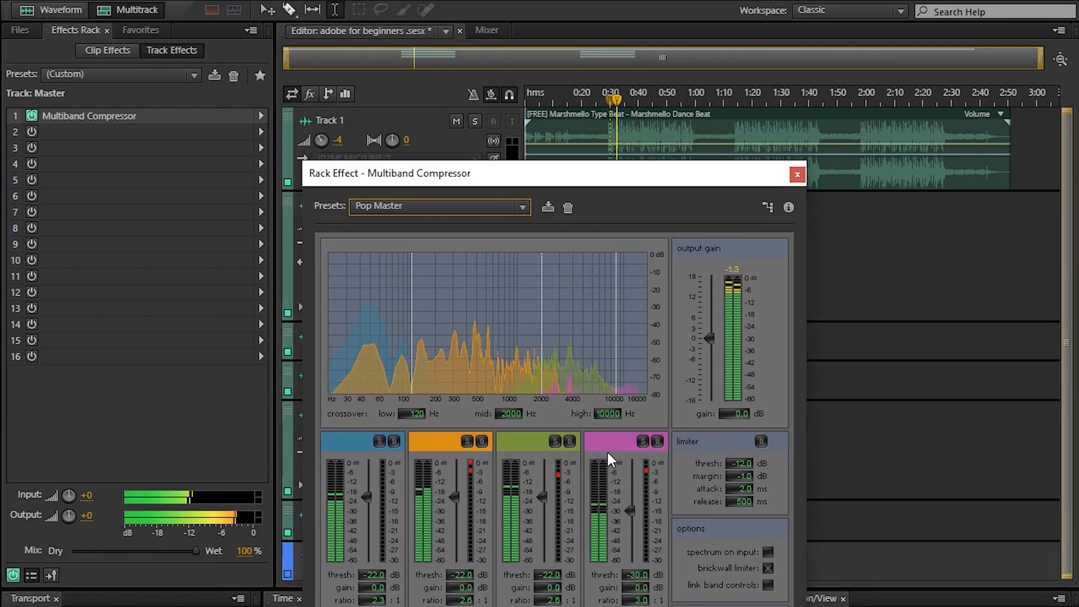
pyautogui.moveTo(628, 509); pyautogui.dragTo(629, 473)
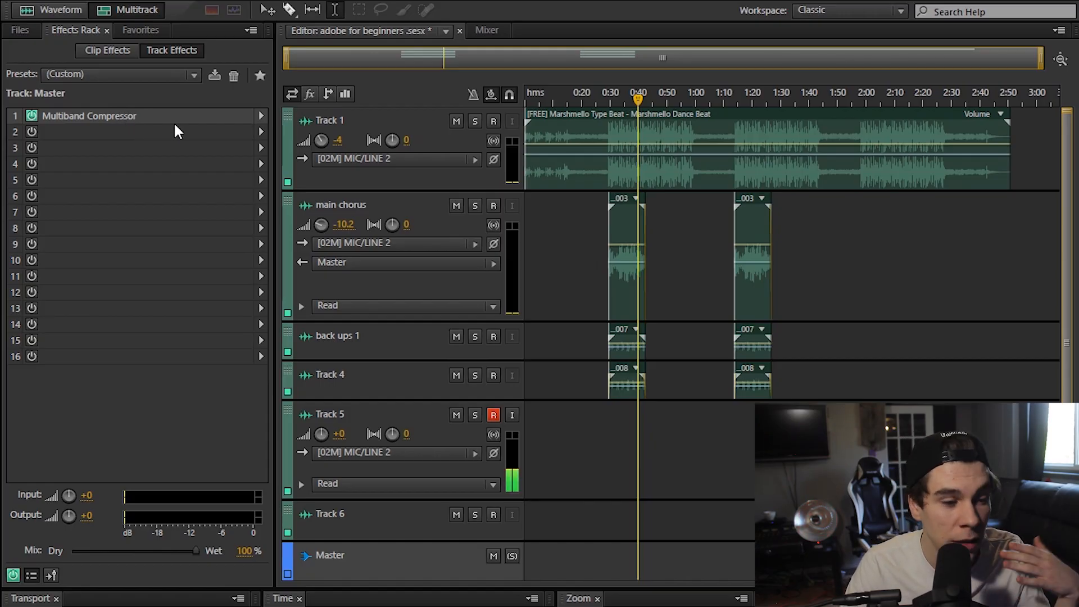
# Compare the effects racks of the main chorus, master and Track 1.
pyautogui.click(295, 203)
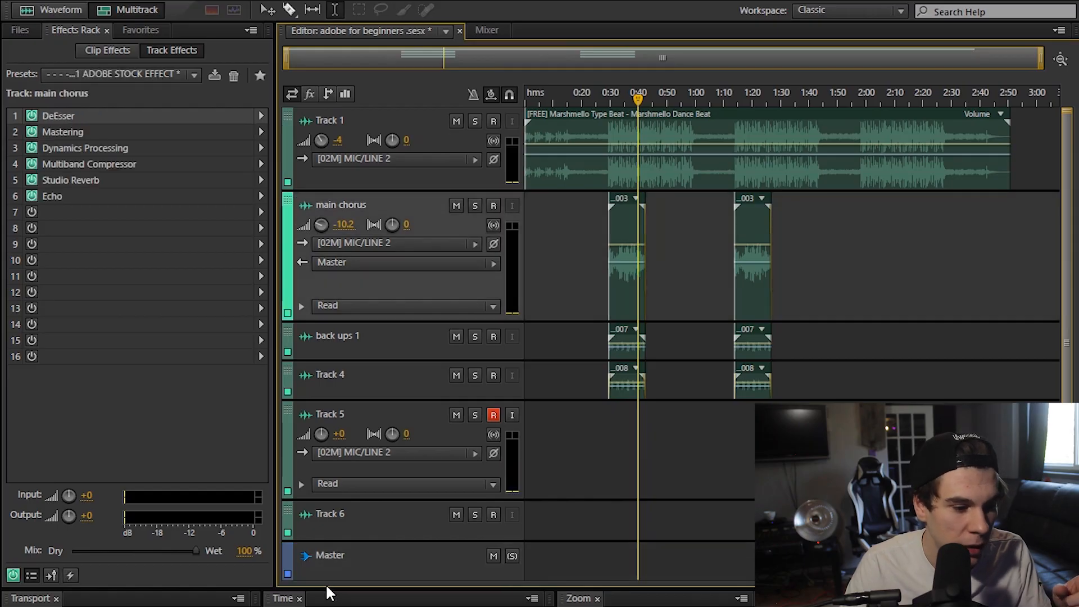
pyautogui.click(300, 563)
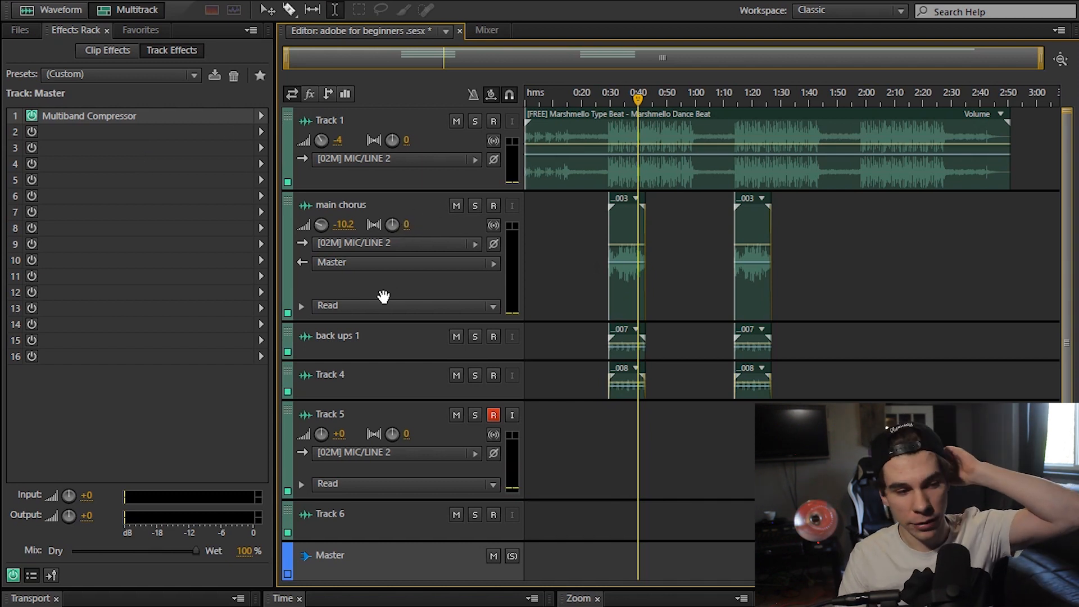
pyautogui.click(418, 115)
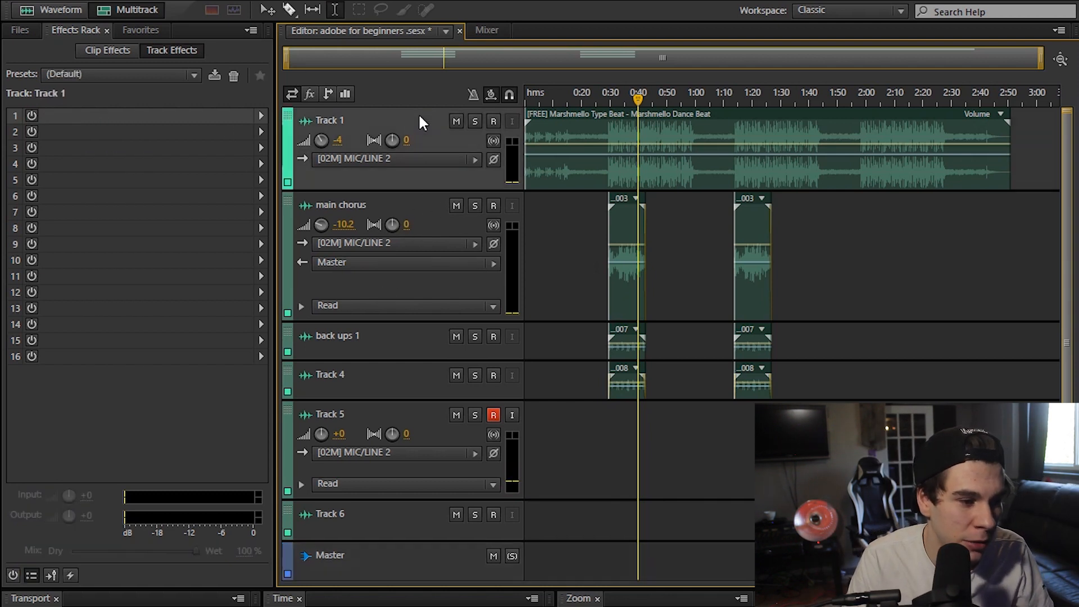
# Select and solo the main chorus track and place the playhead at 0:35 in its first clip.
pyautogui.click(421, 216)
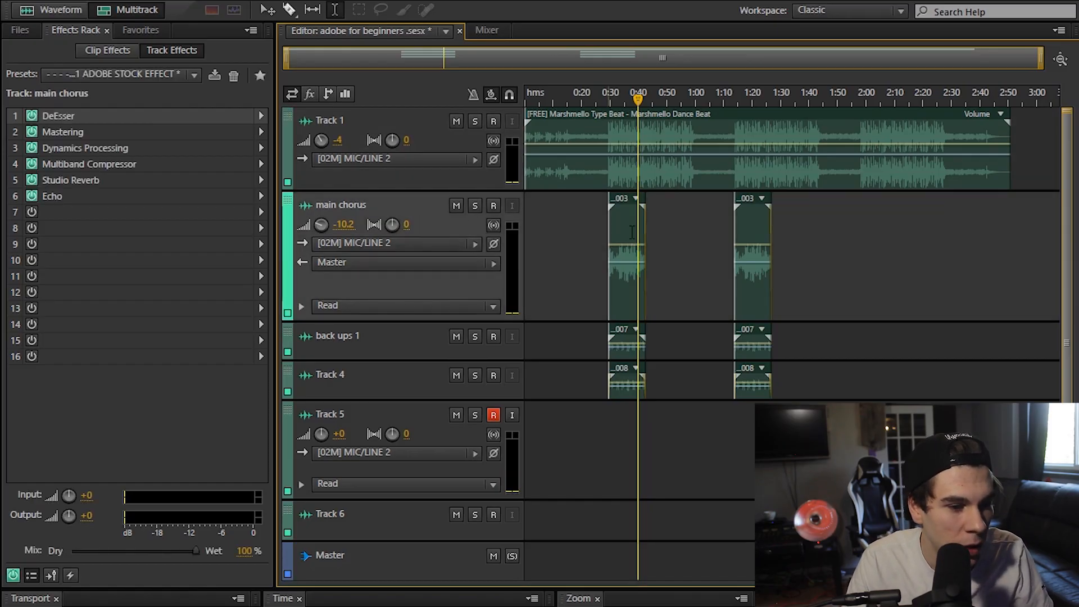
pyautogui.moveTo(1041, 59); pyautogui.dragTo(475, 59)
pyautogui.moveTo(463, 105); pyautogui.dragTo(460, 101)
pyautogui.moveTo(405, 56); pyautogui.dragTo(526, 112)
pyautogui.click(474, 205)
pyautogui.click(584, 99)
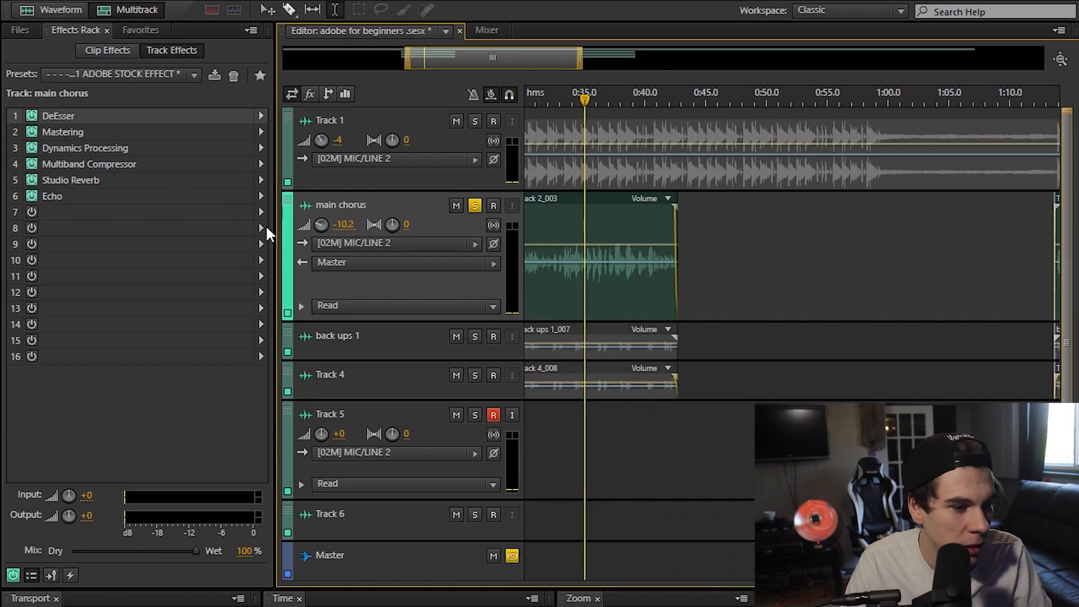
# Add Automatic Pitch Correction in slot 7 of the main chorus effects rack.
pyautogui.click(261, 211)
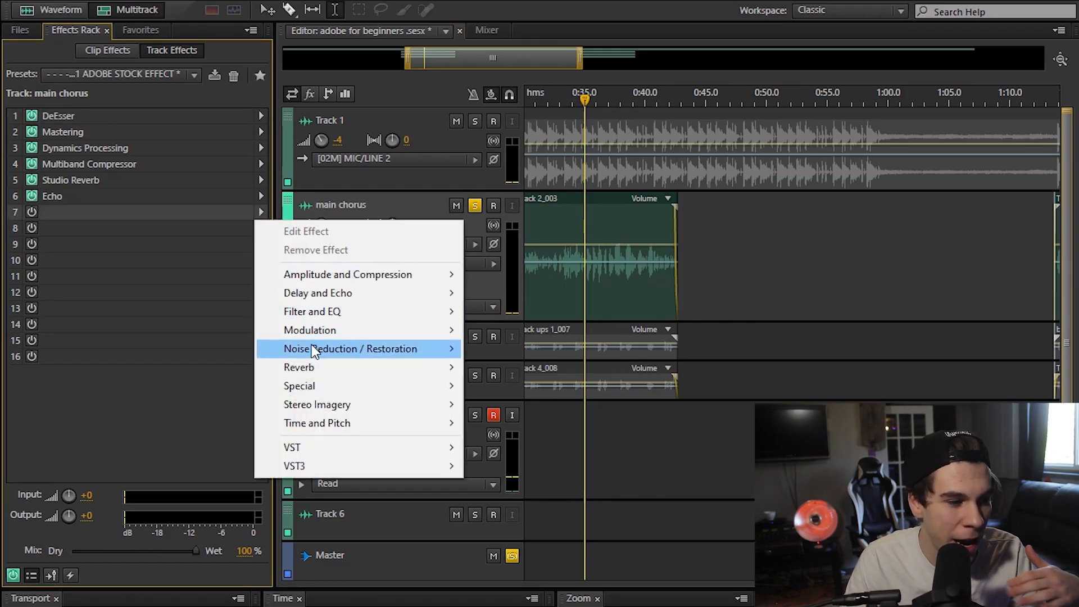
pyautogui.moveTo(322, 356)
pyautogui.moveTo(407, 427)
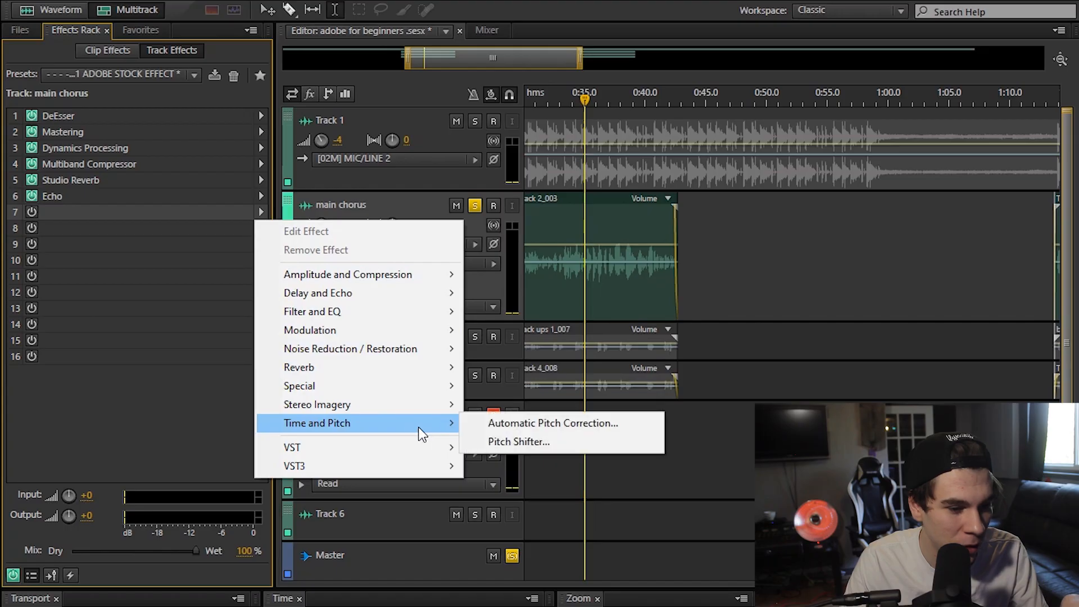
pyautogui.click(528, 422)
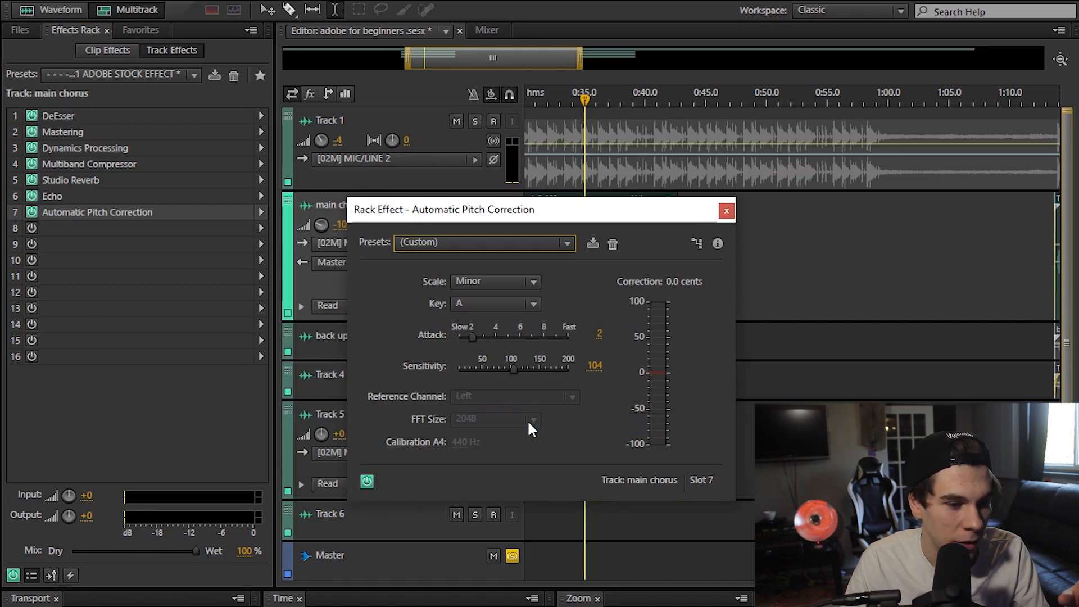
# Move Automatic Pitch Correction to slot 1 of the main chorus rack, use the Major scale in G♯/Ab, and play from about 0:37.
pyautogui.moveTo(102, 212); pyautogui.dragTo(127, 113)
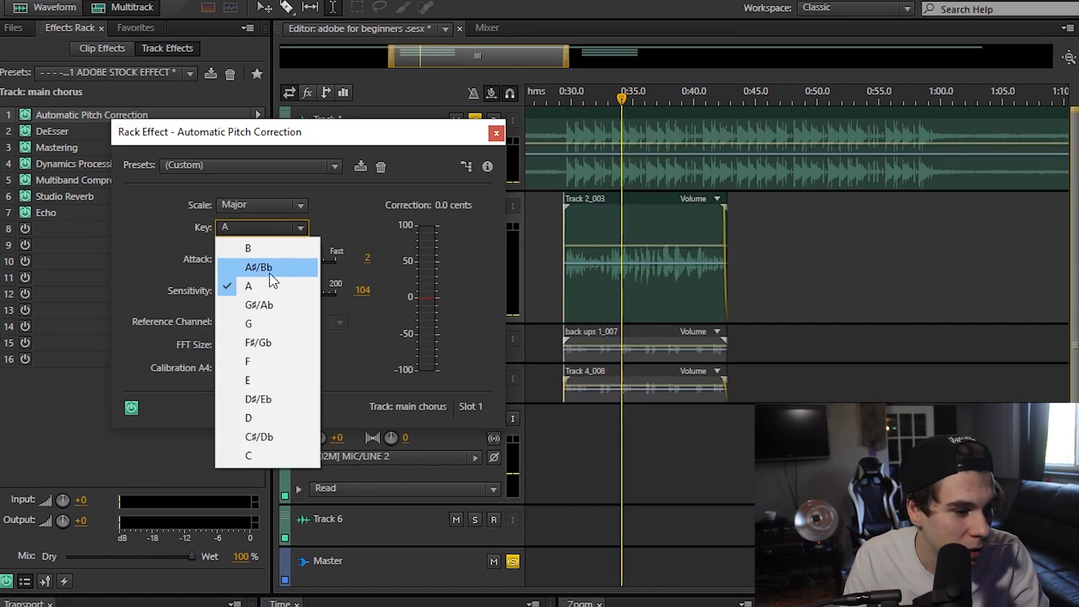
pyautogui.click(258, 304)
pyautogui.click(656, 98)
pyautogui.press('space')
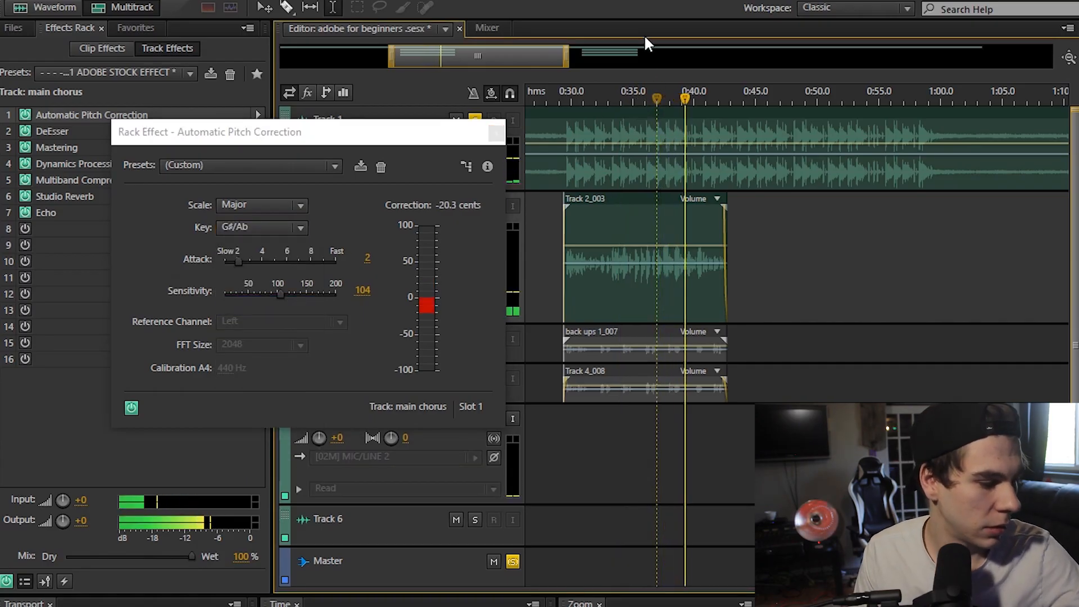
pyautogui.click(637, 120)
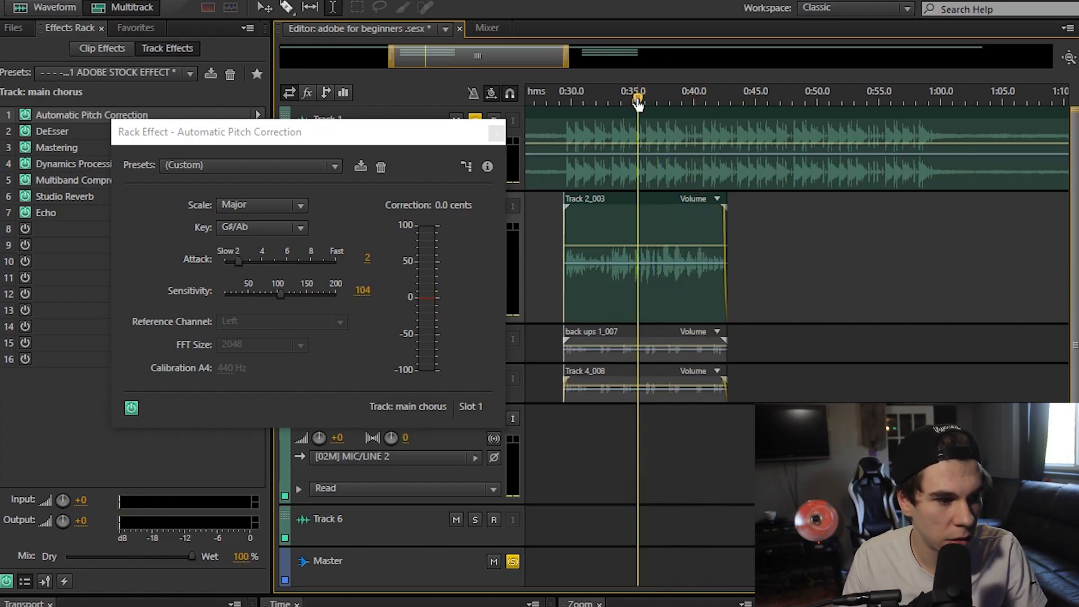
# Try the Minor scale in Automatic Pitch Correction and replay the chorus from about 0:37.
pyautogui.click(270, 228)
pyautogui.click(258, 205)
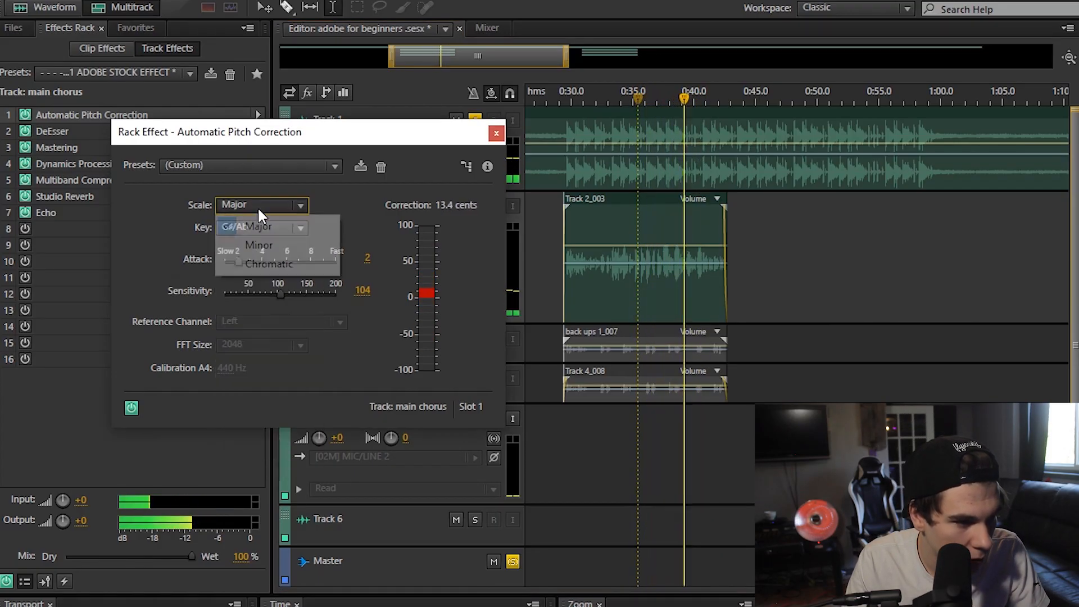
pyautogui.click(258, 243)
pyautogui.click(650, 101)
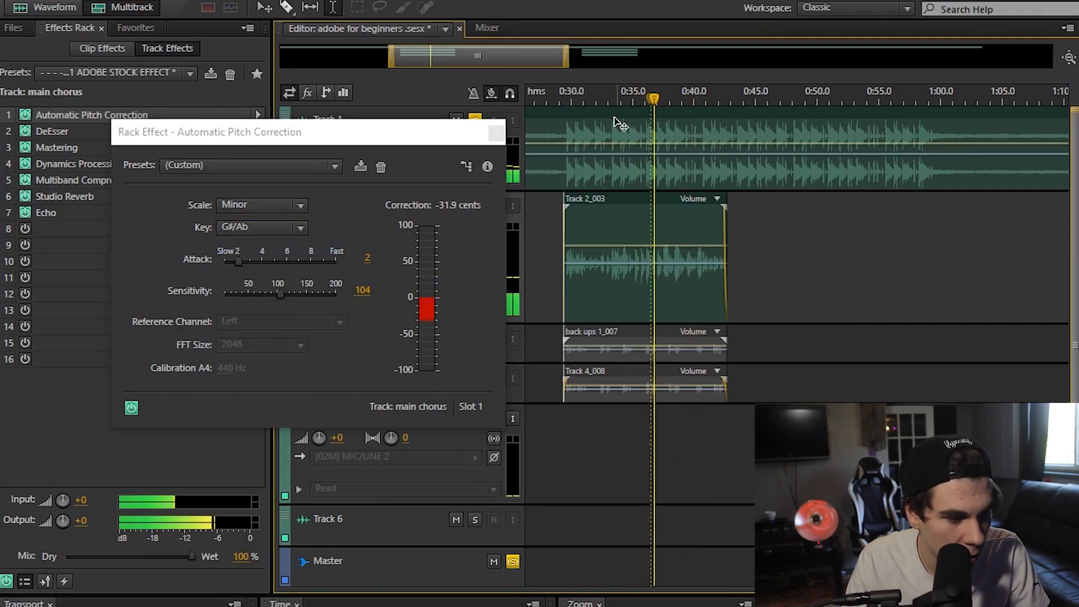
# Set the pitch correction key to C and the scale to Major while playing the chorus from about 0:37.
pyautogui.click(249, 226)
pyautogui.click(249, 456)
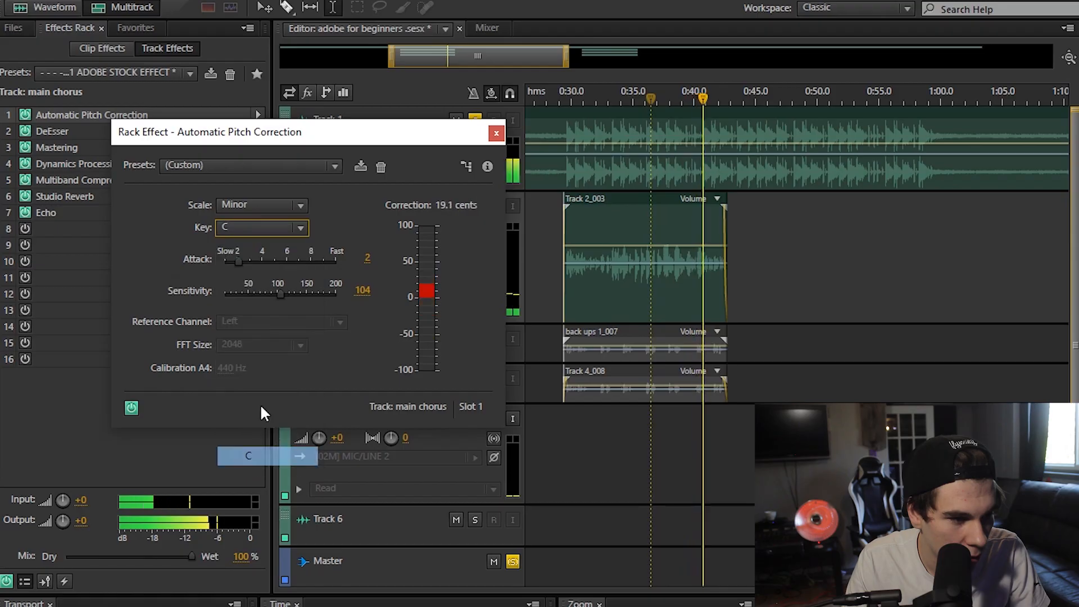
pyautogui.click(260, 205)
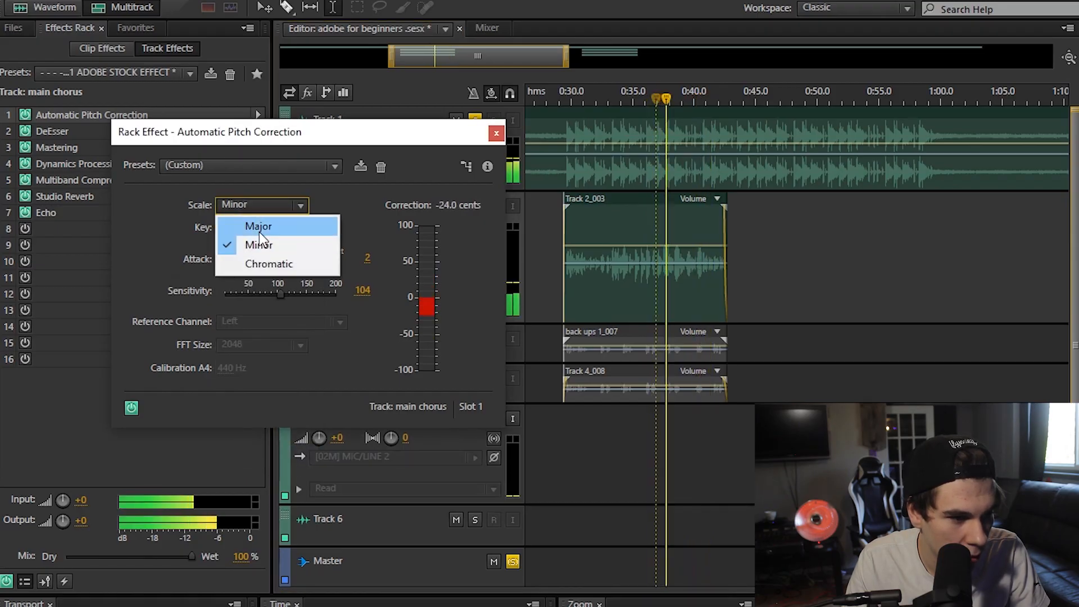
pyautogui.click(257, 227)
pyautogui.click(659, 101)
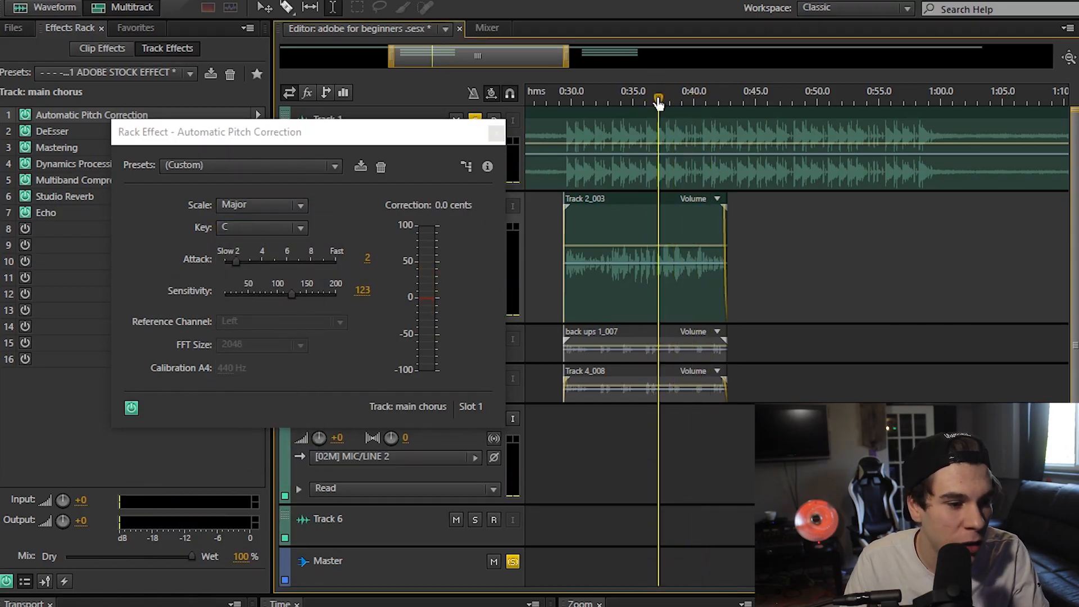
# Try attack 10 and maximum sensitivity, bring them back to attack 2 and sensitivity 116, and close the pitch correction effect.
pyautogui.moveTo(293, 293); pyautogui.dragTo(341, 293)
pyautogui.moveTo(236, 261); pyautogui.dragTo(384, 275)
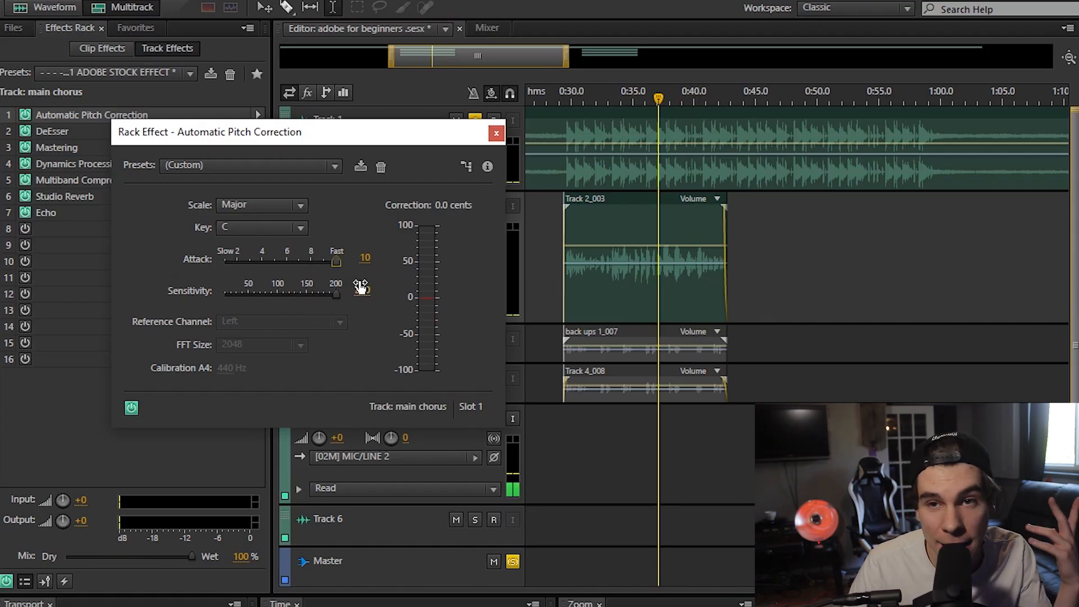
pyautogui.click(238, 259)
pyautogui.click(286, 293)
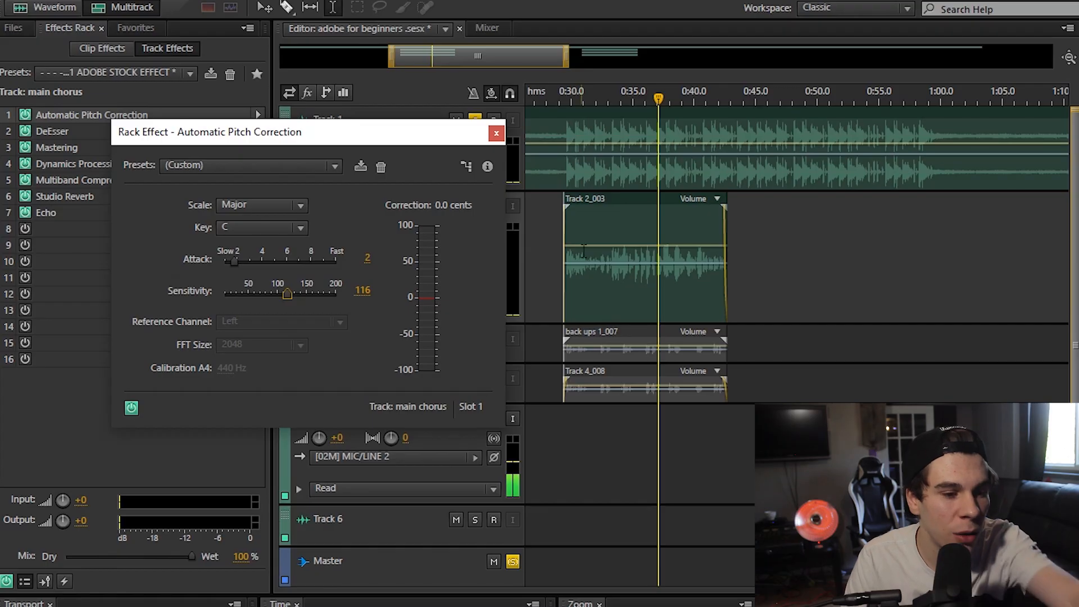
pyautogui.click(634, 100)
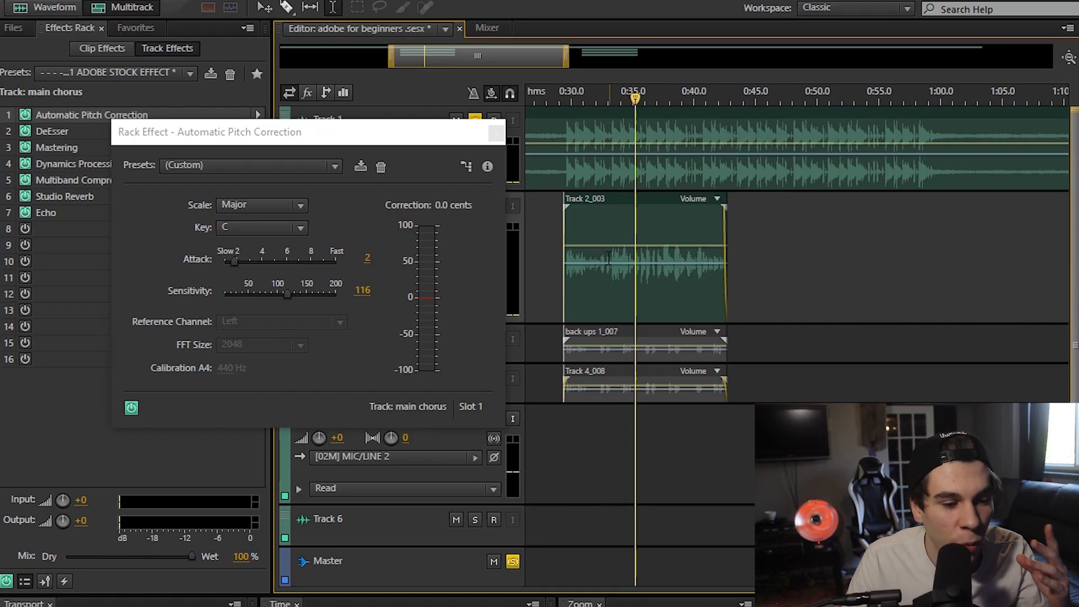
pyautogui.click(496, 134)
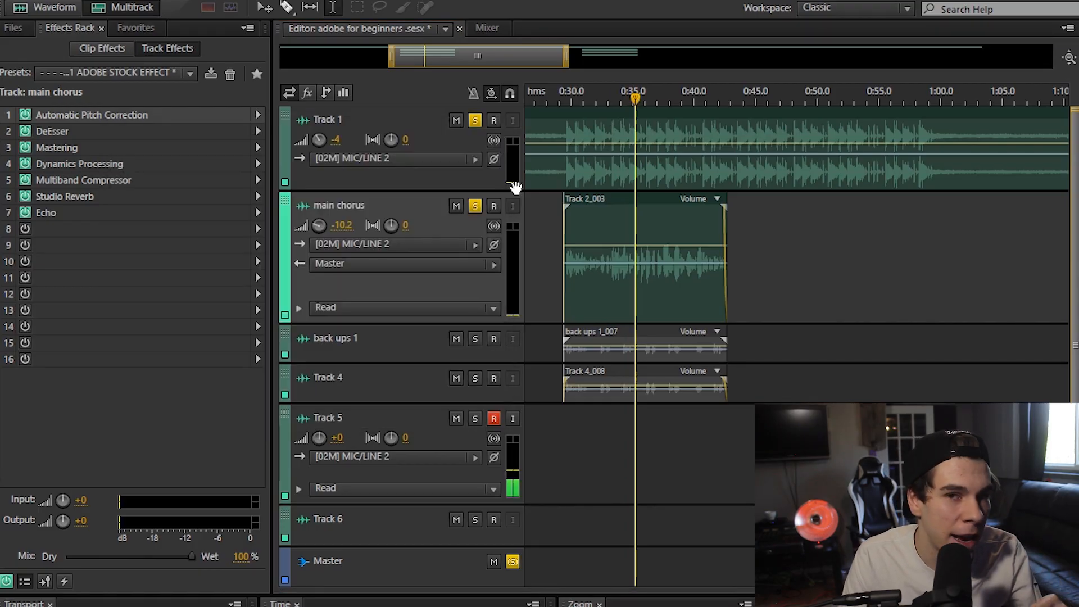
# Move Track 5 directly below main chorus and save the main chorus rack over the existing 111 ADOBE STOCK EFFECT preset.
pyautogui.moveTo(290, 425); pyautogui.dragTo(301, 337)
pyautogui.click(416, 215)
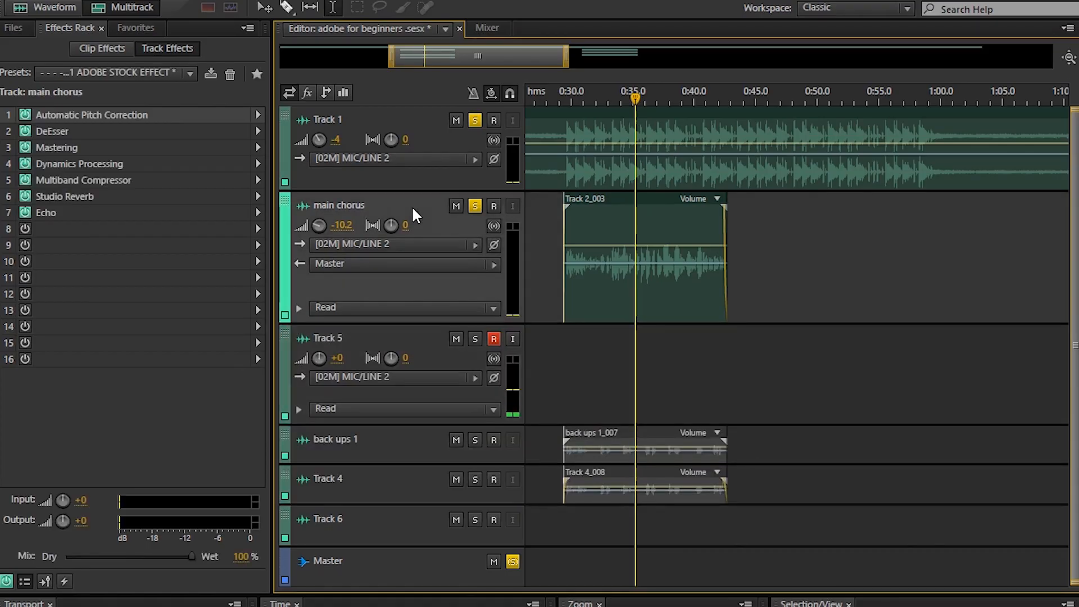
pyautogui.click(210, 73)
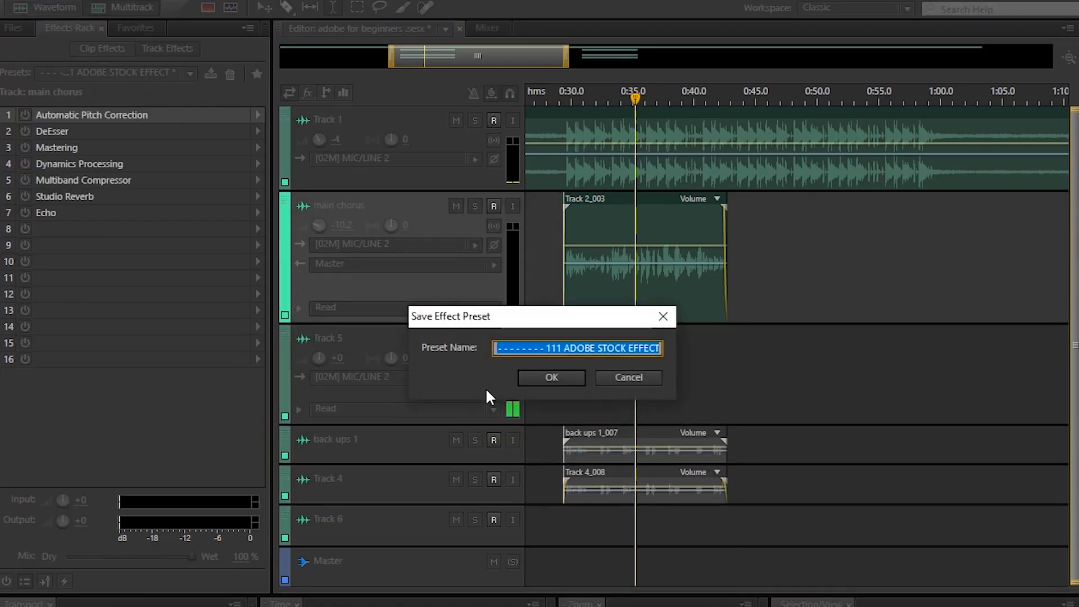
pyautogui.click(547, 384)
pyautogui.click(630, 381)
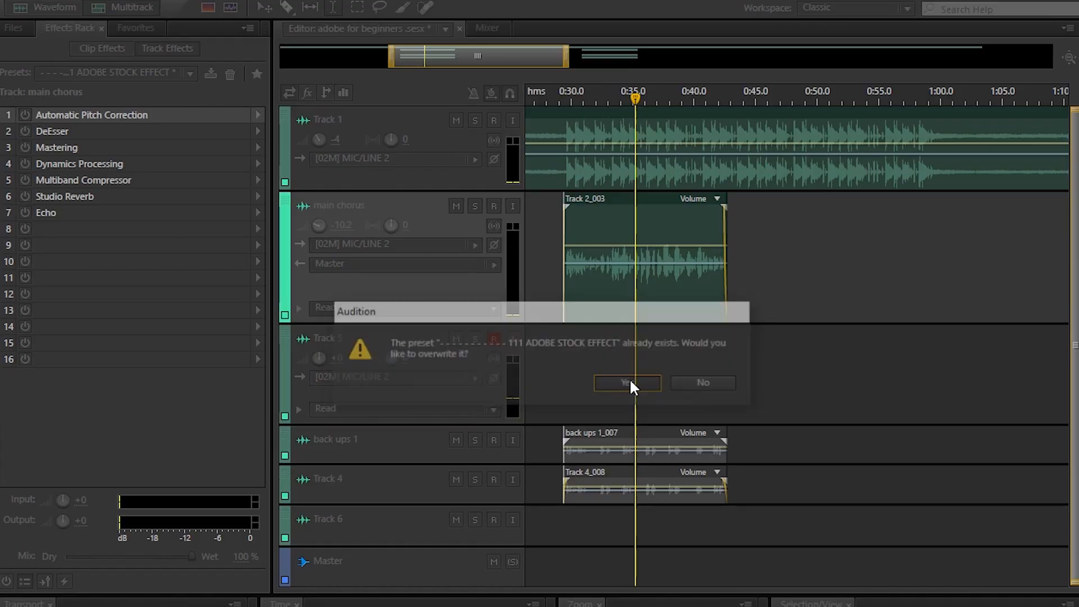
# Place Track 6 directly below main chorus and load the 111 ADOBE STOCK EFFECT rack preset on it.
pyautogui.click(296, 340)
pyautogui.click(163, 73)
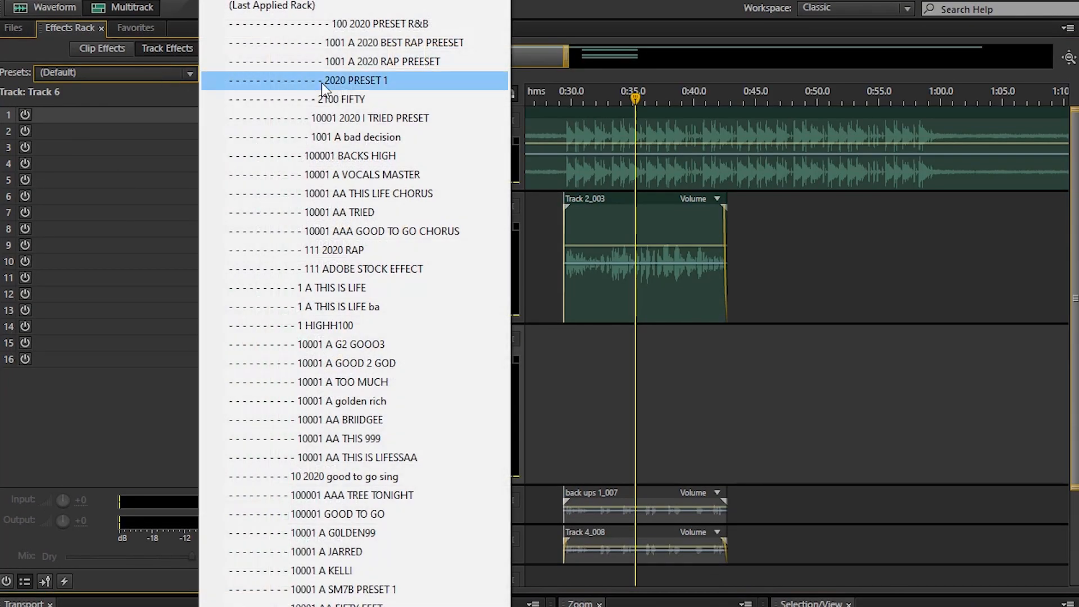
pyautogui.click(379, 269)
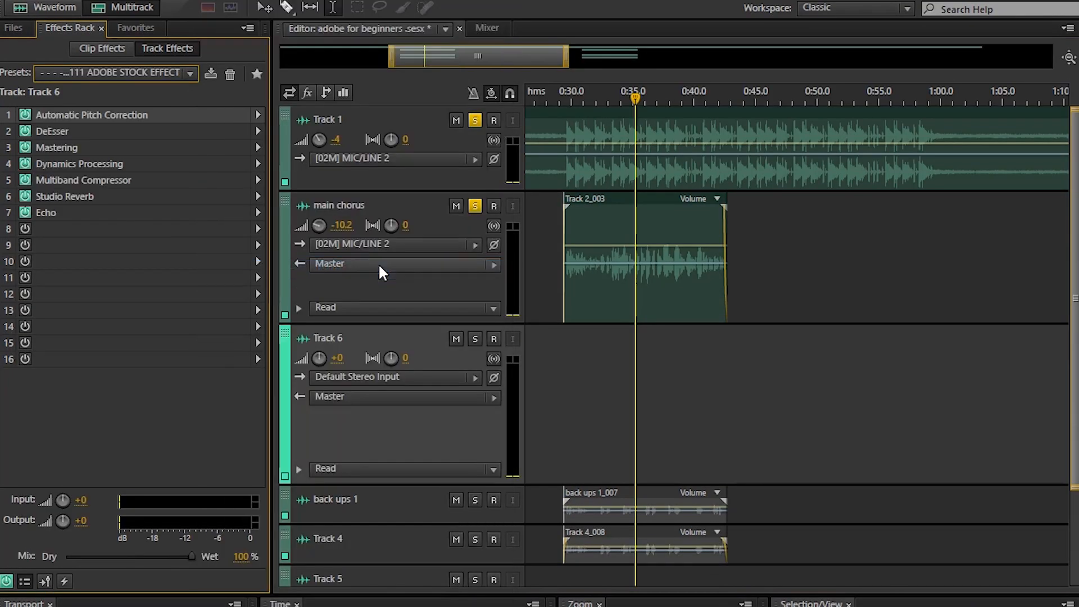
# Turn off Automatic Pitch Correction on the main chorus track and place the playhead at about 0:36 in its first clip.
pyautogui.click(659, 298)
pyautogui.click(24, 114)
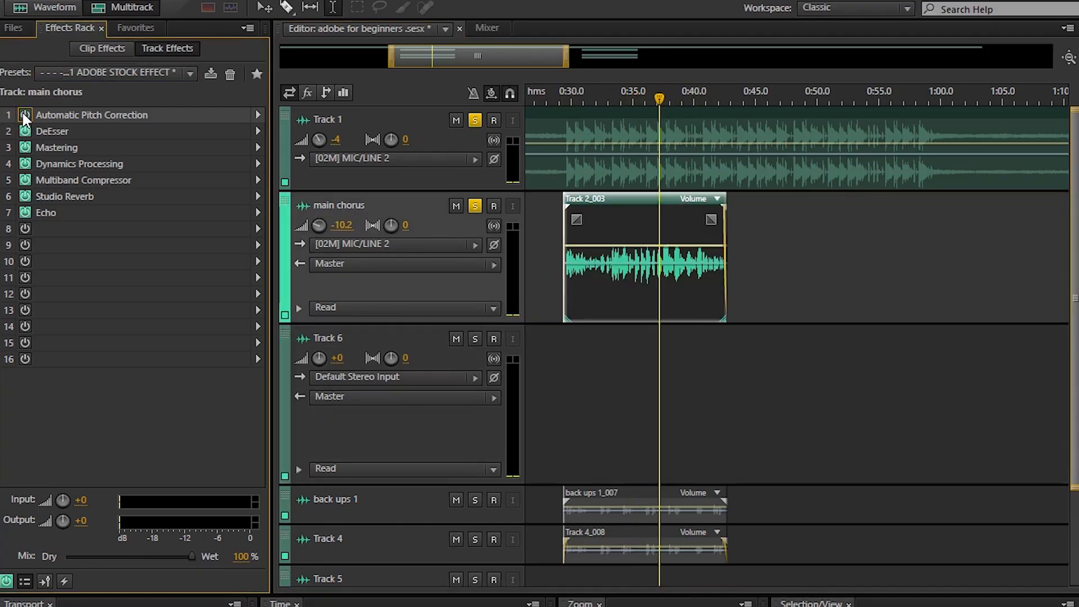
pyautogui.click(649, 288)
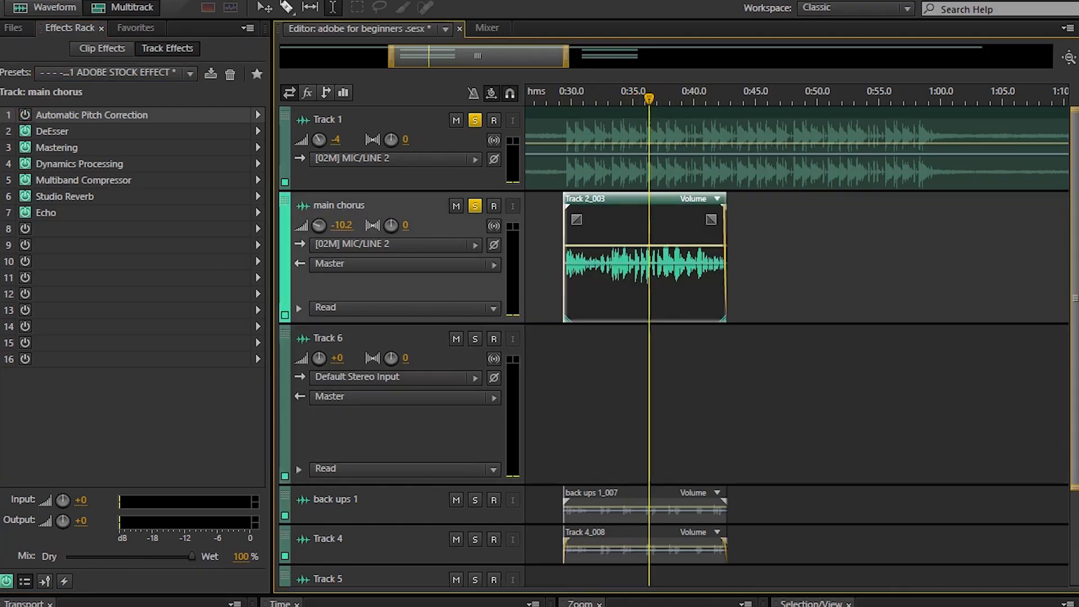
# Listen through the first main chorus clip and split it with the Razor at about 0:37 and 0:40.7.
pyautogui.moveTo(562, 66); pyautogui.dragTo(490, 61)
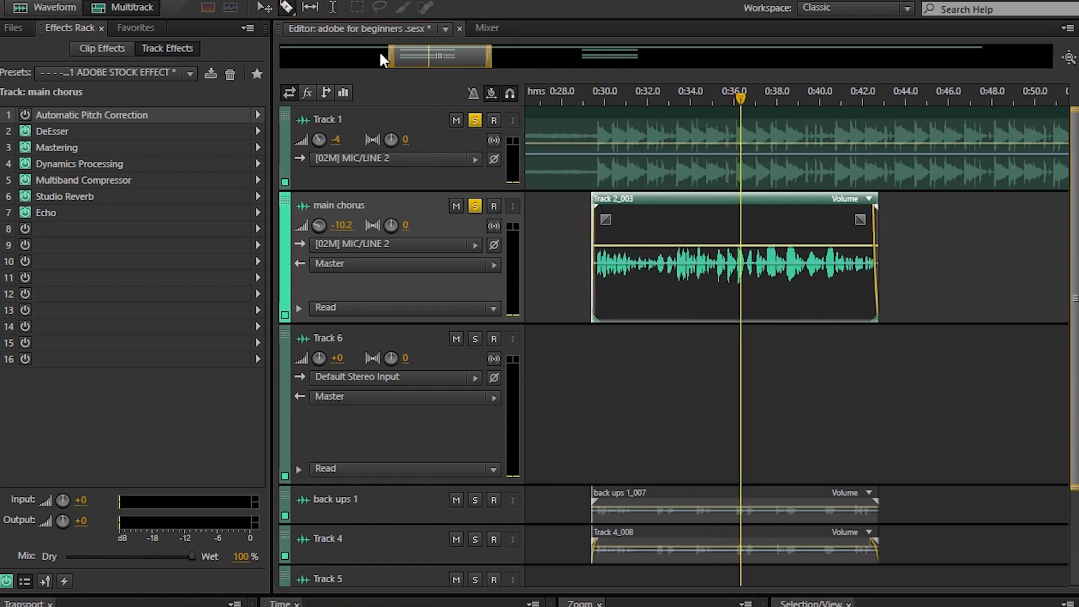
pyautogui.moveTo(392, 56); pyautogui.dragTo(422, 69)
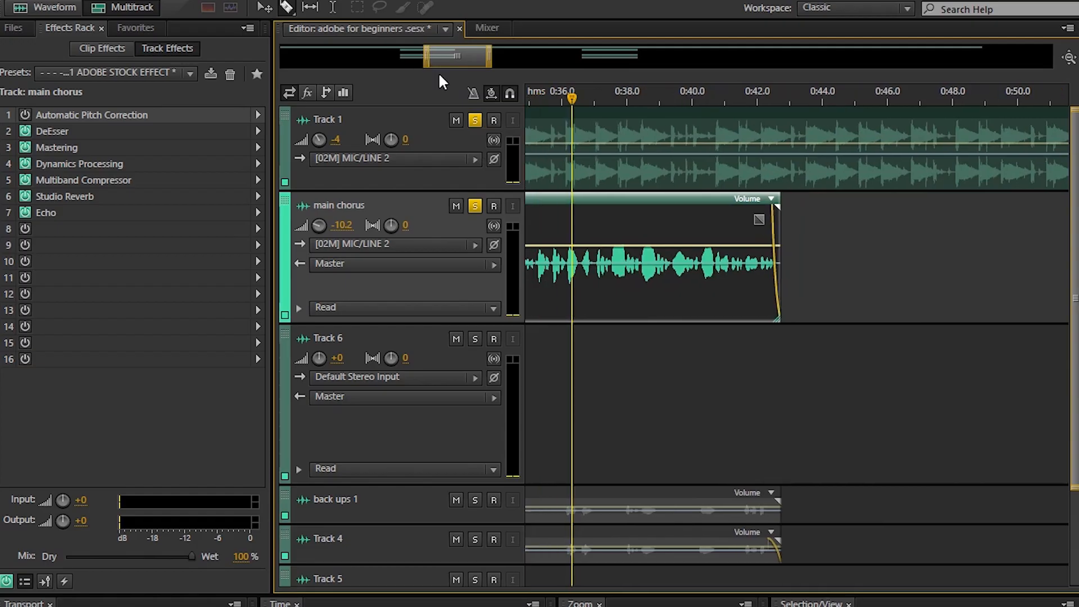
pyautogui.click(581, 95)
pyautogui.press('space')
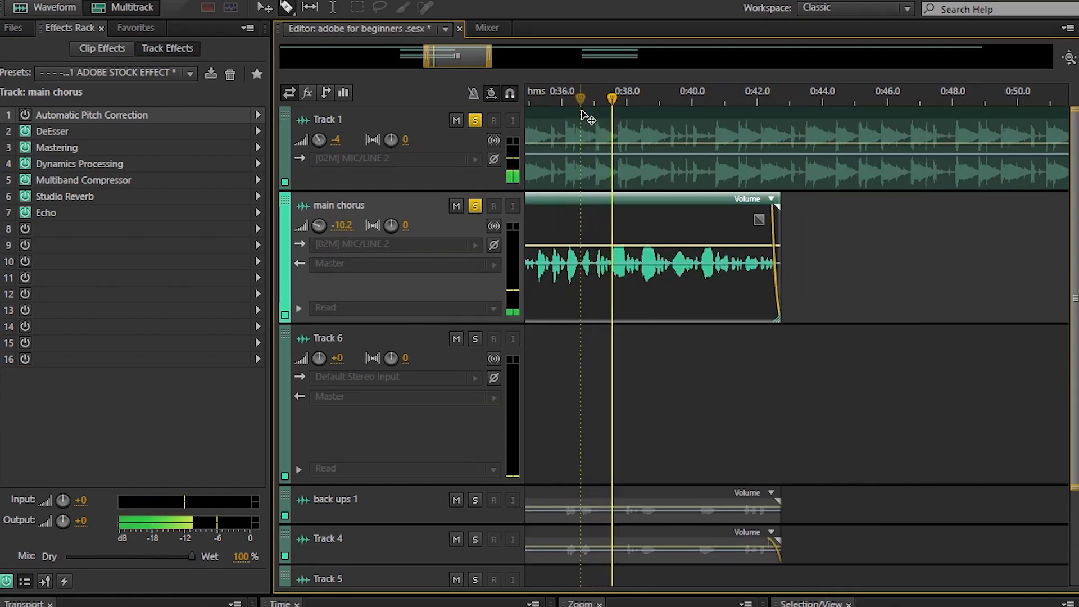
pyautogui.press('space')
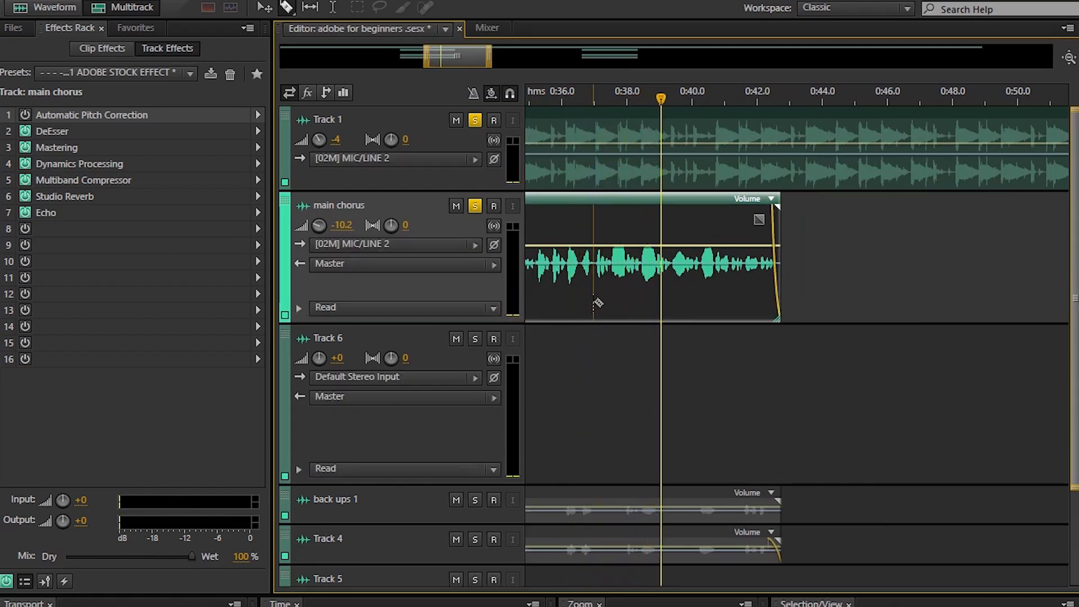
pyautogui.click(594, 303)
pyautogui.press('space')
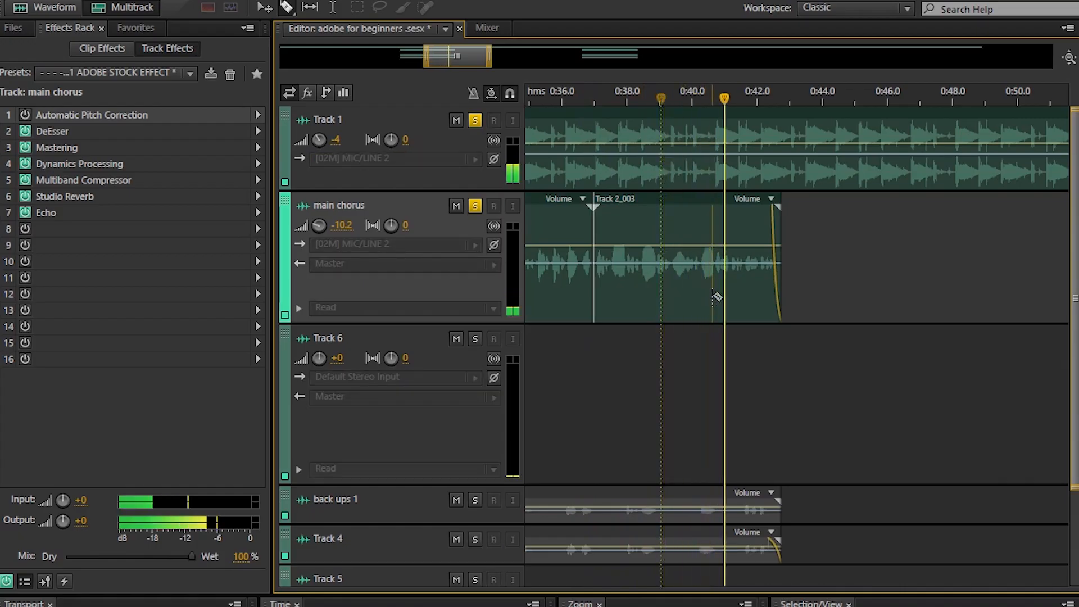
pyautogui.press('space')
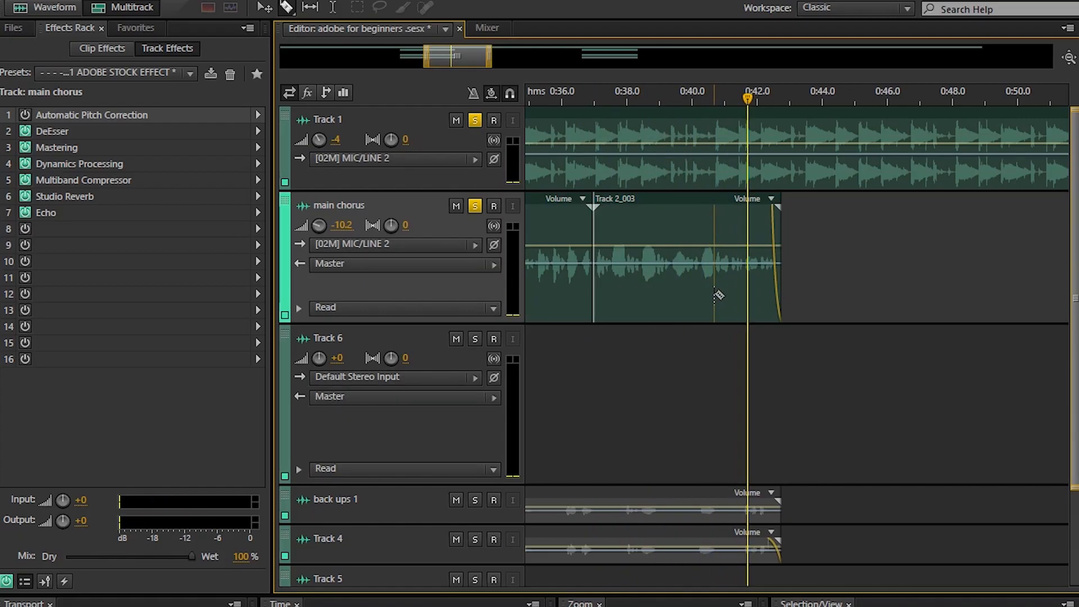
pyautogui.click(715, 294)
# Move the middle piece of the split chorus clip straight down to Track 6 and place the playhead at about 0:35.5.
pyautogui.click(266, 8)
pyautogui.moveTo(638, 321); pyautogui.dragTo(629, 332)
pyautogui.click(543, 100)
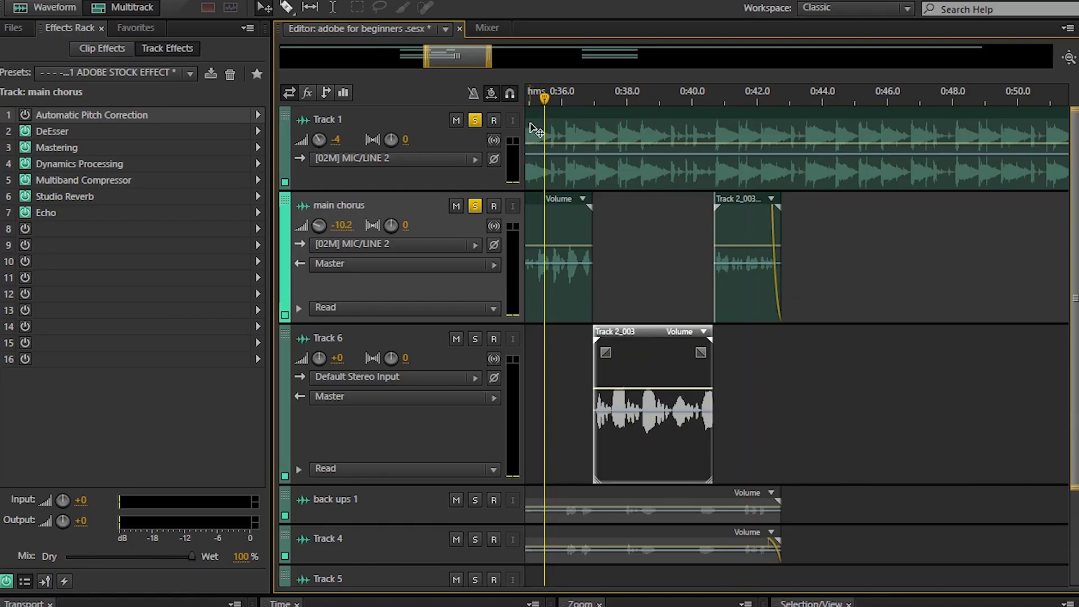
# Remove the solo from main chorus and Track 1 and set Track 6's volume to -10.2.
pyautogui.click(475, 337)
pyautogui.click(474, 337)
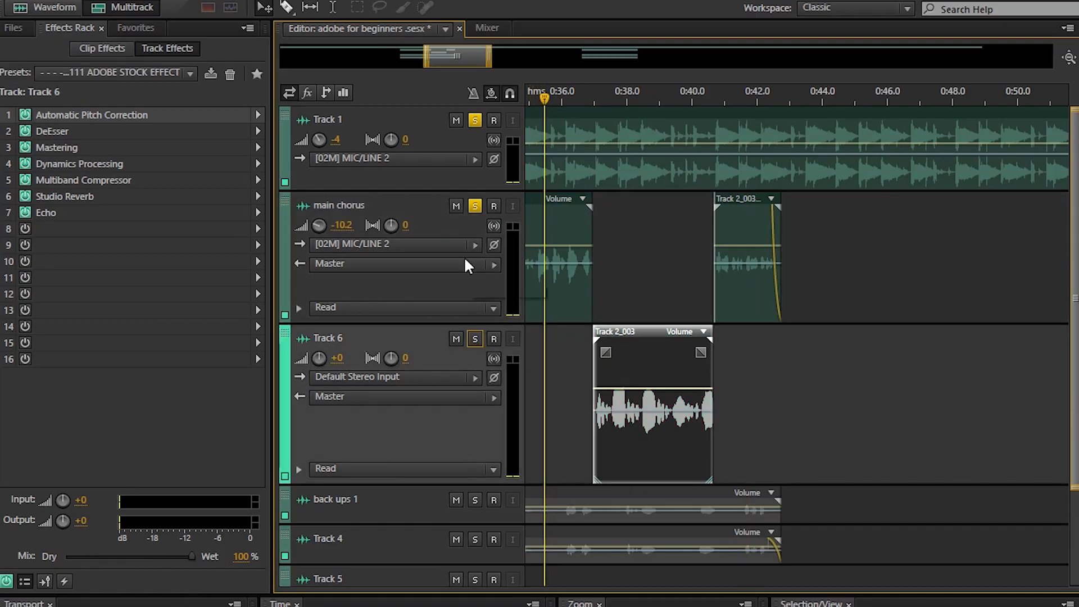
pyautogui.click(474, 205)
pyautogui.click(474, 119)
pyautogui.click(337, 357)
pyautogui.write('-10.2')
pyautogui.press('Return')
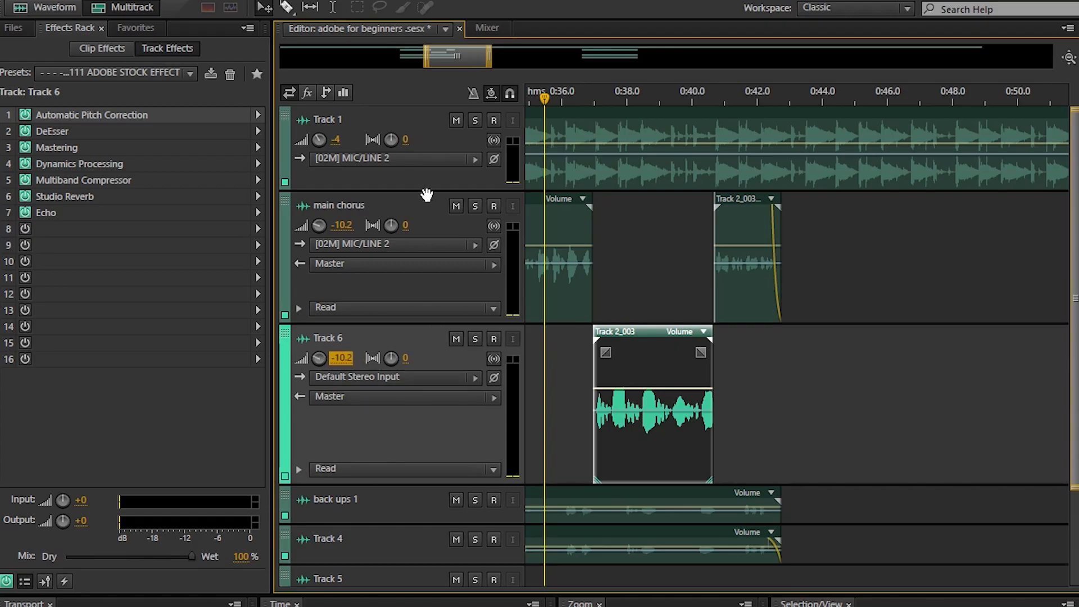
# Play the full mix from the start of the first chorus while comparing the effects racks of main chorus and Track 6.
pyautogui.click(417, 210)
pyautogui.click(427, 335)
pyautogui.moveTo(425, 62); pyautogui.dragTo(395, 61)
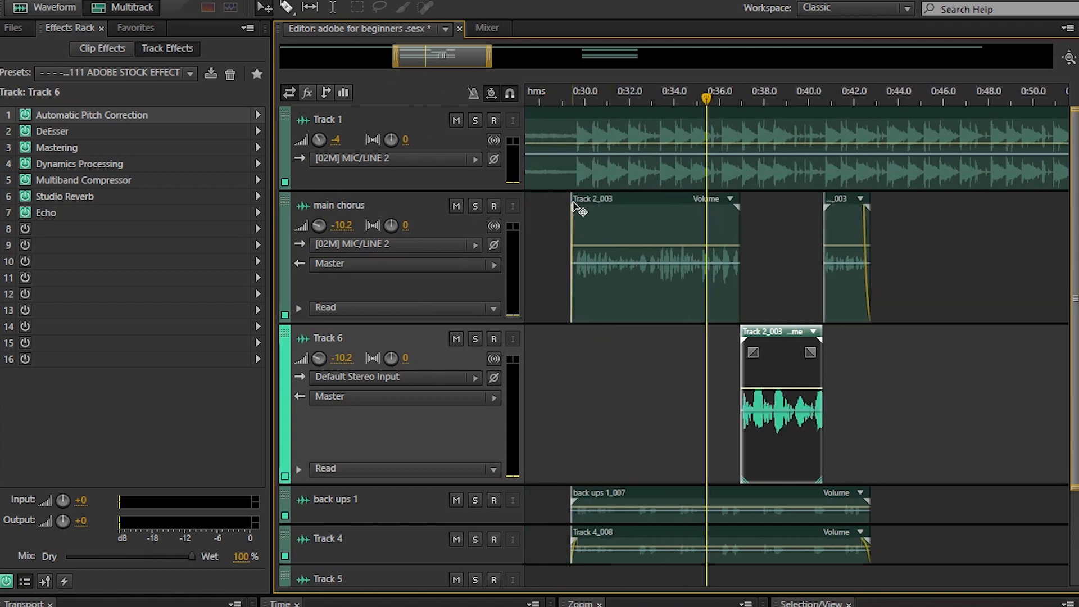
pyautogui.click(580, 103)
pyautogui.moveTo(579, 101); pyautogui.dragTo(613, 102)
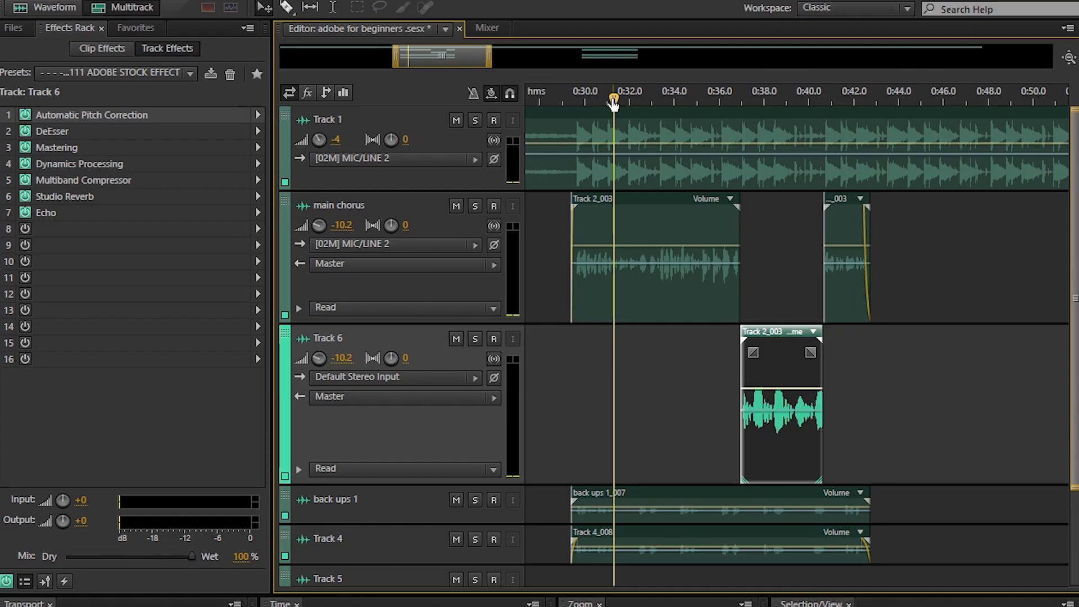
pyautogui.click(571, 96)
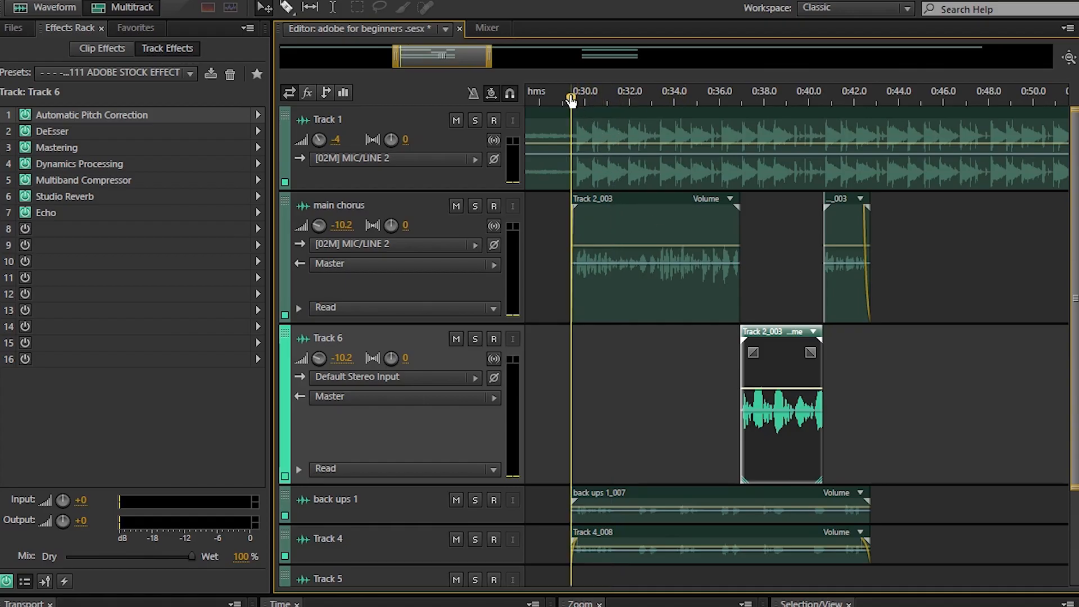
pyautogui.press('space')
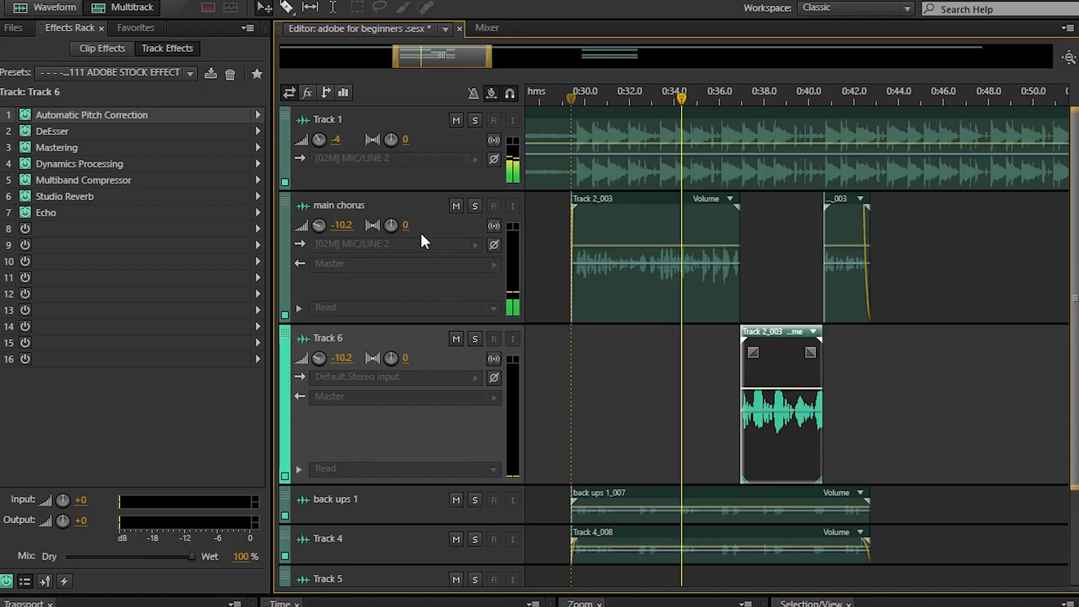
pyautogui.click(424, 199)
pyautogui.click(429, 335)
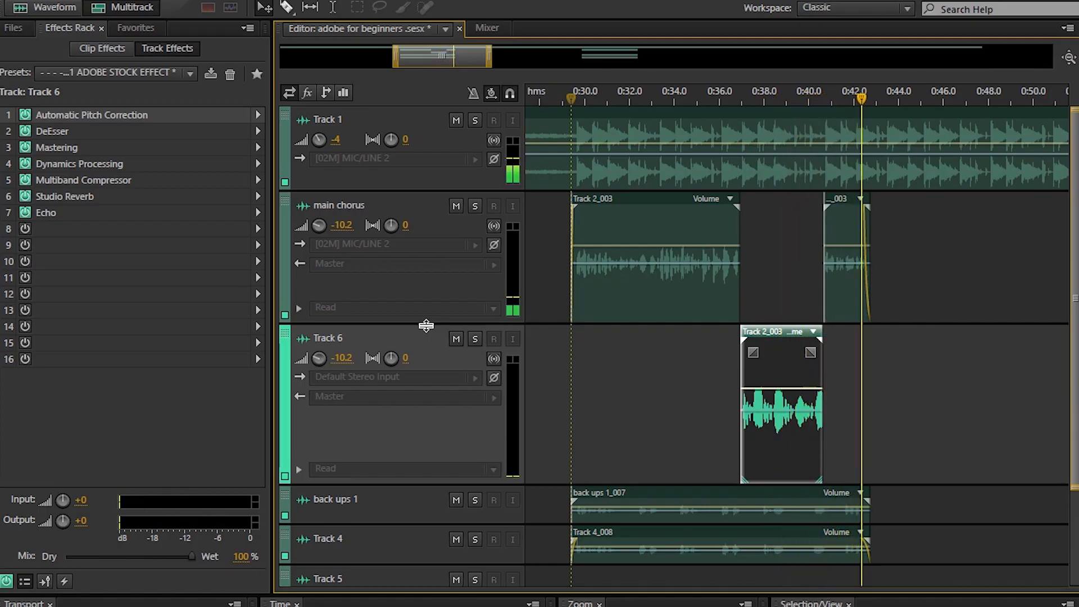
pyautogui.press('space')
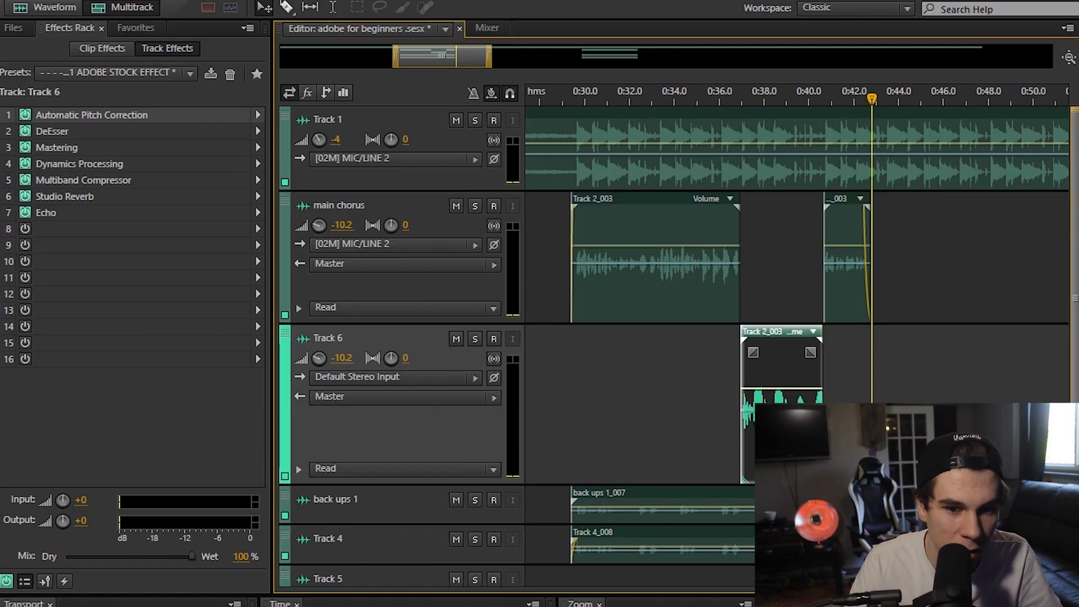
pyautogui.click(1068, 57)
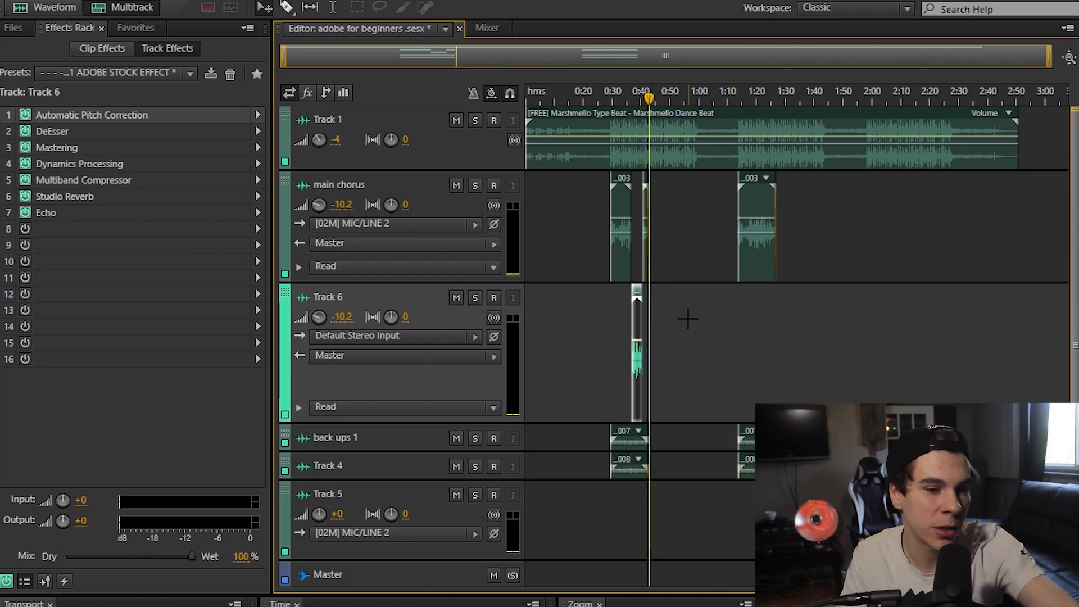
# Zoom in on the first chorus and look through the Time and Pitch effects available for an empty slot in Track 6's rack.
pyautogui.moveTo(1048, 56); pyautogui.dragTo(617, 57)
pyautogui.moveTo(694, 58); pyautogui.dragTo(555, 62)
pyautogui.click(257, 245)
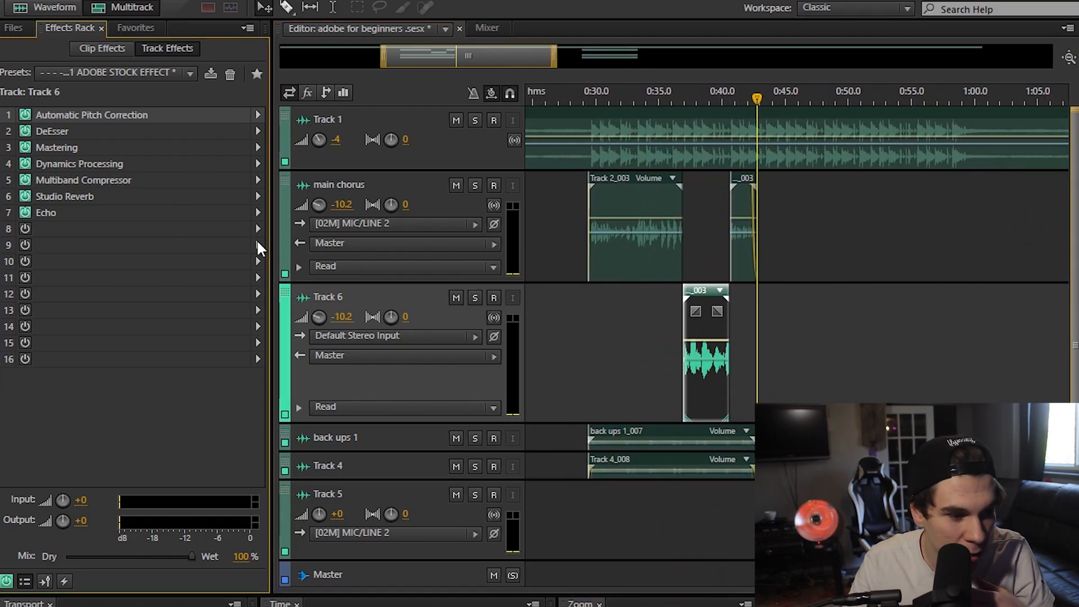
pyautogui.moveTo(368, 463)
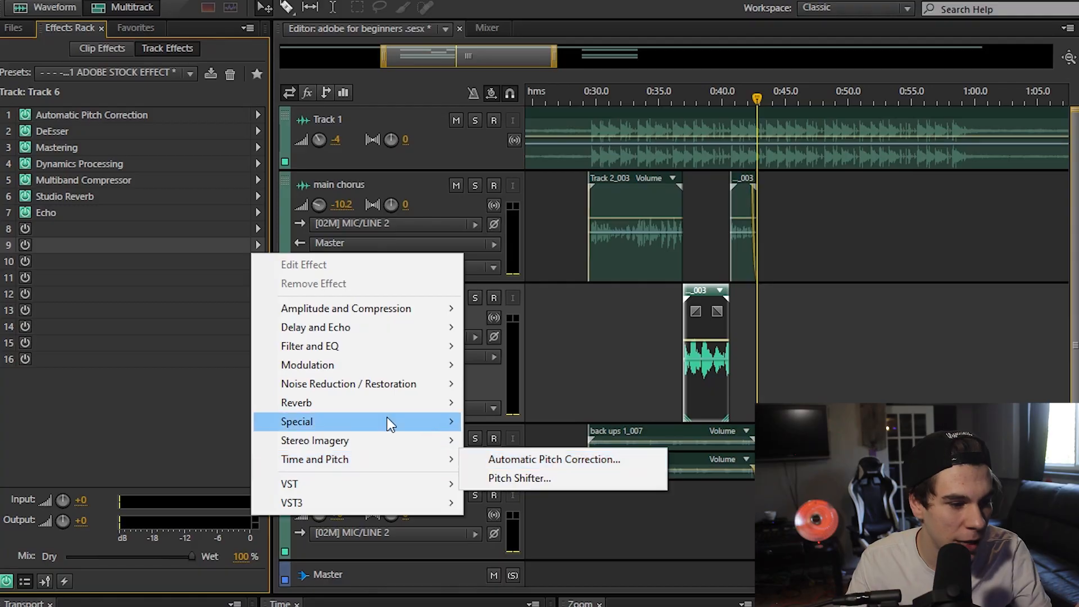
# Play the first chorus from about 0:29.5 and compare the effects racks of main chorus and Track 6.
pyautogui.click(571, 312)
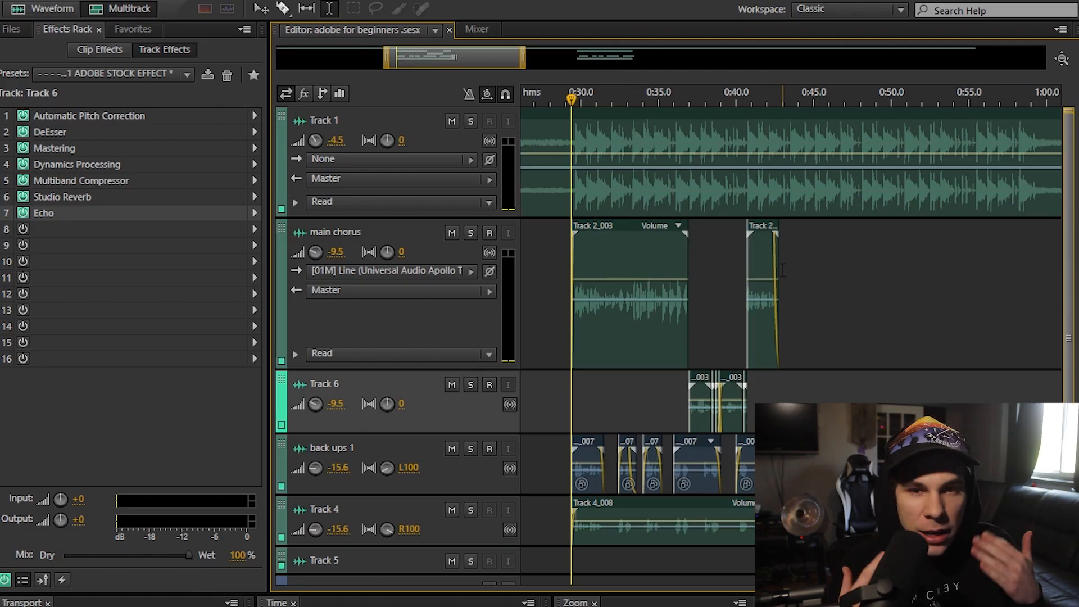
pyautogui.press('space')
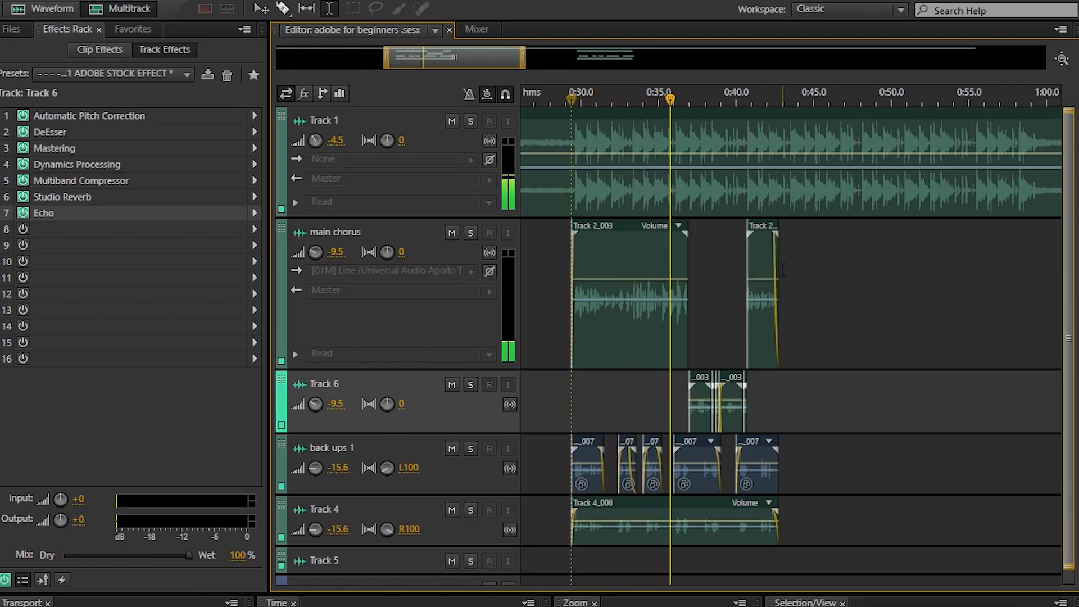
pyautogui.press('space')
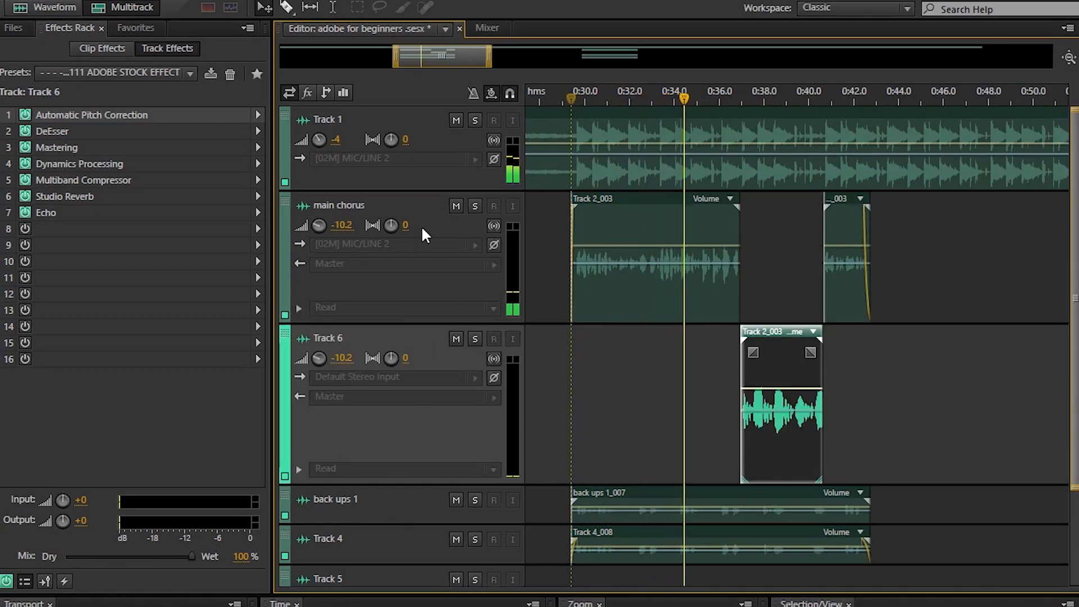
pyautogui.click(424, 198)
pyautogui.click(429, 335)
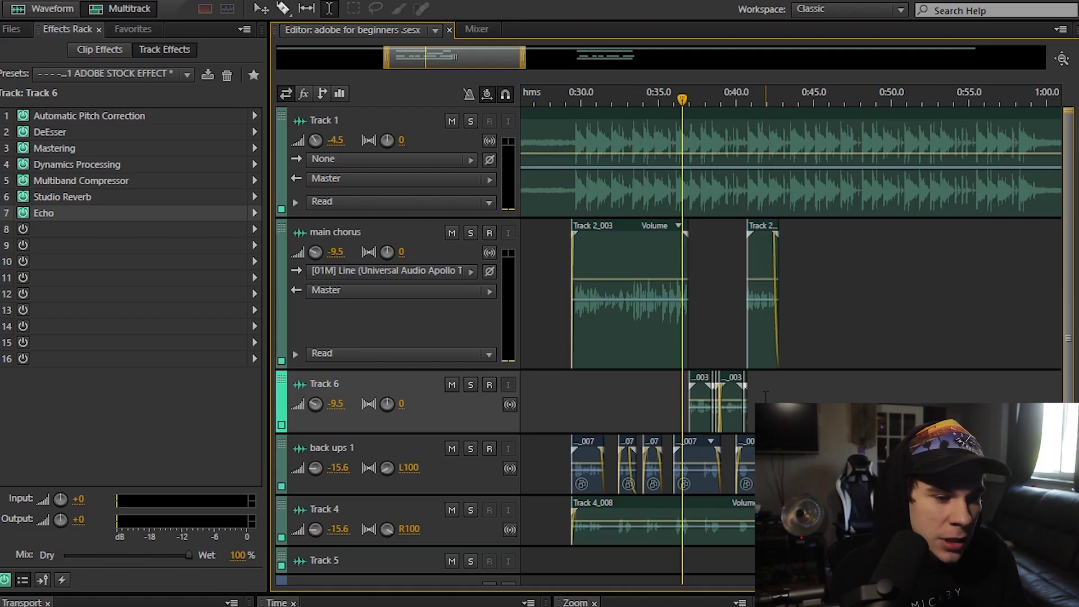
# Solo Track 6 and listen to its short pieces from about 0:39.6 and 0:40.2.
pyautogui.moveTo(387, 59); pyautogui.dragTo(447, 69)
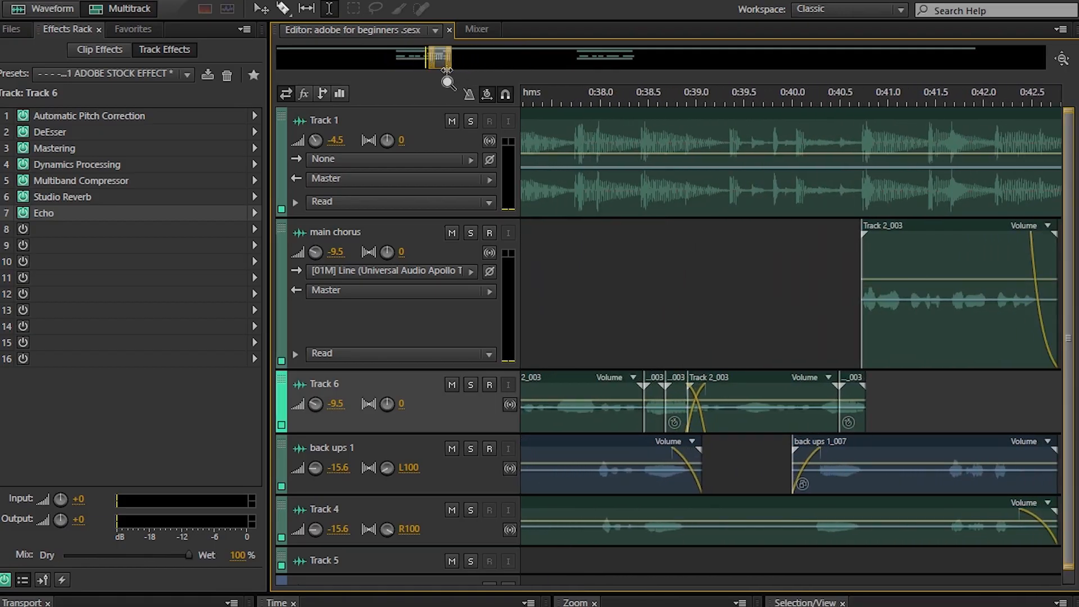
pyautogui.click(752, 99)
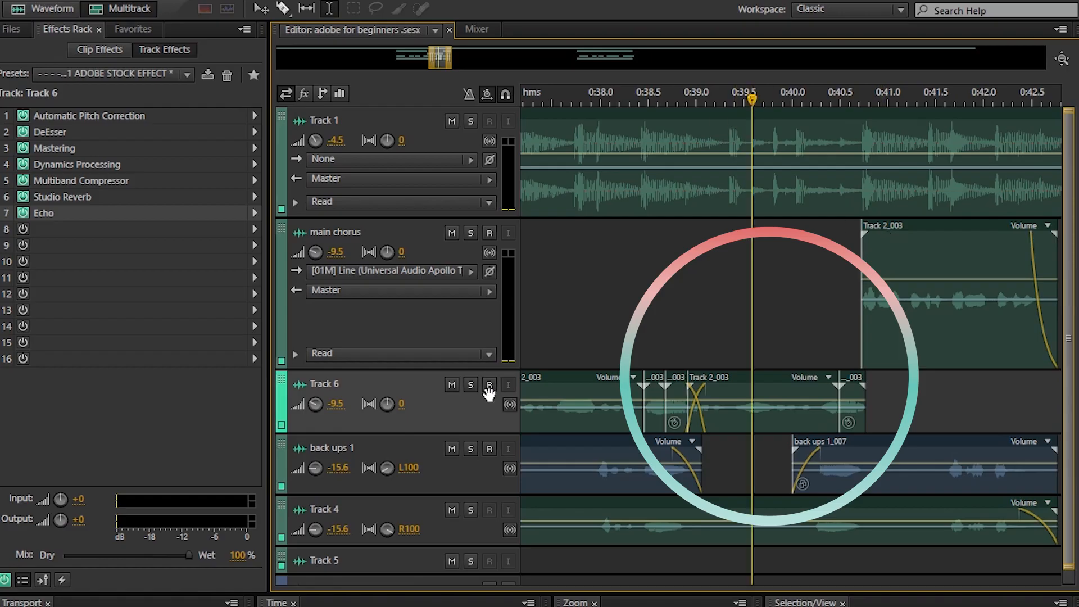
pyautogui.click(470, 386)
pyautogui.press('space')
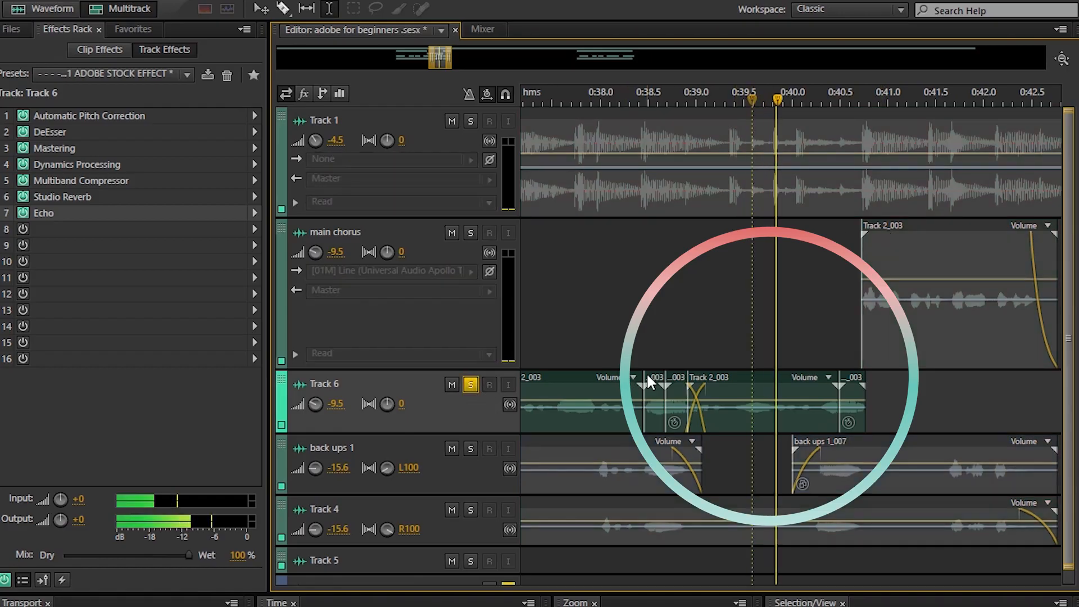
pyautogui.click(816, 99)
pyautogui.press('space')
# Try stretching the last Track 6 clip to 800%, listen from about 0:40.1, and undo the stretch.
pyautogui.moveTo(866, 383); pyautogui.dragTo(972, 386)
pyautogui.click(806, 100)
pyautogui.press('space')
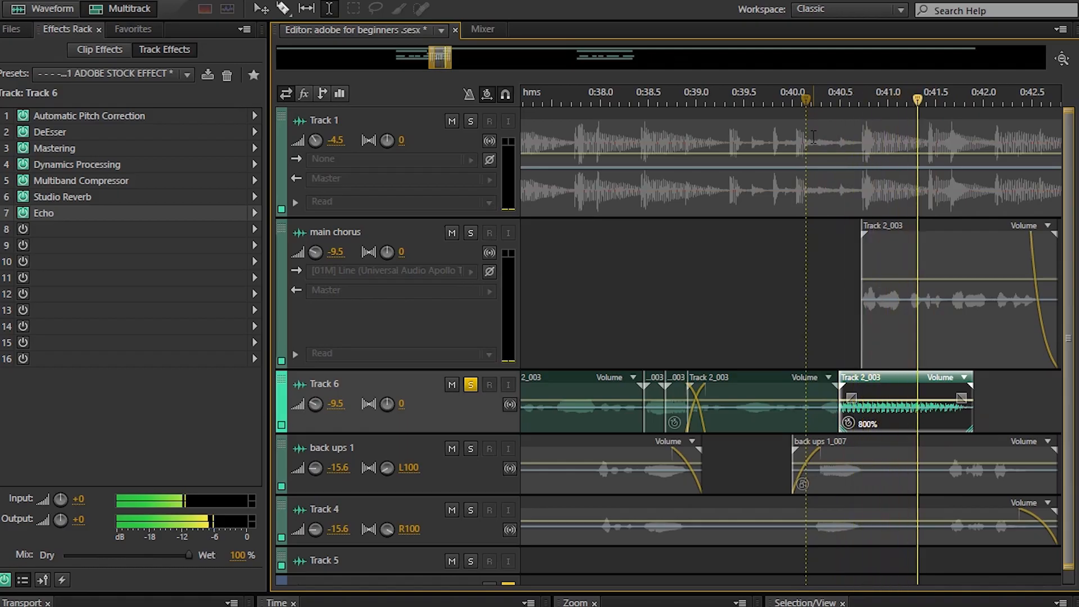
pyautogui.press('space')
pyautogui.hotkey('ctrl', 'z')
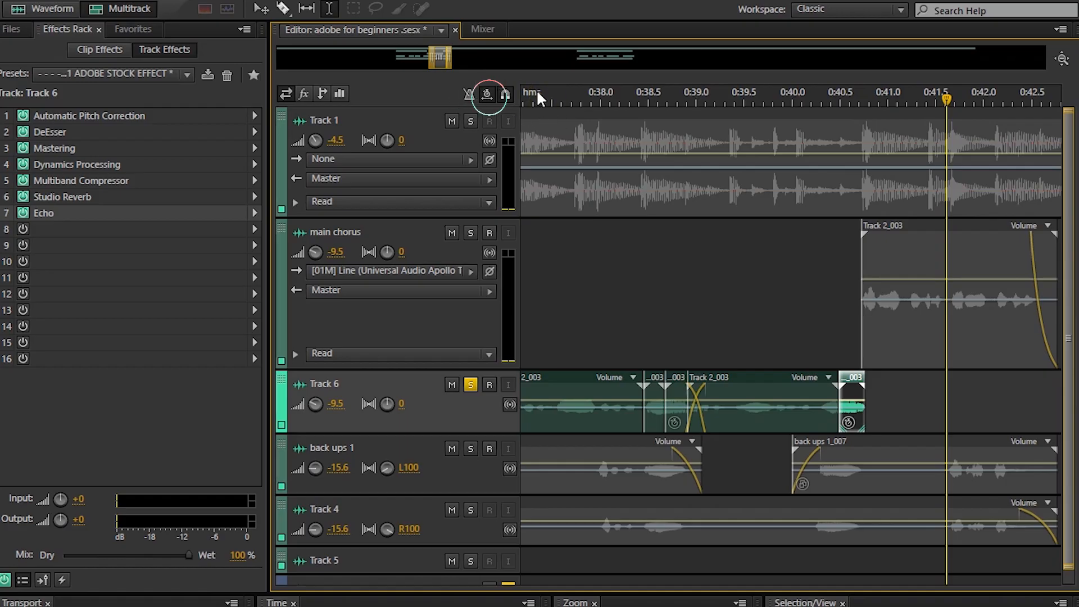
# Try stretching the last Track 6 clip's end to about 0:41.6 with clip stretching, and pull it back to its original length.
pyautogui.click(487, 94)
pyautogui.moveTo(866, 385); pyautogui.dragTo(948, 385)
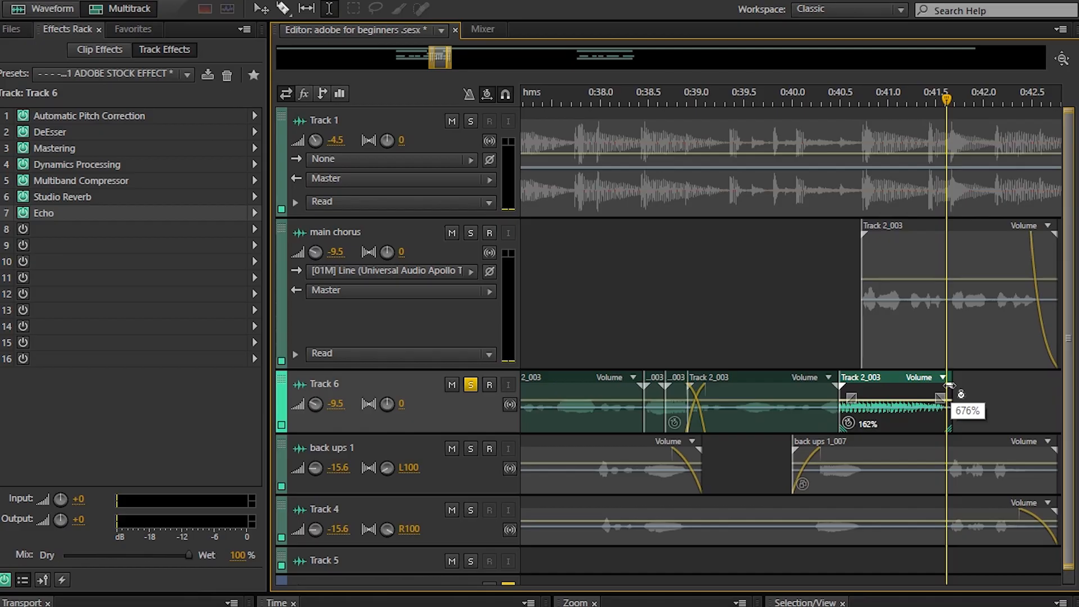
pyautogui.moveTo(948, 385); pyautogui.dragTo(867, 395)
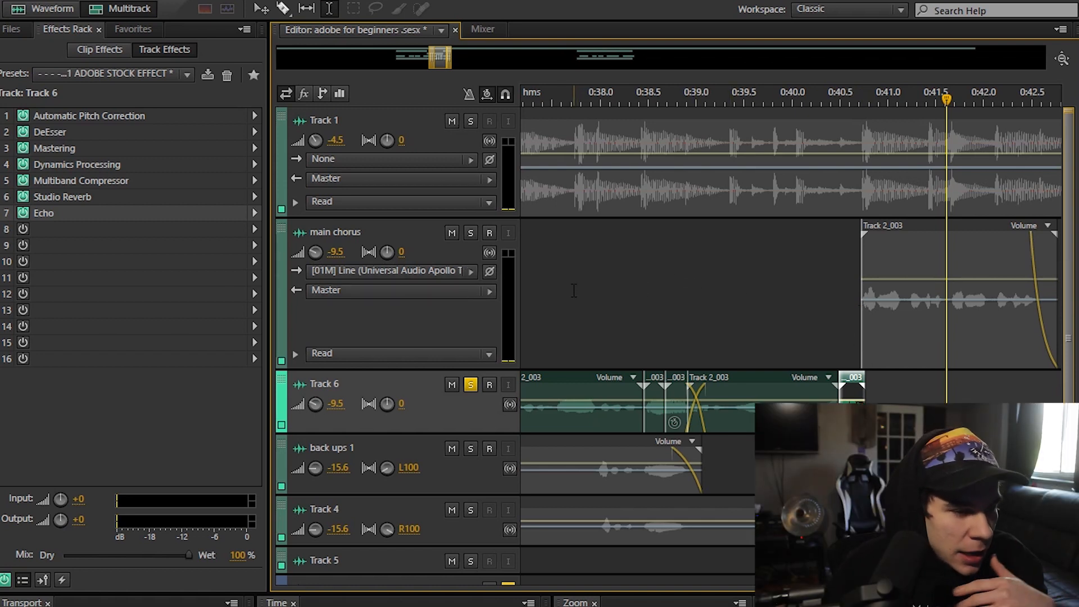
# Move the back ups 1 and Track 4 tracks above Track 6, directly below main chorus.
pyautogui.click(507, 94)
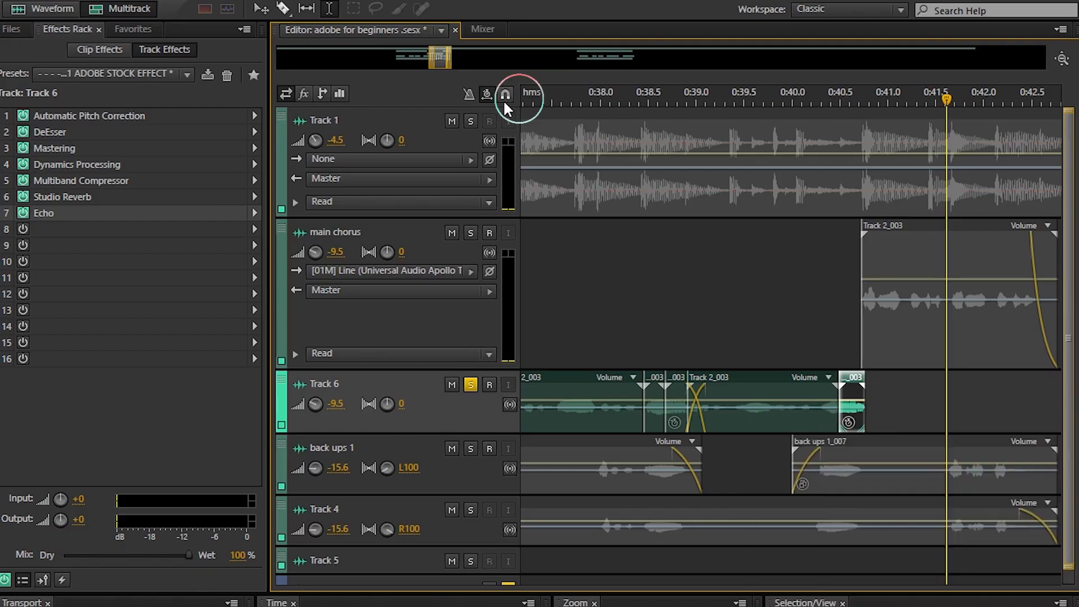
pyautogui.scroll(-3, 432, 68)
pyautogui.moveTo(433, 67); pyautogui.dragTo(870, 136)
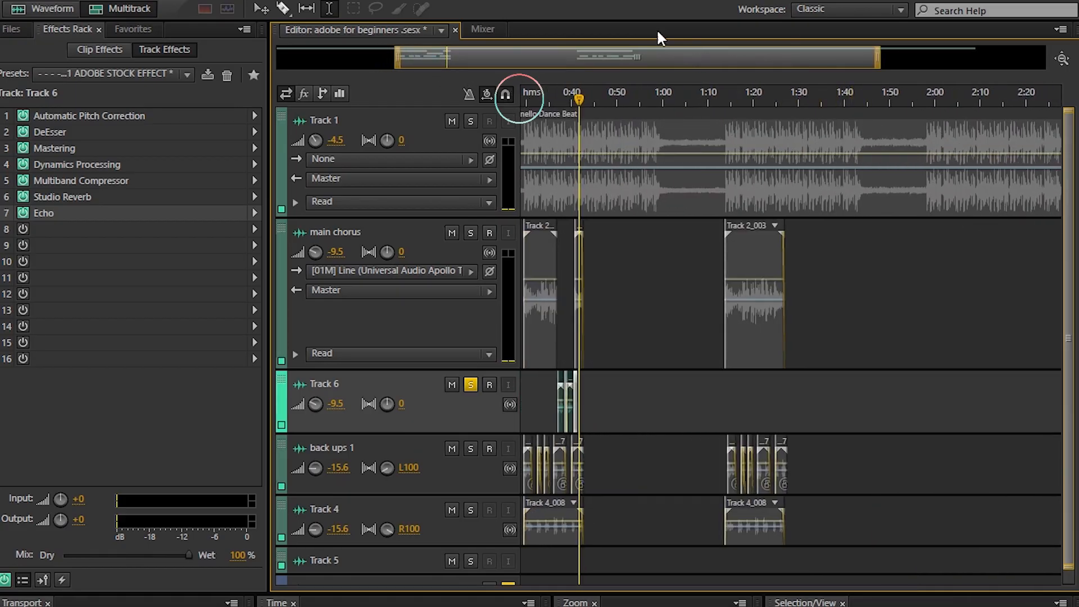
pyautogui.moveTo(881, 70); pyautogui.dragTo(400, 67)
pyautogui.moveTo(291, 453); pyautogui.dragTo(301, 373)
pyautogui.moveTo(306, 517); pyautogui.dragTo(324, 446)
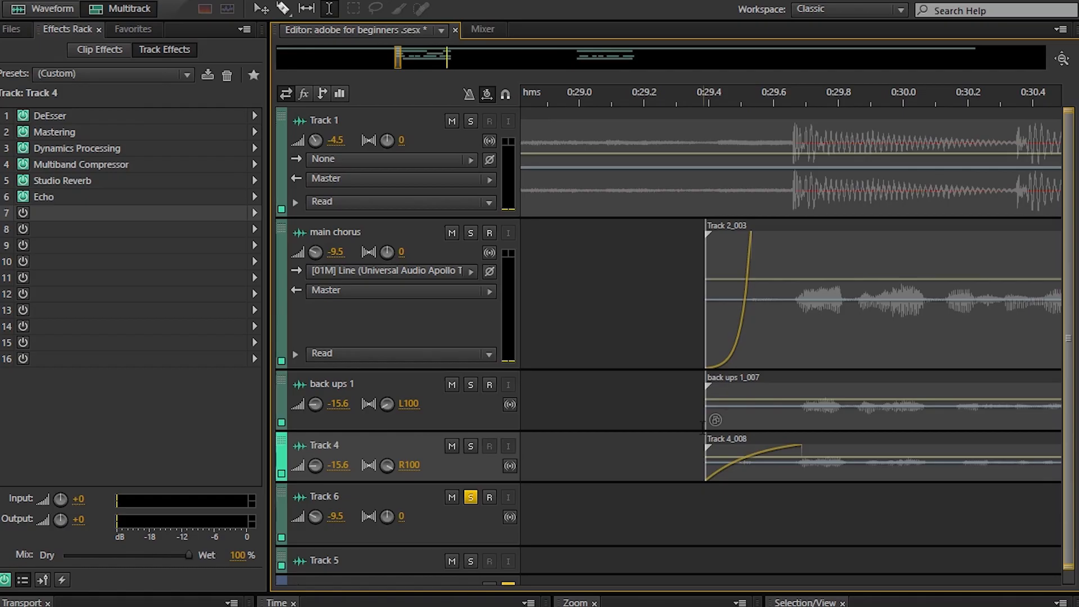
# Try extending the starts of the first back ups 1 and Track 4 clips earlier, and snap both back to the main chorus clip's start.
pyautogui.moveTo(705, 417); pyautogui.dragTo(663, 419)
pyautogui.moveTo(702, 478); pyautogui.dragTo(681, 474)
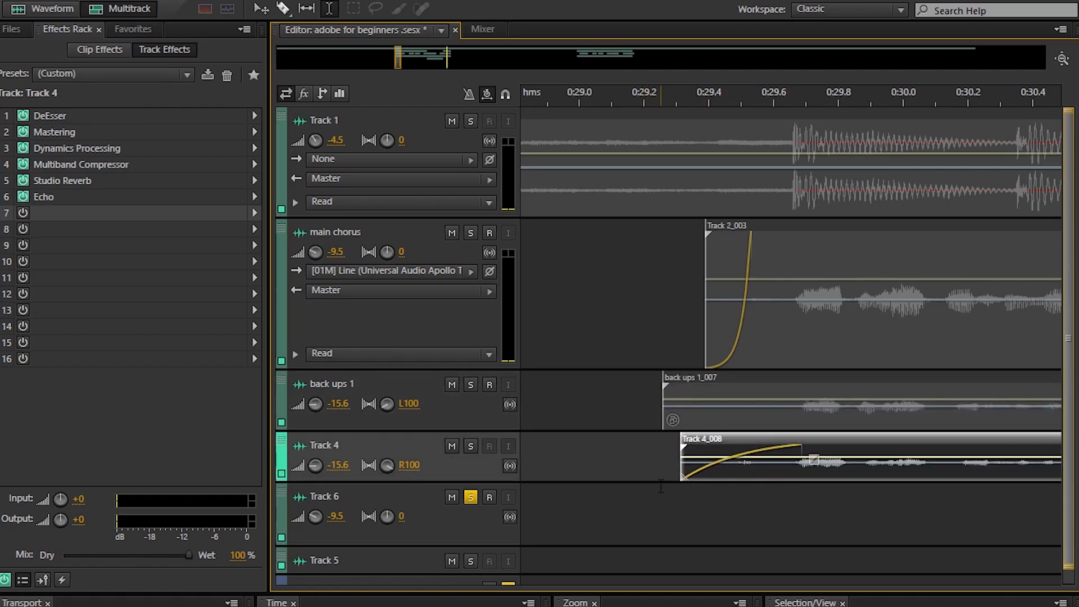
pyautogui.moveTo(681, 478); pyautogui.dragTo(706, 475)
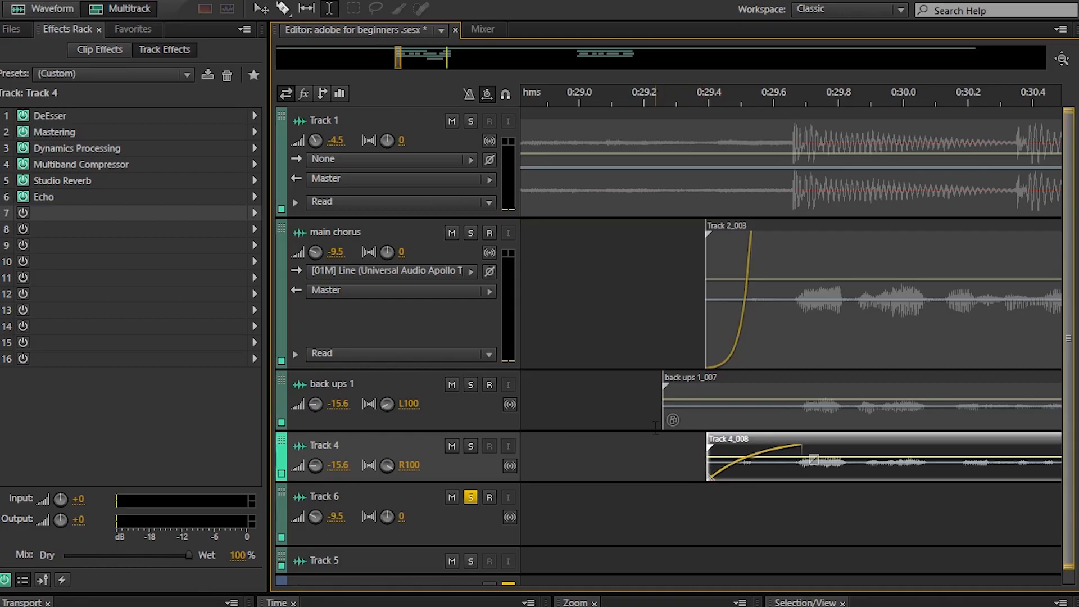
pyautogui.moveTo(665, 422); pyautogui.dragTo(705, 428)
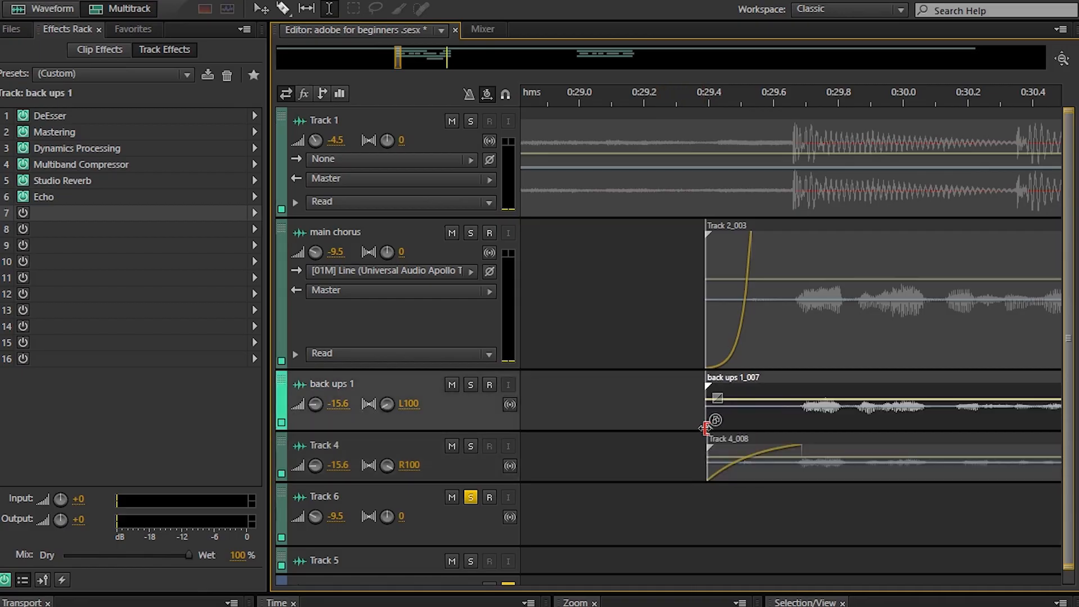
pyautogui.click(706, 475)
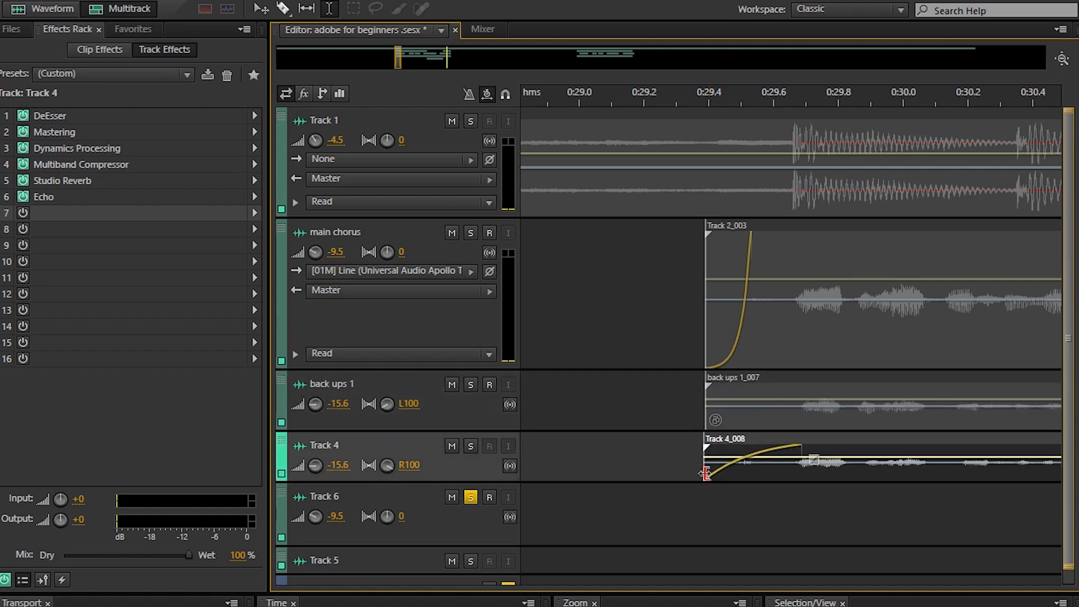
pyautogui.click(707, 473)
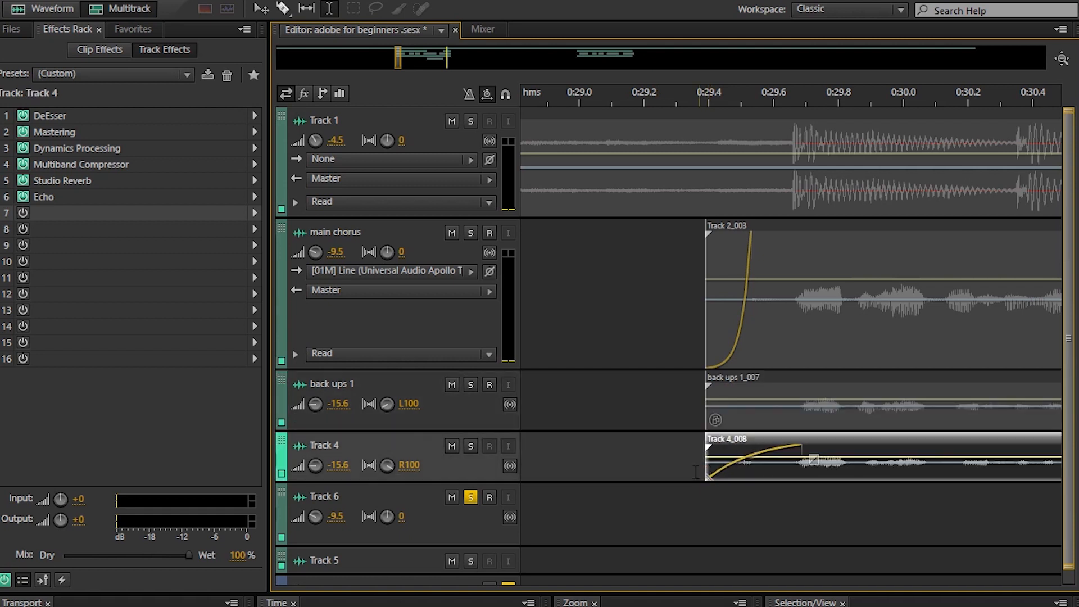
# Check the clip starts' alignment up close at about 0:29.39 and extend the back ups 1 clip's start to about 0:29.37.
pyautogui.moveTo(403, 60); pyautogui.dragTo(395, 63)
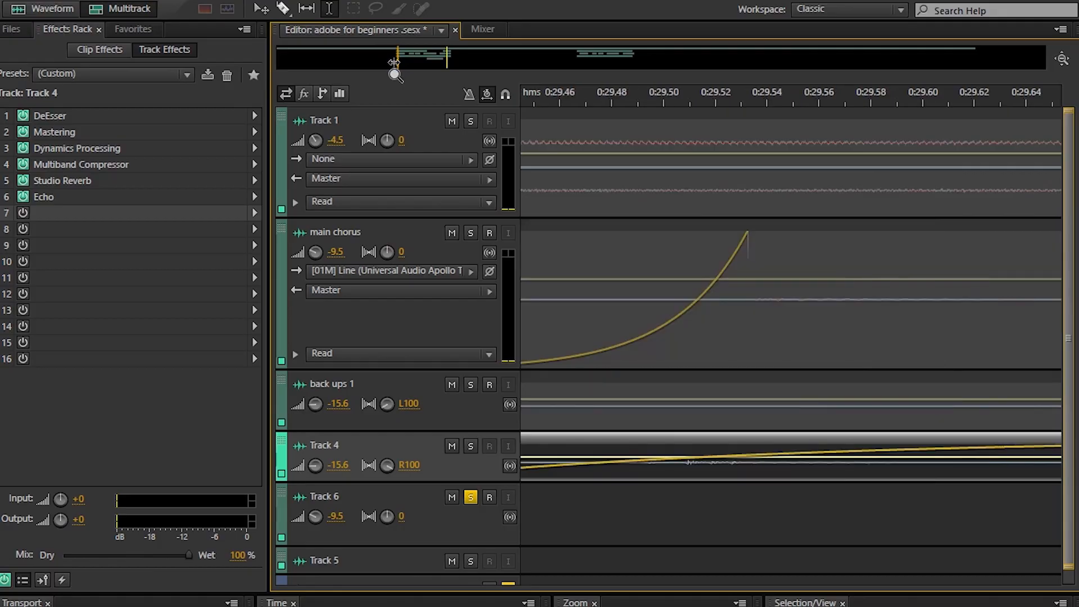
pyautogui.moveTo(523, 99); pyautogui.dragTo(738, 142)
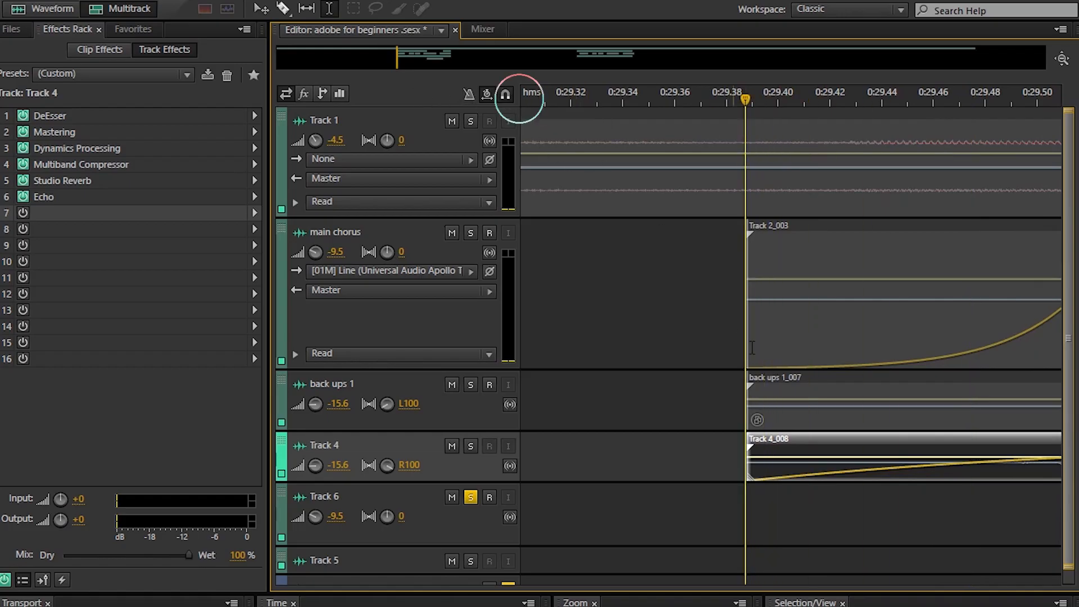
pyautogui.moveTo(750, 420); pyautogui.dragTo(698, 410)
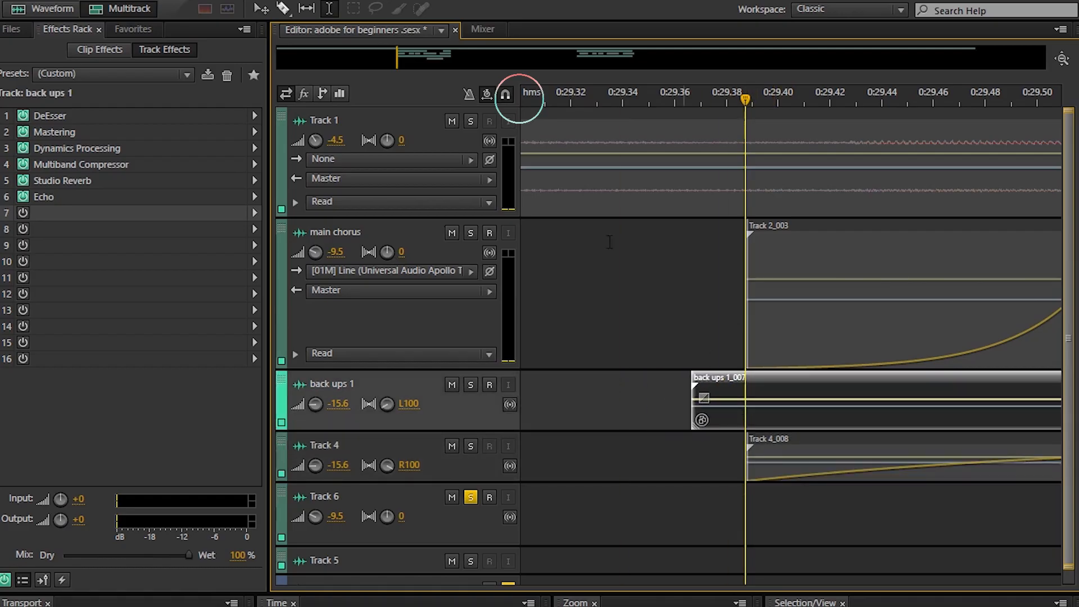
# Snap the first main chorus clip's start to the back ups 1 clip's start and trim the second main chorus clip's start to about 0:41.4.
pyautogui.click(548, 100)
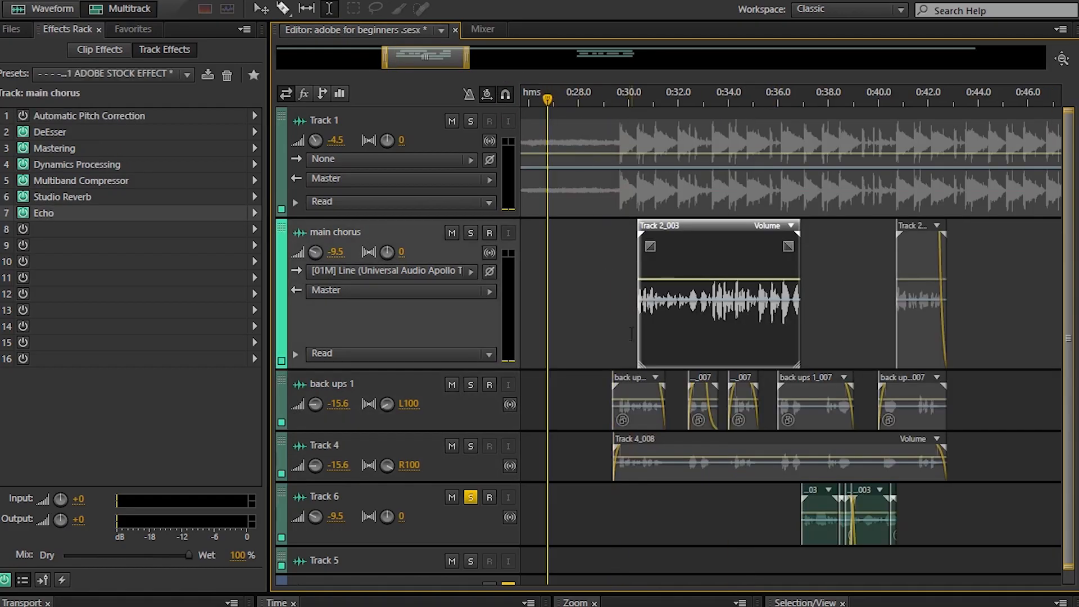
pyautogui.moveTo(632, 337); pyautogui.dragTo(611, 338)
pyautogui.moveTo(612, 470); pyautogui.dragTo(612, 470)
pyautogui.moveTo(801, 352); pyautogui.dragTo(783, 352)
pyautogui.moveTo(894, 354)
pyautogui.mouseDown()
pyautogui.moveTo(854, 355)
pyautogui.moveTo(910, 364)
pyautogui.mouseUp()
pyautogui.moveTo(779, 360); pyautogui.dragTo(799, 378)
# Move Track 6 back up to directly below main chorus.
pyautogui.moveTo(280, 490); pyautogui.dragTo(318, 400)
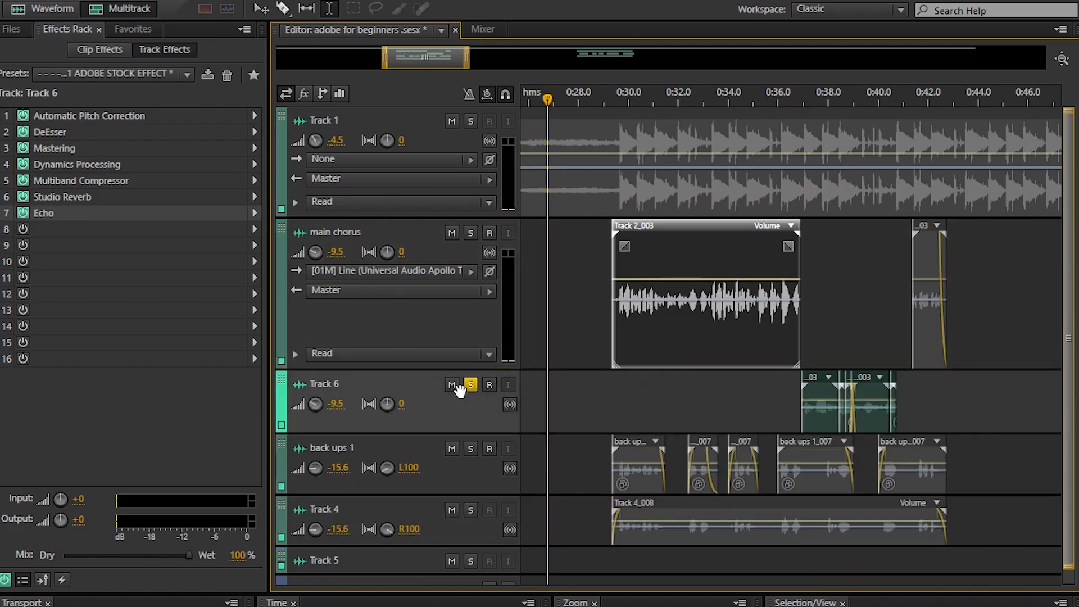
pyautogui.click(802, 357)
# In the second chorus, trim the main chorus and Track 4 clip starts to align with the first back ups 1 clip at about 1:14.2.
pyautogui.moveTo(466, 59); pyautogui.dragTo(644, 112)
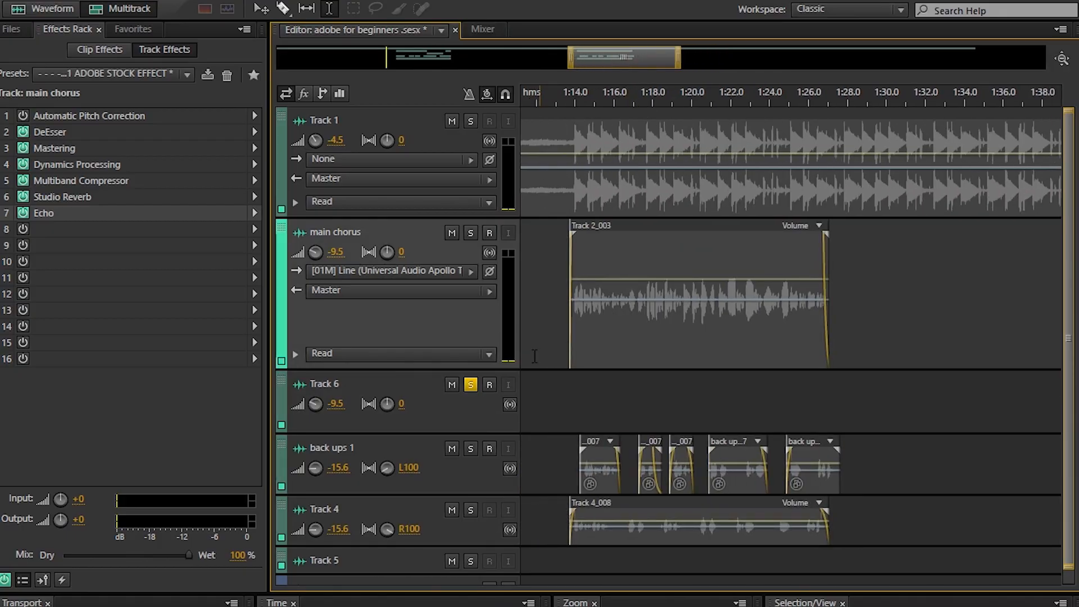
pyautogui.moveTo(572, 352); pyautogui.dragTo(582, 352)
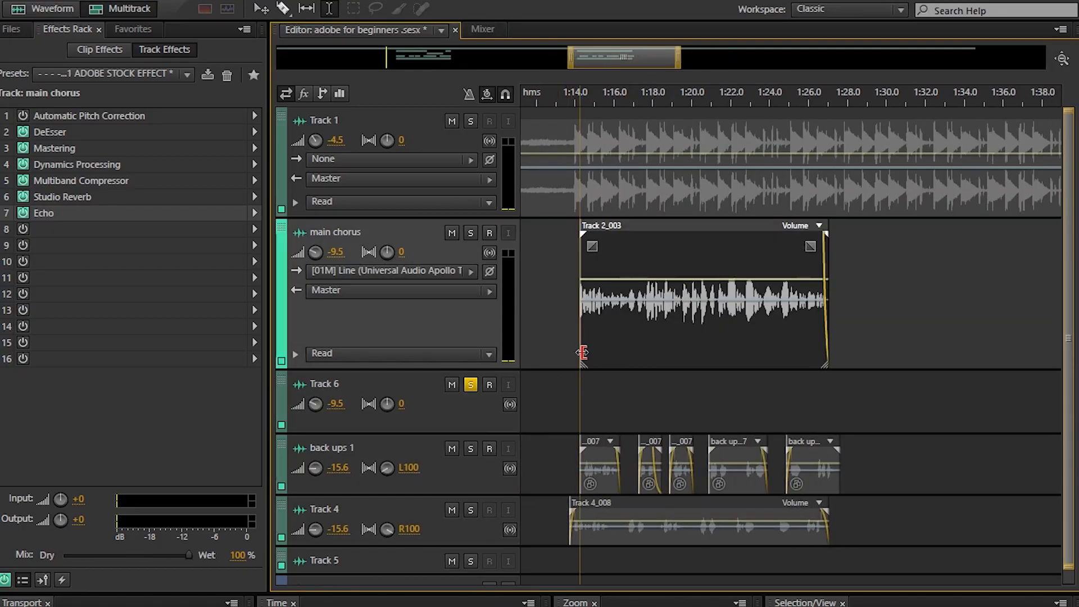
pyautogui.moveTo(570, 531); pyautogui.dragTo(580, 533)
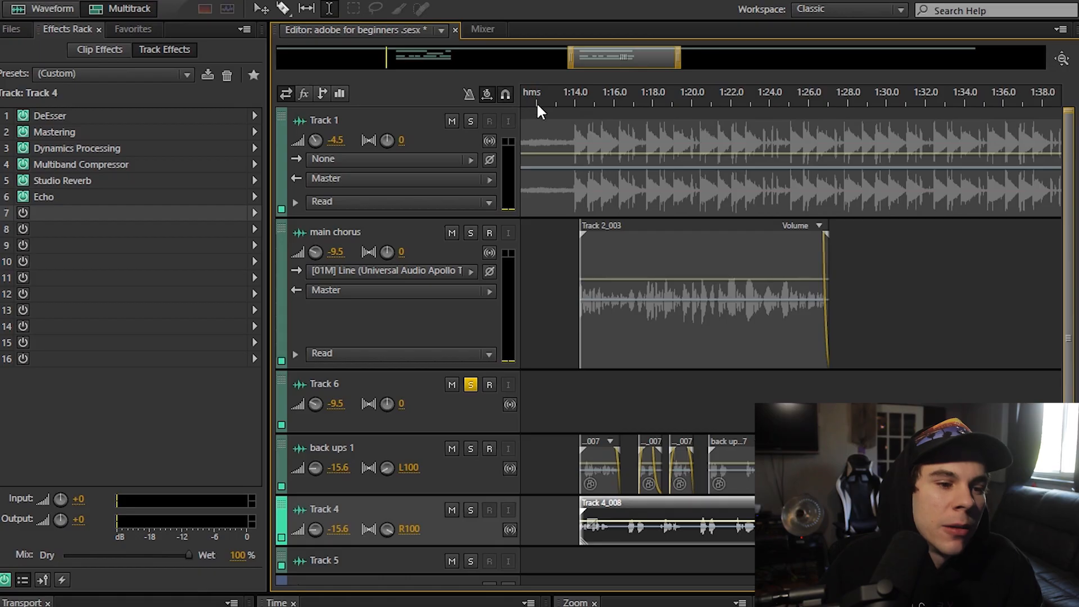
# Show the metronome, set its volume to -9.3, and play it with Track 1 soloed from about 0:18.
pyautogui.scroll(-4, 565, 59)
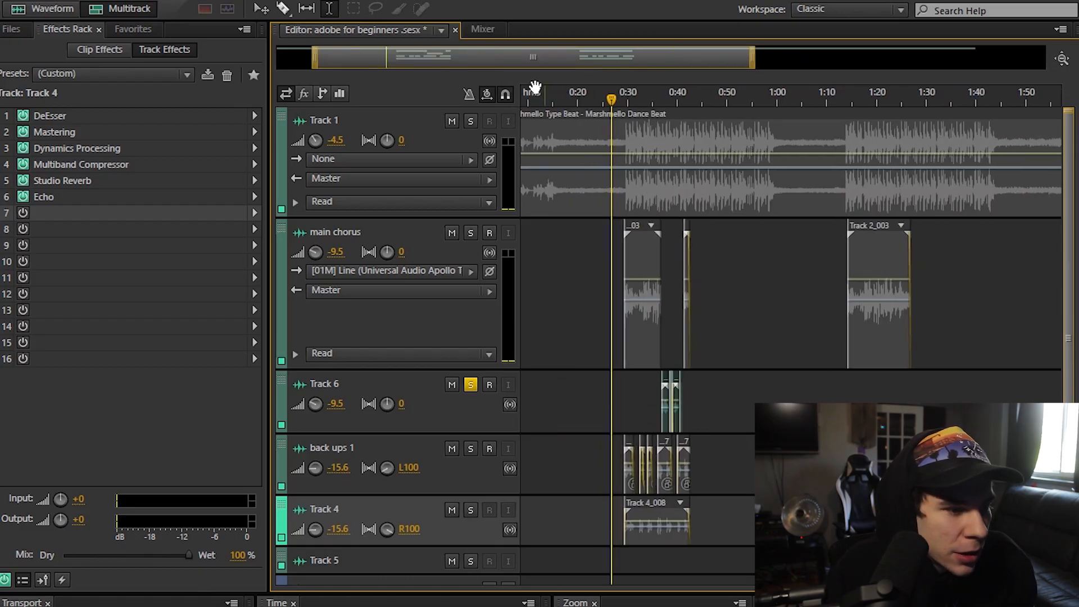
pyautogui.click(470, 94)
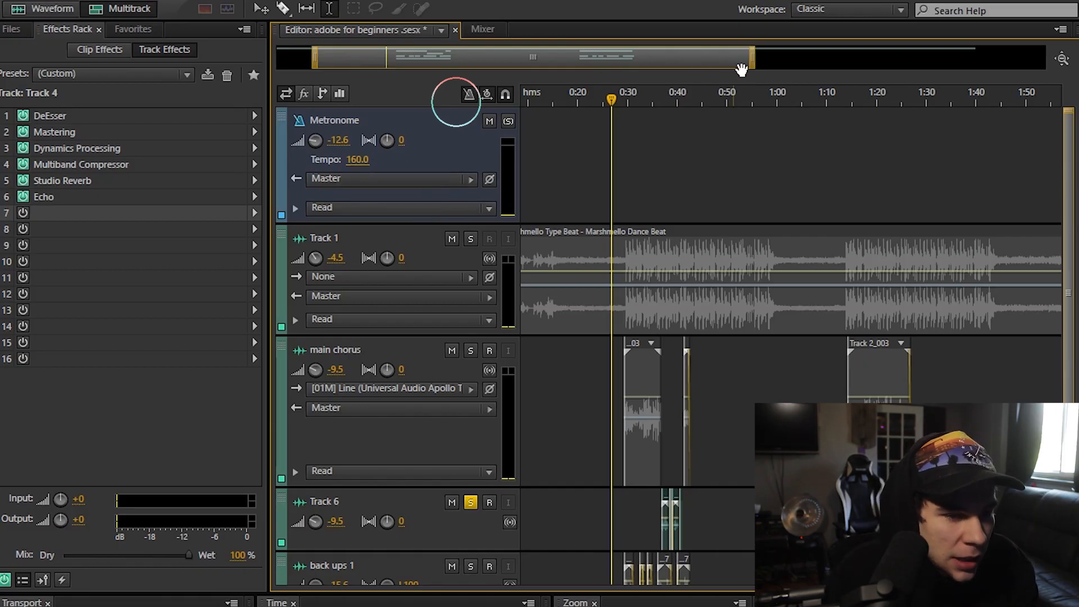
pyautogui.moveTo(753, 62); pyautogui.dragTo(835, 61)
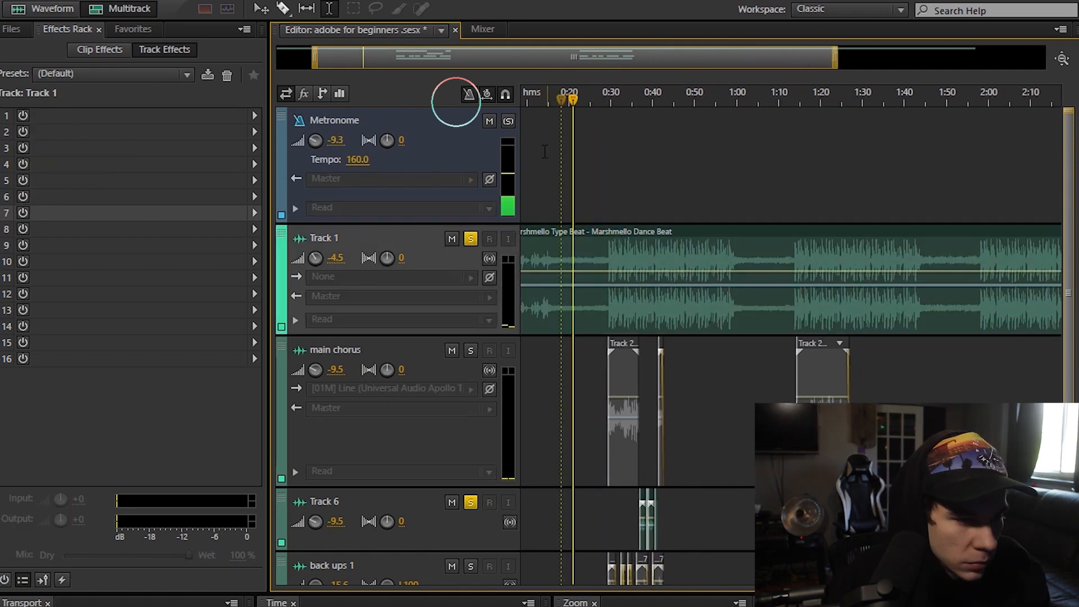
pyautogui.press('space')
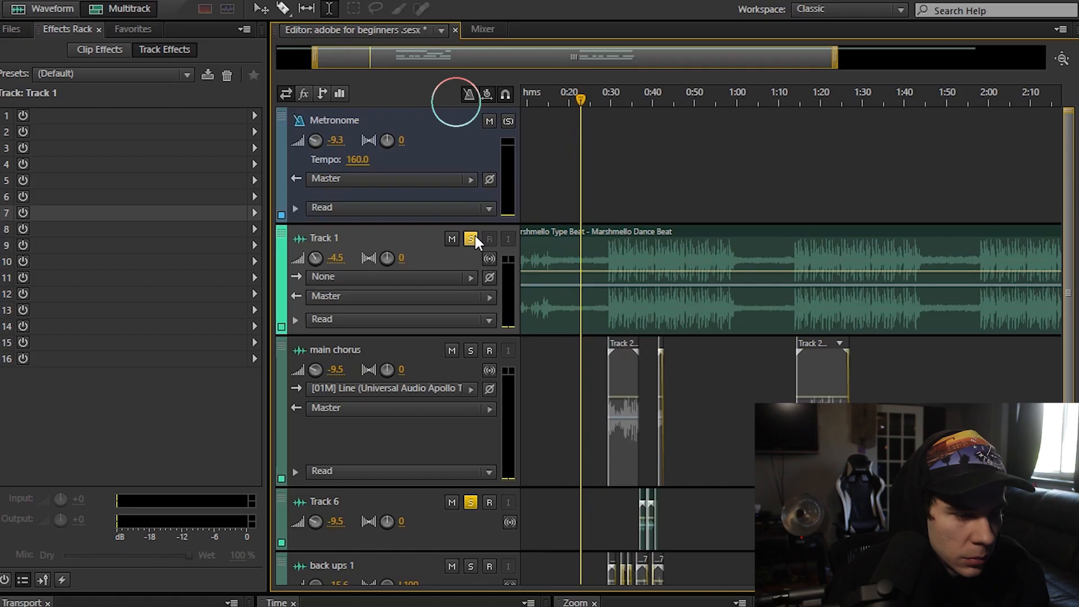
# Remove the solo from Track 1 and turn off the metronome.
pyautogui.click(471, 238)
pyautogui.click(489, 123)
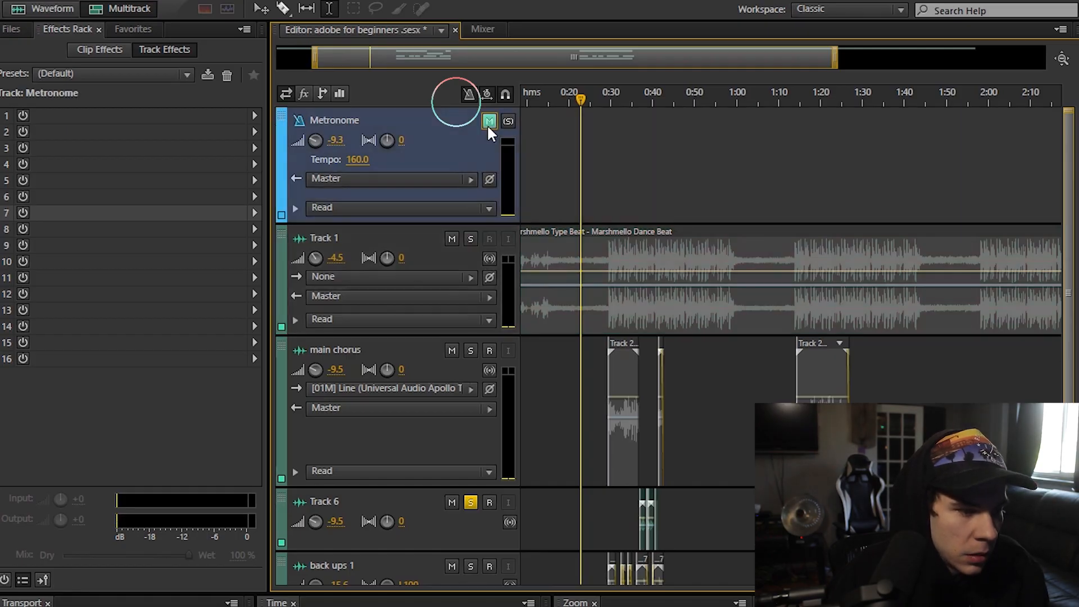
pyautogui.click(471, 94)
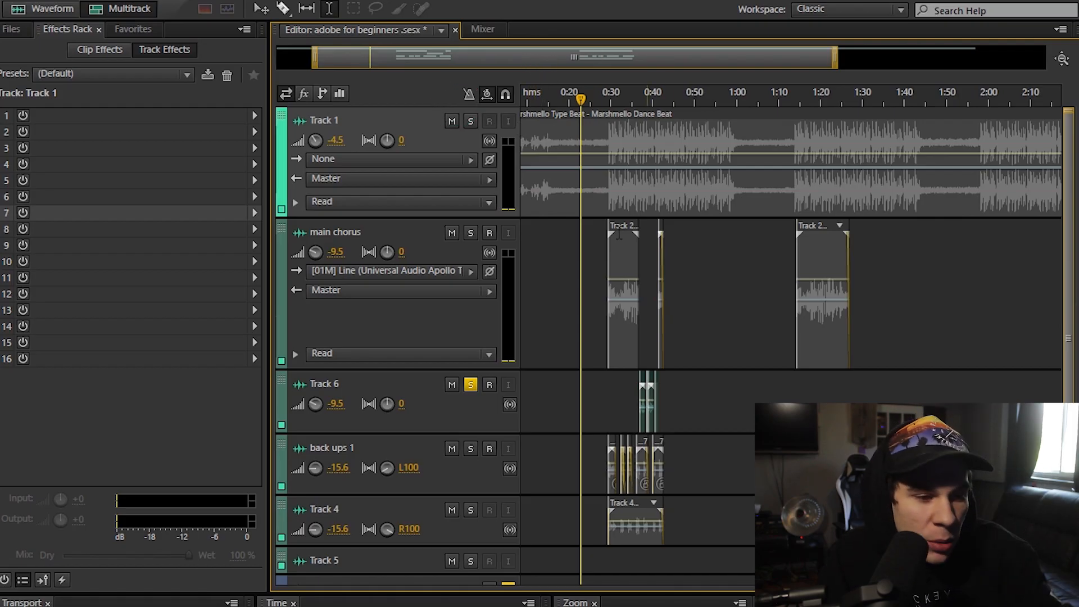
# Remove the solo from Track 6 and place the playhead at about 0:53 on main chorus.
pyautogui.moveTo(556, 181); pyautogui.dragTo(602, 196)
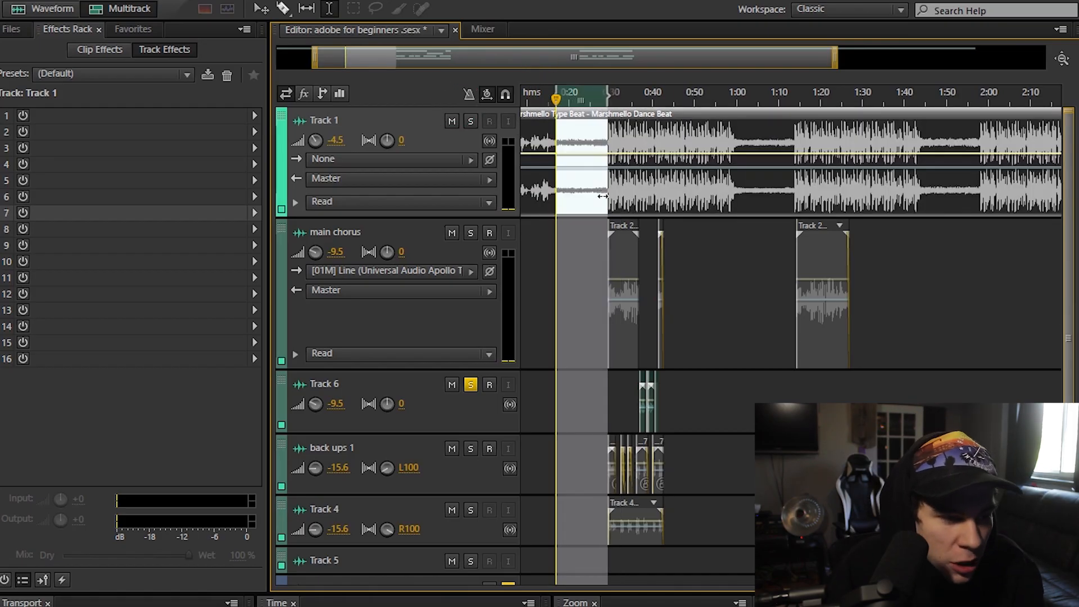
pyautogui.click(470, 384)
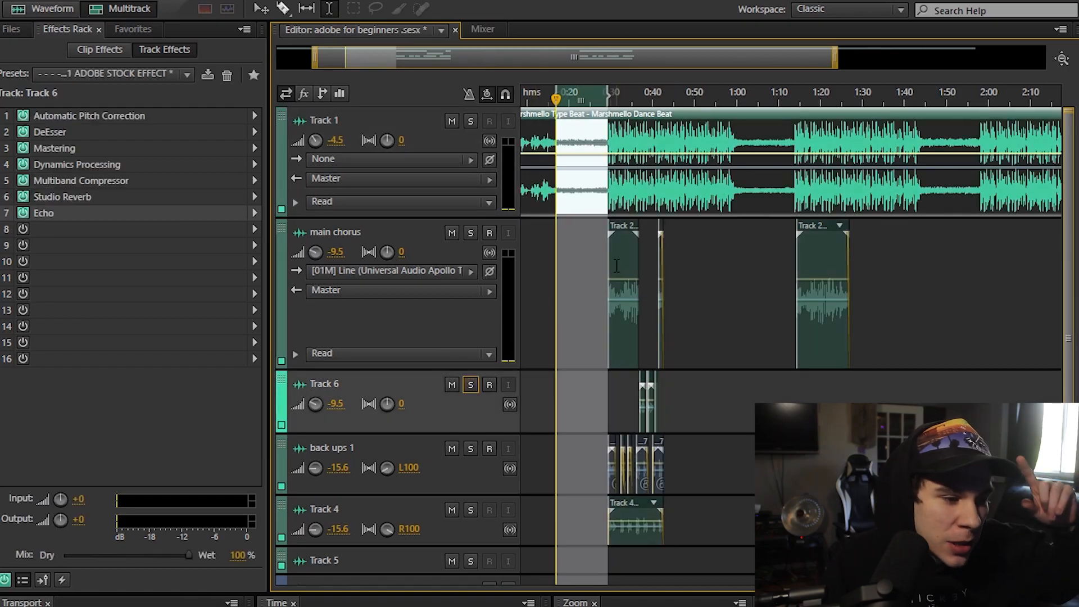
pyautogui.click(709, 290)
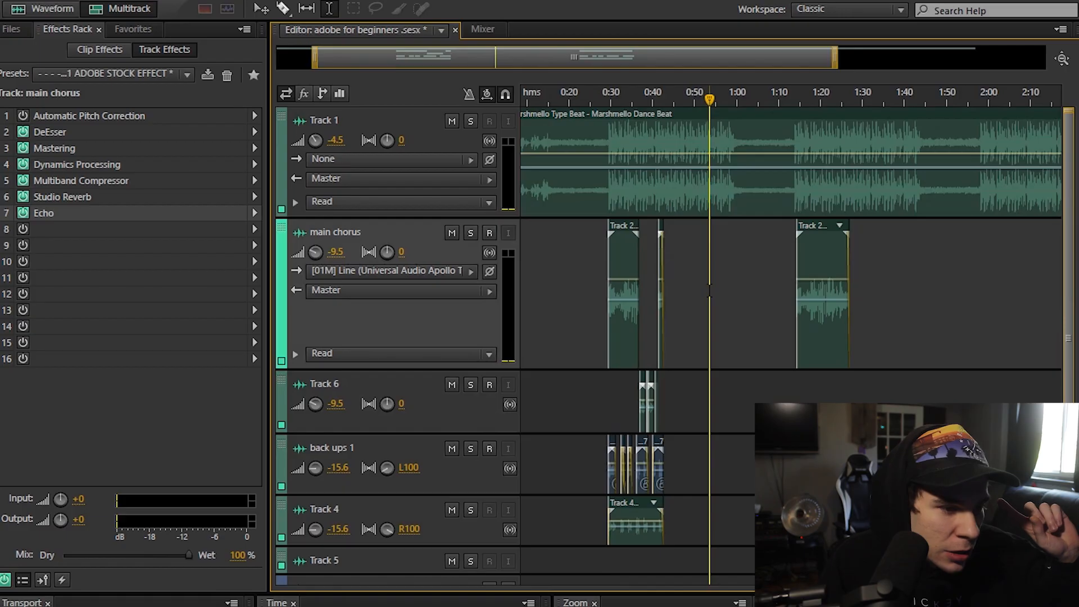
# Switch to the browser and drop the beat's MP3 file onto the getsongbpm.com audio analyser to find its BPM.
pyautogui.hotkey('ctrl', 'shift', 'c')
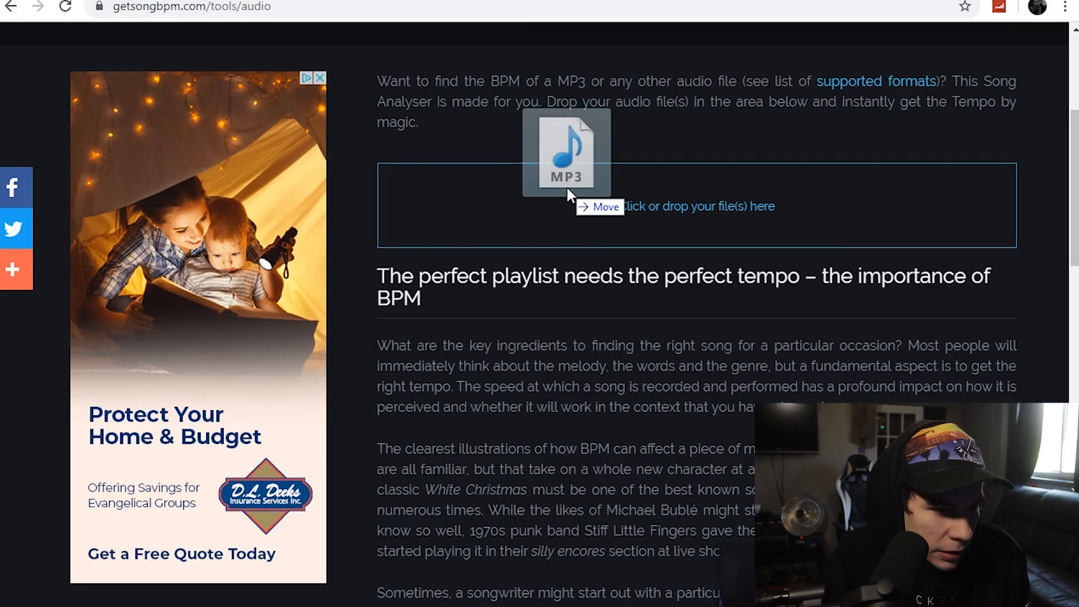
pyautogui.moveTo(565, 186); pyautogui.dragTo(564, 184)
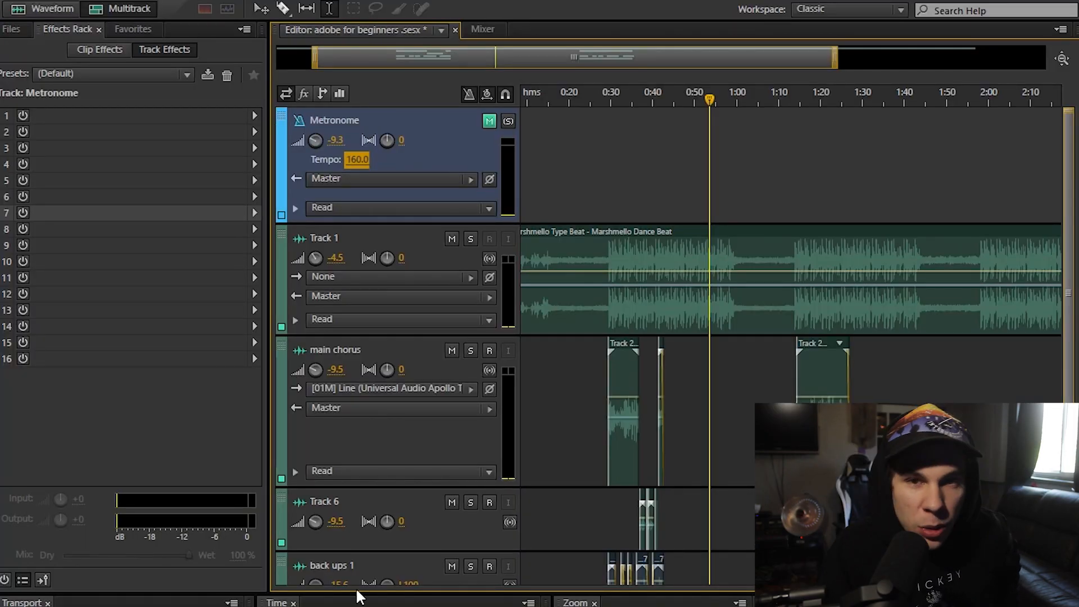
# Solo Track 4 and back ups 1 around 0:31 to 0:35 and increase Track 4's height.
pyautogui.moveTo(315, 58); pyautogui.dragTo(400, 77)
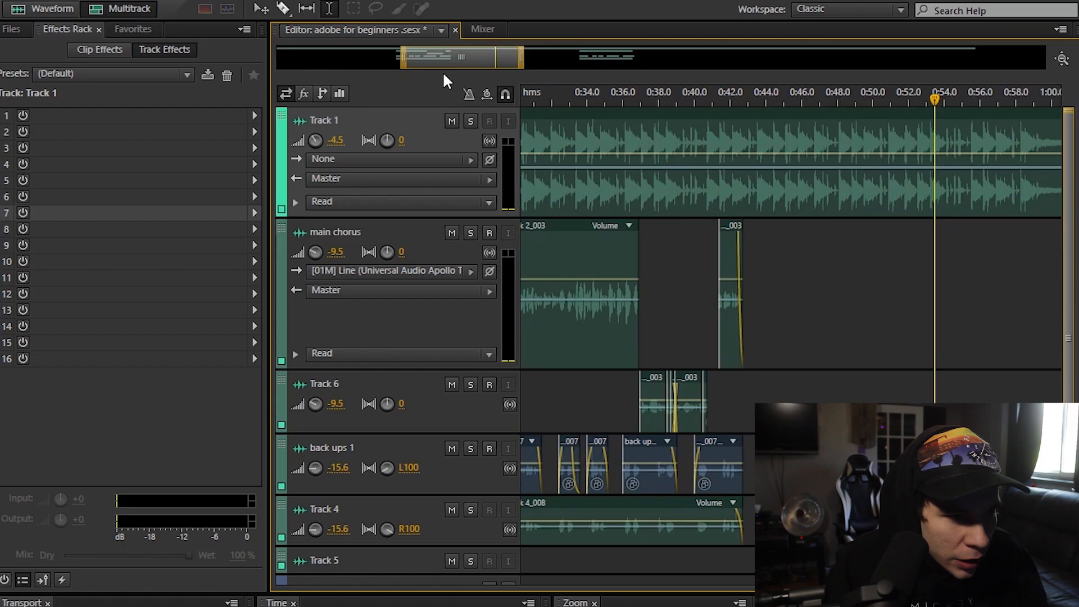
pyautogui.moveTo(520, 63); pyautogui.dragTo(421, 62)
pyautogui.click(472, 509)
pyautogui.click(471, 450)
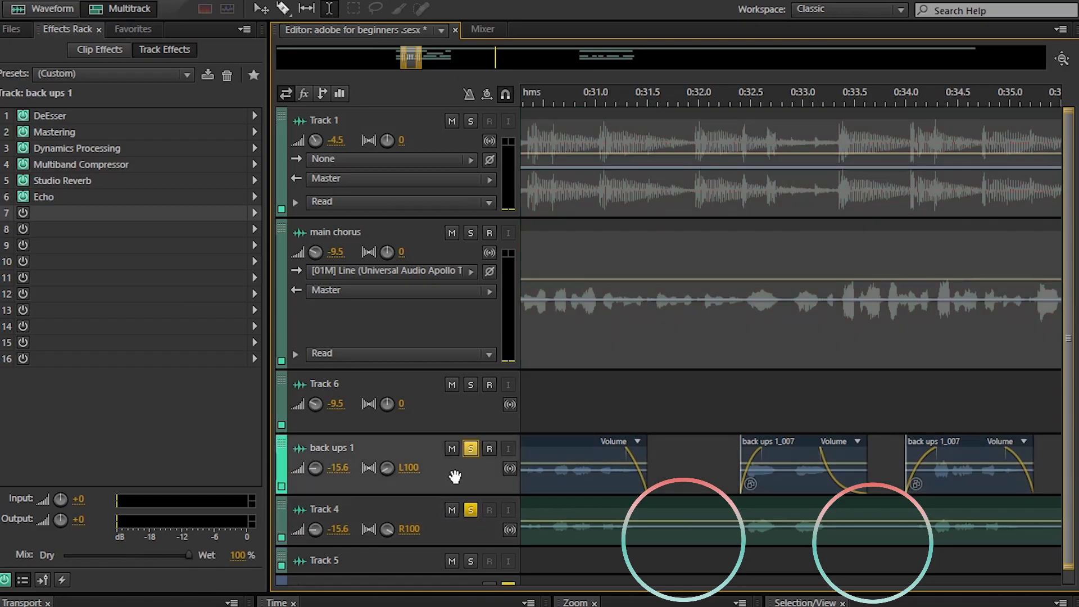
pyautogui.moveTo(435, 545); pyautogui.dragTo(440, 576)
# Remove the solo from back ups 1 and play Track 4 alone from about 0:31.5.
pyautogui.click(646, 556)
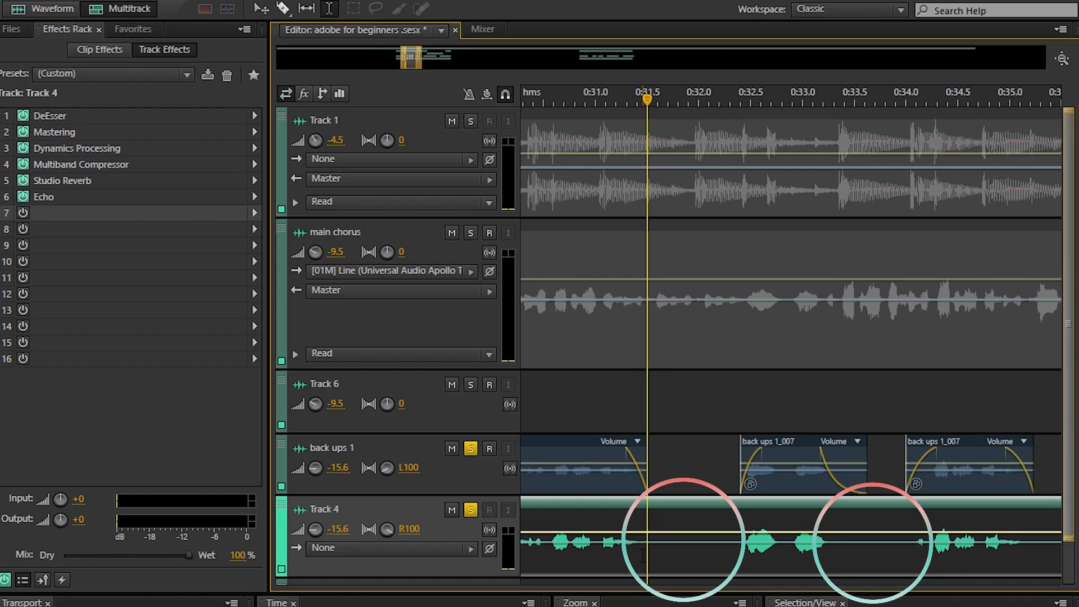
pyautogui.click(472, 449)
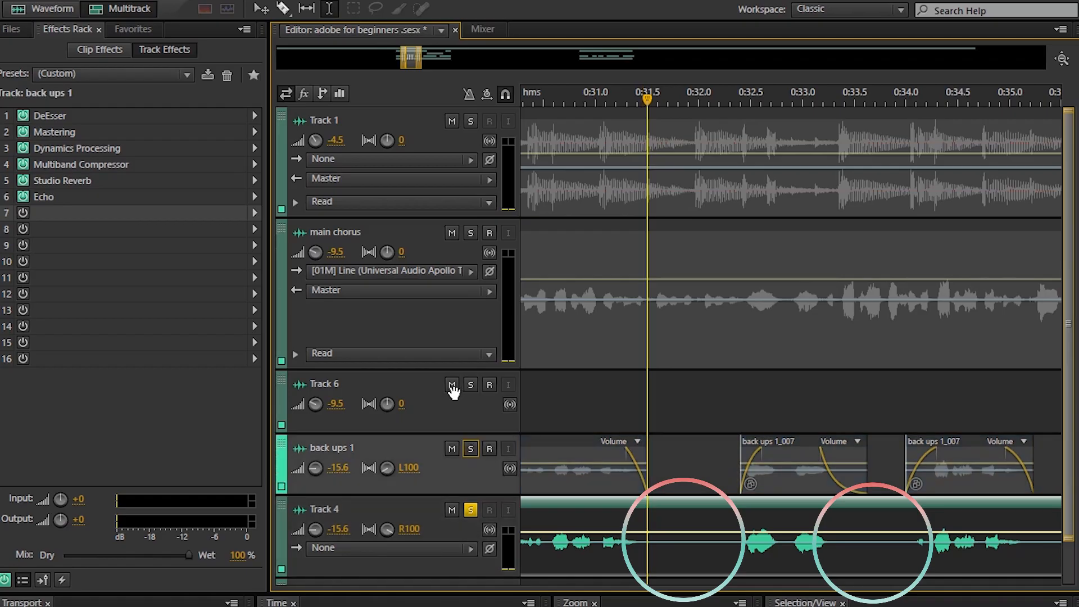
pyautogui.press('space')
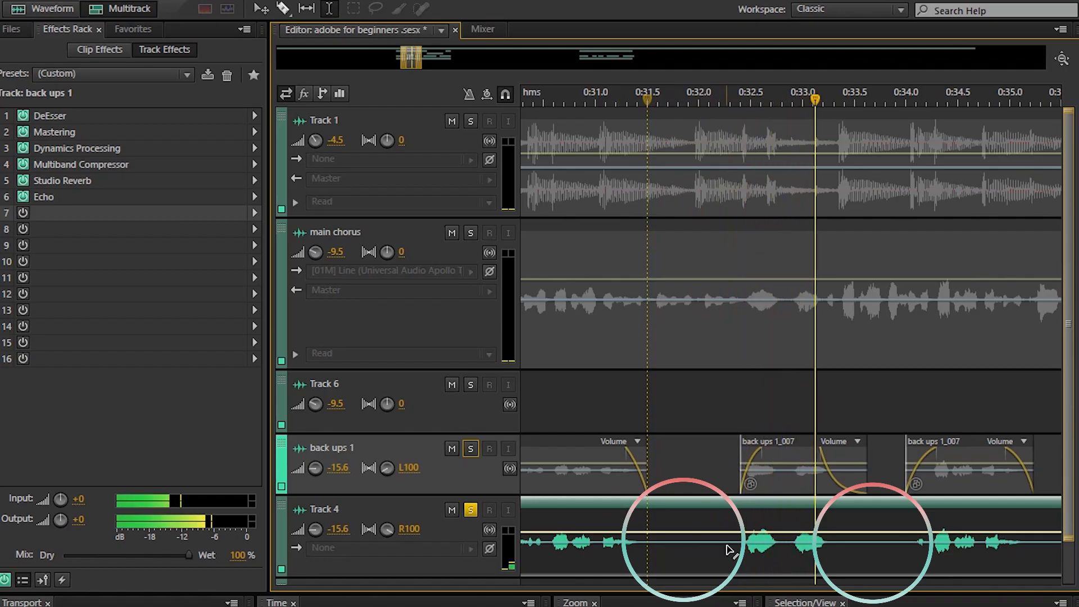
pyautogui.press('space')
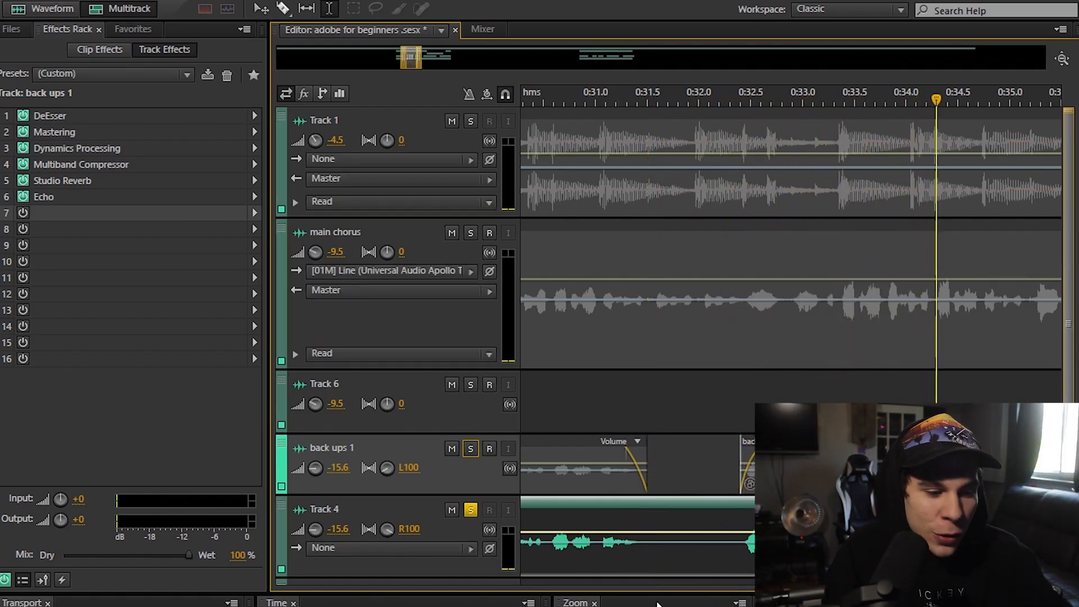
# Cut the silence between about 0:31.5 and 0:32.4 out of Track 4 and fade out the clip before the gap.
pyautogui.click(283, 8)
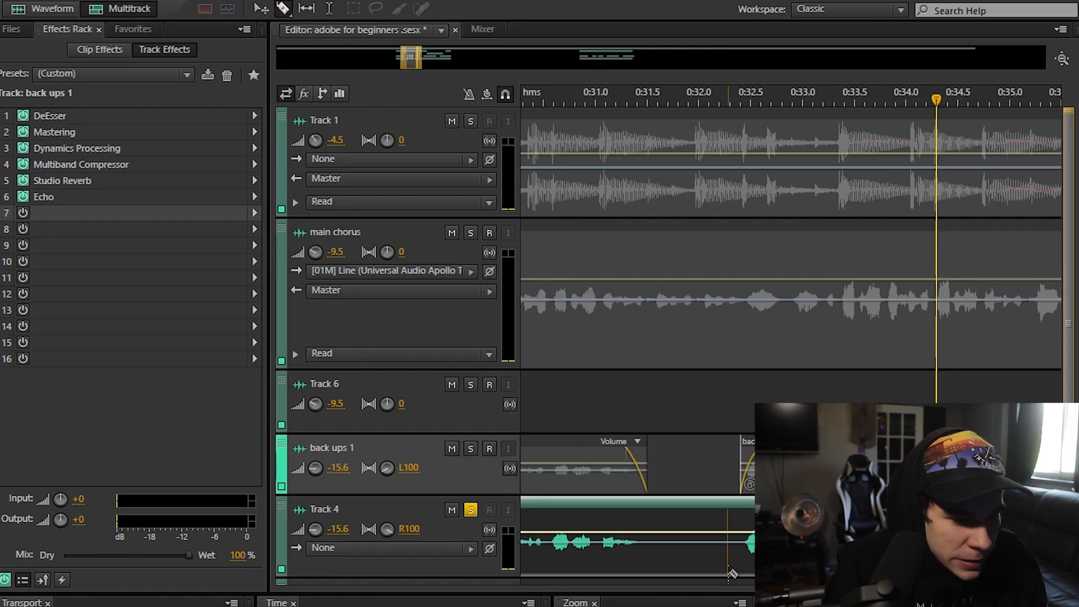
pyautogui.click(645, 567)
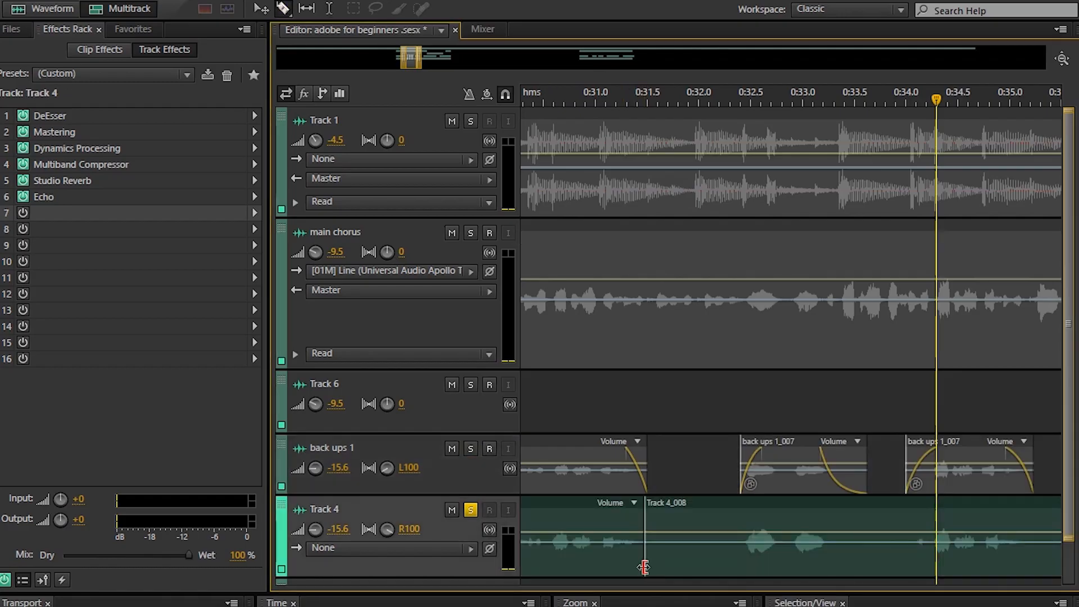
pyautogui.moveTo(644, 567); pyautogui.dragTo(741, 571)
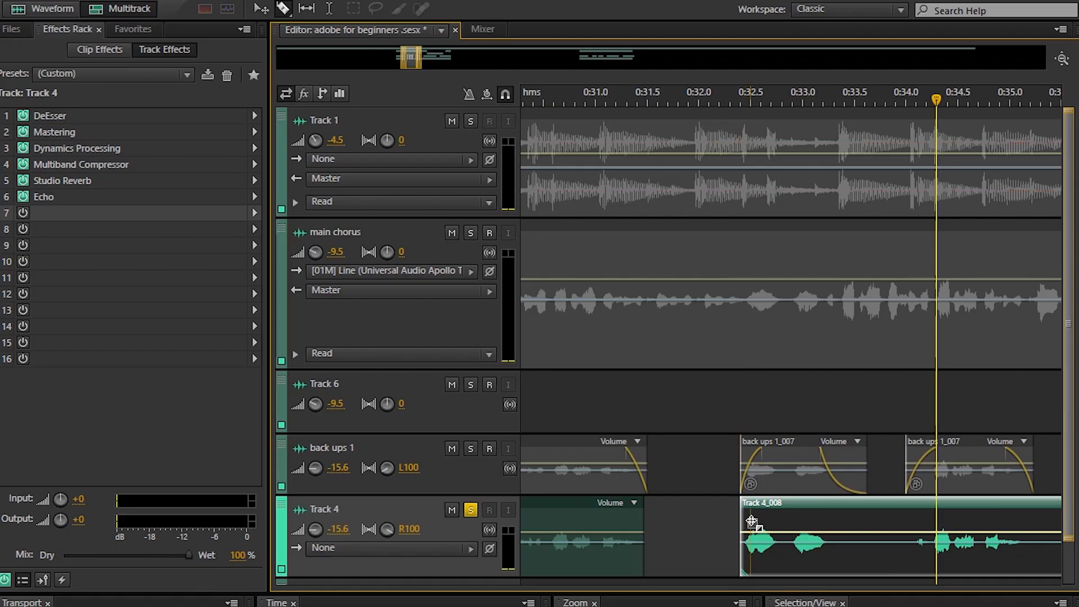
pyautogui.click(588, 510)
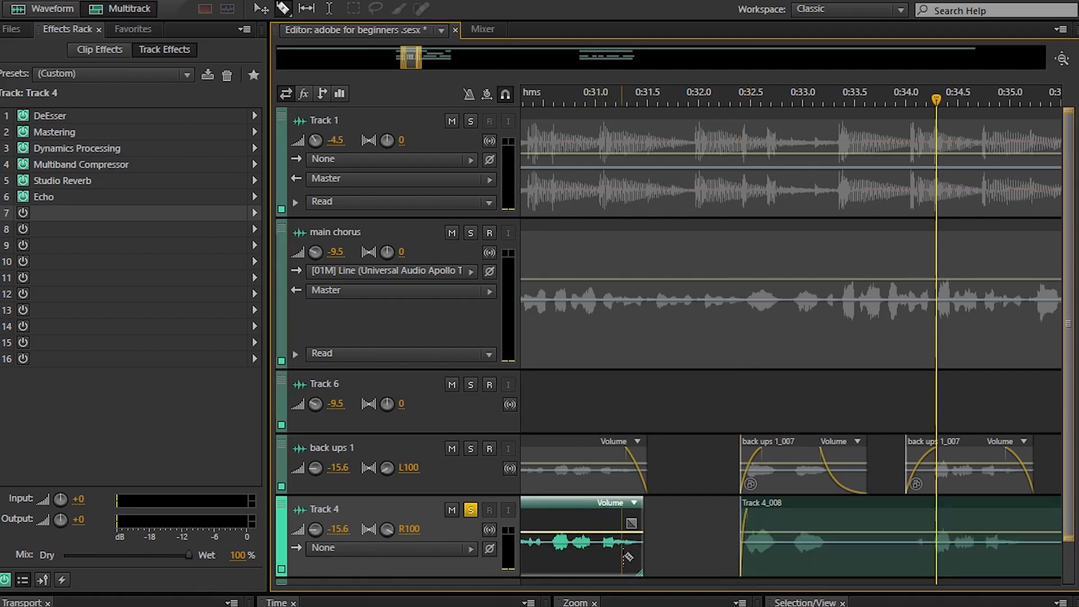
pyautogui.moveTo(631, 523); pyautogui.dragTo(616, 523)
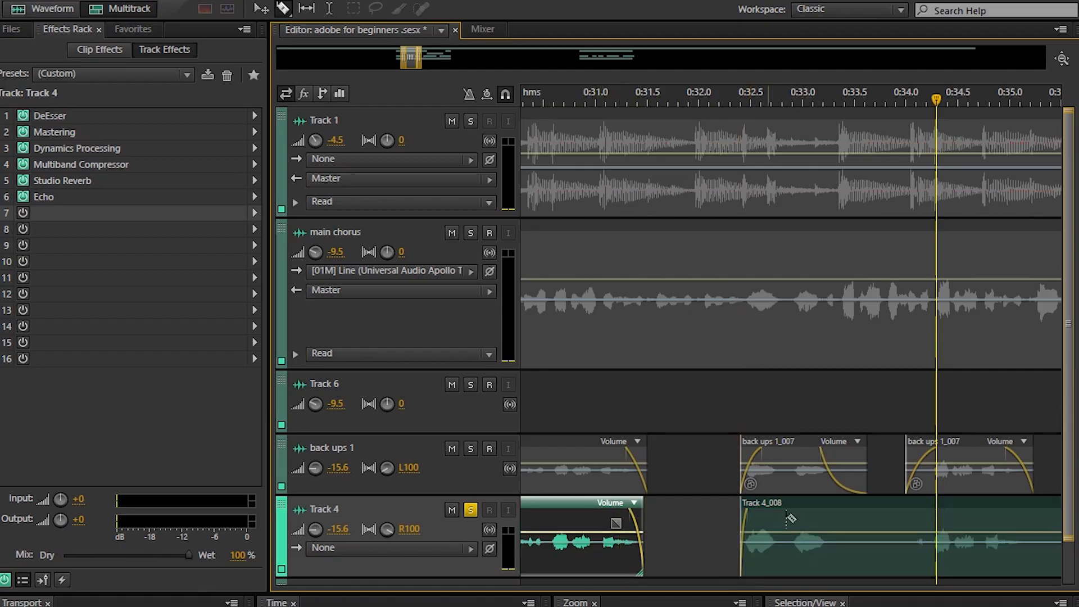
# Cut the silence between about 0:33.4 and 0:34.0 out of Track 4 and add fades on both sides of the gap.
pyautogui.click(845, 567)
pyautogui.moveTo(848, 566); pyautogui.dragTo(906, 567)
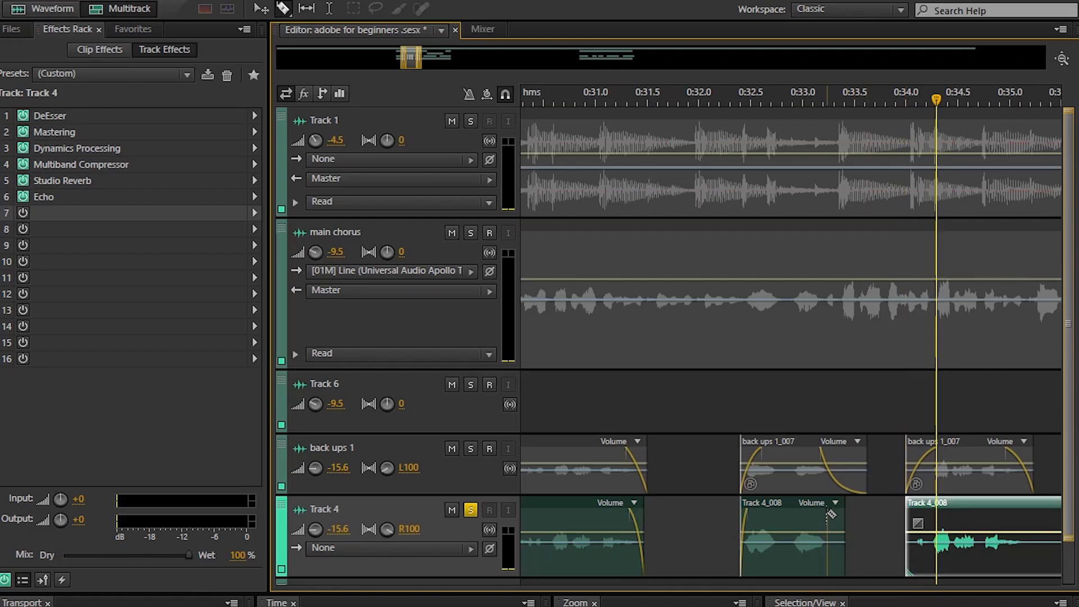
pyautogui.click(814, 510)
pyautogui.moveTo(841, 523); pyautogui.dragTo(818, 523)
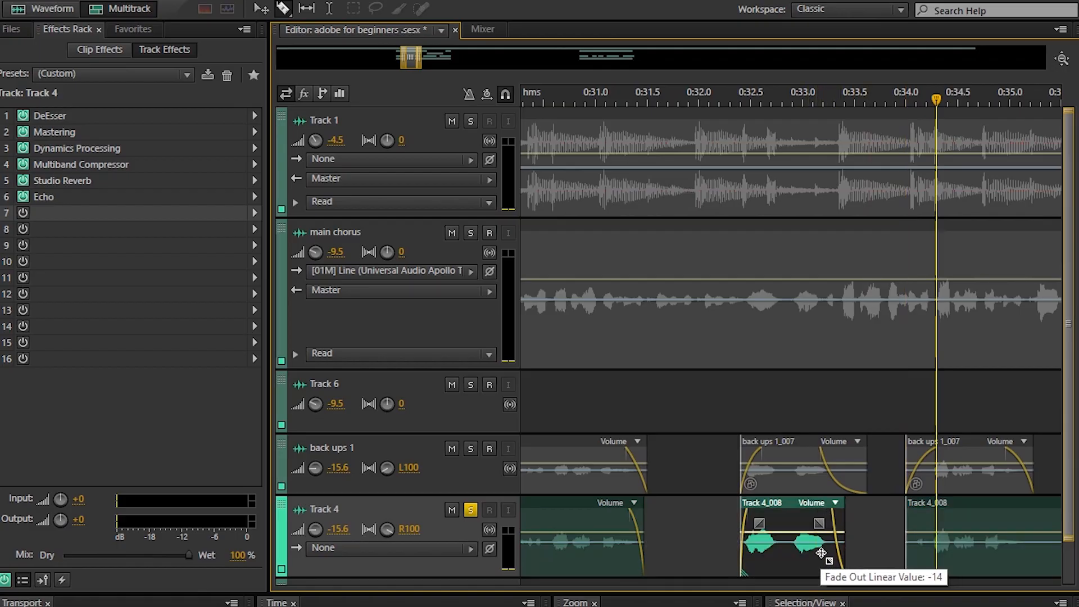
pyautogui.click(923, 508)
pyautogui.moveTo(914, 527); pyautogui.dragTo(927, 523)
# Play the edited Track 4 alone from about 0:30.6 to check the cuts and fades.
pyautogui.moveTo(420, 62); pyautogui.dragTo(455, 79)
pyautogui.click(596, 101)
pyautogui.press('space')
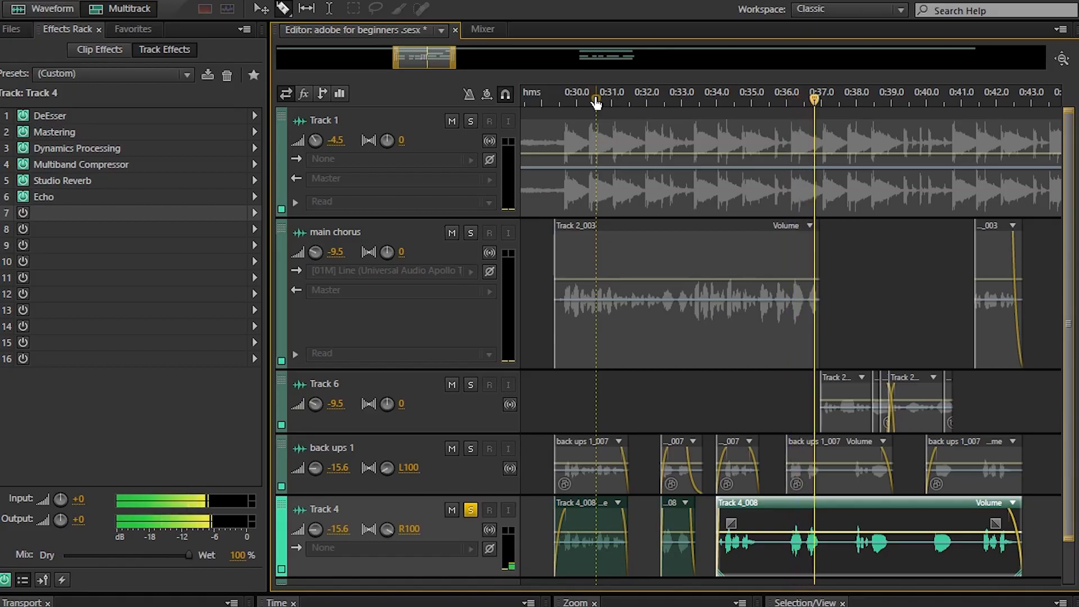
pyautogui.press('space')
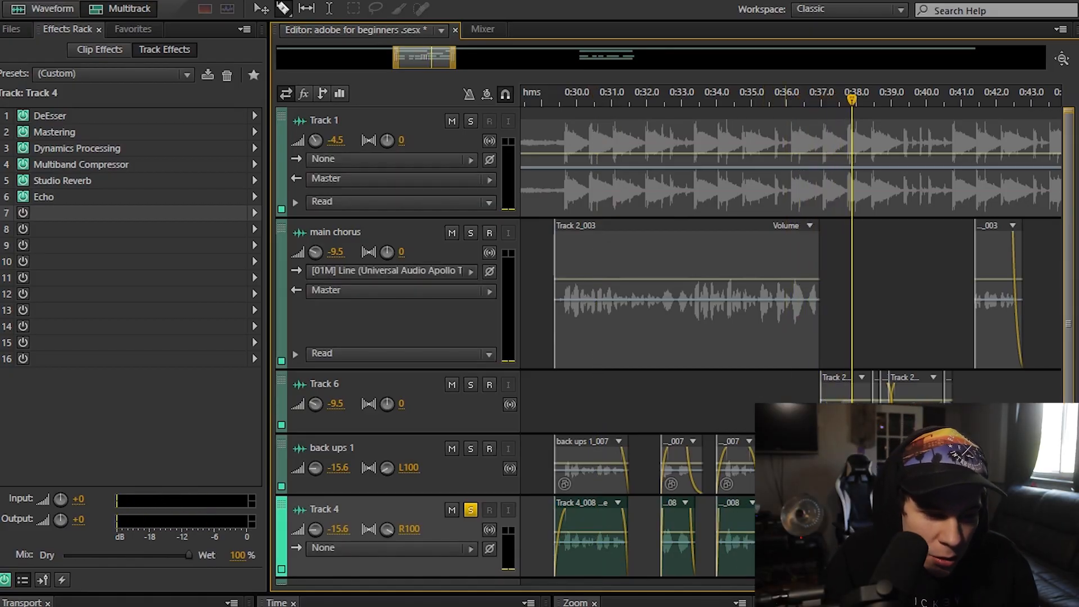
pyautogui.click(737, 515)
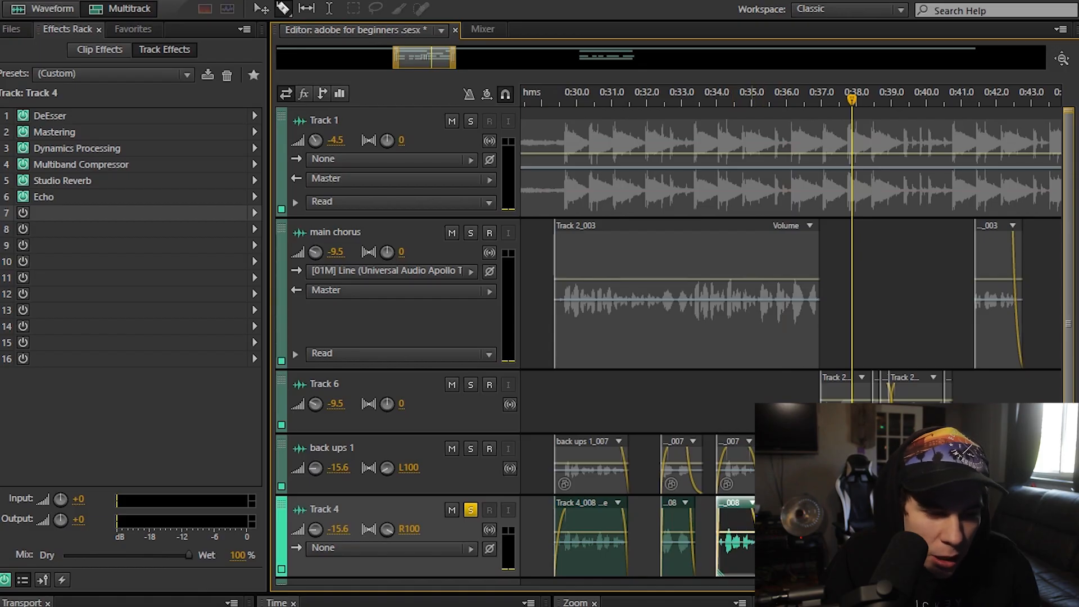
pyautogui.click(805, 531)
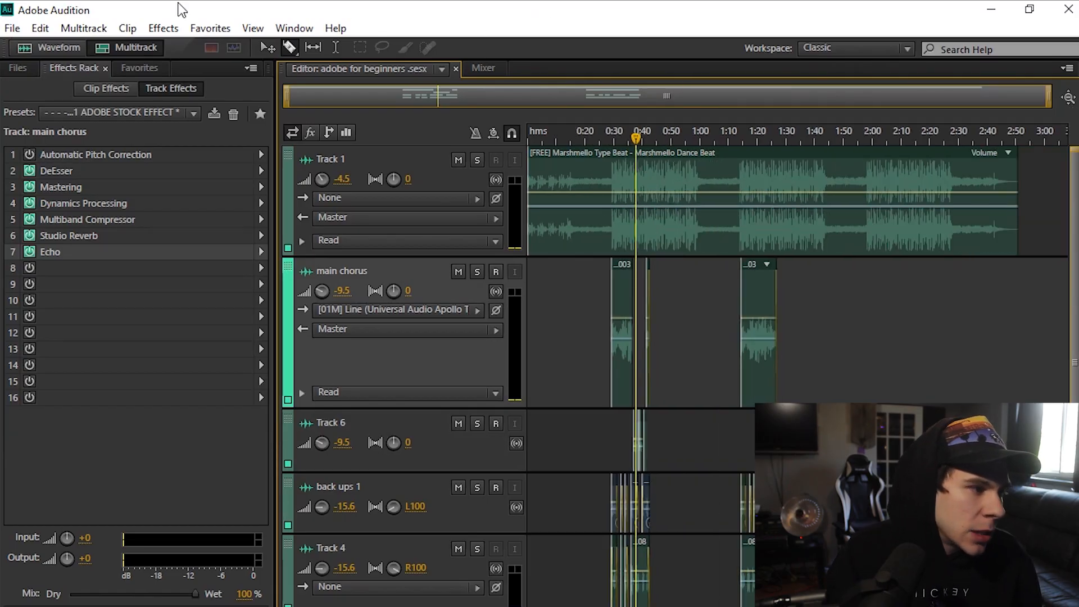
# Review the Export Multitrack Mixdown settings for the entire session and close them without exporting.
pyautogui.click(18, 32)
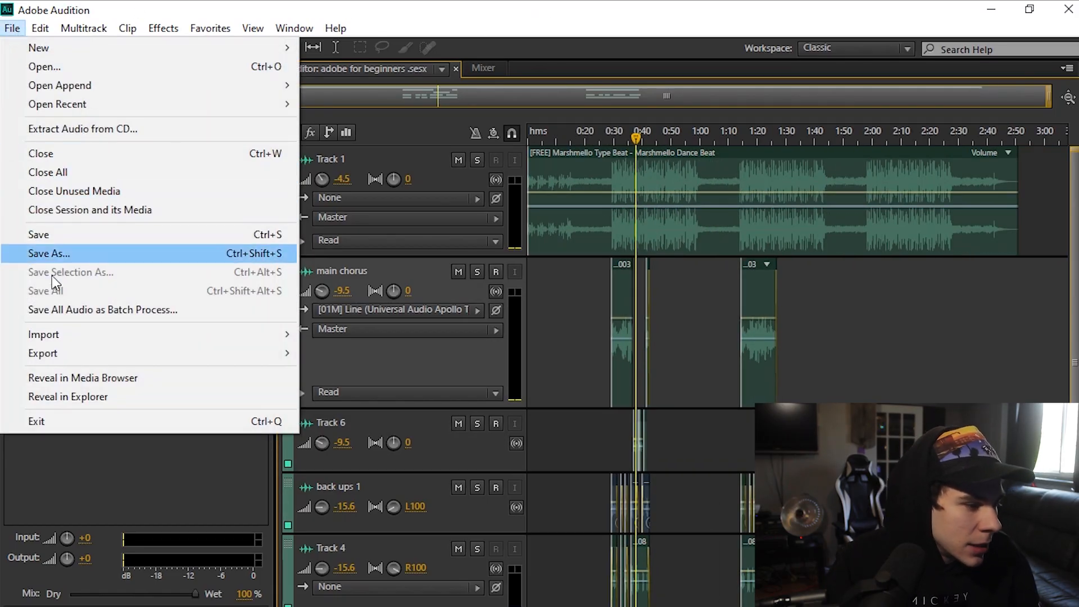
pyautogui.moveTo(261, 355)
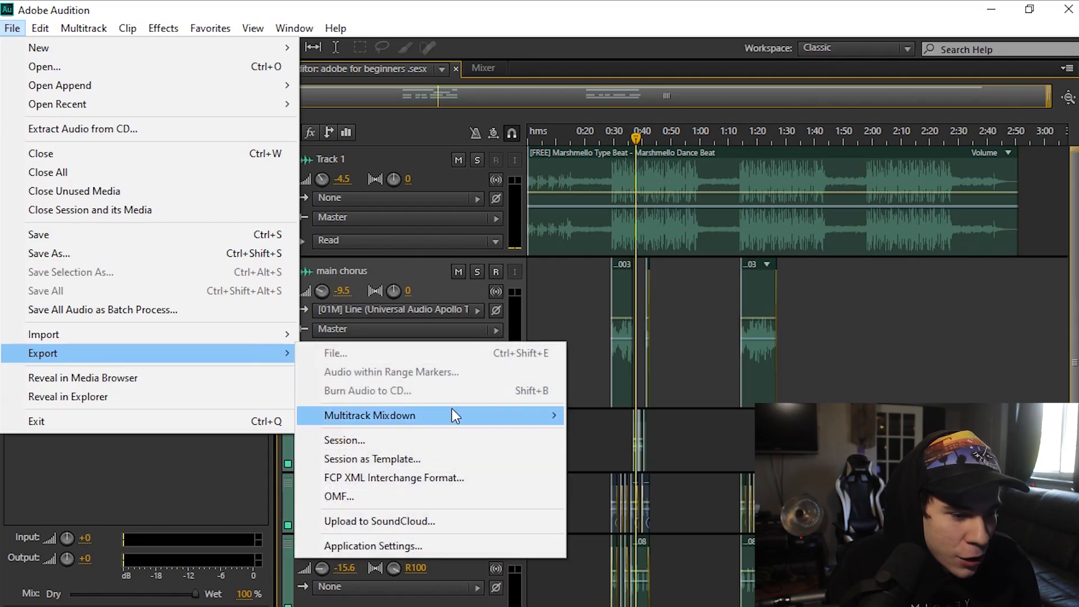
pyautogui.moveTo(528, 415)
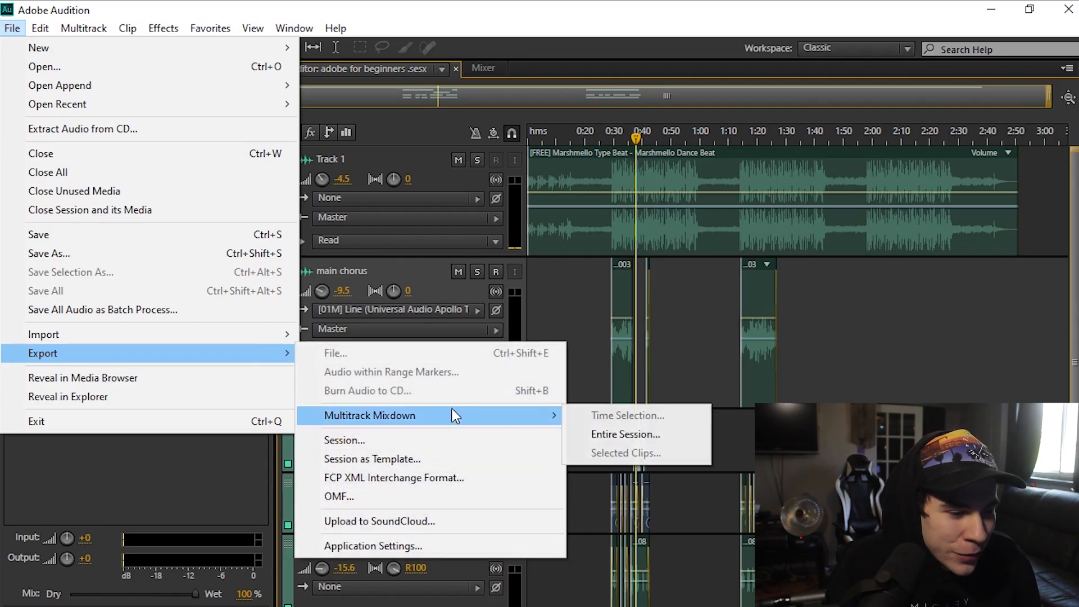
pyautogui.click(603, 436)
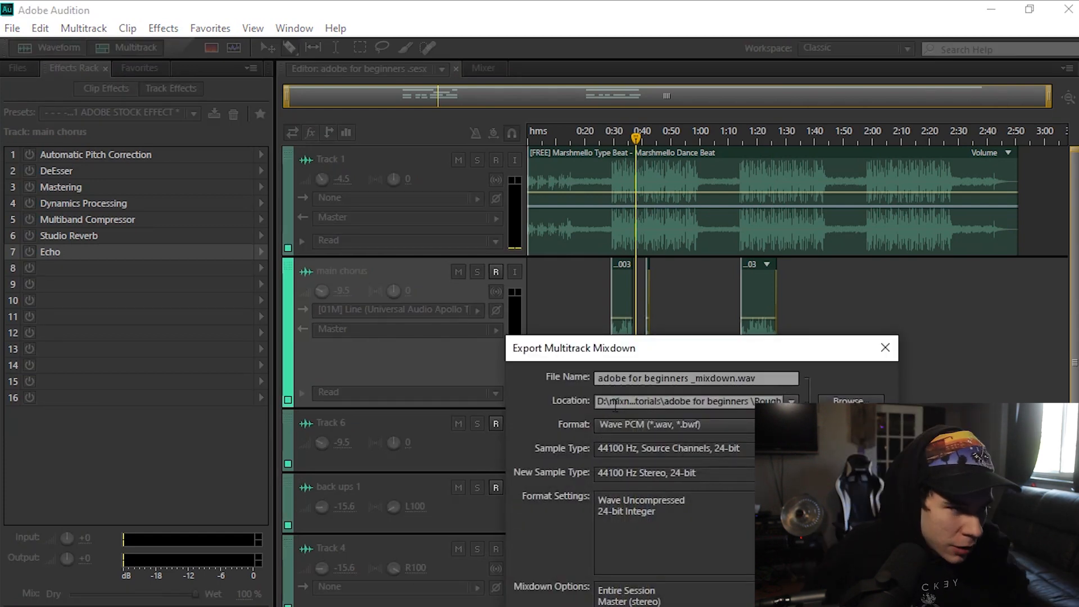
pyautogui.click(885, 348)
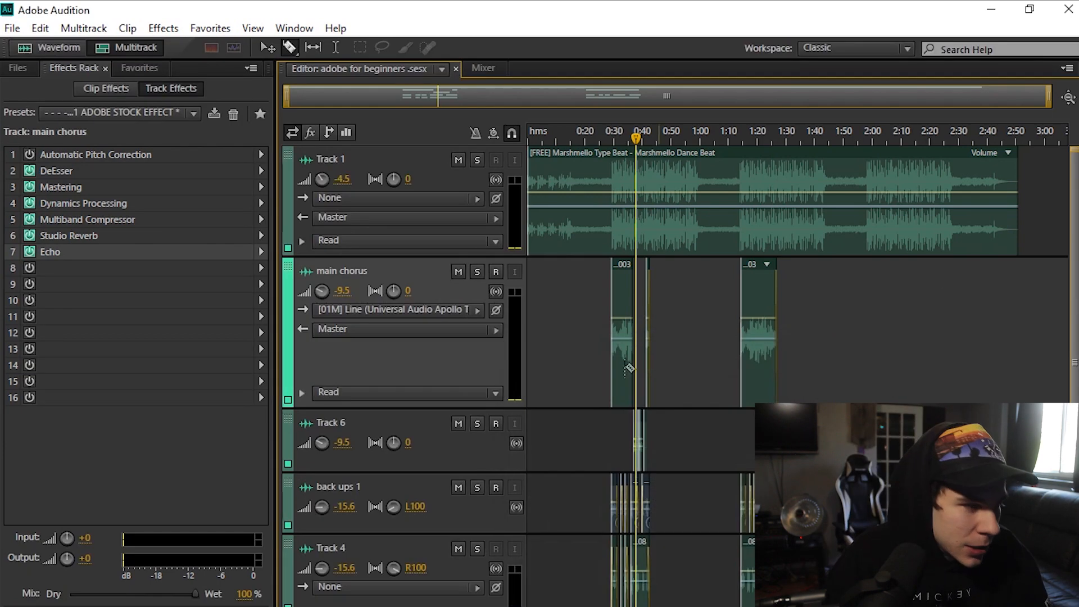
# Choose the Multitrack Mixdown export of the entire session again.
pyautogui.click(13, 28)
pyautogui.moveTo(96, 362)
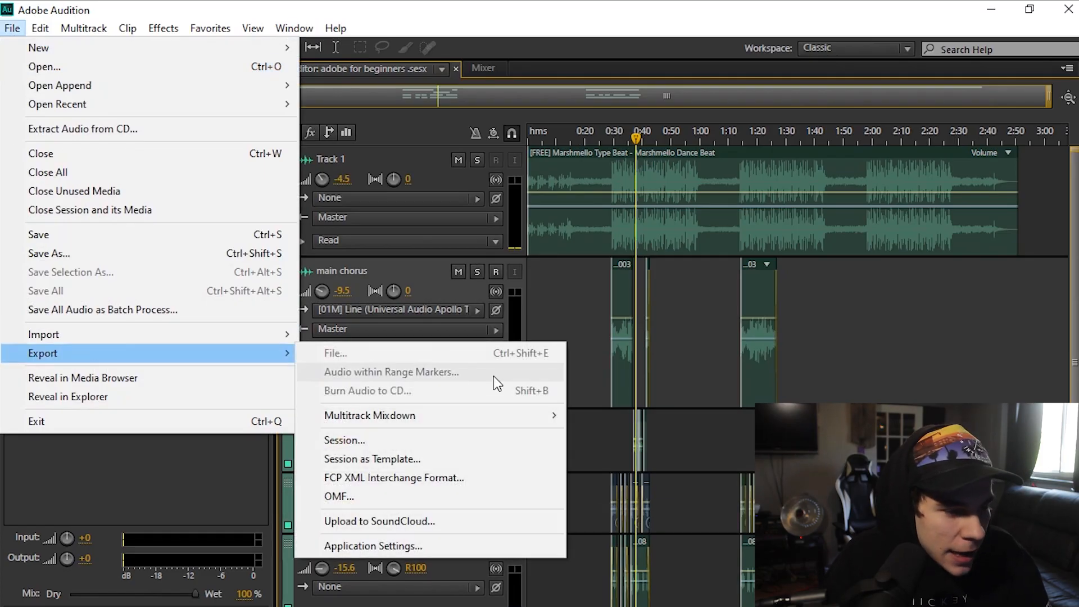
pyautogui.moveTo(516, 411)
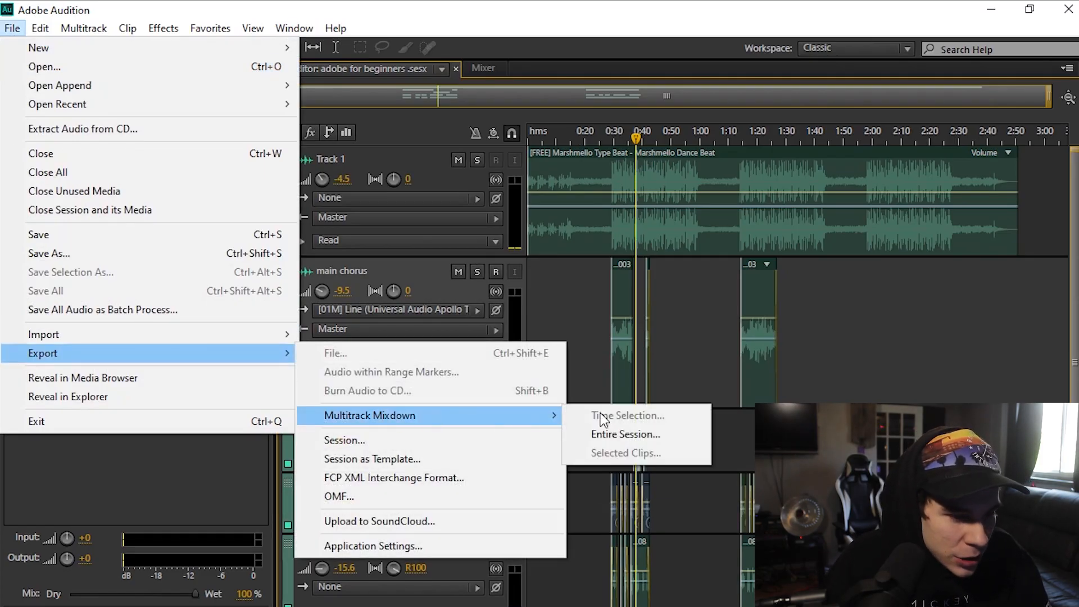
pyautogui.click(646, 433)
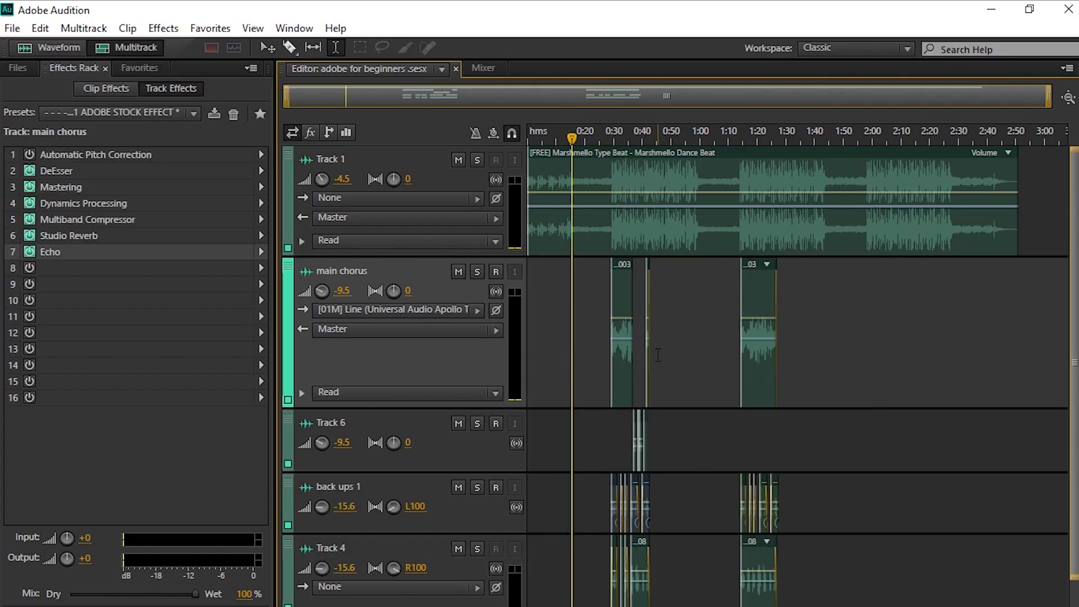
pyautogui.moveTo(650, 355); pyautogui.dragTo(603, 359)
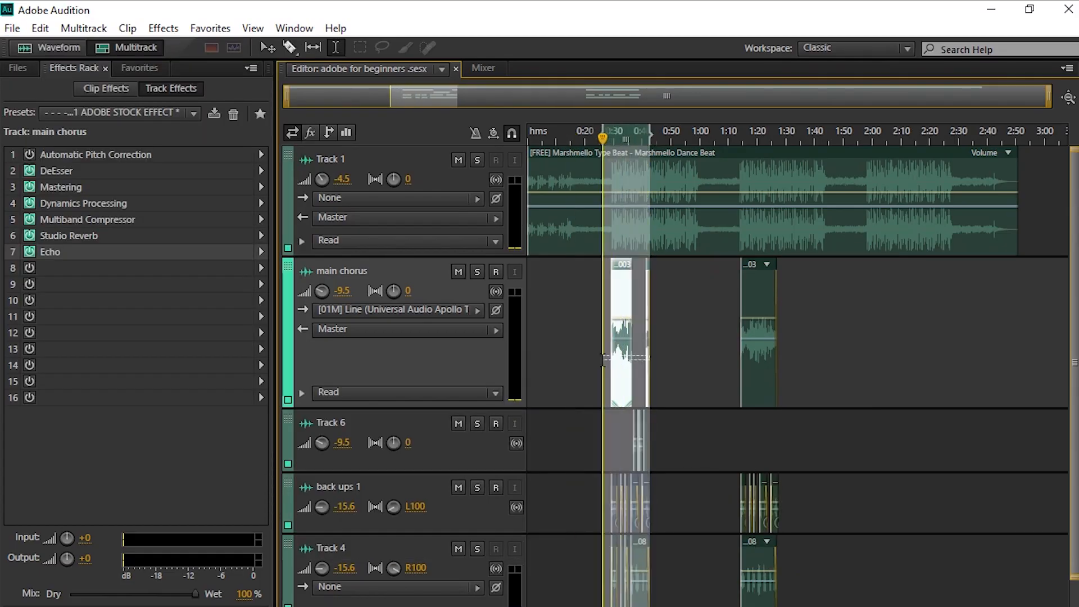
pyautogui.rightClick(625, 381)
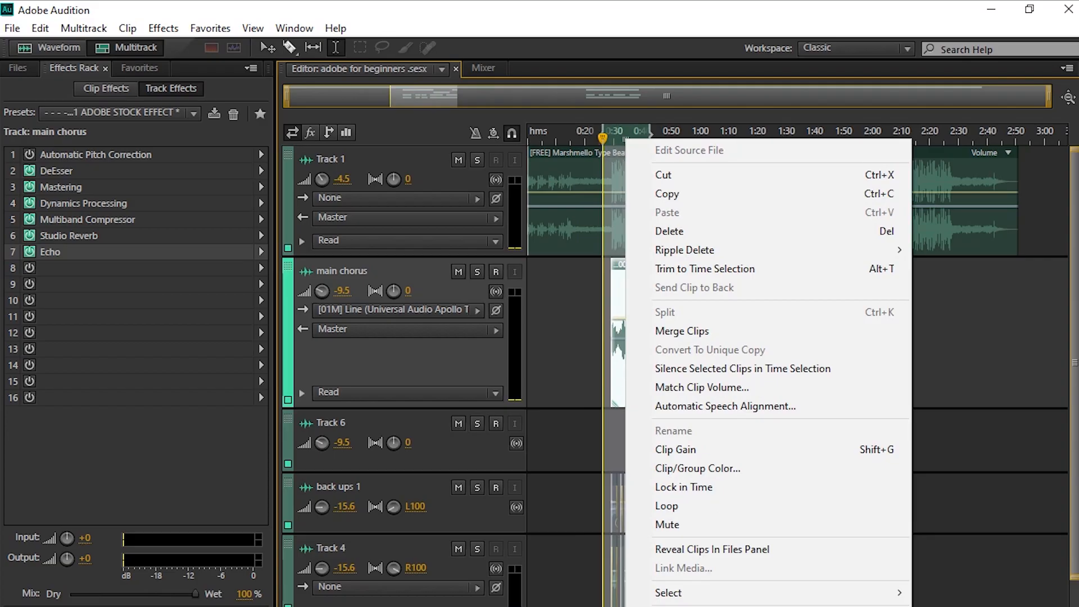
pyautogui.click(8, 31)
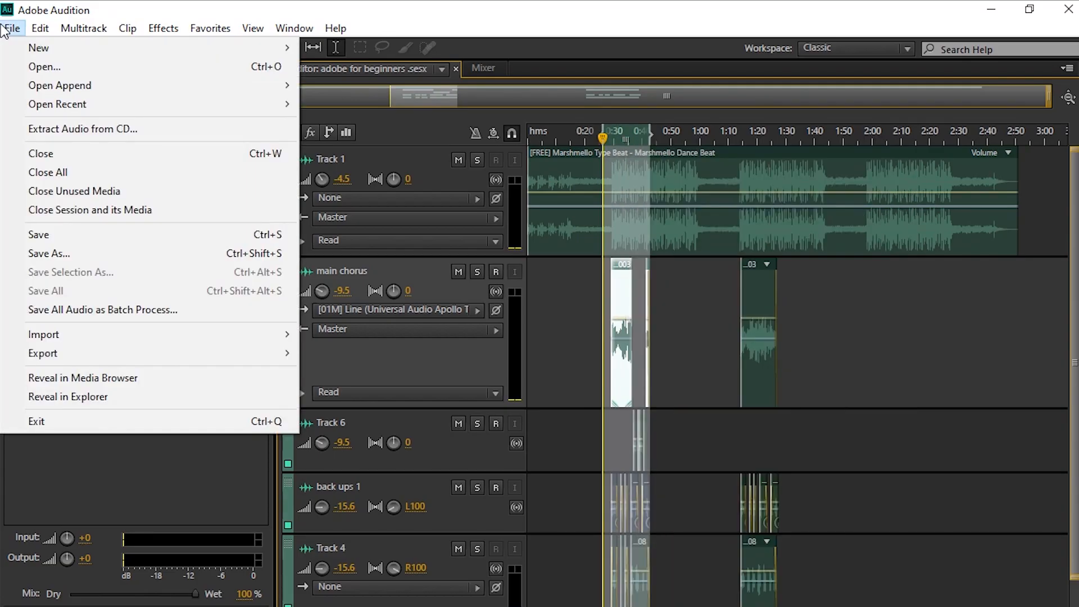
pyautogui.click(567, 337)
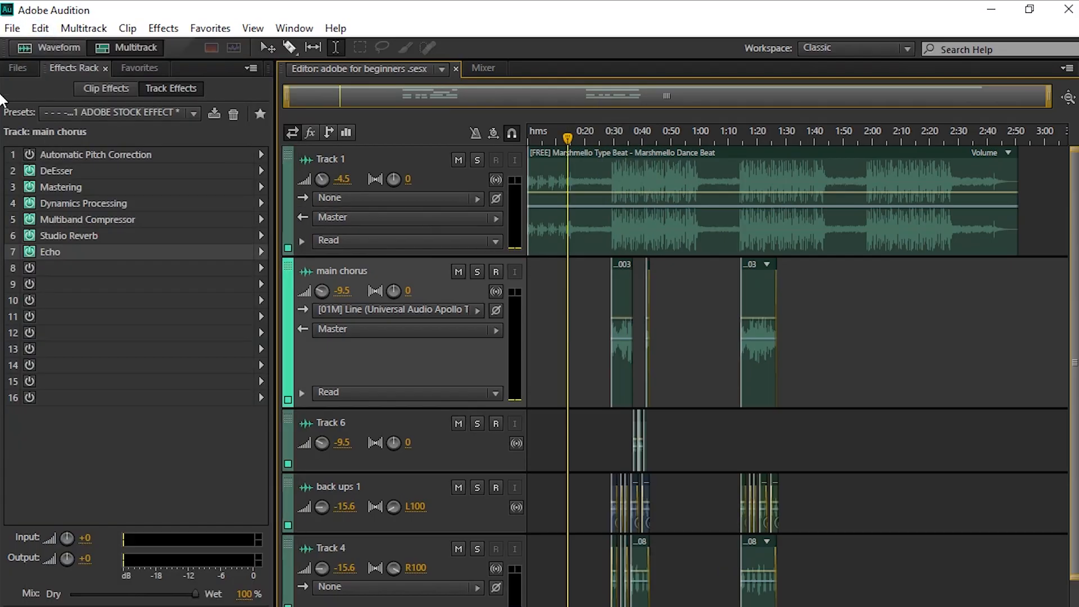
# Start a Multitrack Mixdown export of the entire session and shorten its file name to "adobe for beginners".
pyautogui.click(13, 27)
pyautogui.moveTo(167, 351)
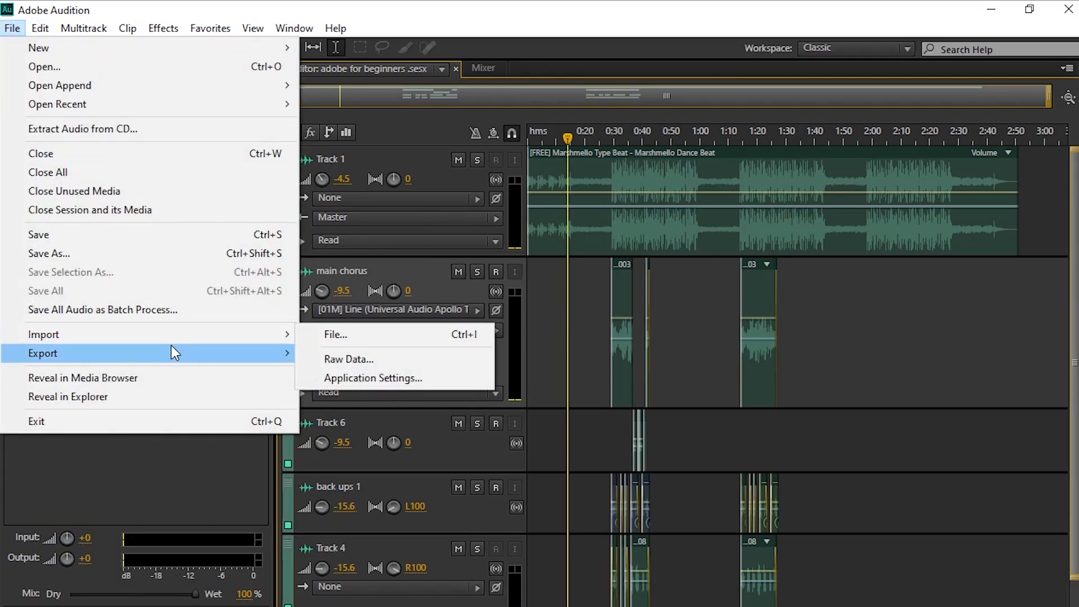
pyautogui.moveTo(410, 423)
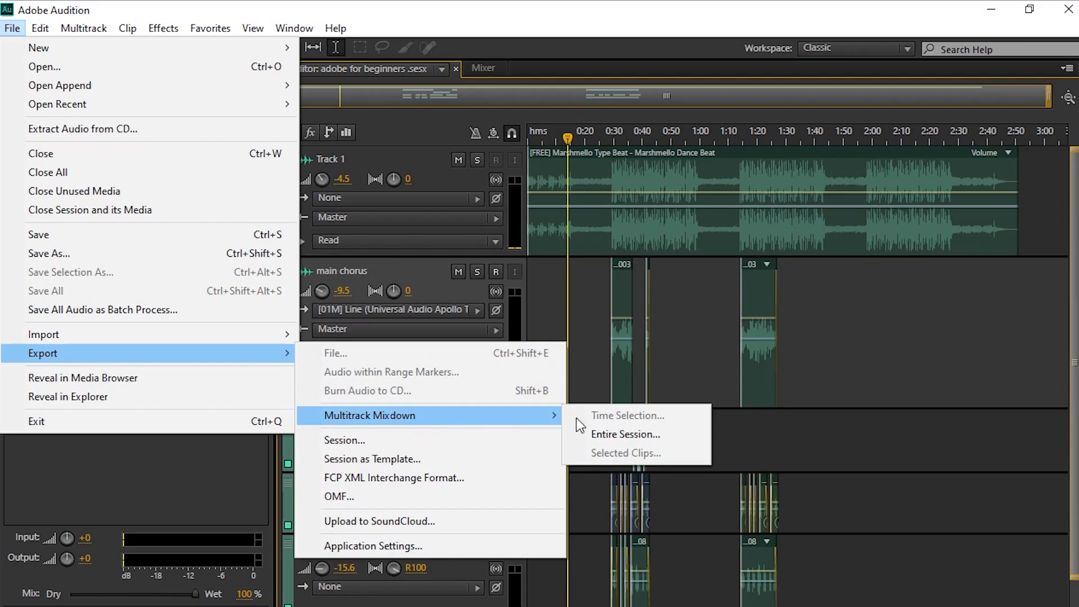
pyautogui.click(602, 436)
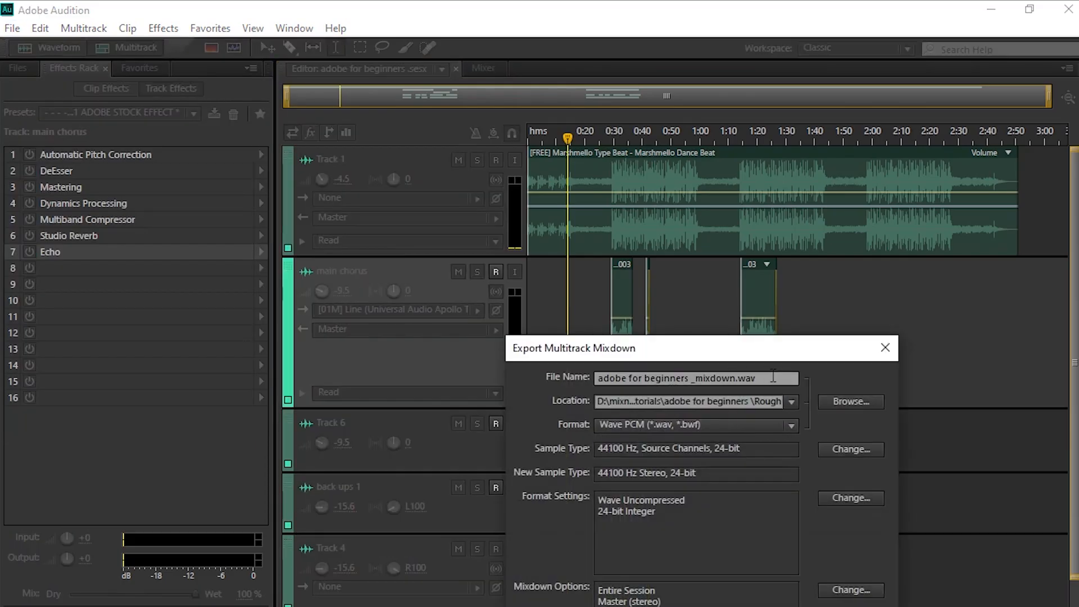
pyautogui.moveTo(780, 379); pyautogui.dragTo(689, 382)
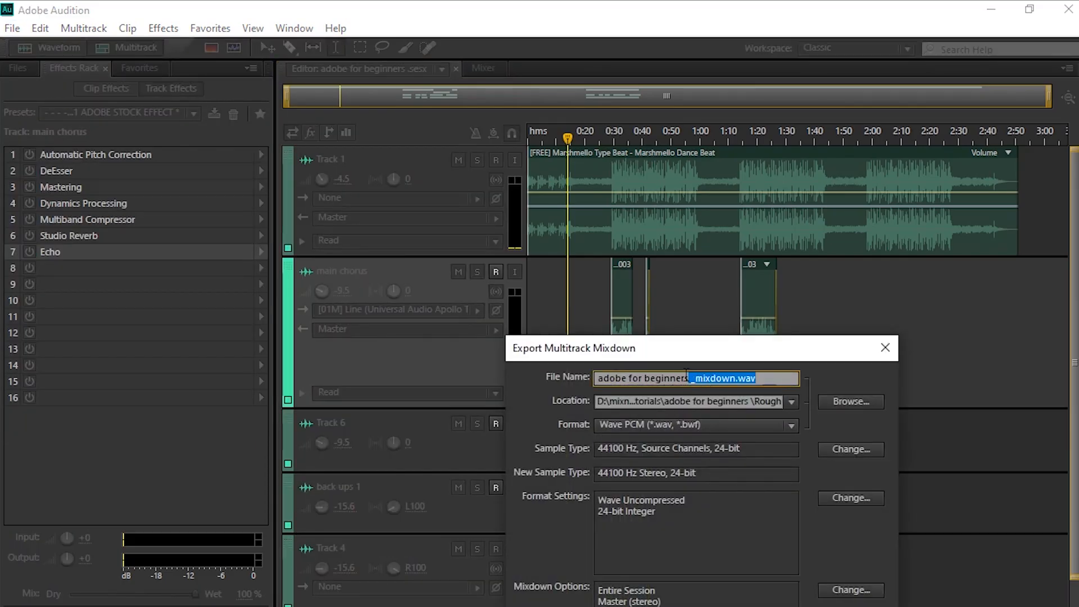
pyautogui.press('BackSpace')
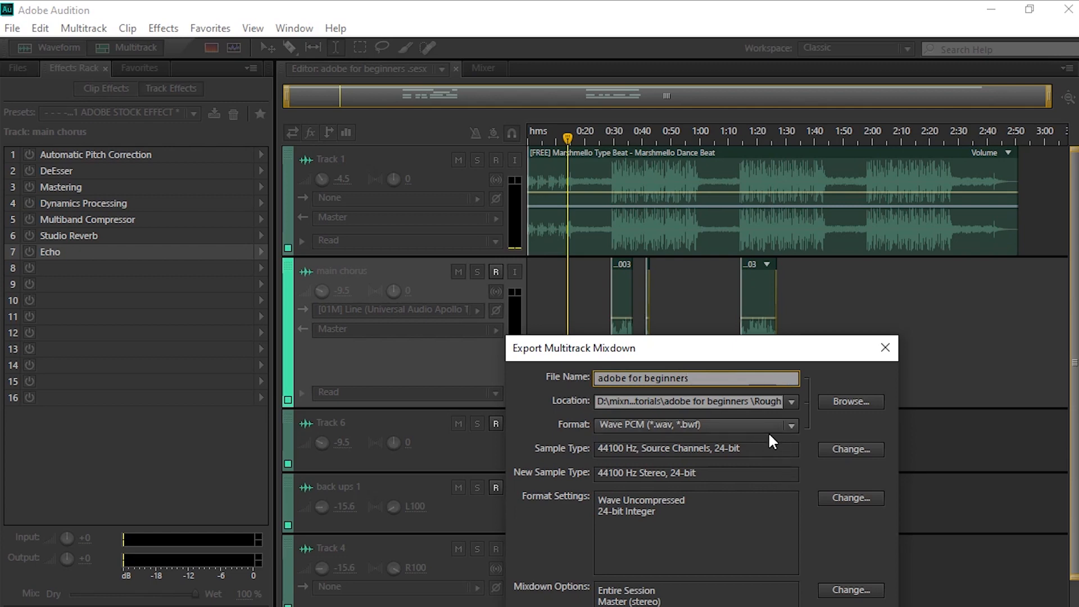
# Keep the session's existing export location, select Wave PCM (*.wav, *.bwf) as the format, and export the mixdown.
pyautogui.click(791, 401)
pyautogui.click(777, 422)
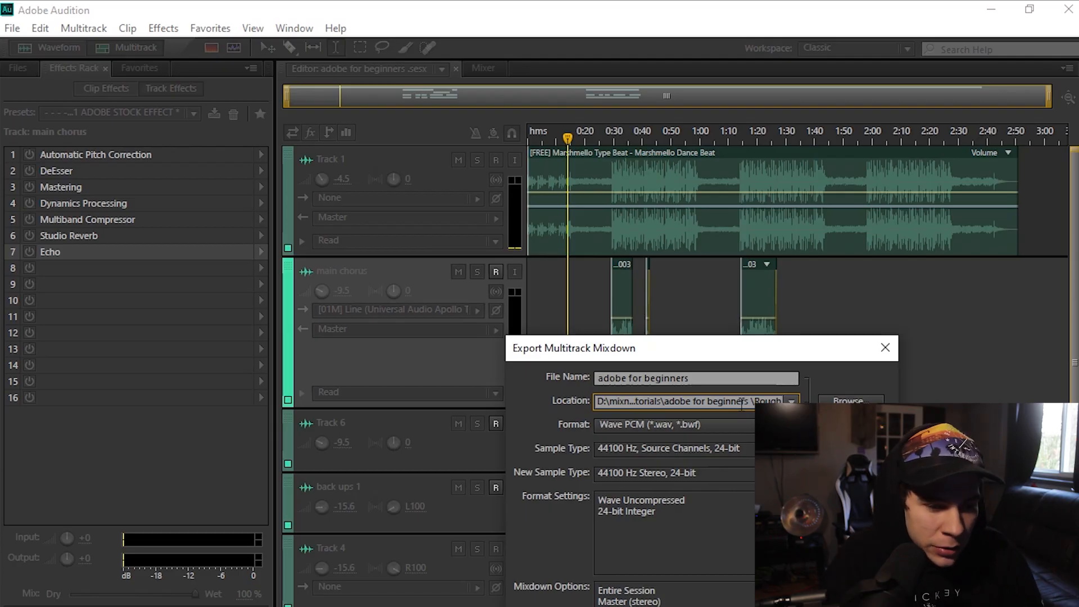
pyautogui.click(687, 430)
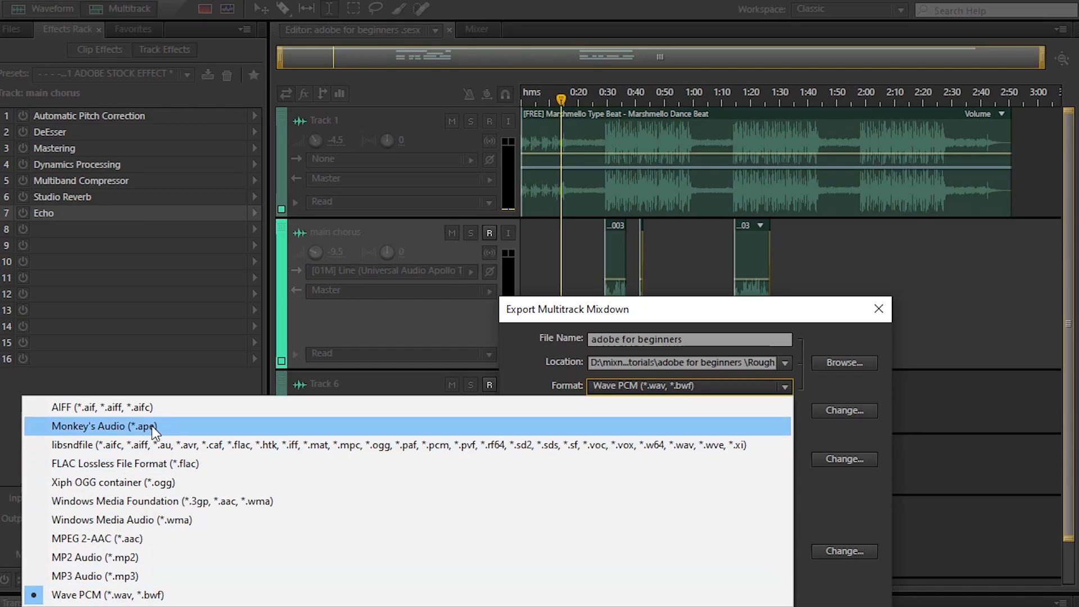
pyautogui.click(148, 597)
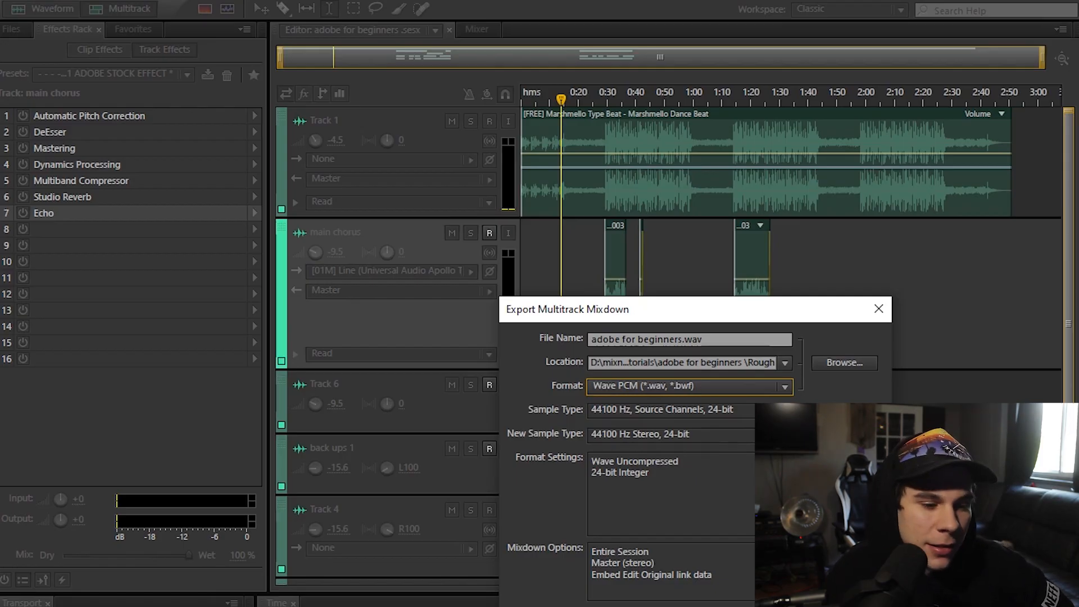
pyautogui.press('Return')
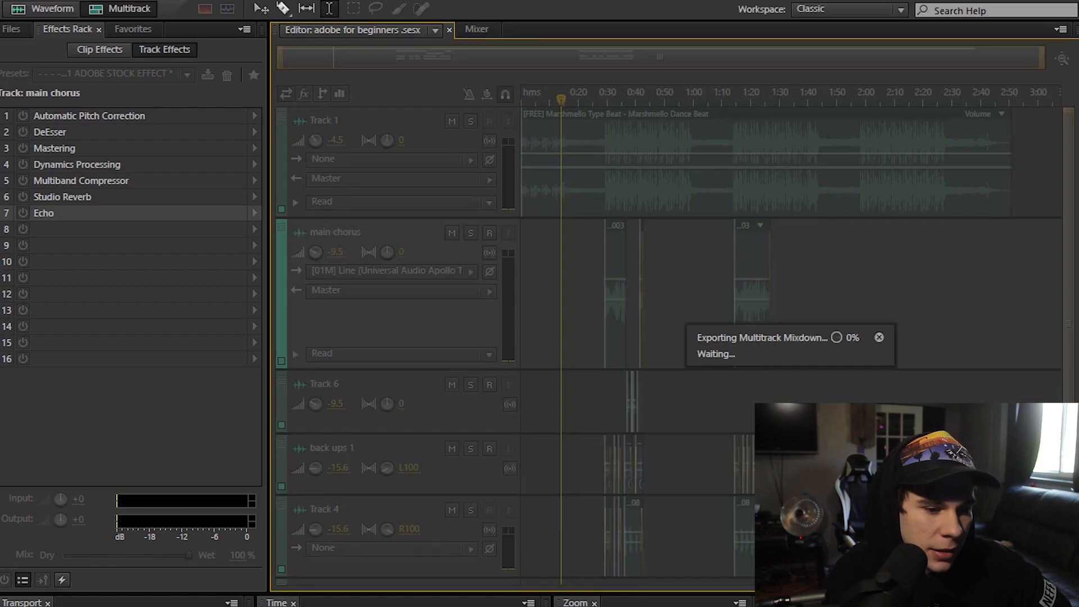